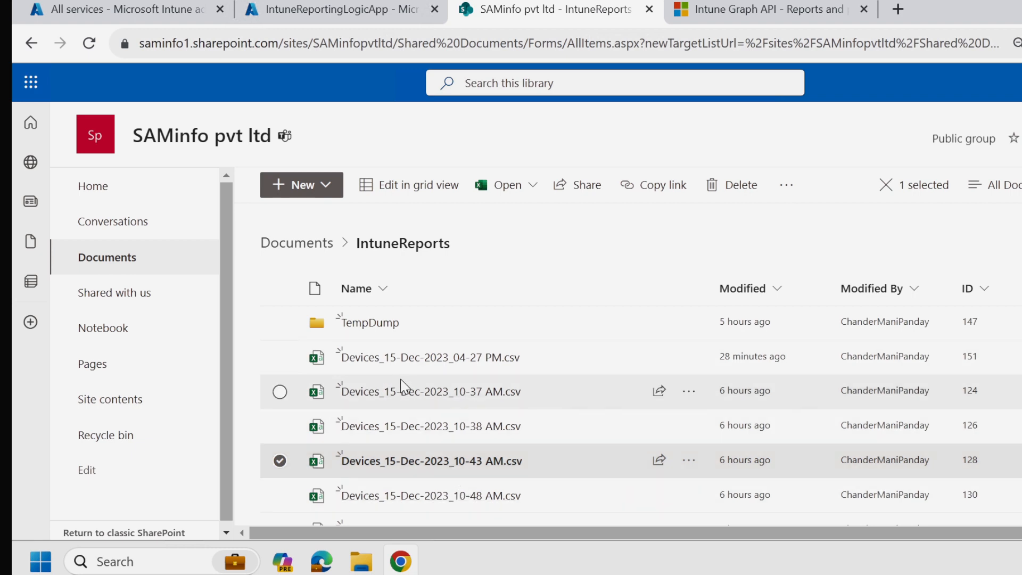
# Review the reports available for export in the Microsoft Learn article on Intune reports and properties using Graph API
pyautogui.moveTo(396, 369)
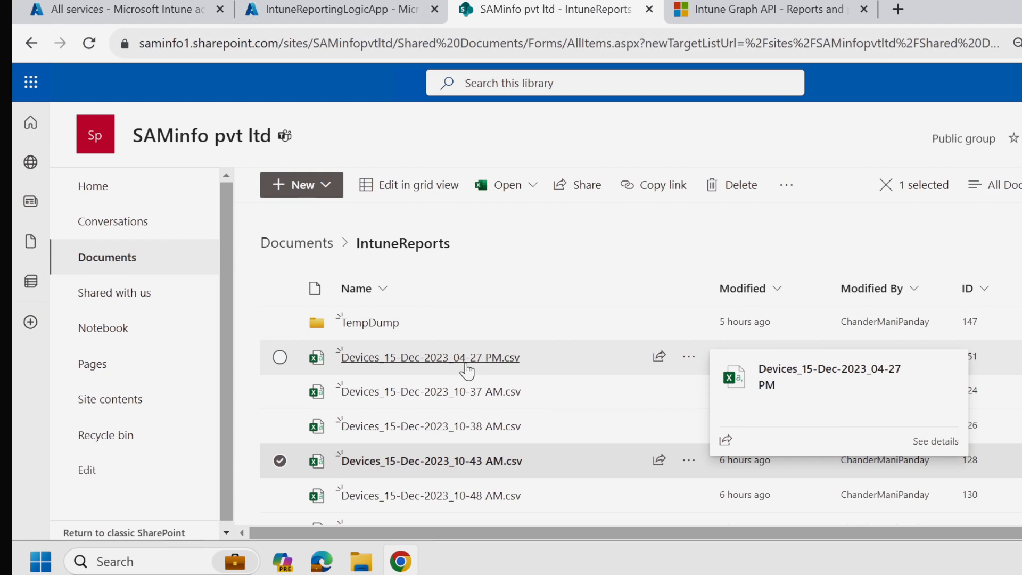
pyautogui.click(844, 244)
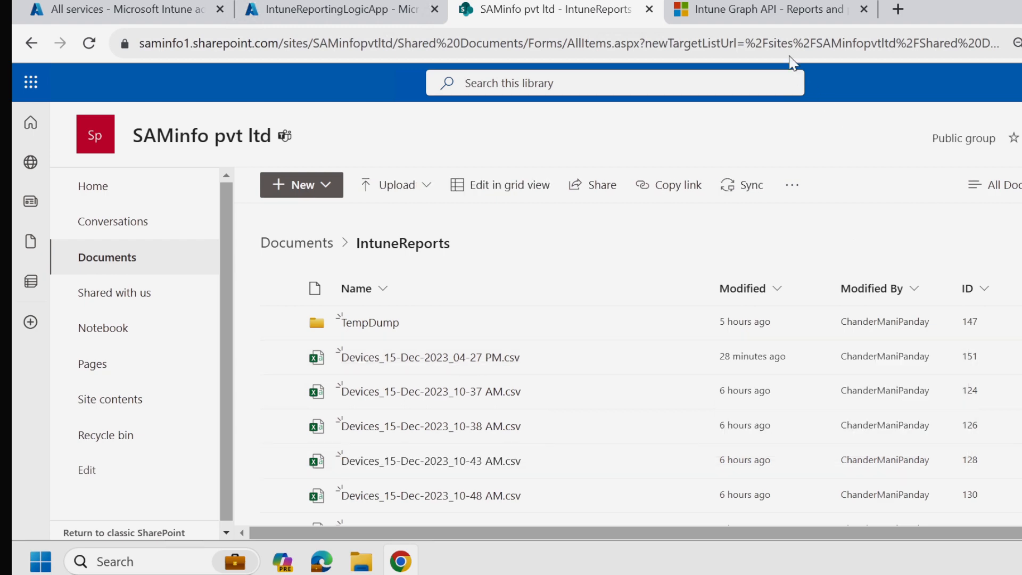
pyautogui.click(768, 20)
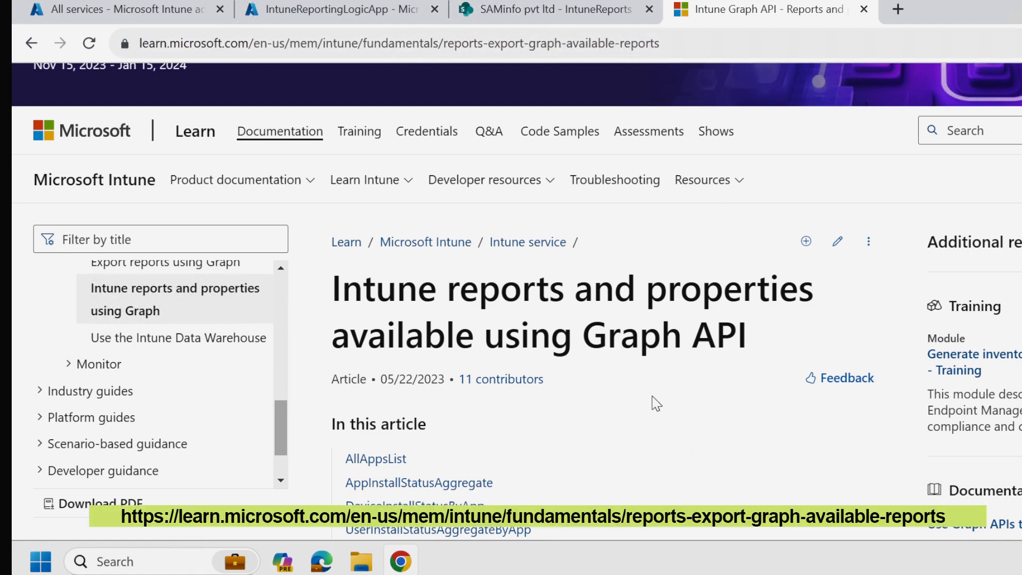
pyautogui.scroll(-8, 660, 390)
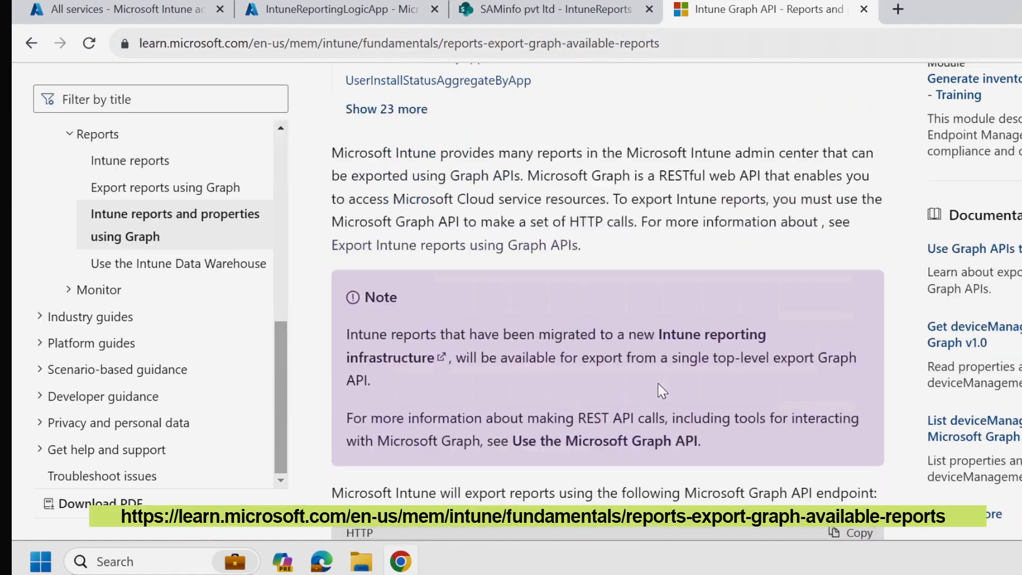
pyautogui.scroll(-14, 658, 384)
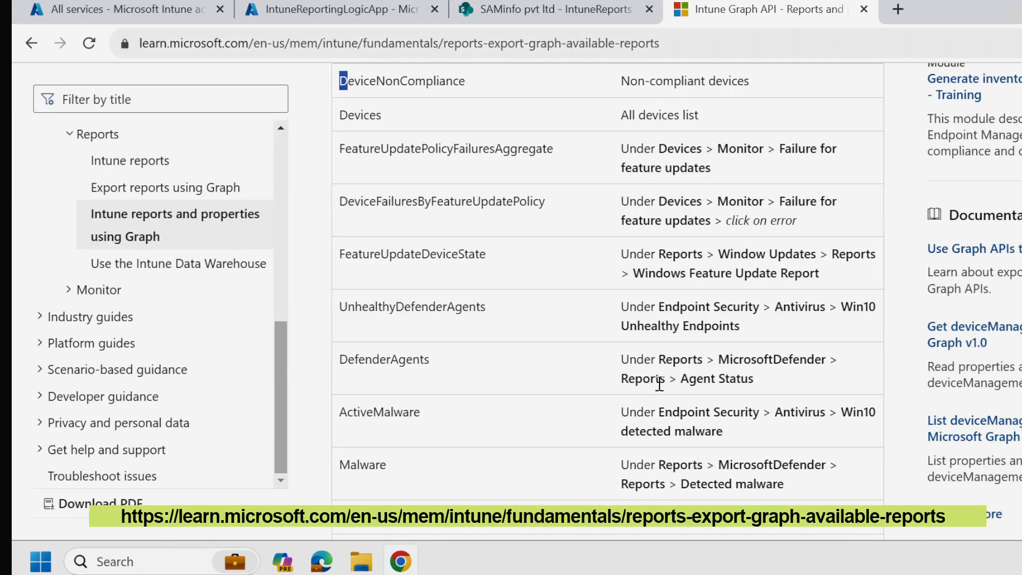
pyautogui.scroll(1, 659, 383)
pyautogui.scroll(-5, 659, 383)
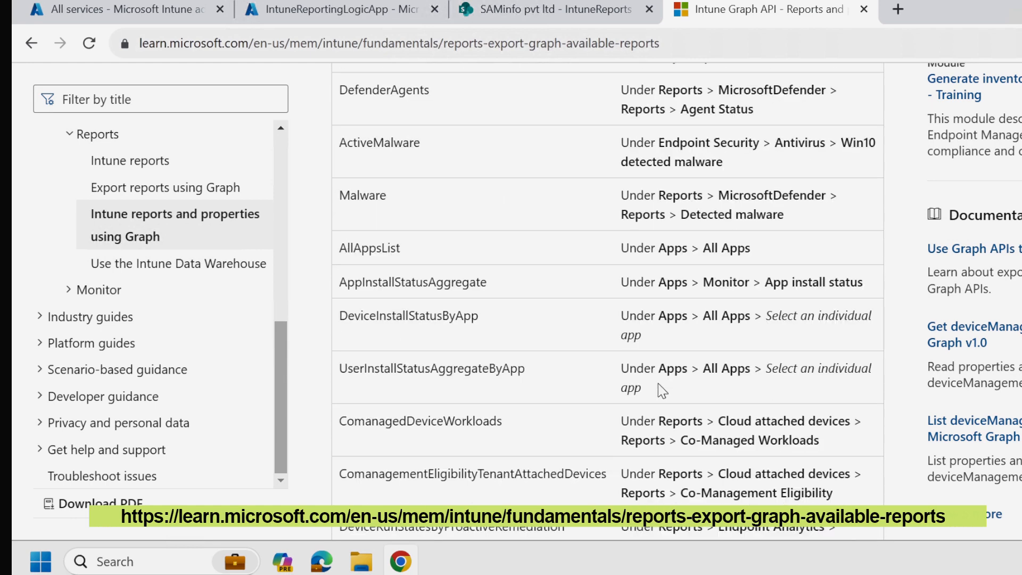
pyautogui.scroll(-7, 658, 383)
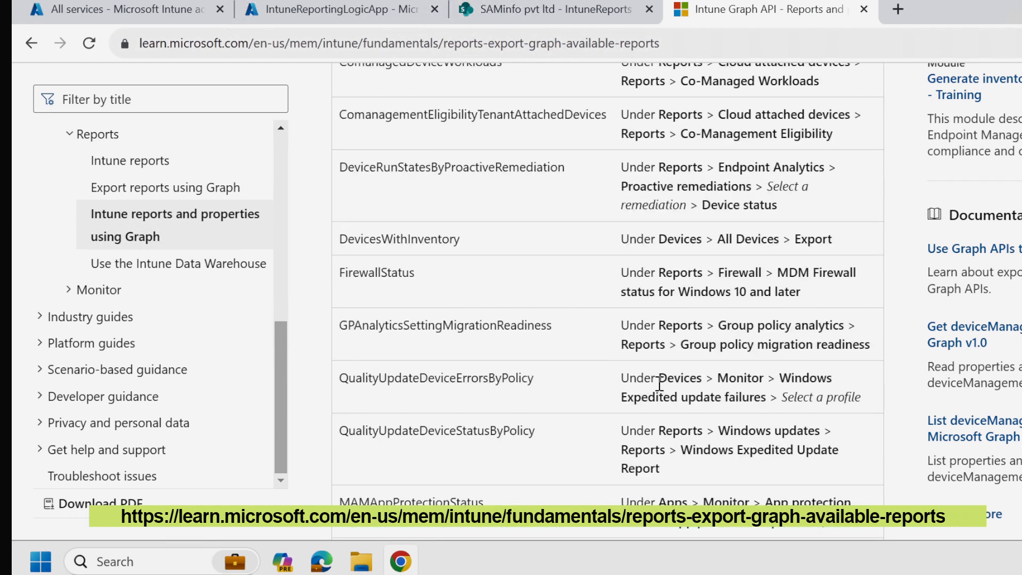
pyautogui.scroll(-5, 659, 383)
pyautogui.scroll(-5, 659, 383)
pyautogui.scroll(11, 659, 384)
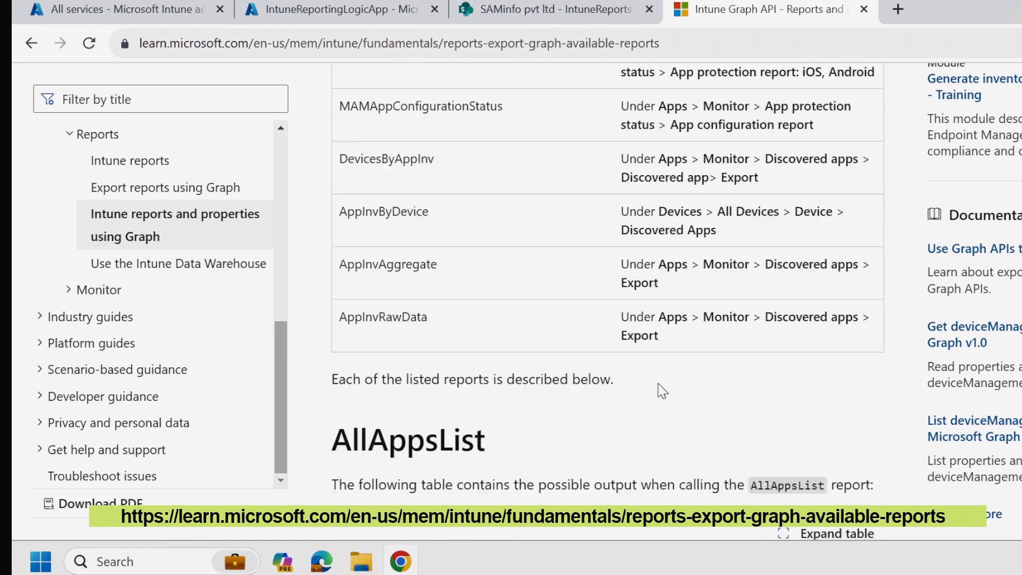
pyautogui.scroll(7, 659, 384)
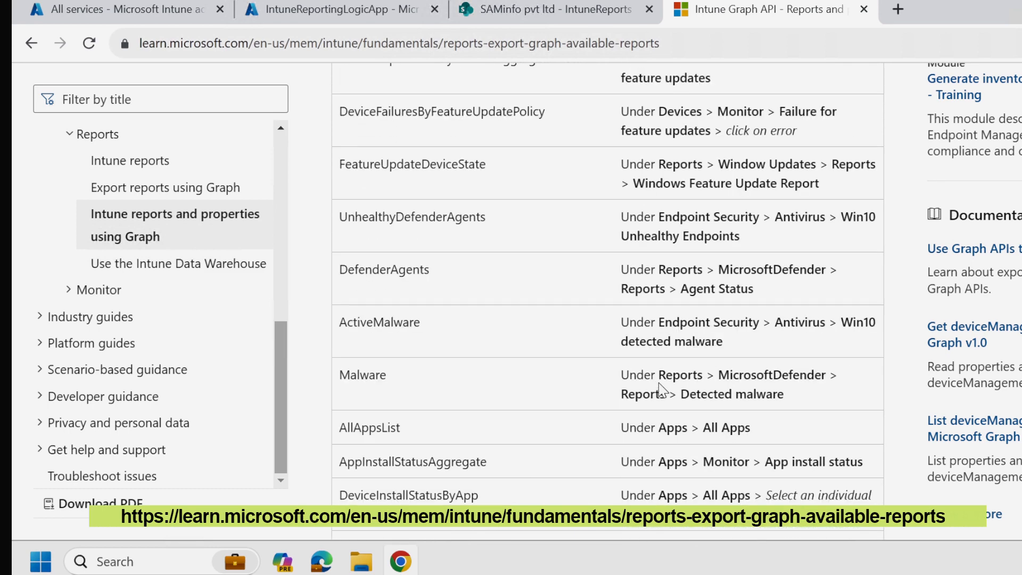
pyautogui.scroll(5, 660, 384)
# Highlight the Devices, DeviceNonCompliance and DeviceFailuresByFeatureUpdatePolicy export parameters in the ReportName table
pyautogui.click(513, 318)
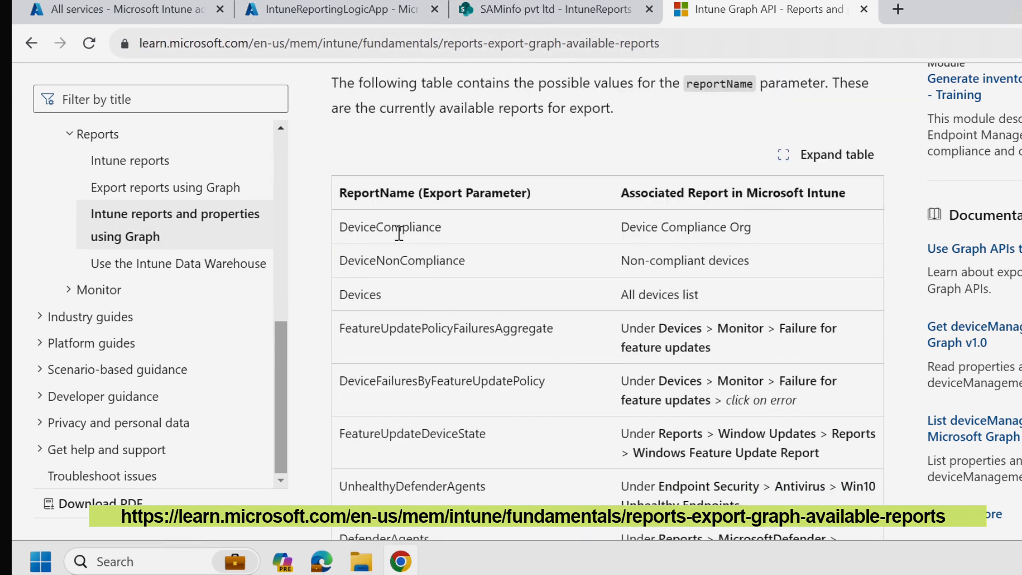
pyautogui.moveTo(395, 302); pyautogui.dragTo(343, 301)
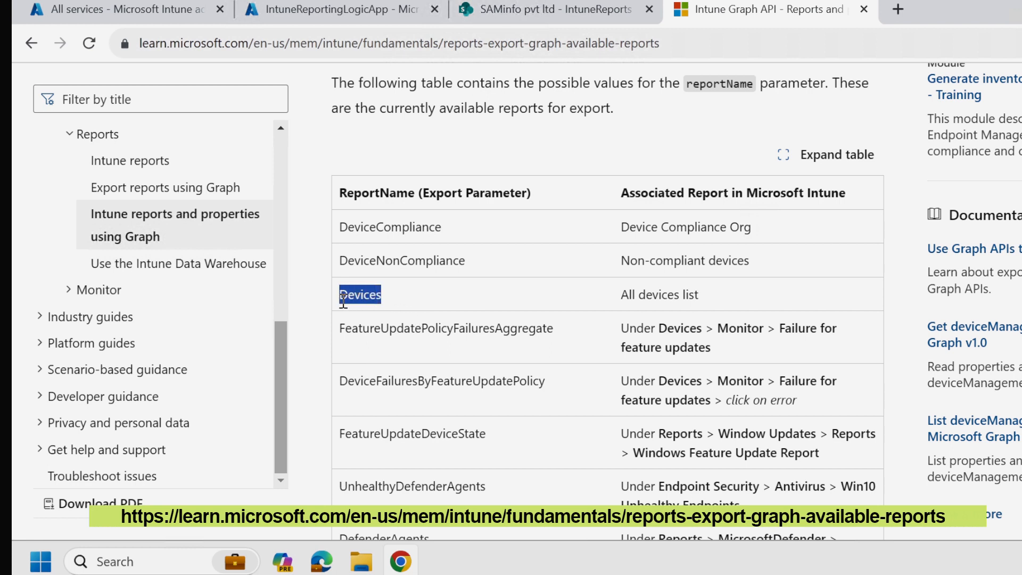
pyautogui.click(395, 307)
pyautogui.moveTo(382, 299); pyautogui.dragTo(343, 300)
pyautogui.click(381, 297)
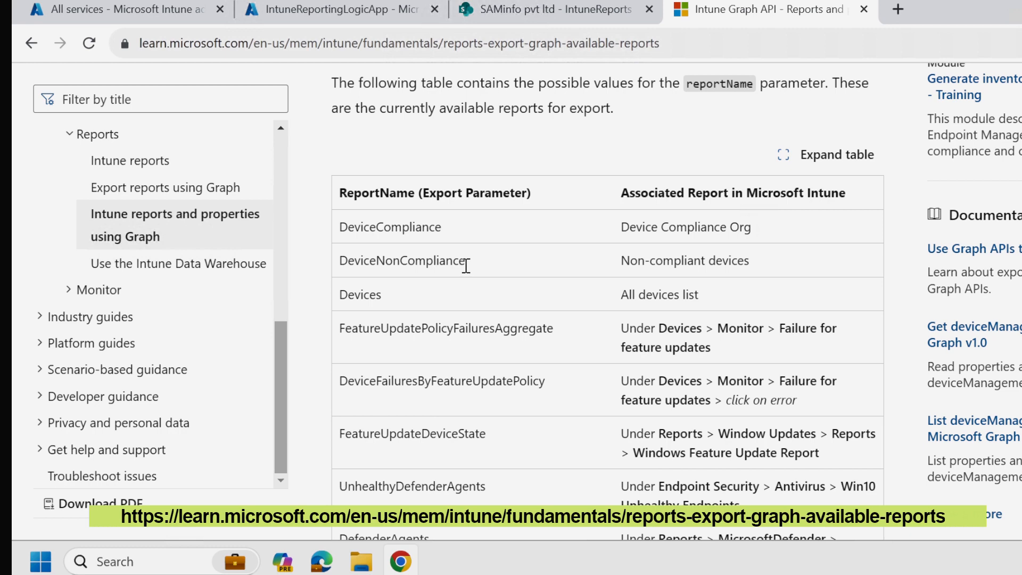
pyautogui.moveTo(466, 265); pyautogui.dragTo(349, 264)
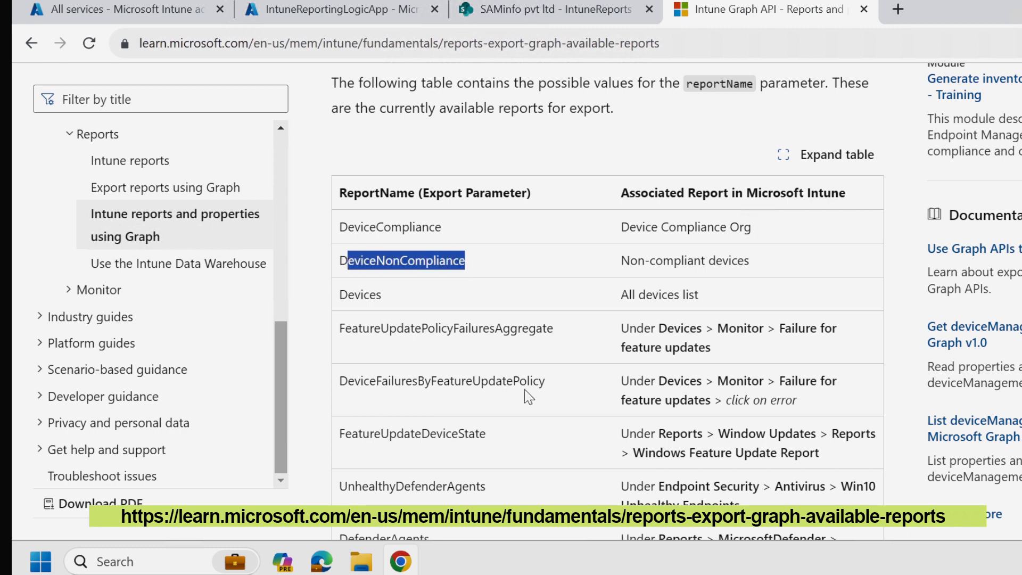
pyautogui.moveTo(546, 381); pyautogui.dragTo(341, 385)
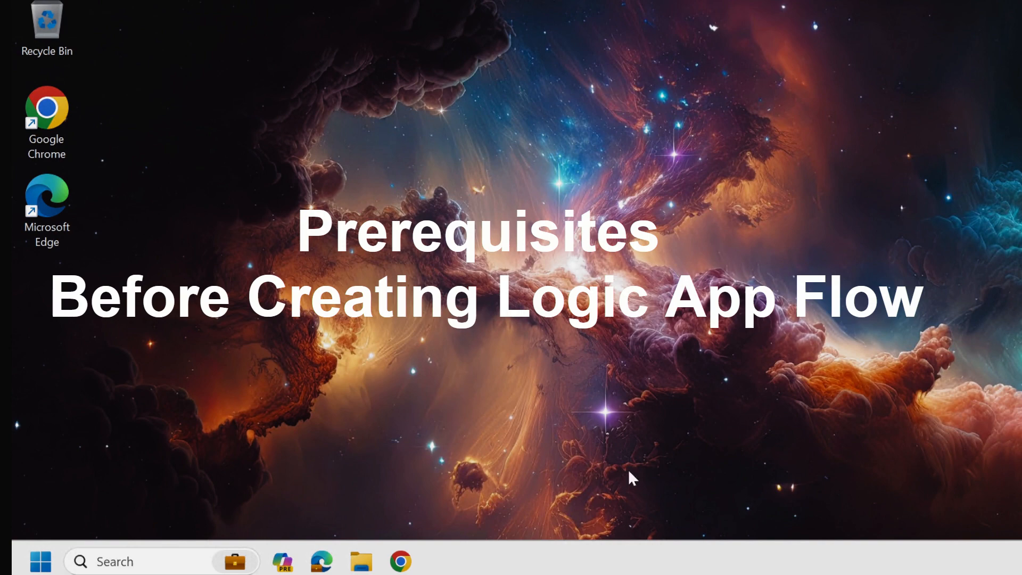
# Switch to Chrome and open the IntuneReports folder in the SAMinfo pvt ltd SharePoint site's Documents library
pyautogui.click(400, 561)
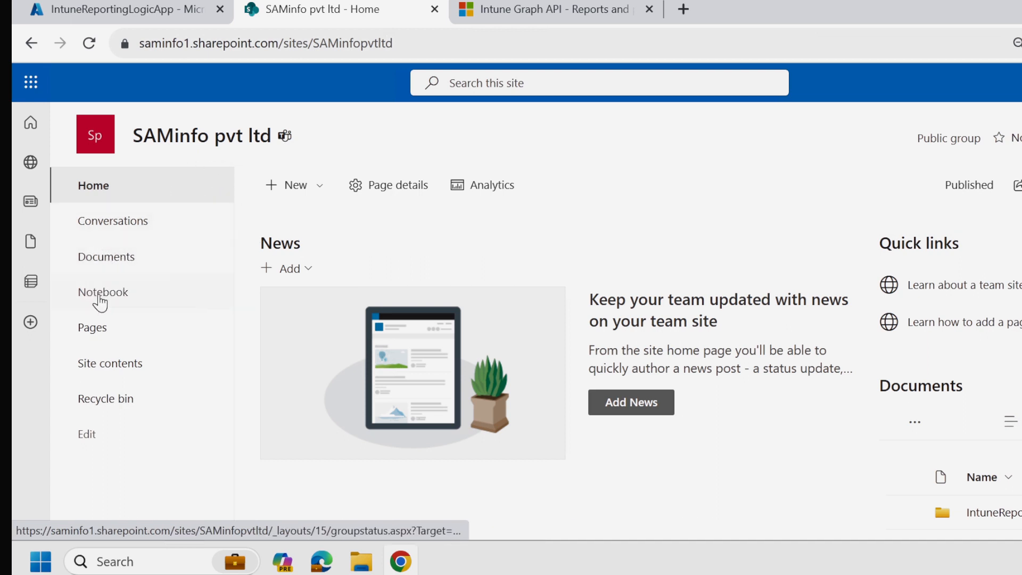
pyautogui.click(116, 266)
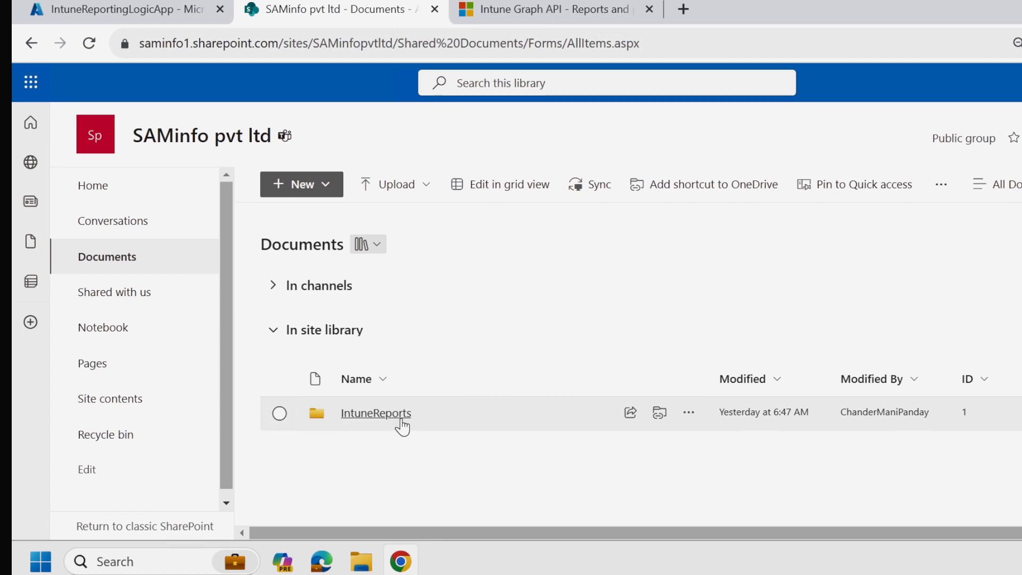
pyautogui.click(365, 419)
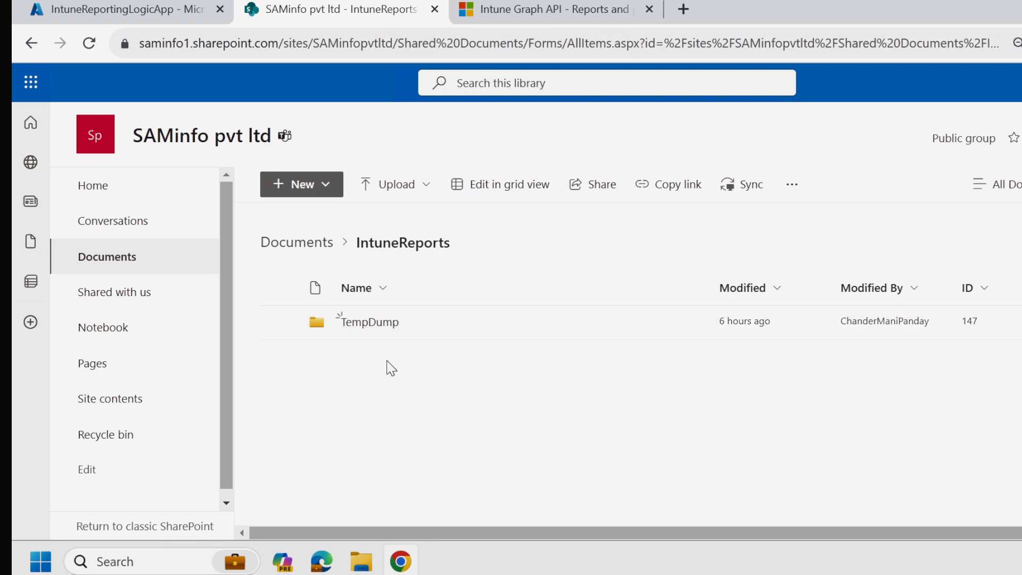
# Switch to IntuneReportingLogicApp in the Azure portal and examine its system-assigned managed identity settings
pyautogui.click(133, 9)
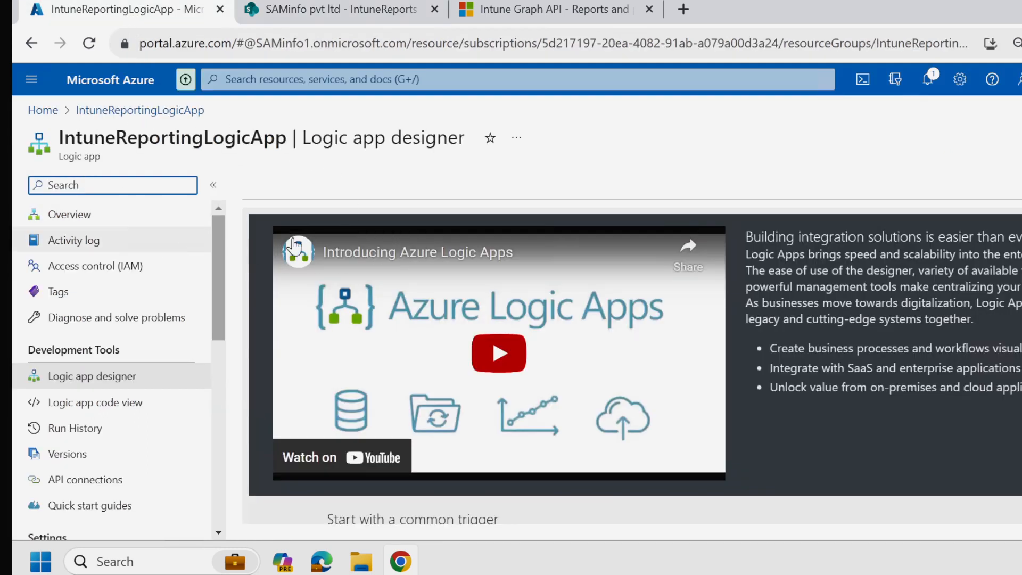
pyautogui.moveTo(60, 139); pyautogui.dragTo(286, 148)
pyautogui.moveTo(222, 239); pyautogui.dragTo(215, 354)
pyautogui.click(66, 308)
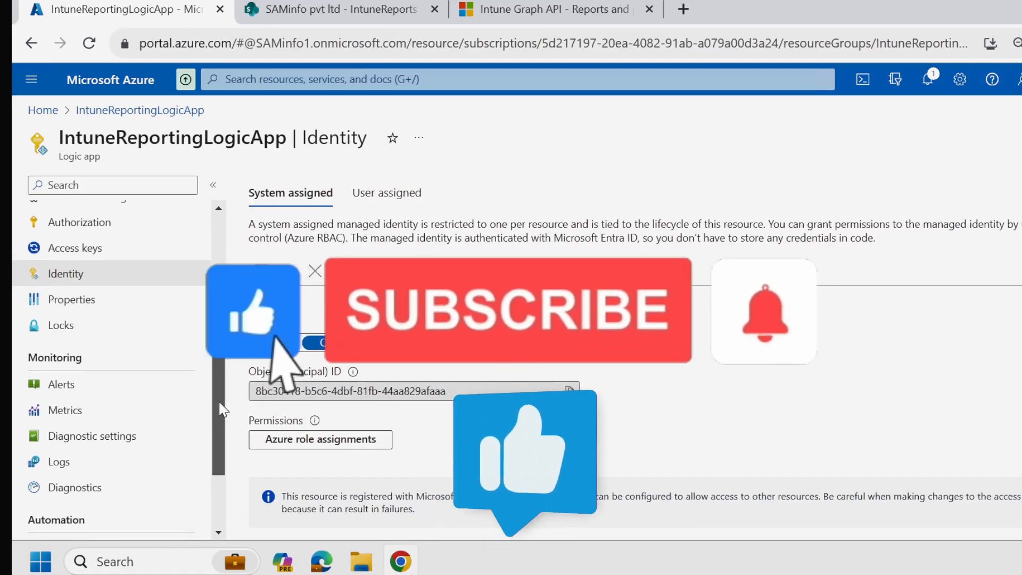
pyautogui.scroll(5, 221, 410)
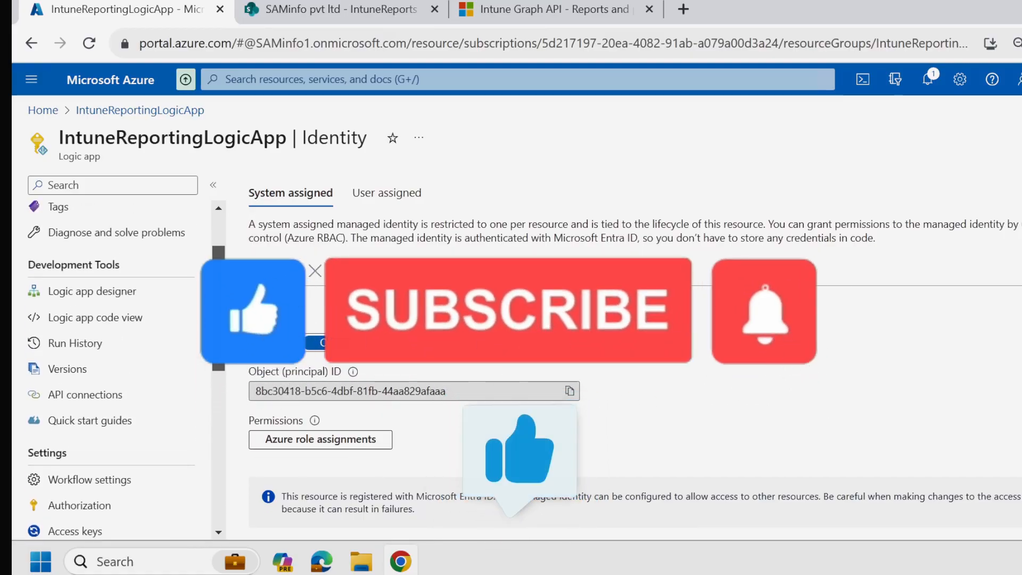
pyautogui.scroll(-5, 107, 298)
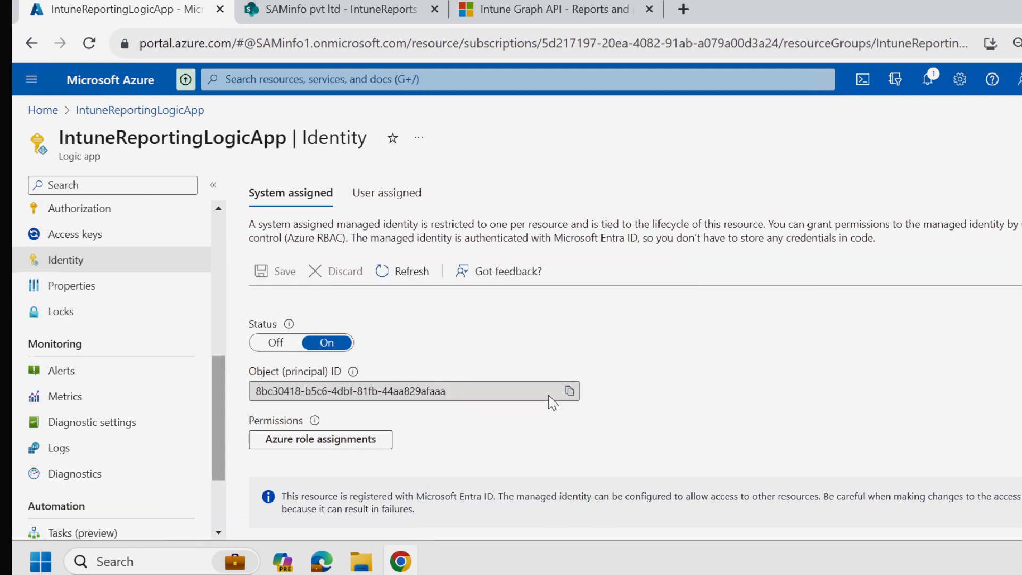
pyautogui.scroll(2, 222, 384)
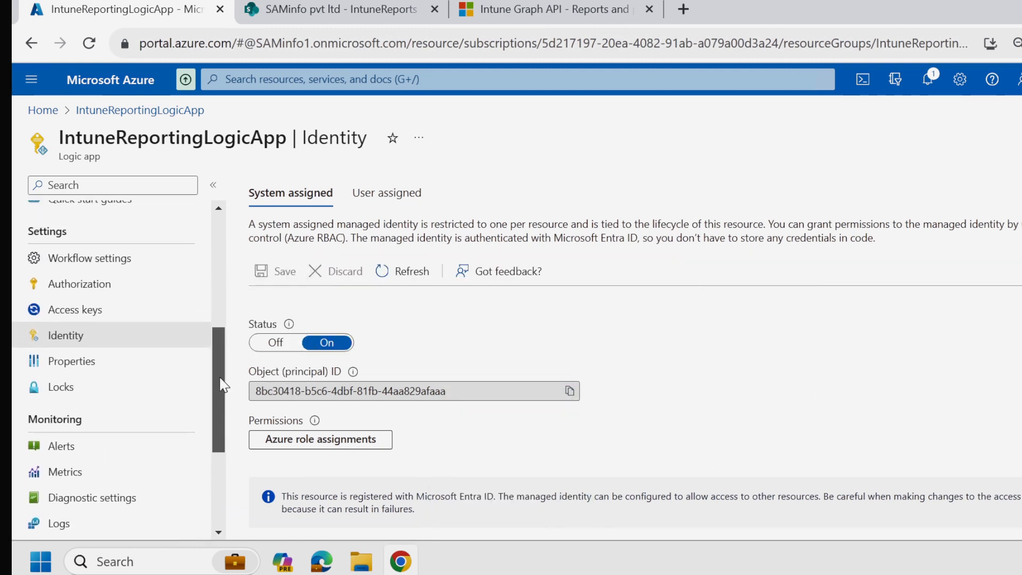
# Open the logic app designer for IntuneReportingLogicApp and start the workflow with the Recurrence trigger
pyautogui.moveTo(222, 384); pyautogui.dragTo(232, 293)
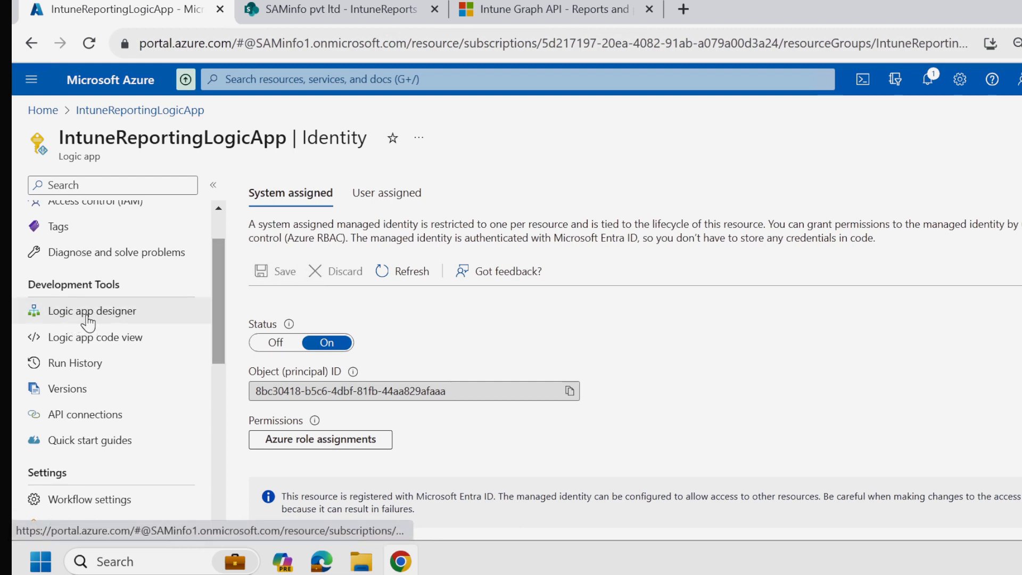
pyautogui.click(111, 321)
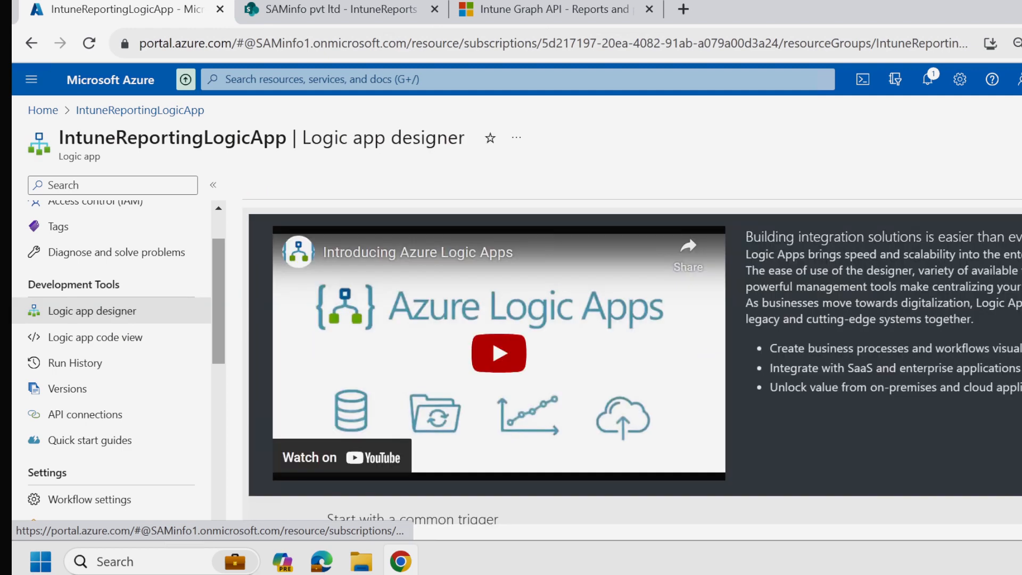
pyautogui.scroll(-3, 633, 362)
pyautogui.scroll(-2, 634, 362)
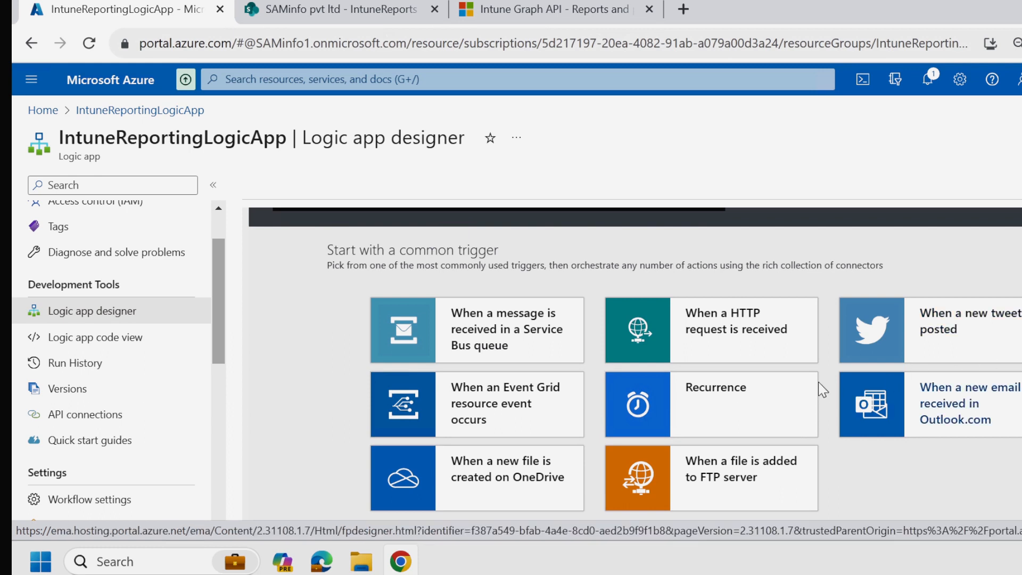
pyautogui.click(714, 415)
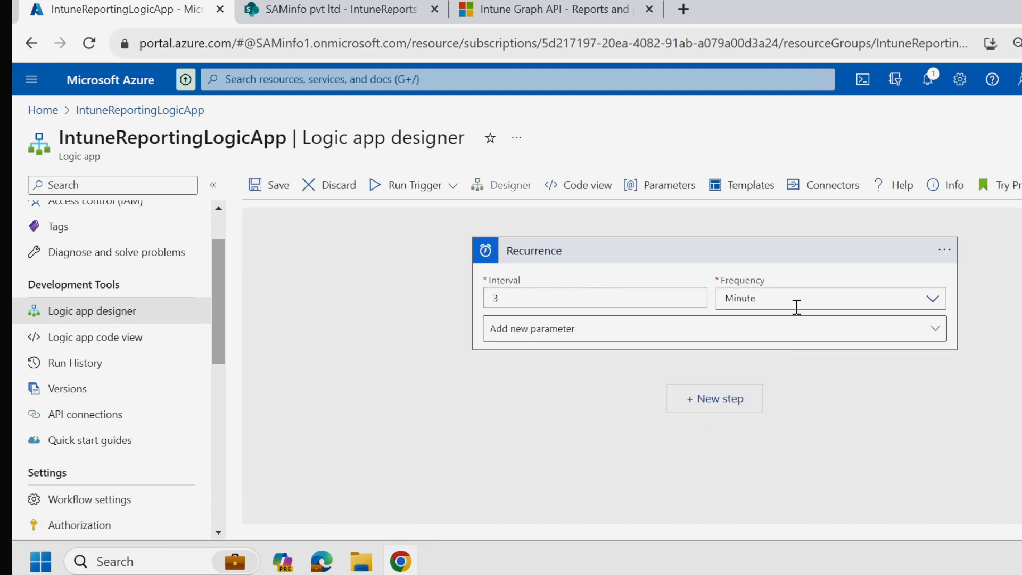
# Set the Recurrence trigger's frequency to Day and its interval to 1, and collapse its card
pyautogui.click(931, 298)
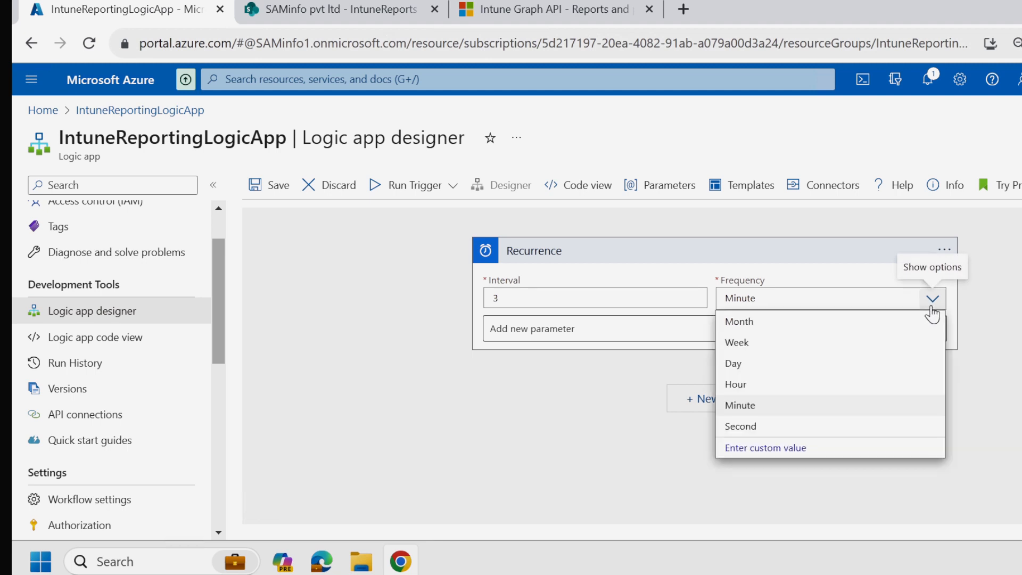
pyautogui.click(734, 364)
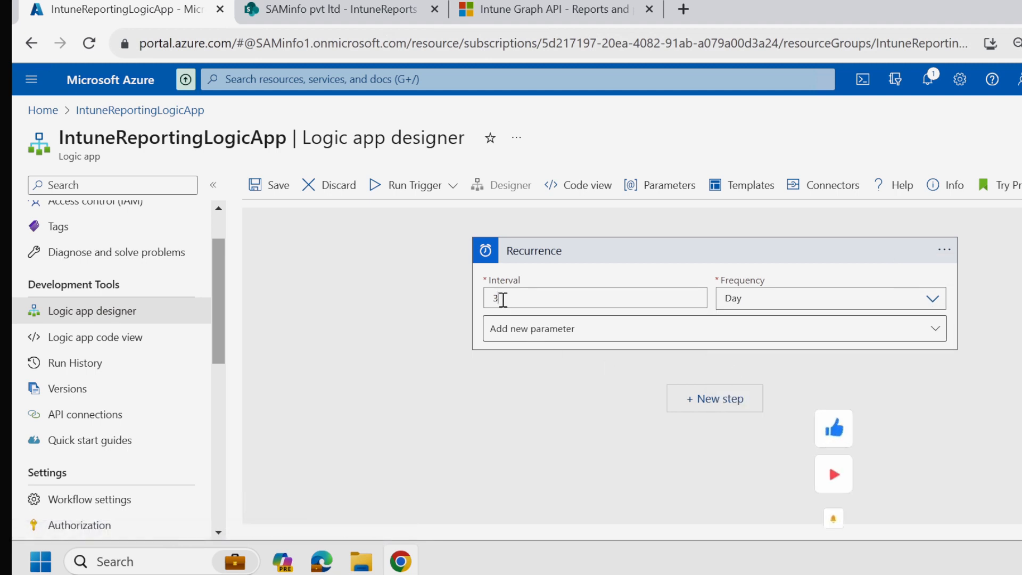
pyautogui.moveTo(502, 299); pyautogui.dragTo(482, 301)
pyautogui.write('1')
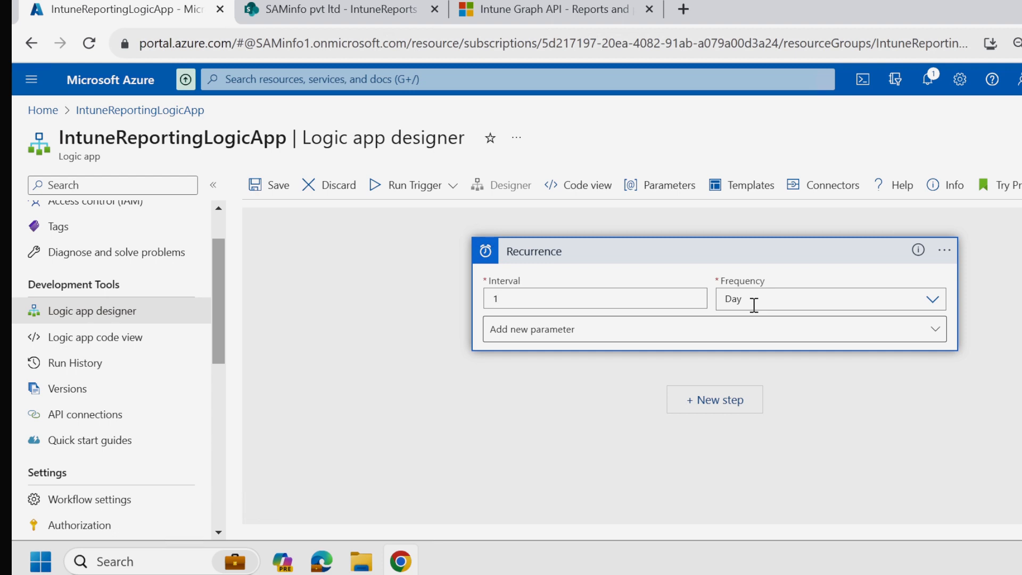
pyautogui.click(606, 365)
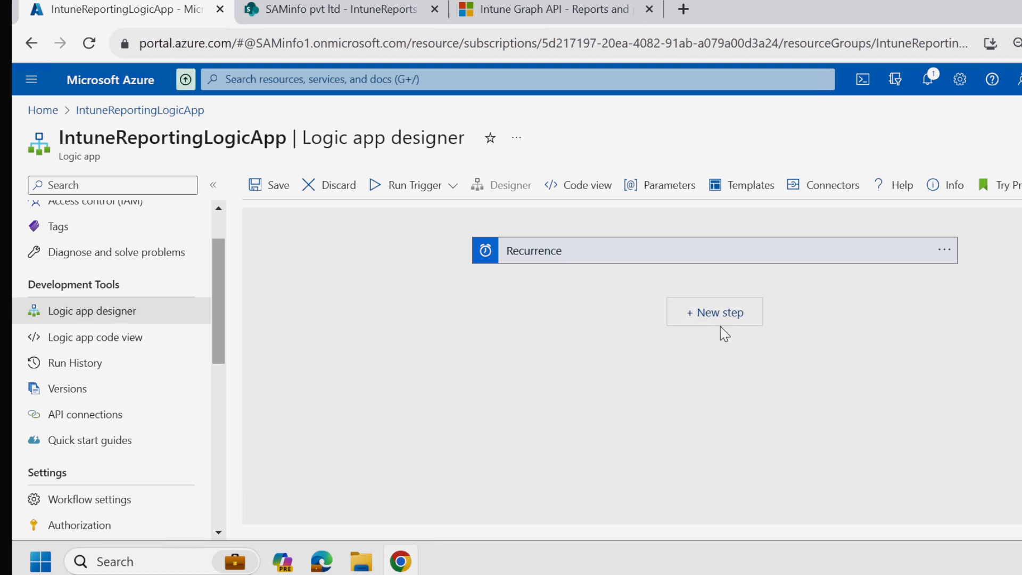
# Add an Initialize variable action below the Recurrence trigger and name the variable "Report Name"
pyautogui.click(706, 319)
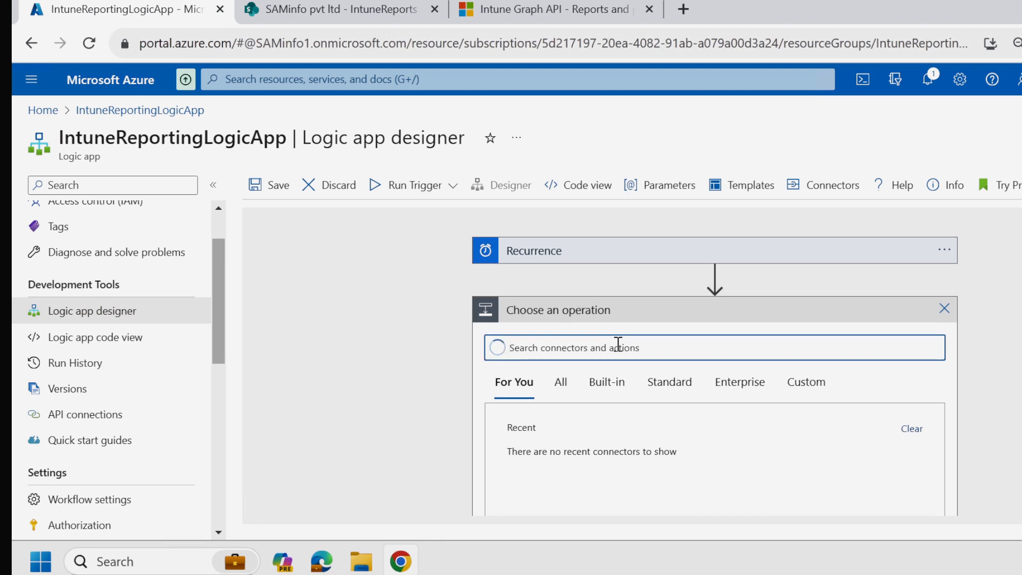
pyautogui.write('Initialize variable')
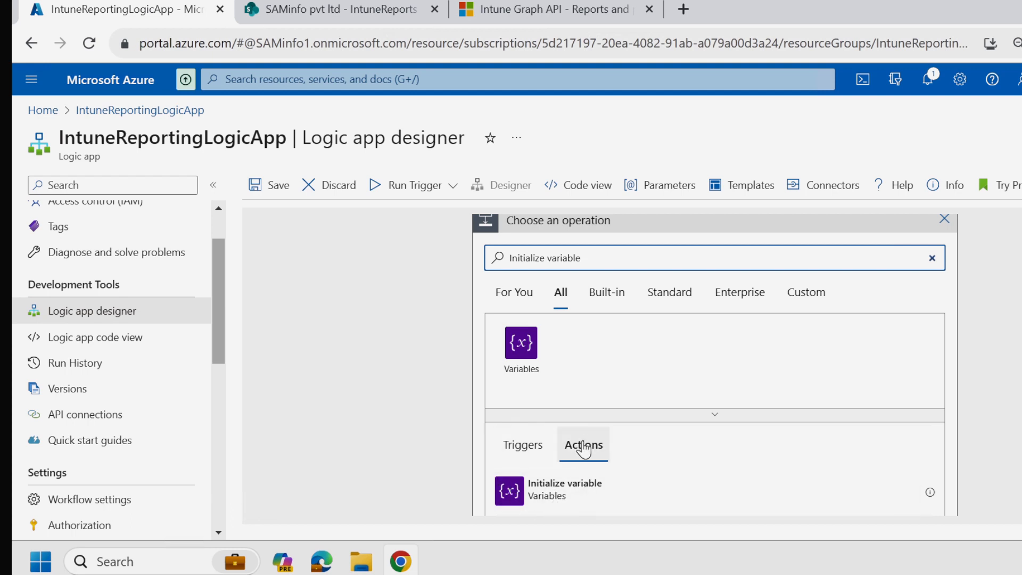
pyautogui.click(554, 489)
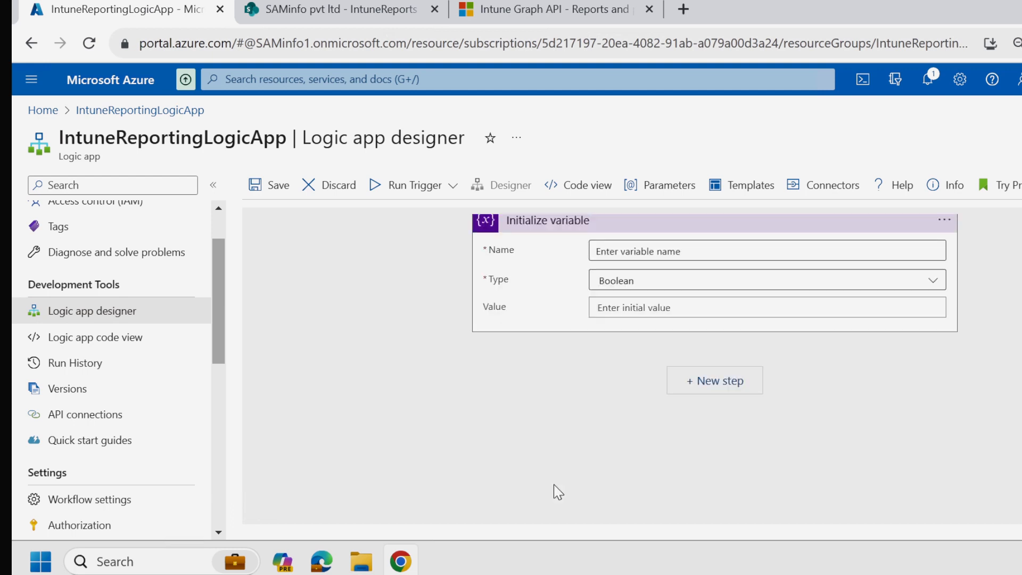
pyautogui.click(680, 252)
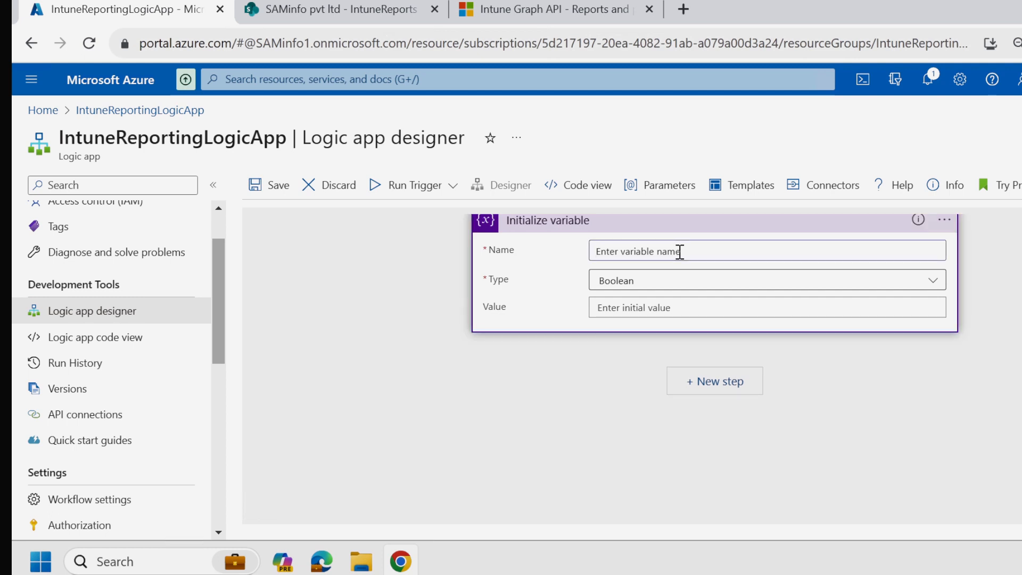
pyautogui.write('Report Name')
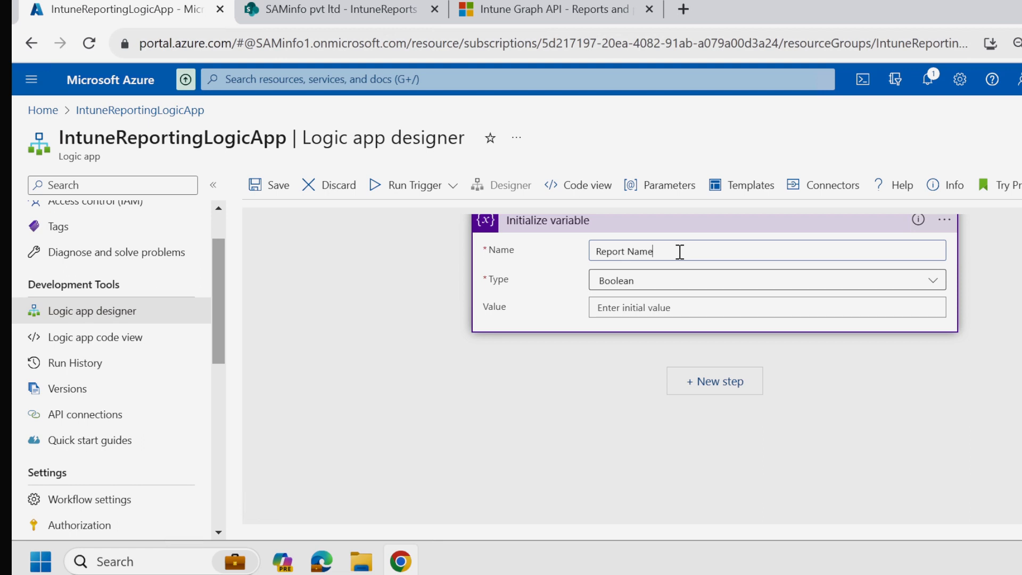
# Set the Report Name variable's type to String and its initial value to "Devices"
pyautogui.click(684, 276)
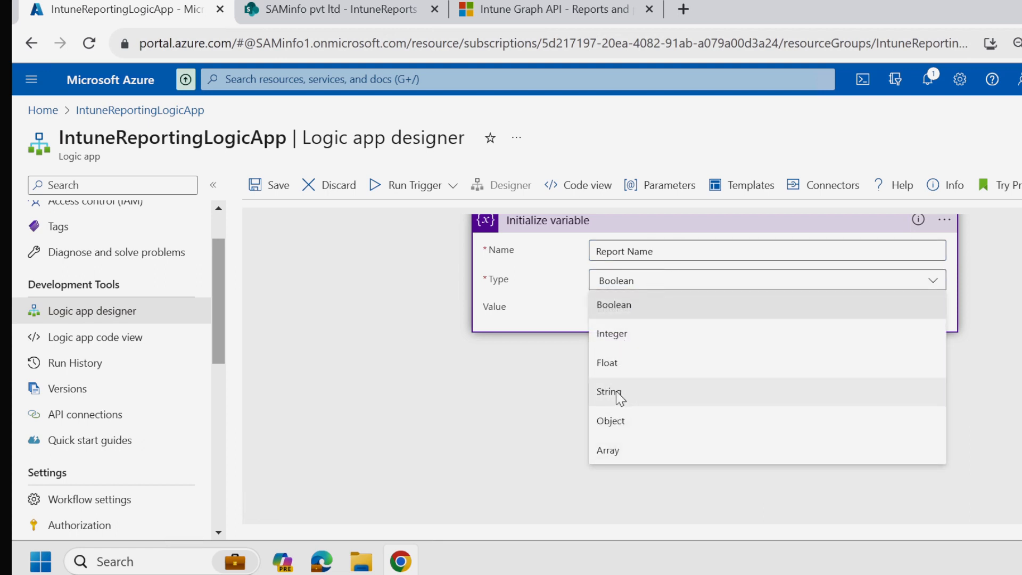
pyautogui.click(617, 394)
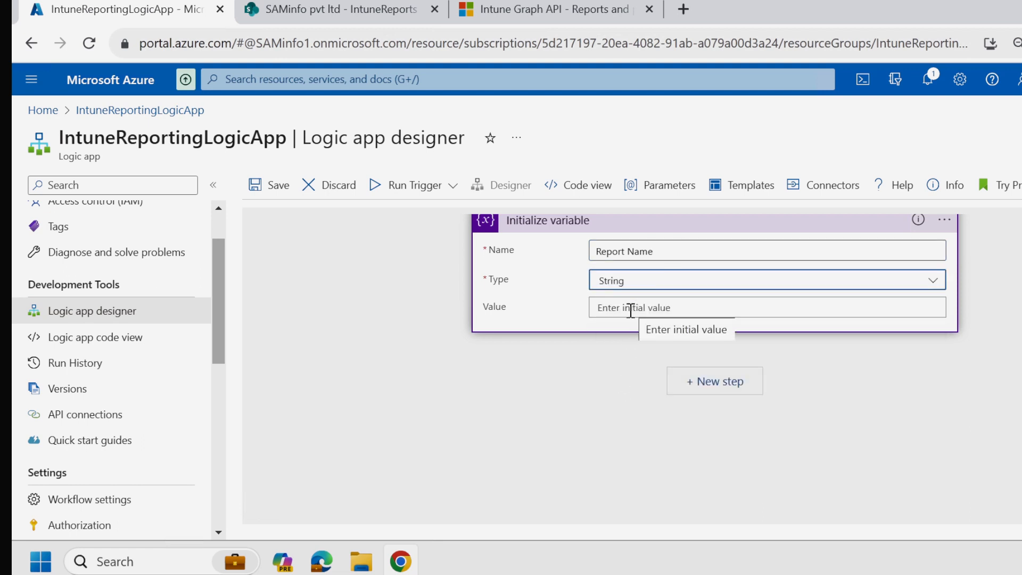
pyautogui.click(631, 308)
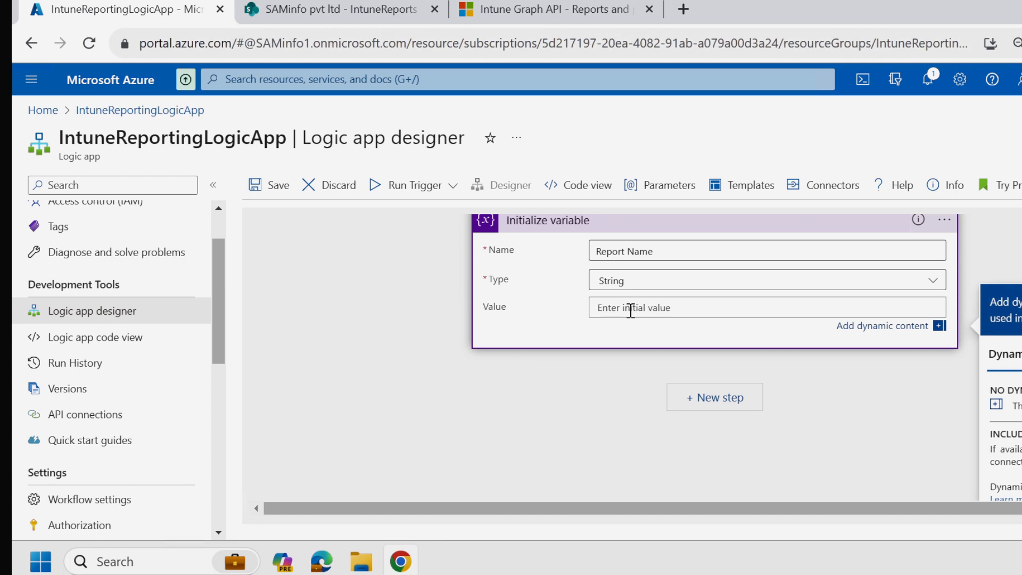
pyautogui.write('Devices')
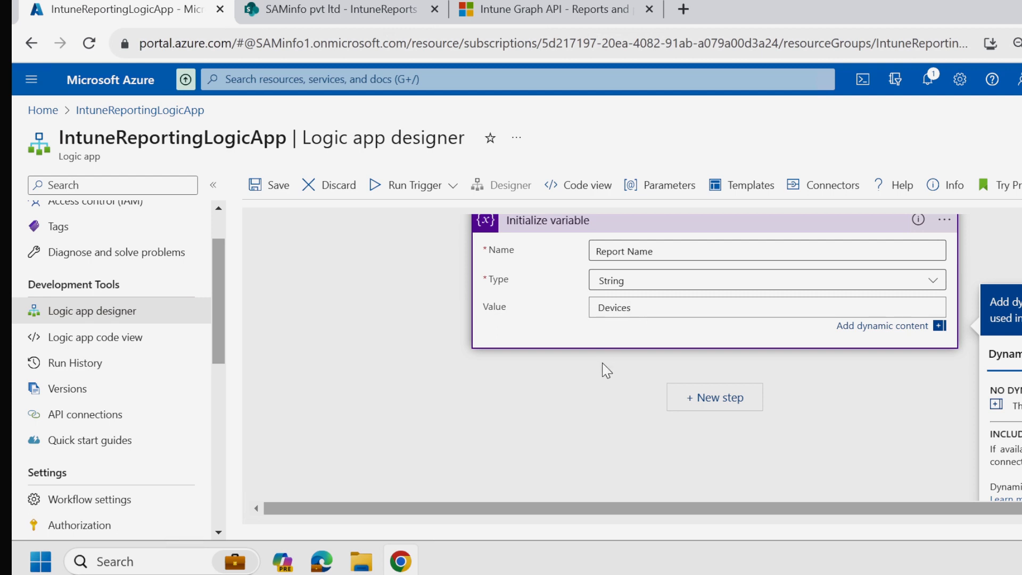
pyautogui.click(613, 389)
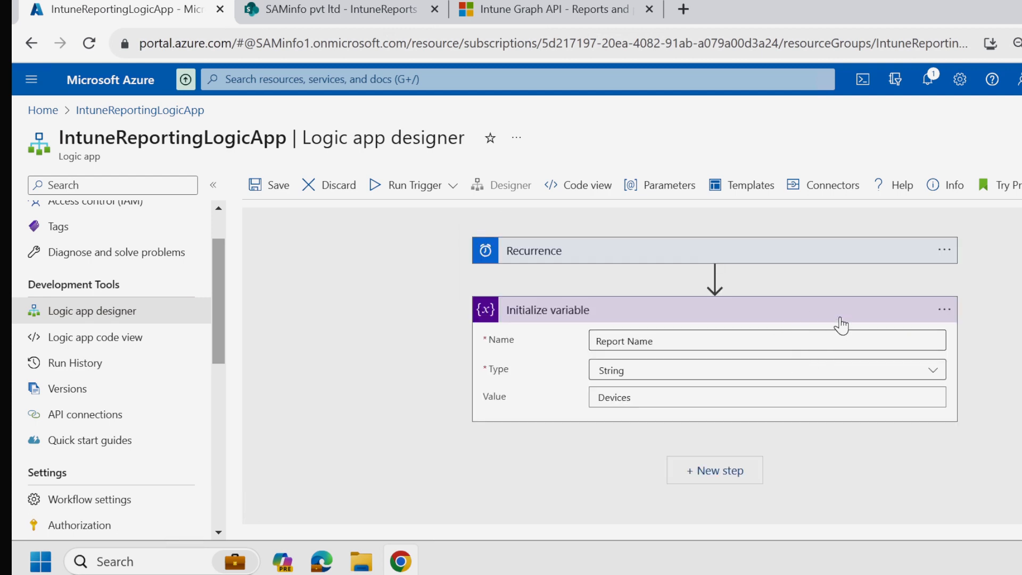
# Rename the Initialize variable action to "Report Name ( Initialize variable )" and collapse its card
pyautogui.click(945, 310)
pyautogui.click(998, 324)
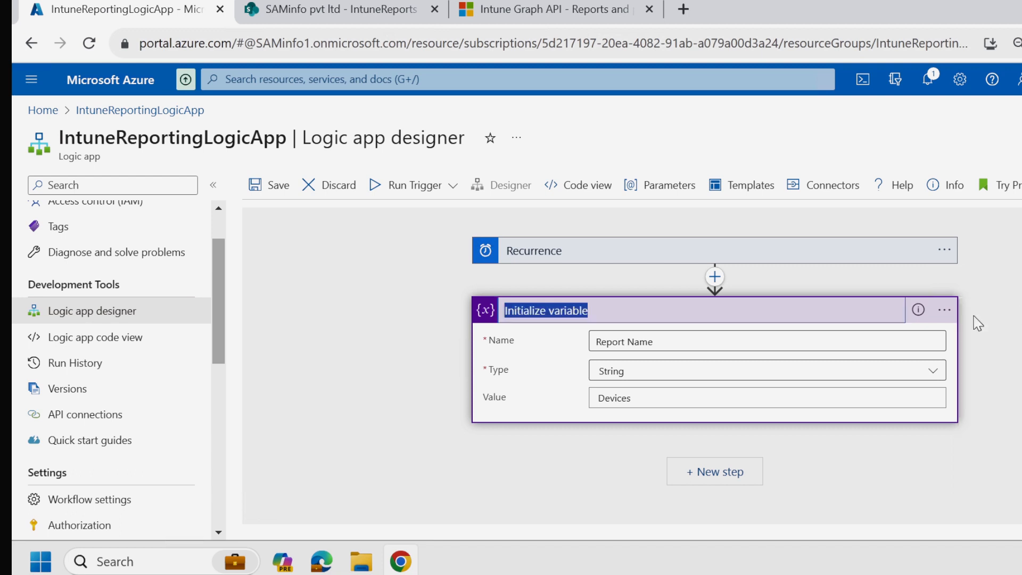
pyautogui.write('Report Name ( Initialize variable )')
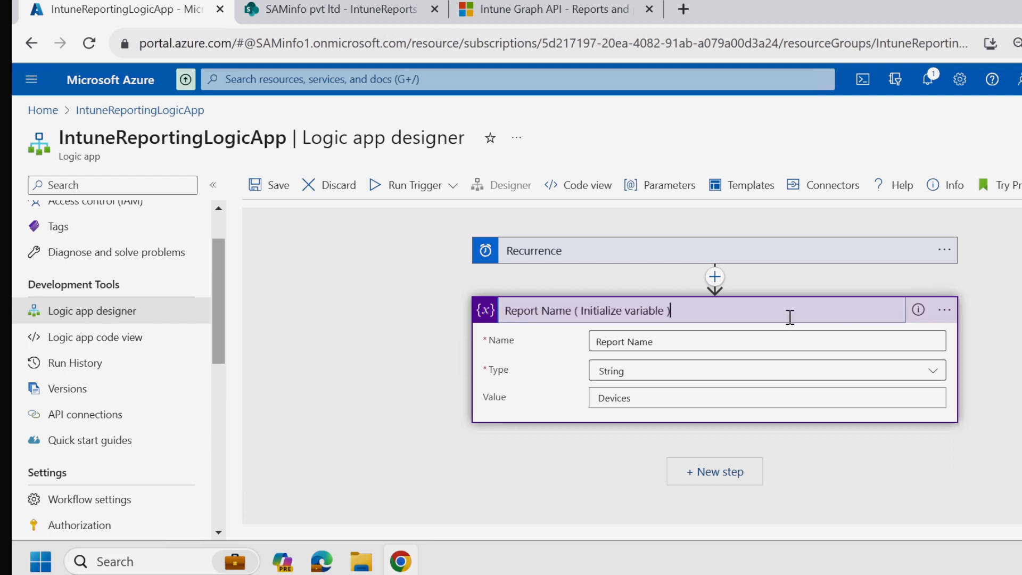
pyautogui.press('Return')
pyautogui.click(673, 311)
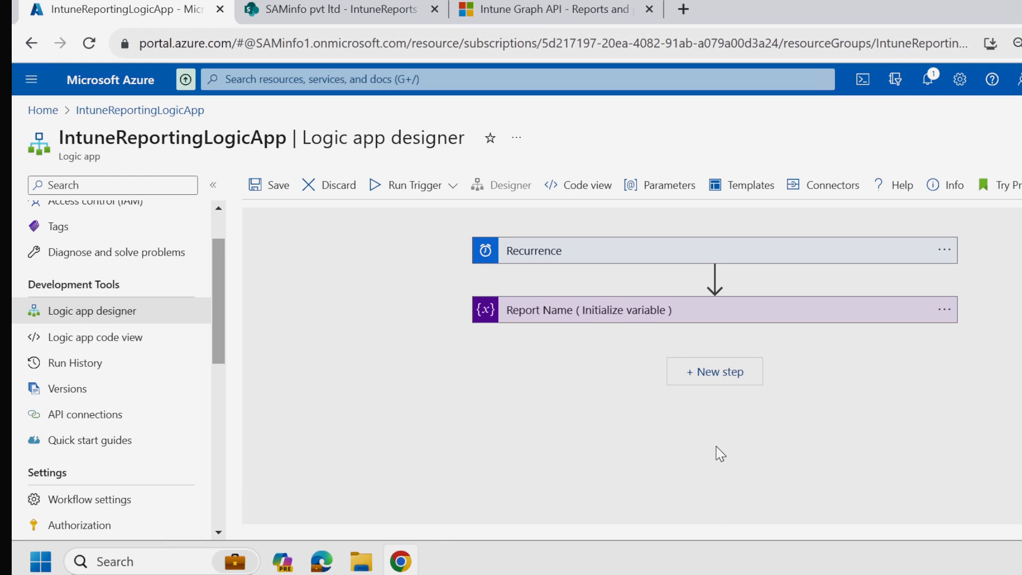
# Add a SharePoint step below the Report Name action and create its connection with the signed-in Microsoft account
pyautogui.click(716, 379)
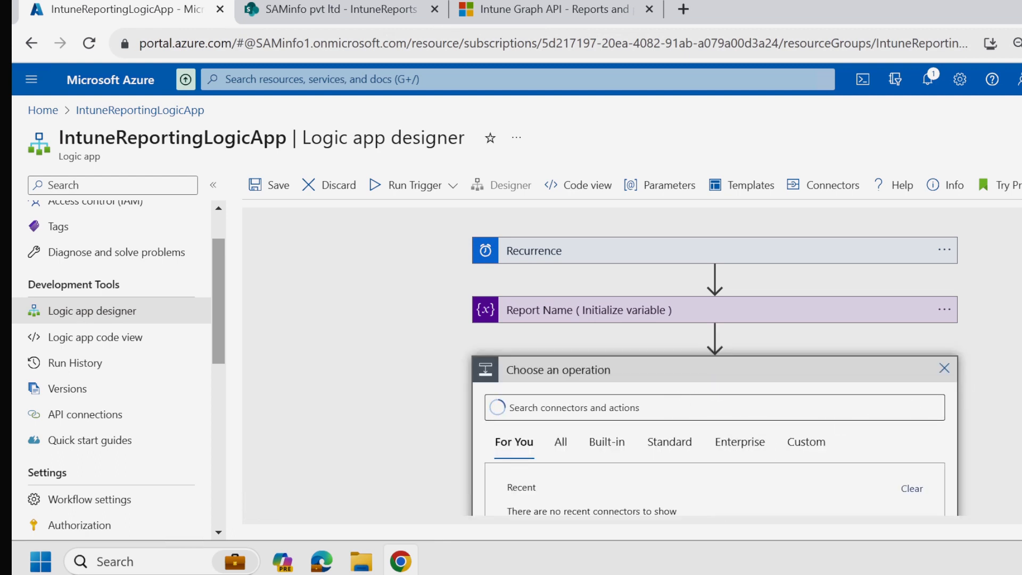
pyautogui.scroll(-2, 955, 417)
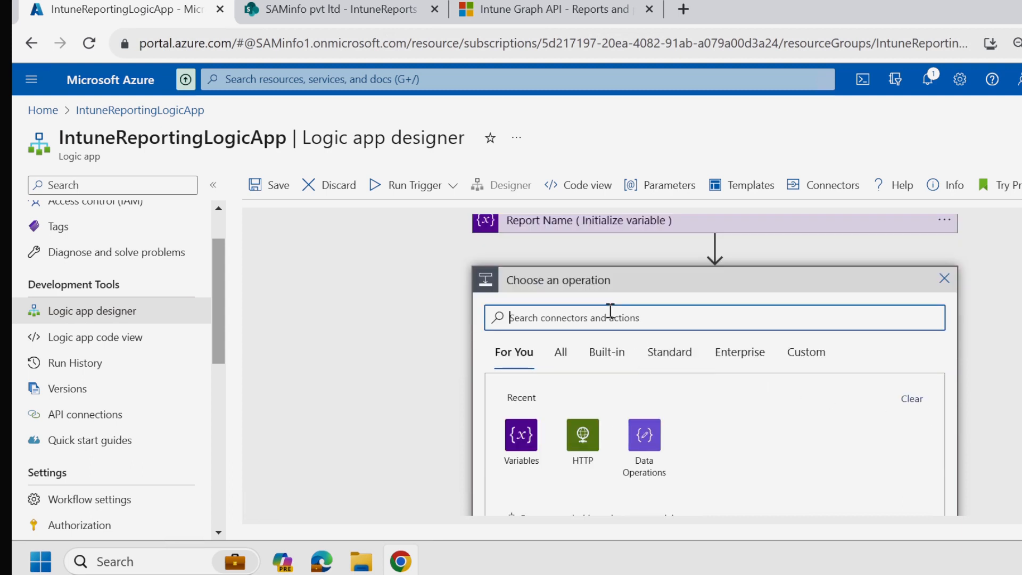
pyautogui.write('sha')
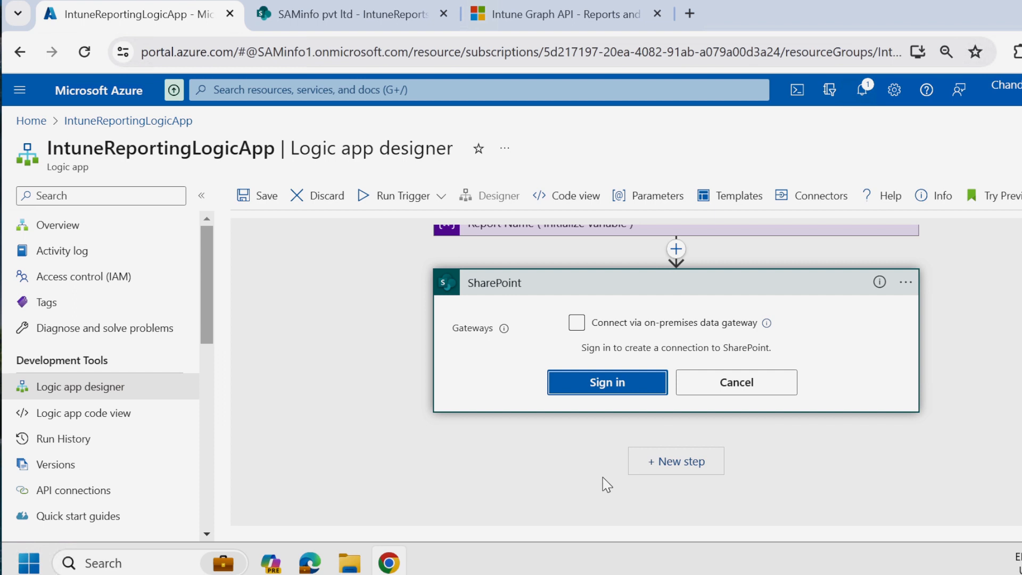
pyautogui.click(613, 391)
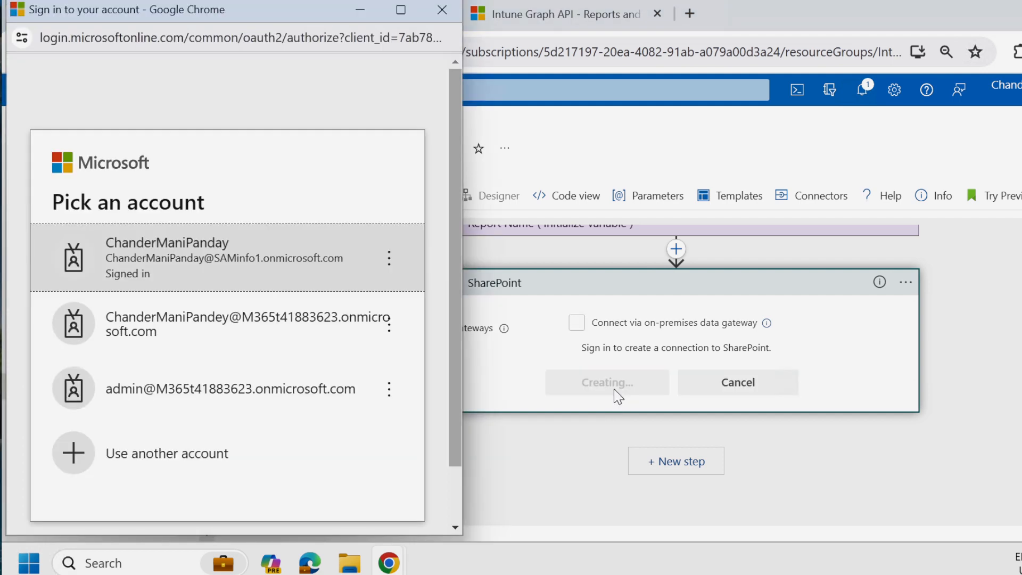
pyautogui.click(258, 270)
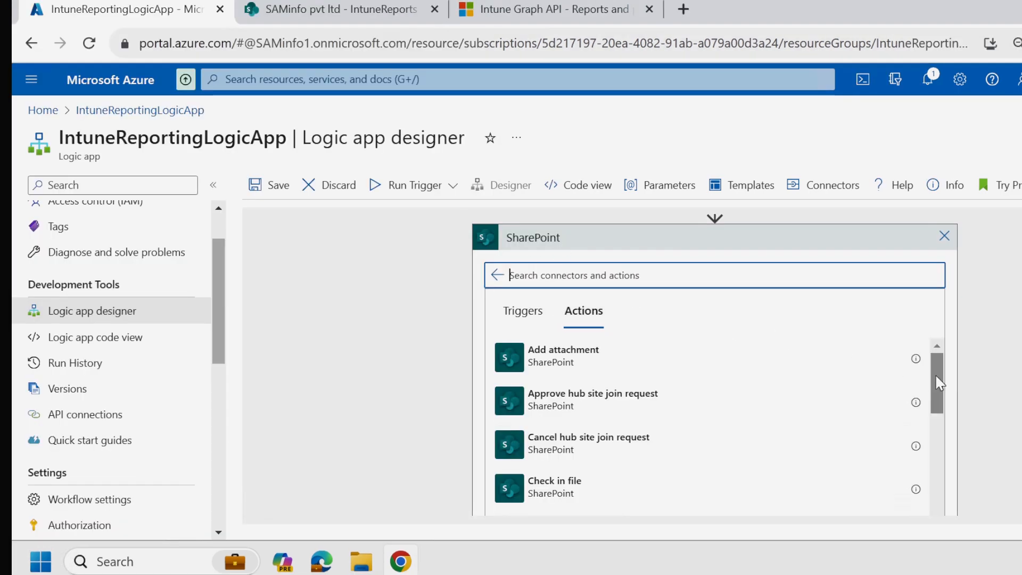
# Choose the Get files (properties only) action, with SAMinfo pvt ltd as site address and Documents as library name
pyautogui.moveTo(935, 387); pyautogui.dragTo(932, 545)
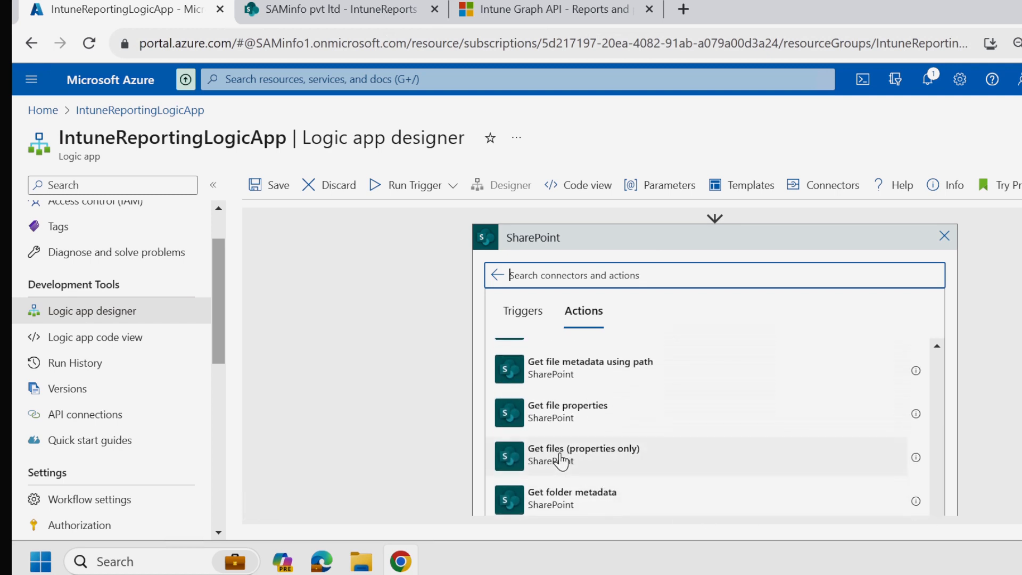
pyautogui.click(578, 457)
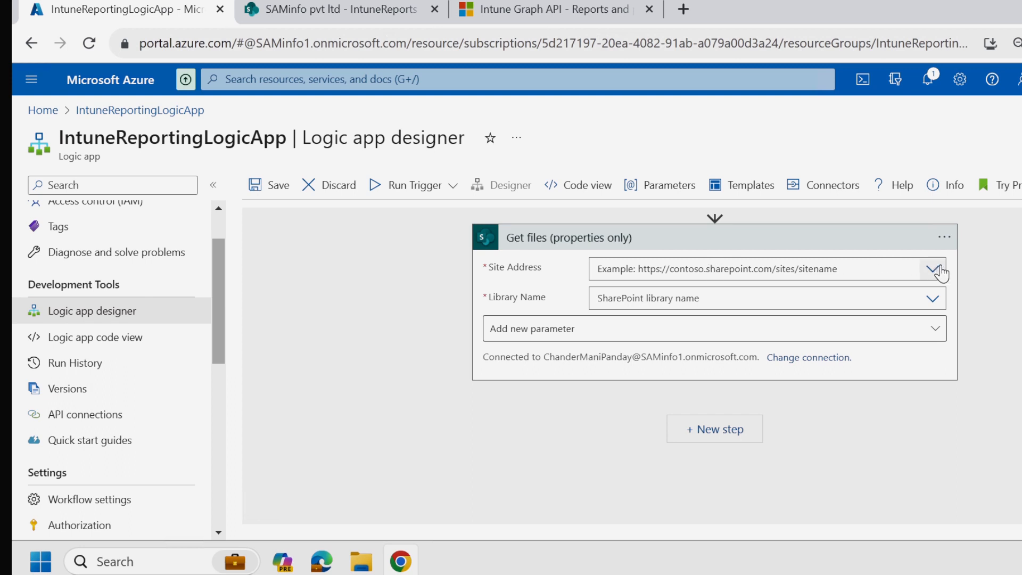
pyautogui.click(870, 275)
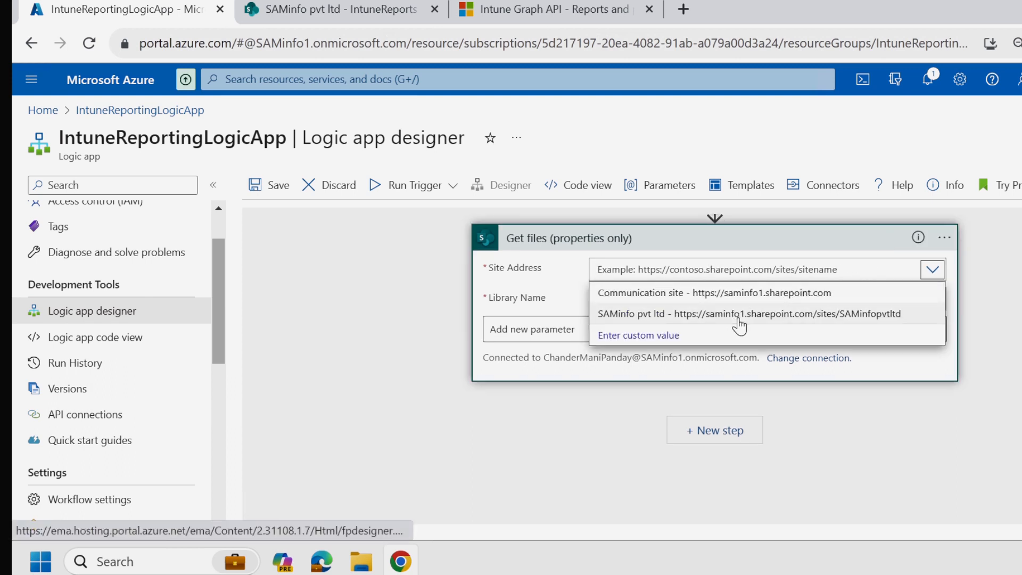
pyautogui.click(738, 317)
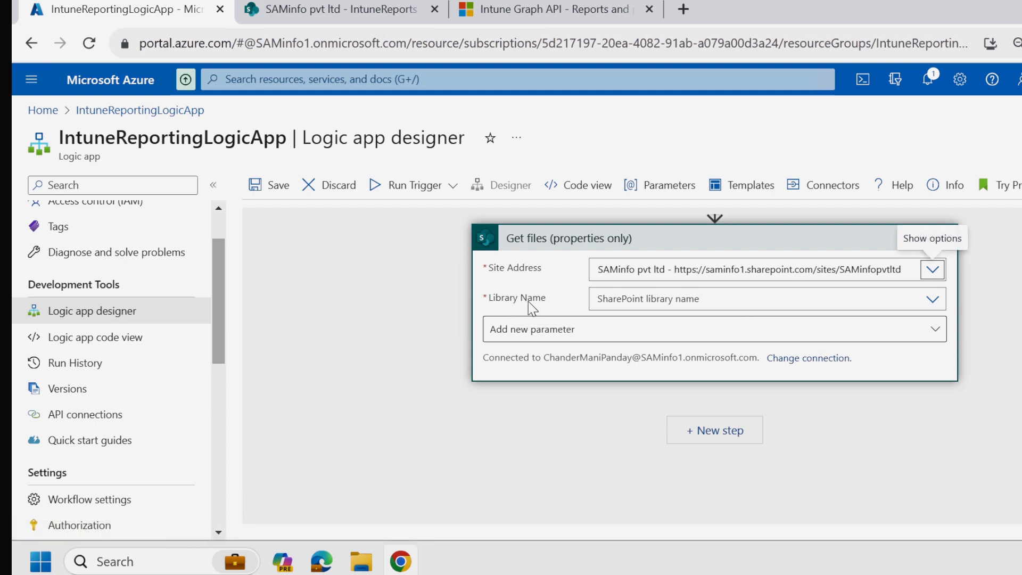
pyautogui.click(727, 300)
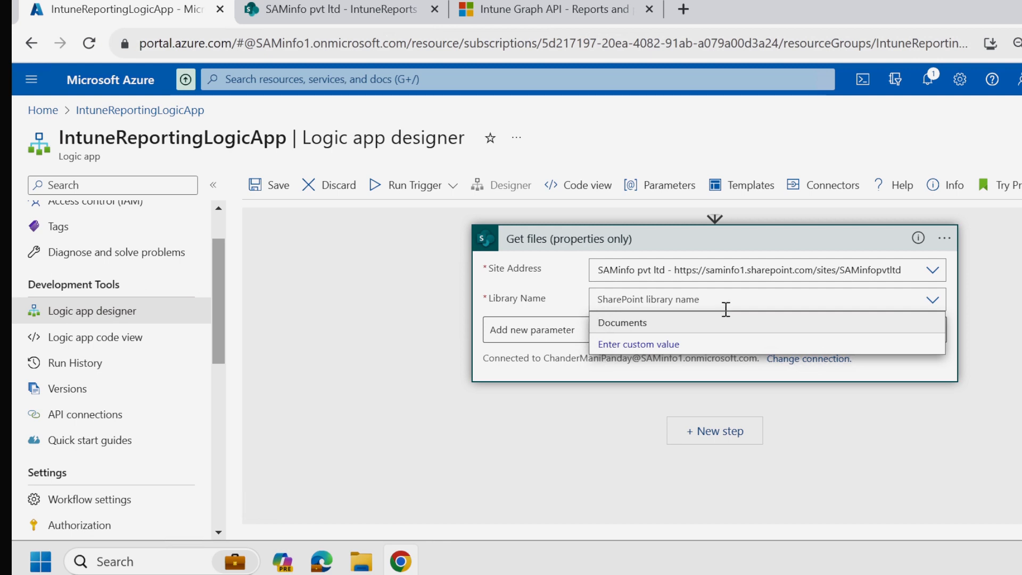
pyautogui.click(635, 326)
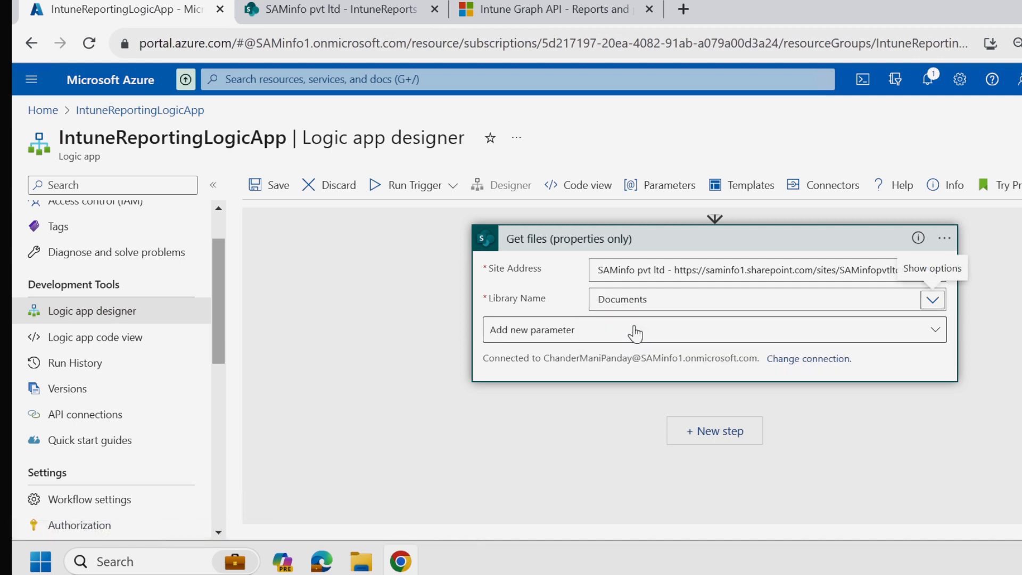
# Add the Filter Query parameter to Get files and set it to FileLeafRef eq '[Report Name].zip', using the Report Name variable
pyautogui.click(588, 333)
pyautogui.click(504, 418)
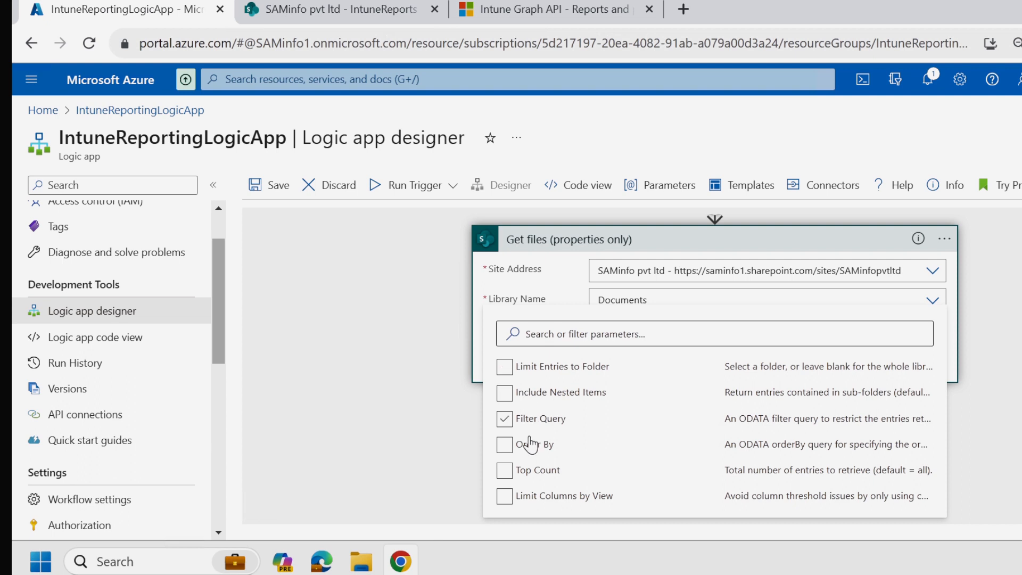
pyautogui.click(505, 423)
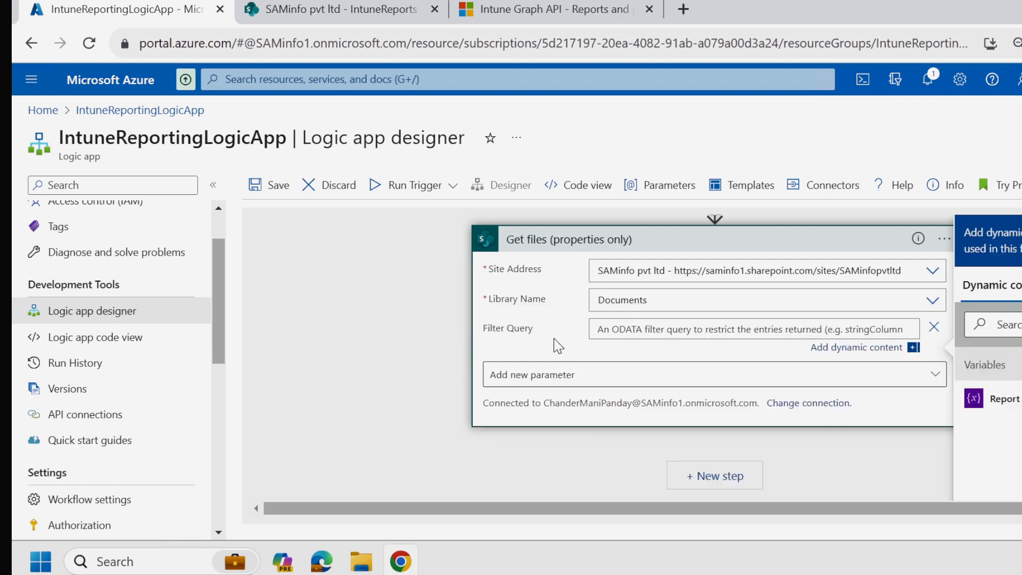
pyautogui.click(630, 328)
pyautogui.write('FileLeafRef eq')
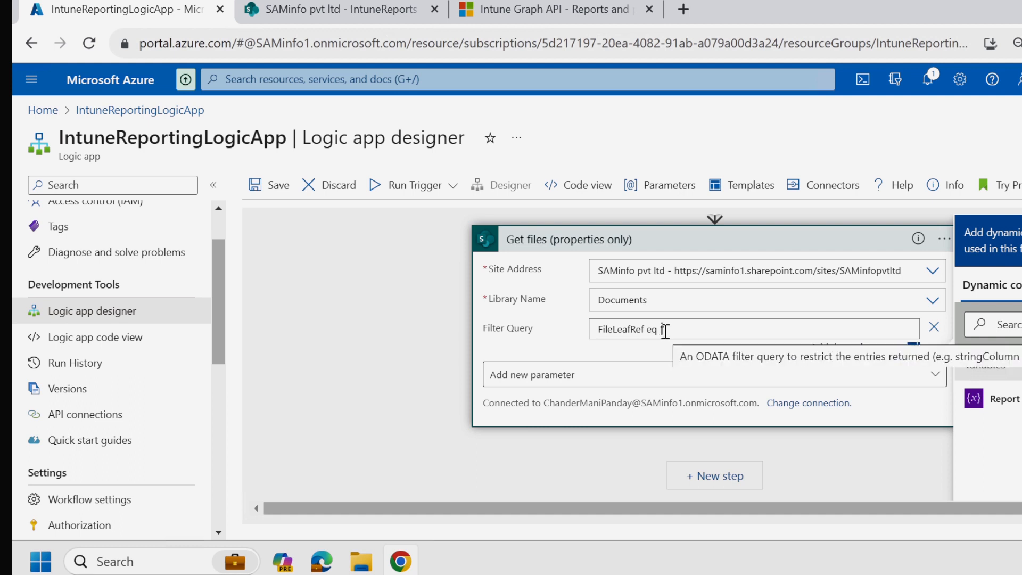
pyautogui.click(1018, 409)
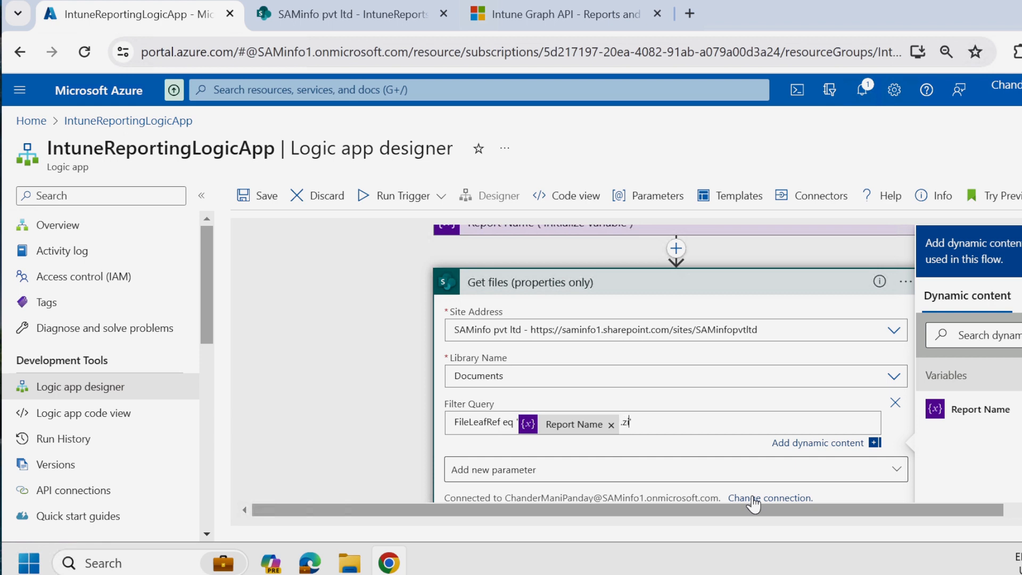
pyautogui.write(".zip'")
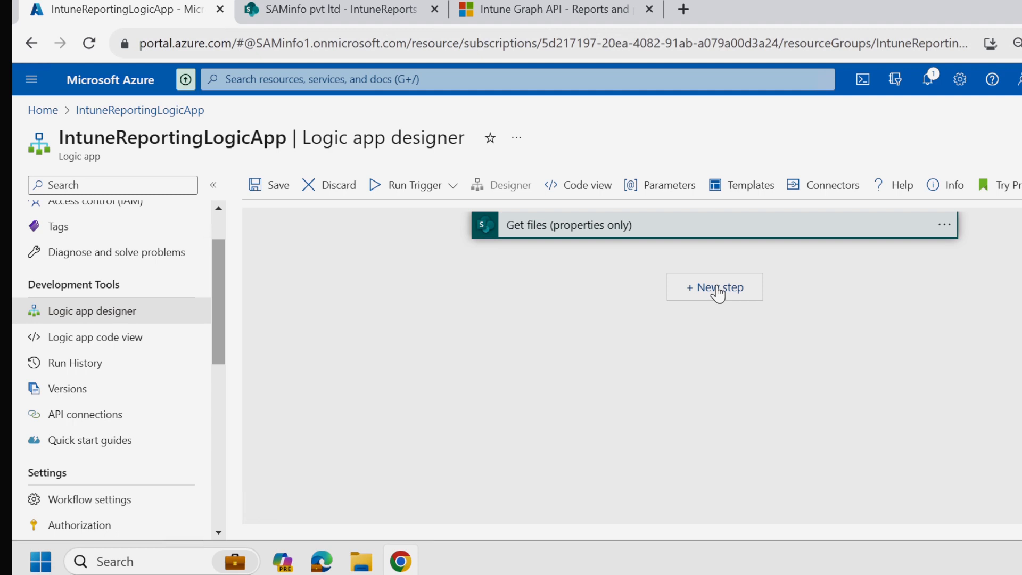
# Add a SharePoint Delete file action below Get files, with SAMinfo pvt ltd as its site address
pyautogui.click(718, 292)
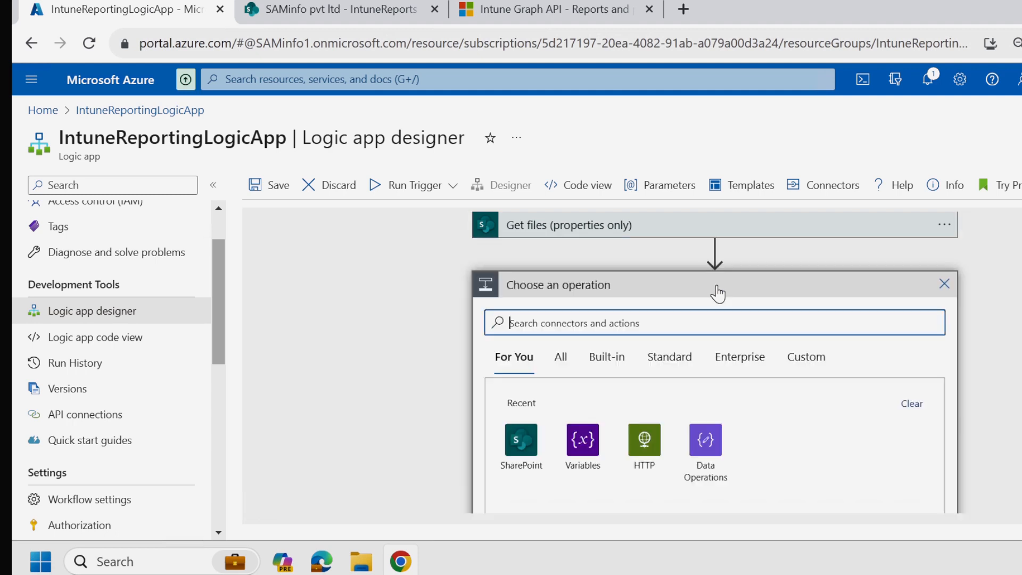
pyautogui.click(522, 450)
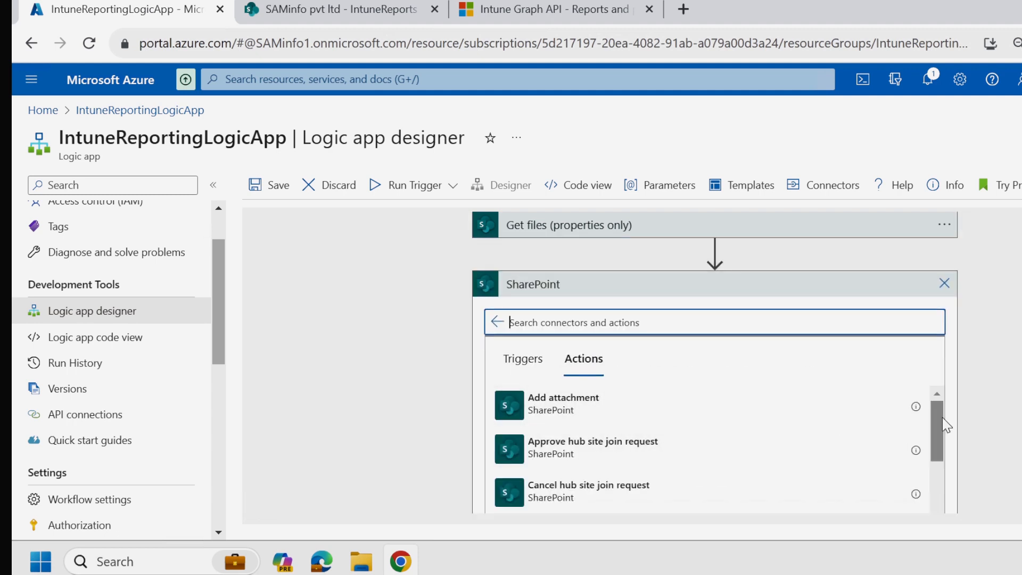
pyautogui.moveTo(943, 420); pyautogui.dragTo(943, 480)
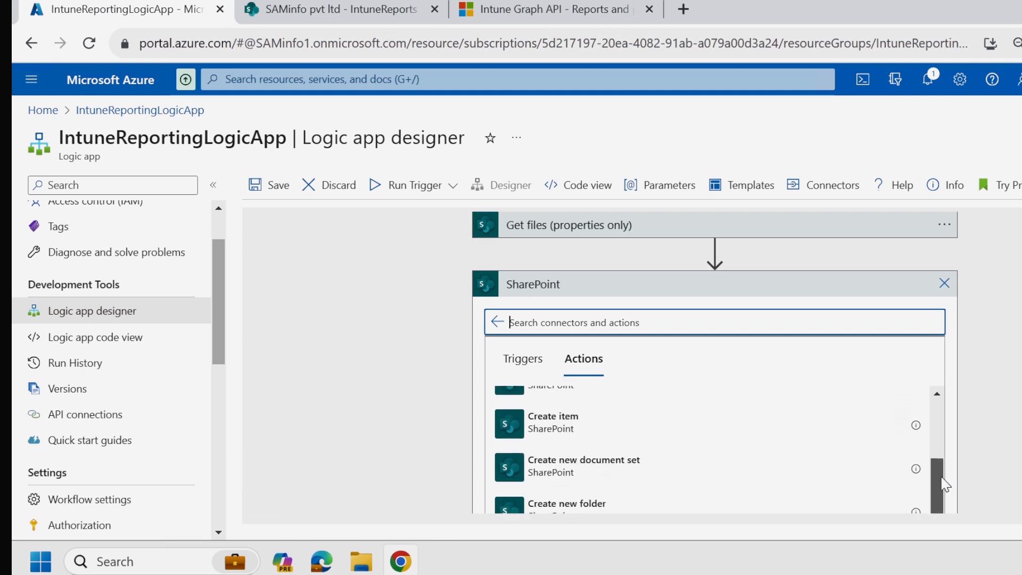
pyautogui.write('del')
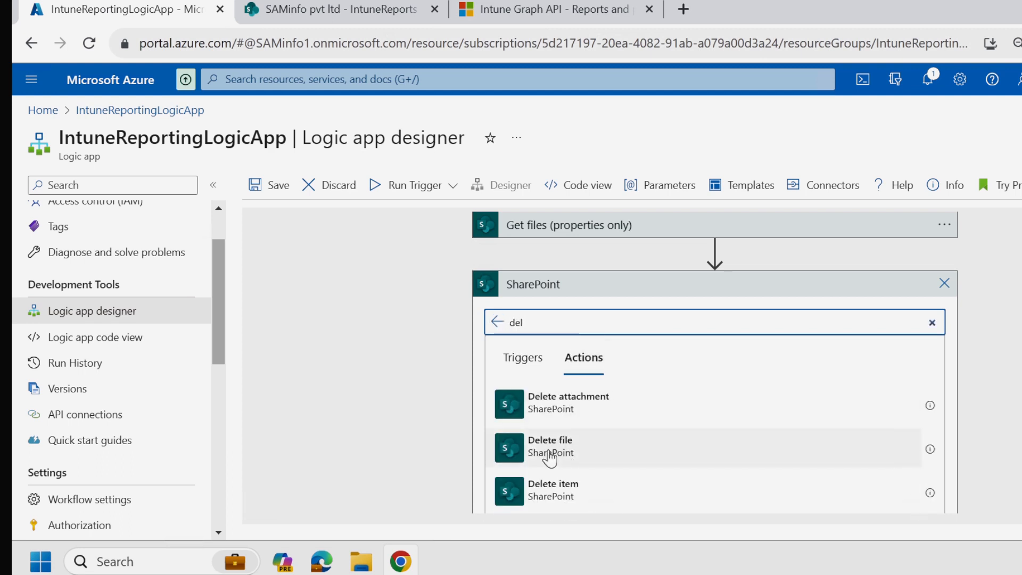
pyautogui.click(549, 454)
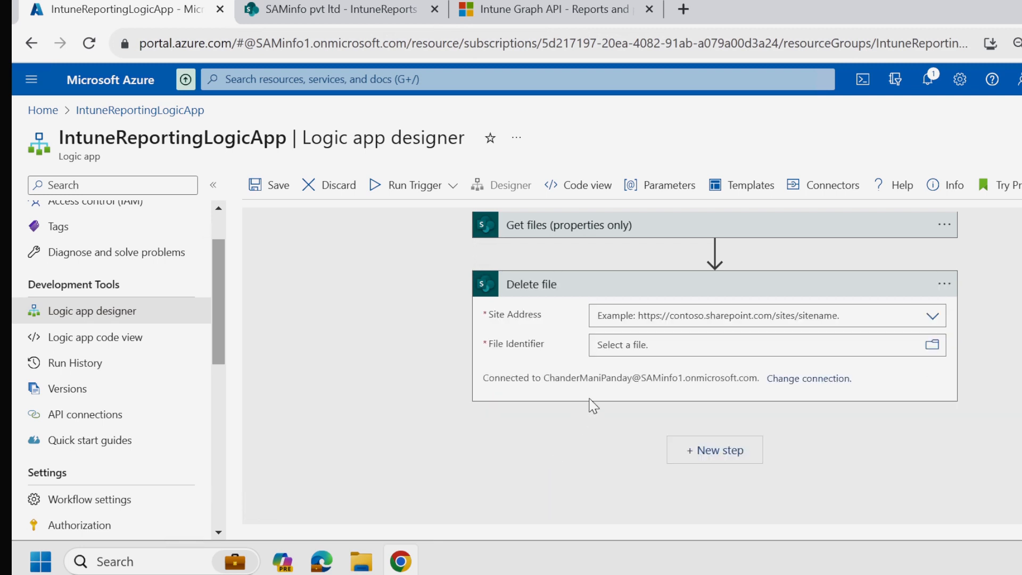
pyautogui.click(659, 316)
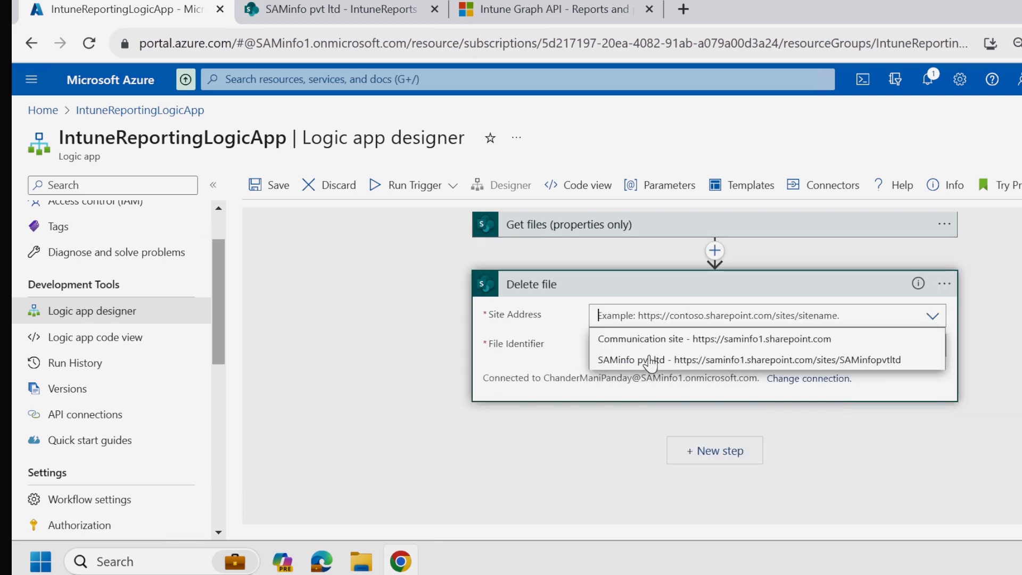
pyautogui.click(737, 365)
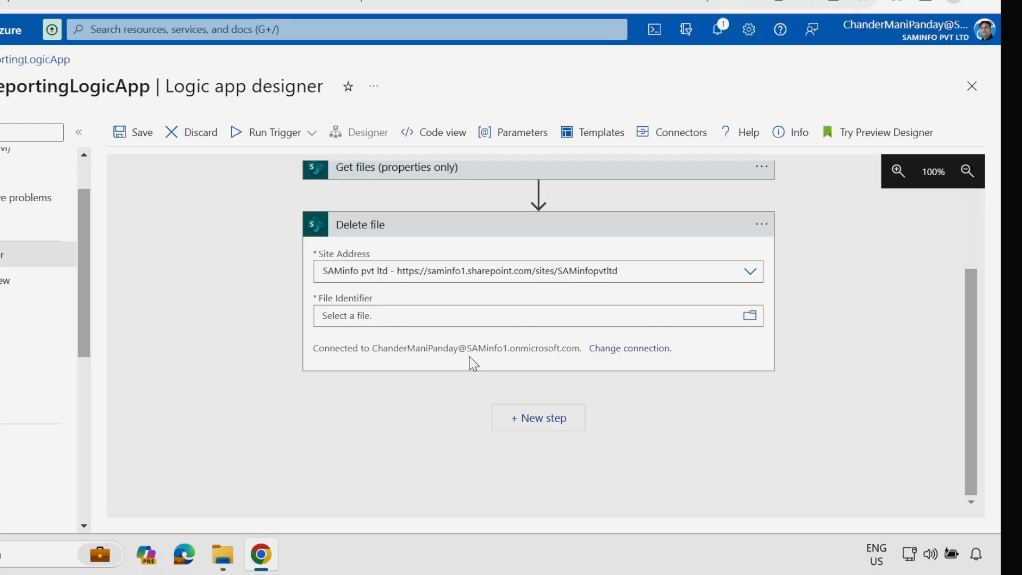
# Set the Delete file action's File Identifier to the Identifier dynamic content from Get files (properties only)
pyautogui.click(492, 311)
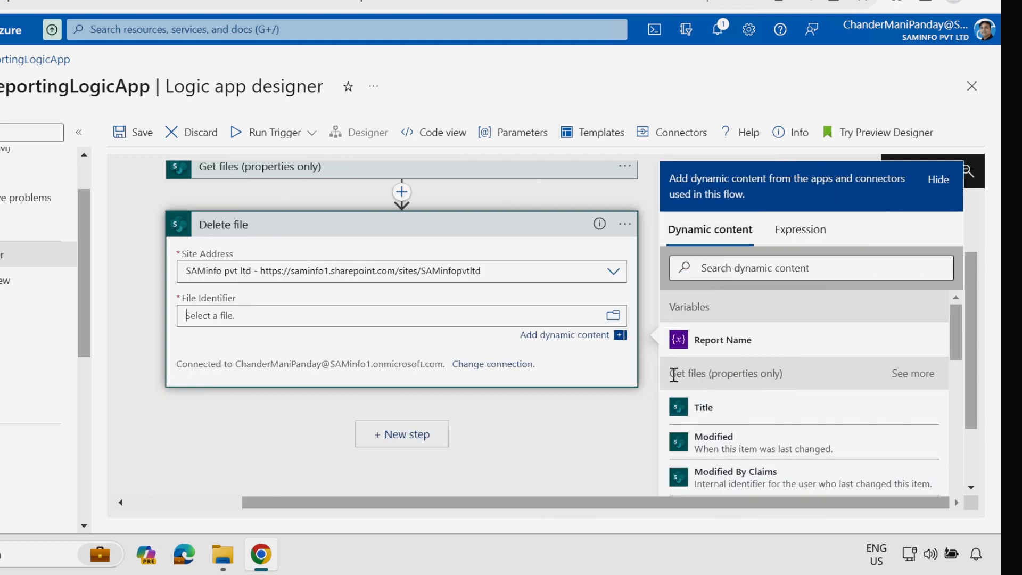
pyautogui.moveTo(955, 352); pyautogui.dragTo(939, 499)
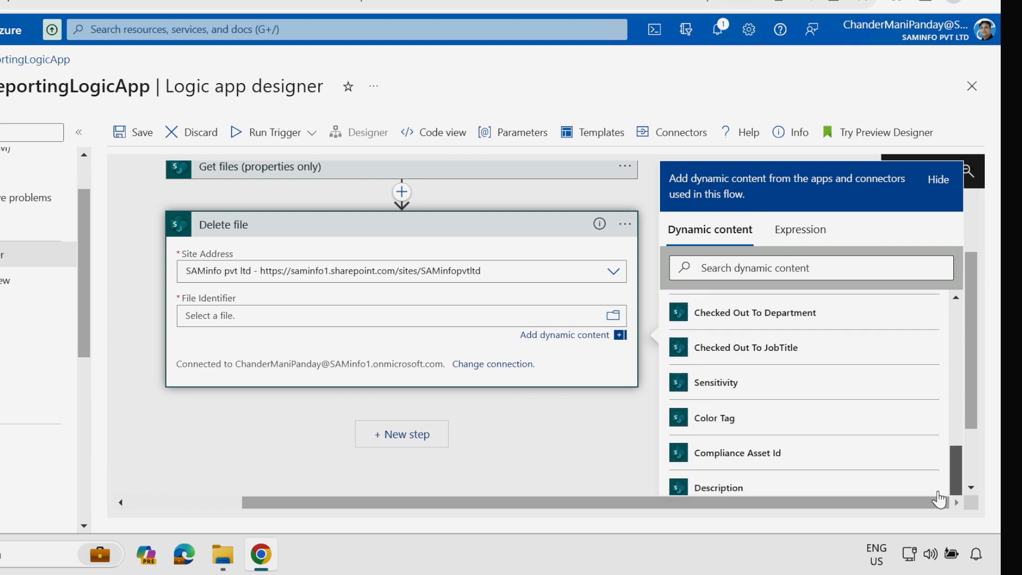
pyautogui.moveTo(973, 421); pyautogui.dragTo(973, 457)
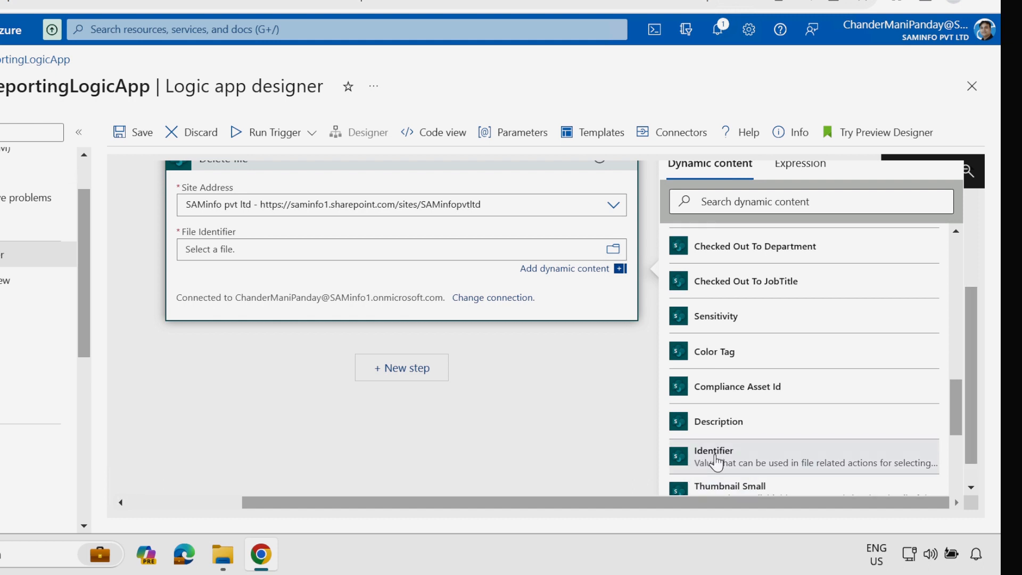
pyautogui.click(716, 462)
pyautogui.click(705, 226)
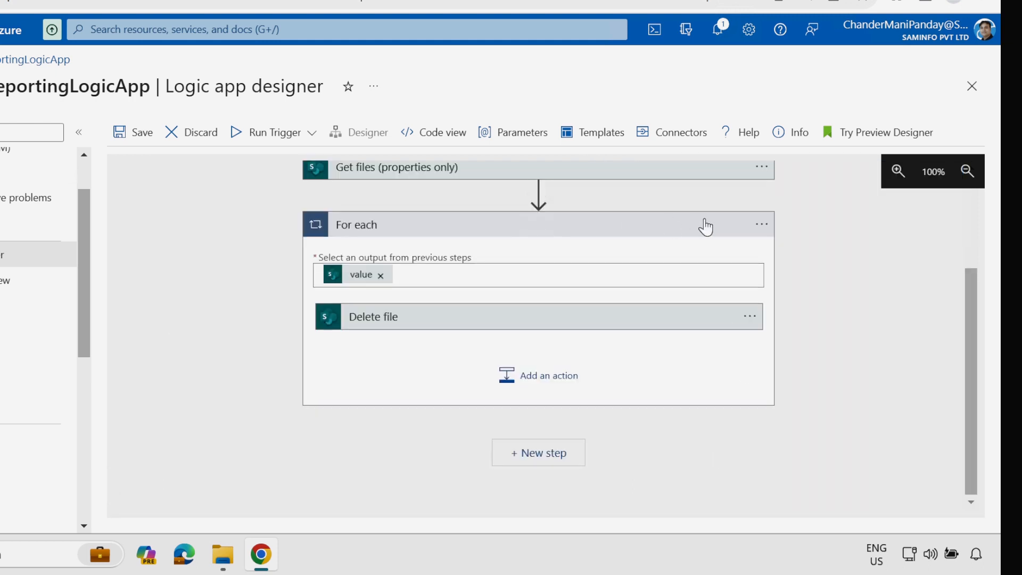
# Rename the For each loop as "Delete Zip File ( For each )" and save the logic app
pyautogui.click(760, 225)
pyautogui.click(812, 228)
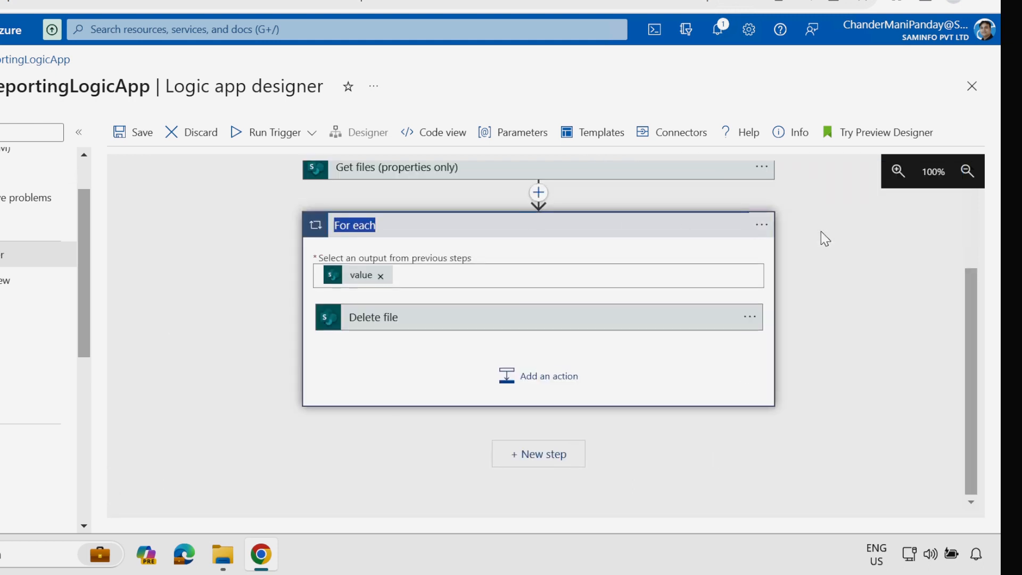
pyautogui.write('Delete Zip File ( For each )')
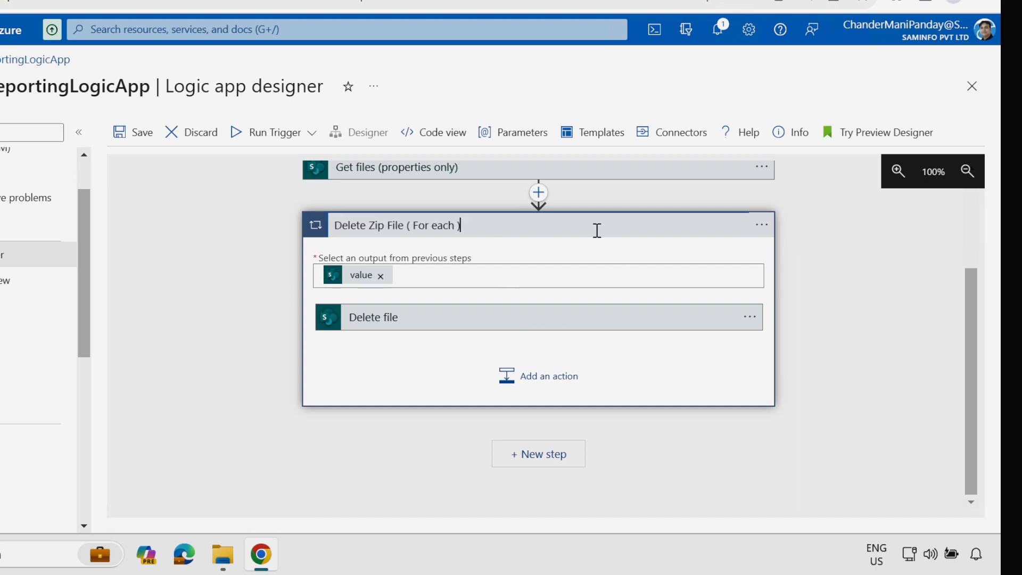
pyautogui.click(151, 137)
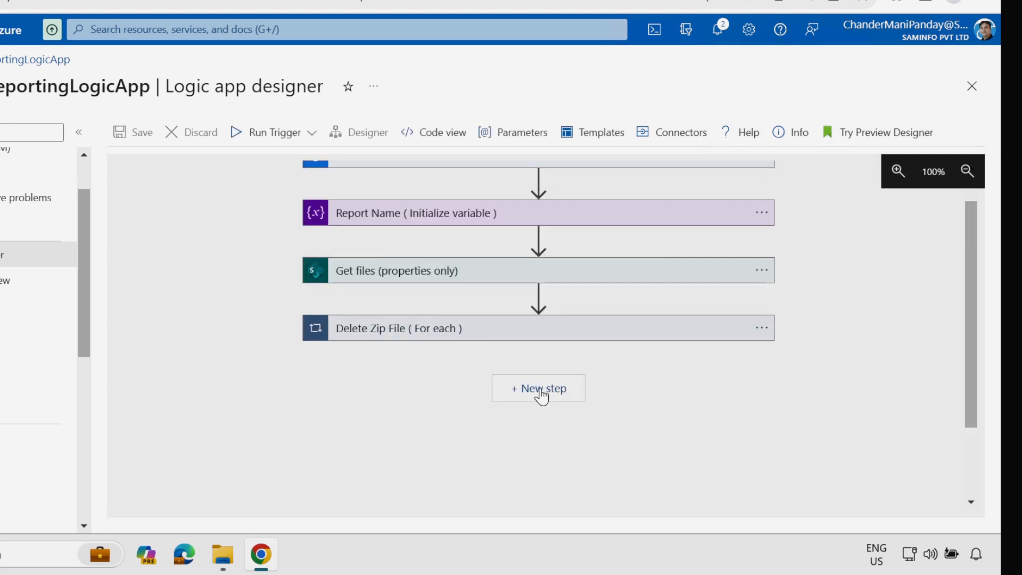
# Add a Variables action of type Initialize variable below the Delete Zip File loop
pyautogui.click(541, 396)
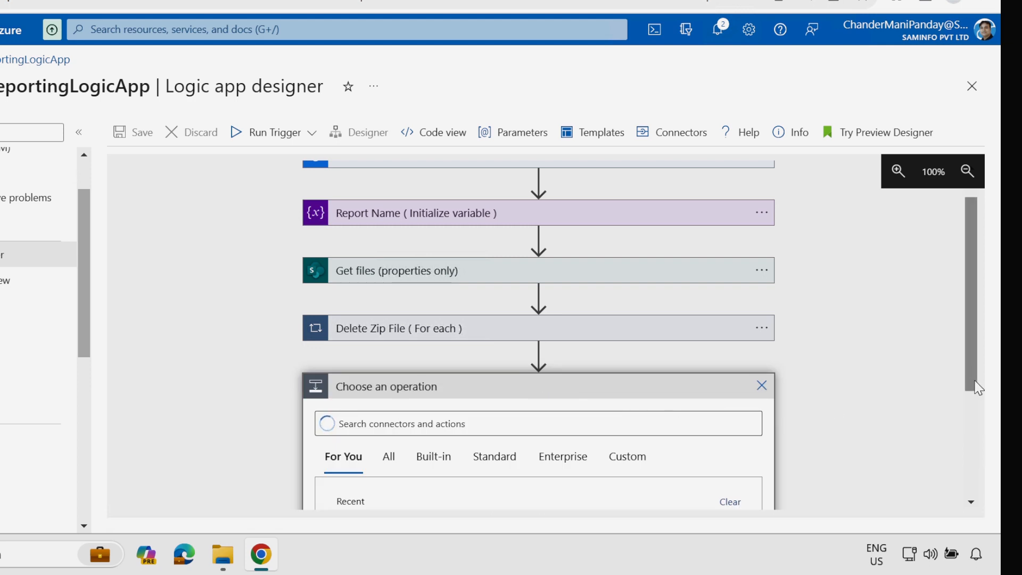
pyautogui.scroll(-3, 971, 396)
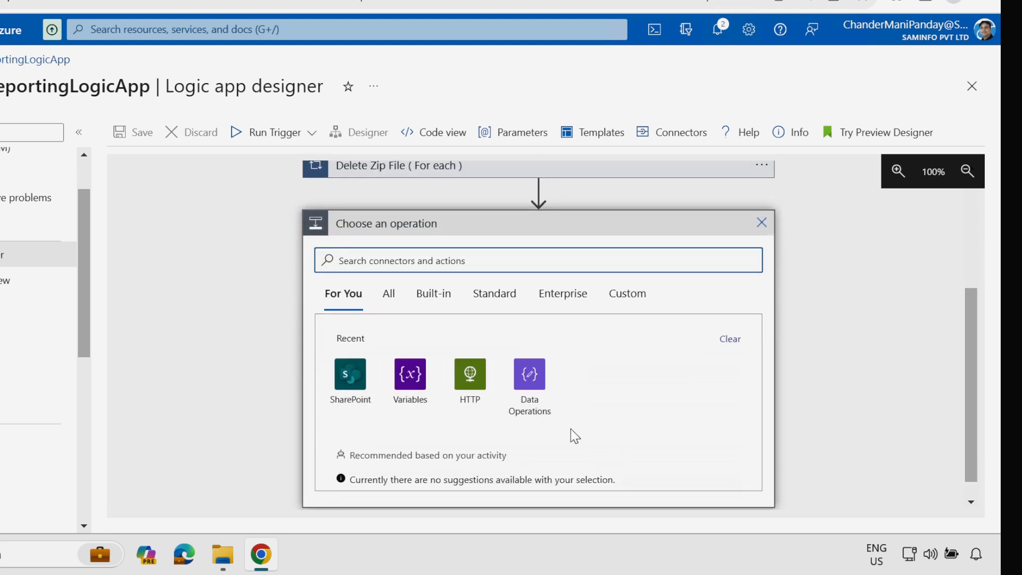
pyautogui.click(419, 392)
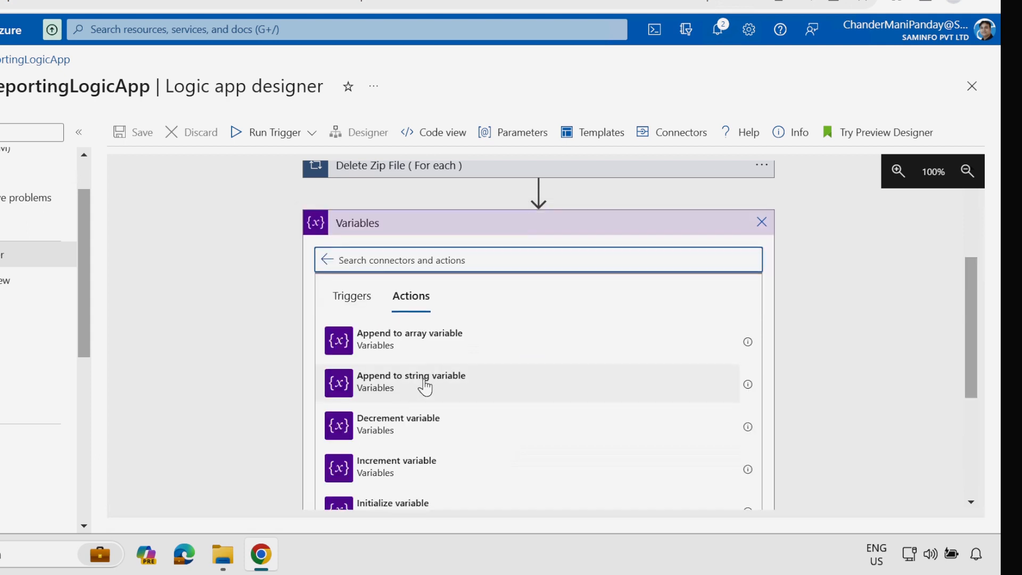
pyautogui.moveTo(965, 358); pyautogui.dragTo(972, 410)
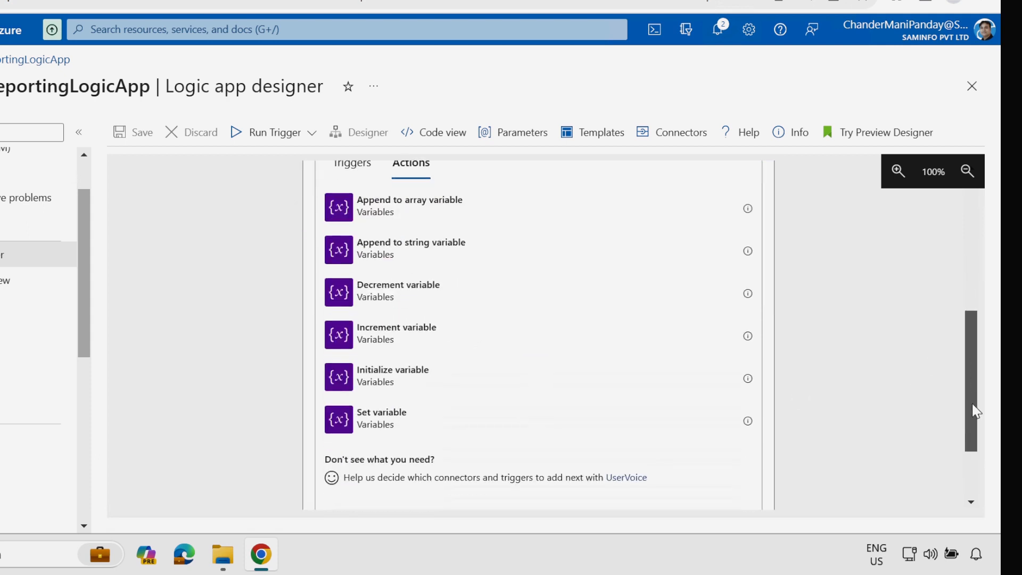
pyautogui.click(380, 388)
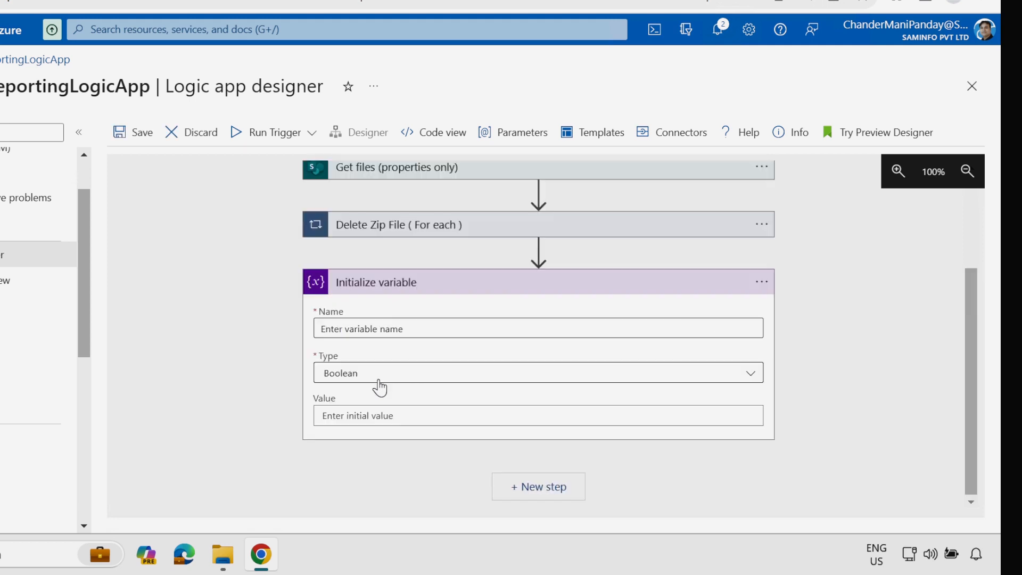
# Define the new variable with the name Report Status, type String and initial value Completed
pyautogui.click(416, 325)
pyautogui.write('Report Status')
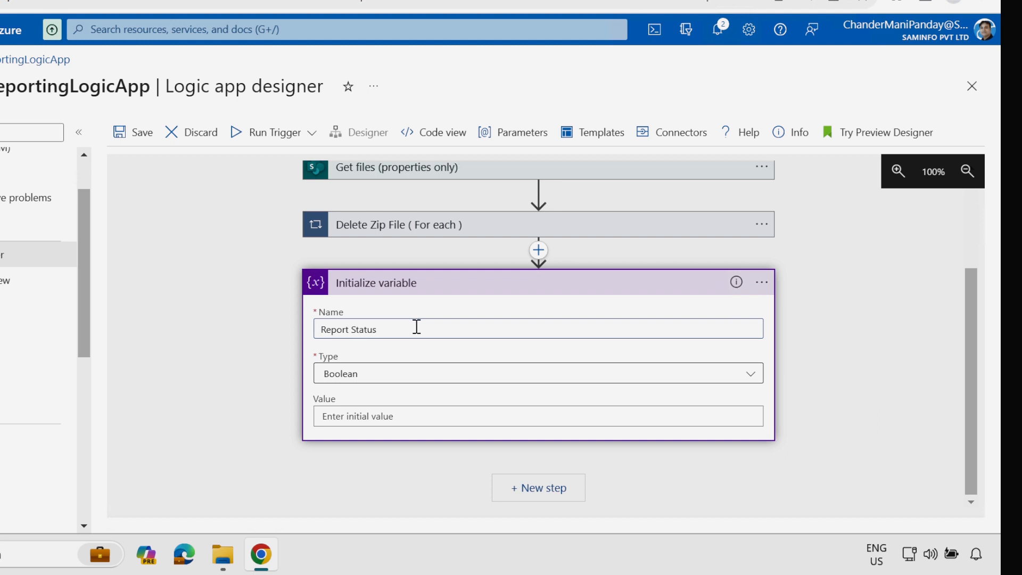
pyautogui.click(392, 377)
pyautogui.click(342, 294)
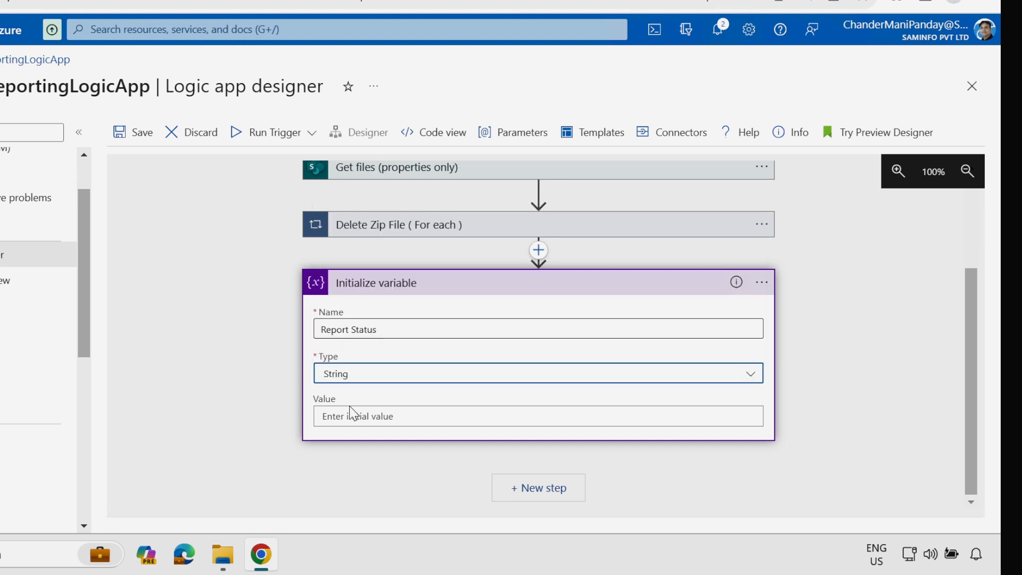
pyautogui.click(352, 421)
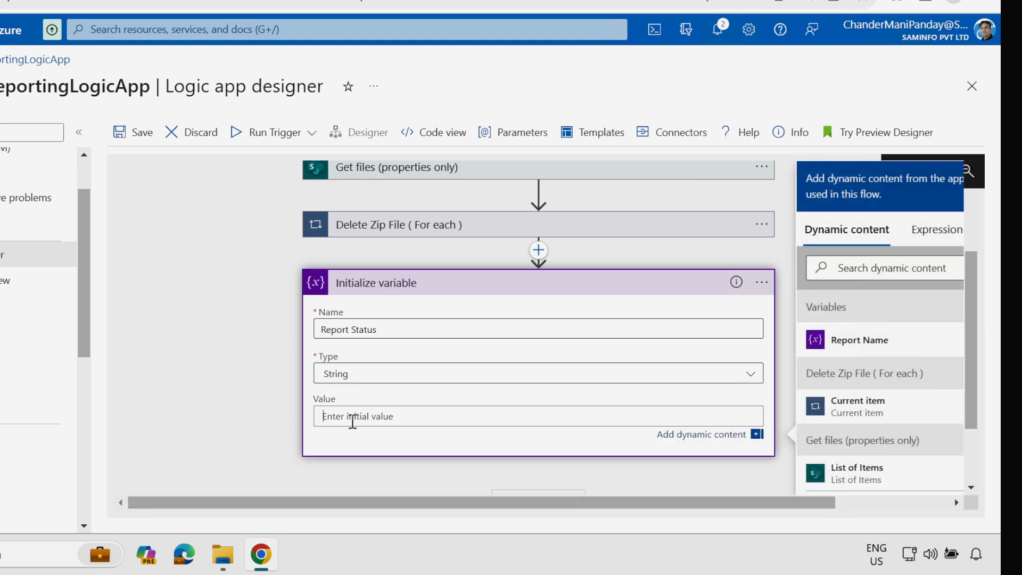
pyautogui.write('Completed')
# Rename the new Initialize variable action as "Report Status ( Initialize variable )" and collapse its card
pyautogui.click(758, 287)
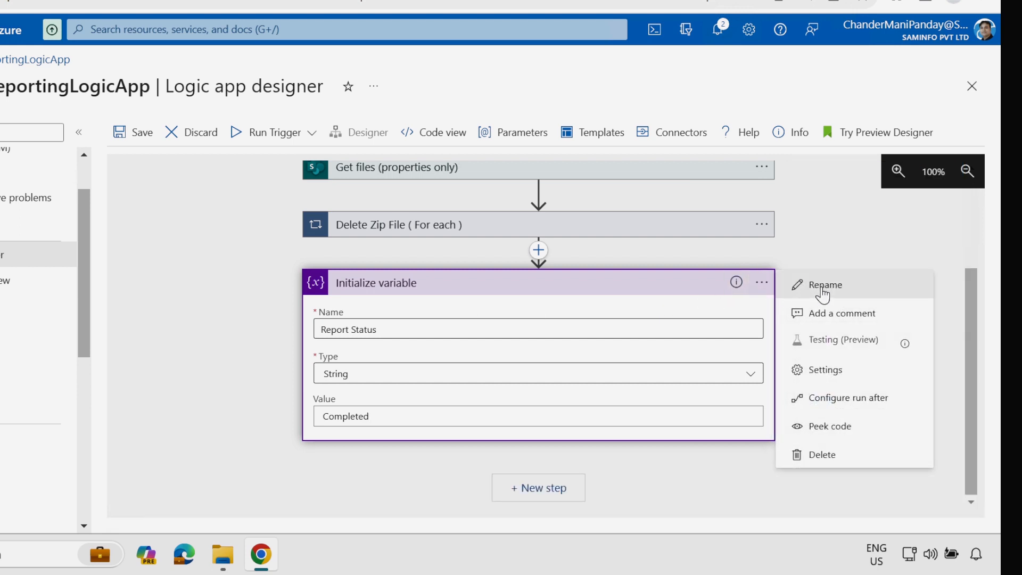
pyautogui.click(822, 289)
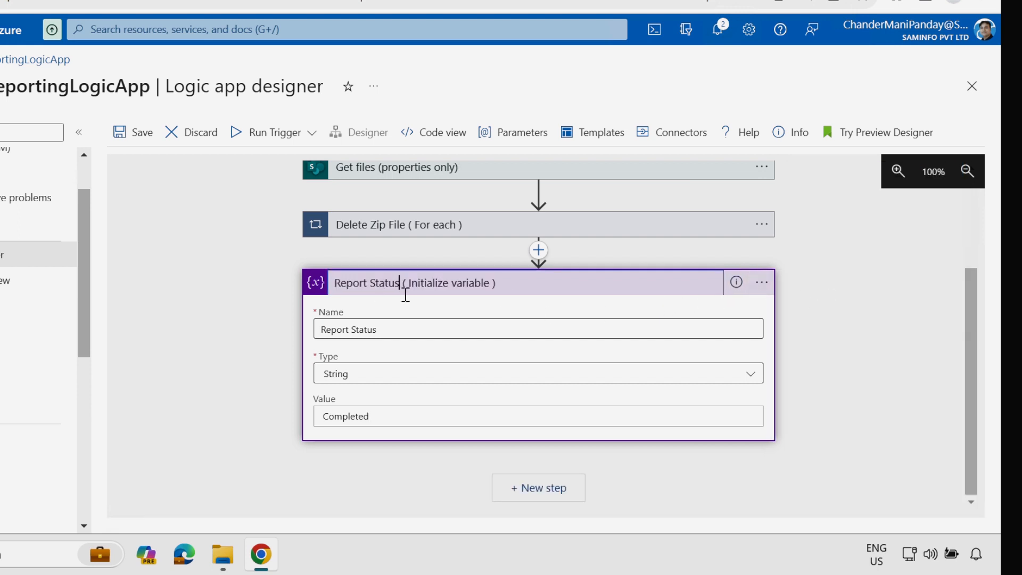
pyautogui.click(538, 287)
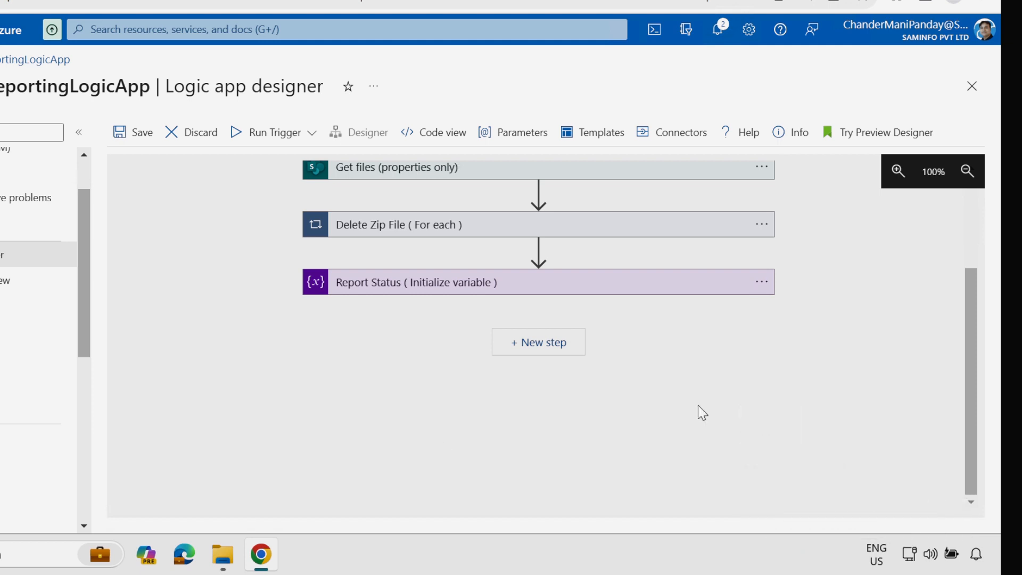
# Add an HTTP action below the Report Status variable
pyautogui.click(530, 352)
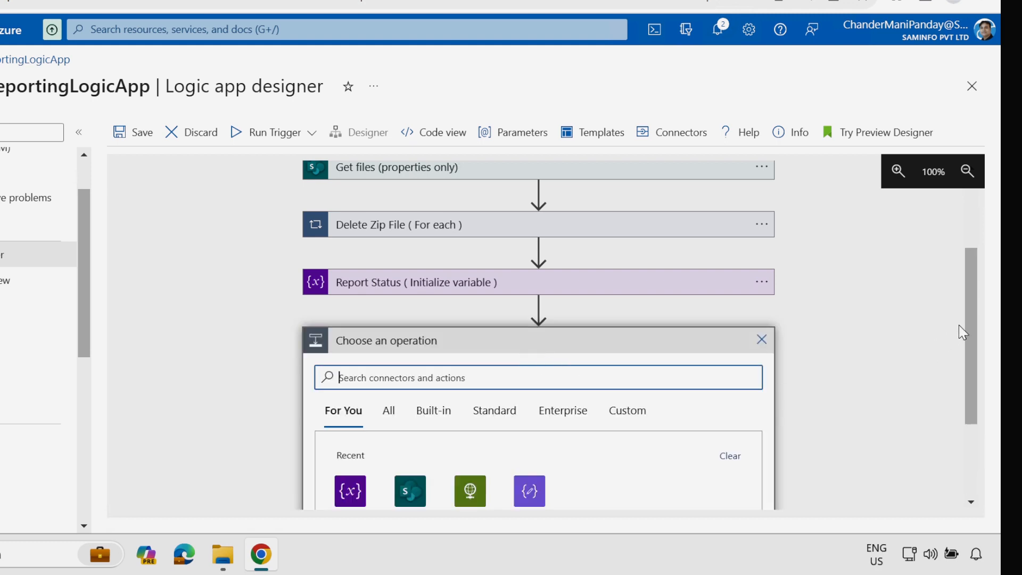
pyautogui.moveTo(959, 325); pyautogui.dragTo(961, 415)
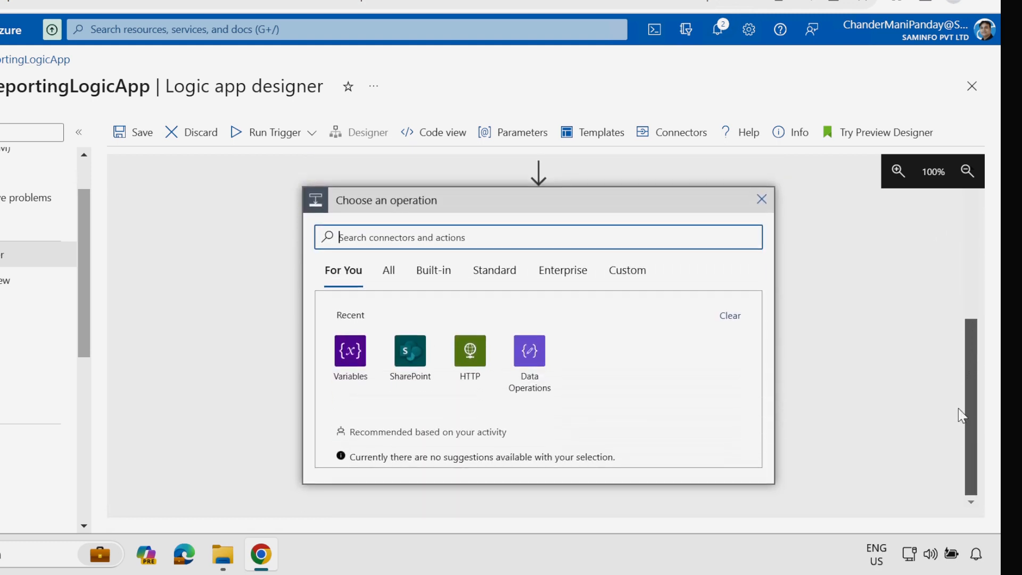
pyautogui.click(470, 354)
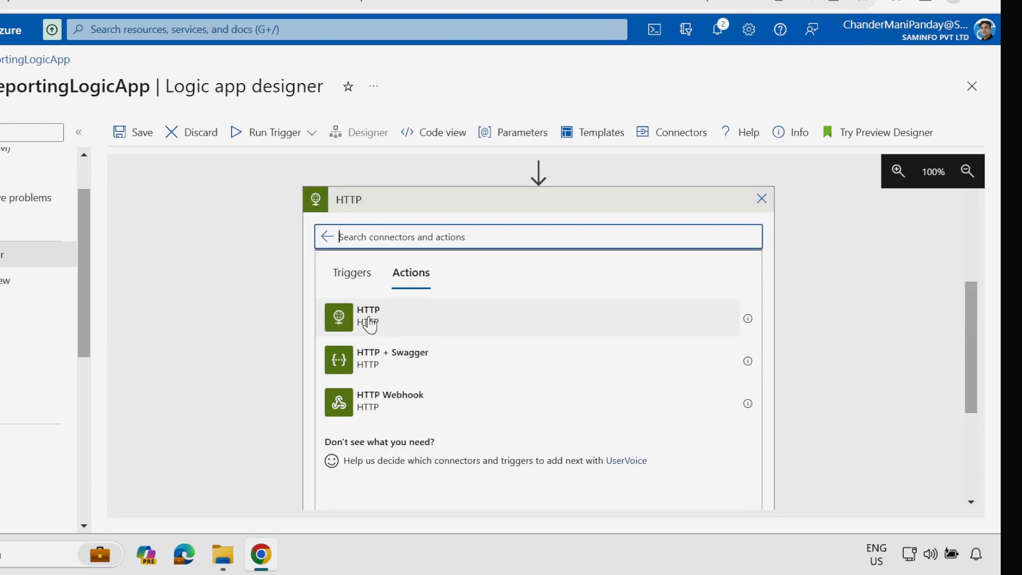
pyautogui.click(372, 323)
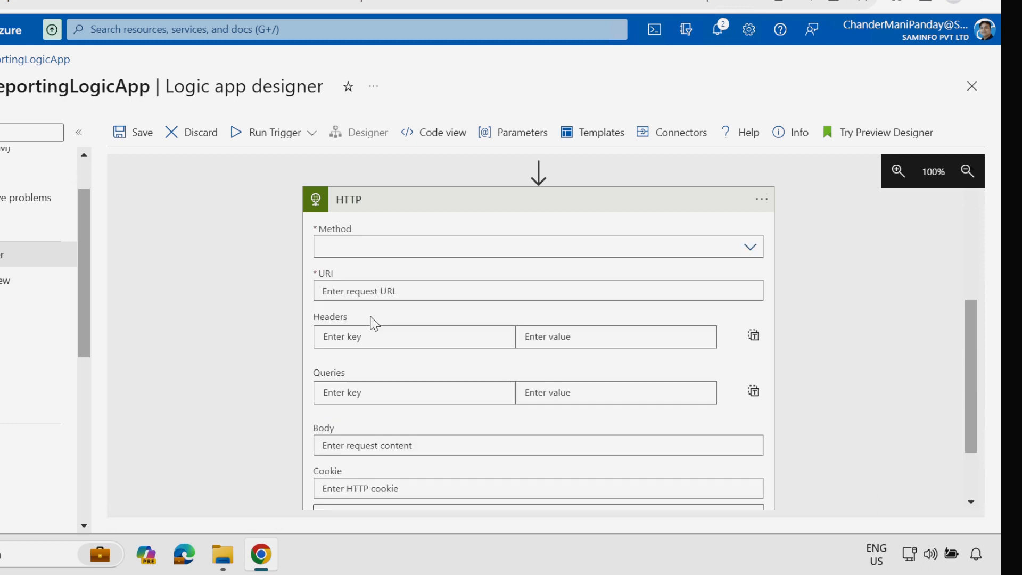
pyautogui.click(372, 243)
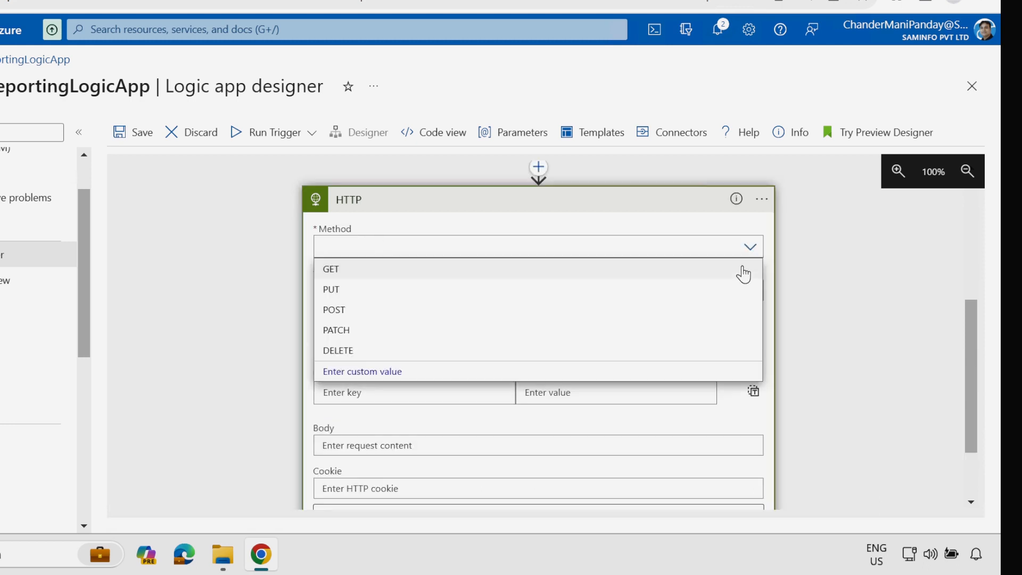
pyautogui.click(343, 313)
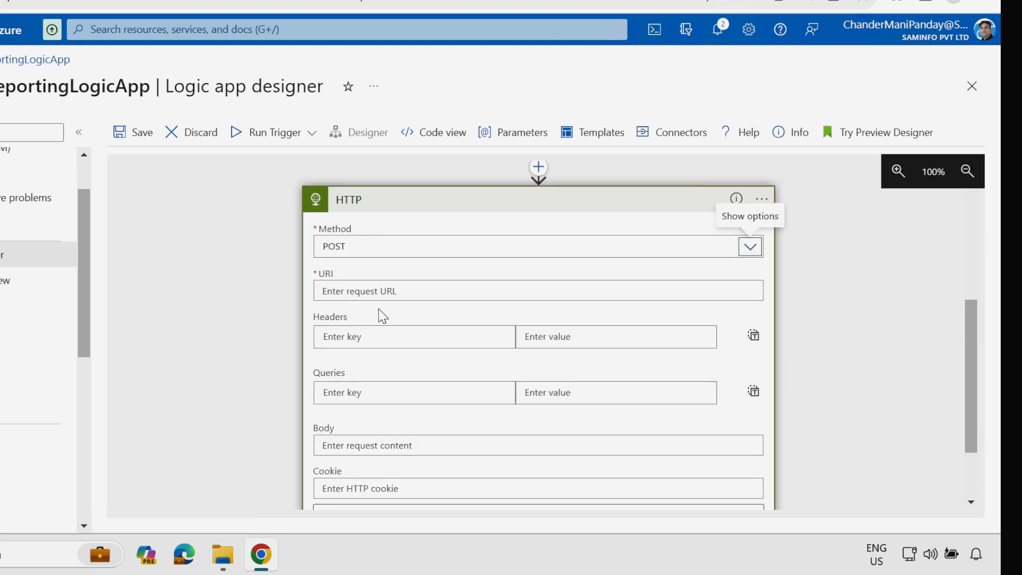
pyautogui.click(407, 292)
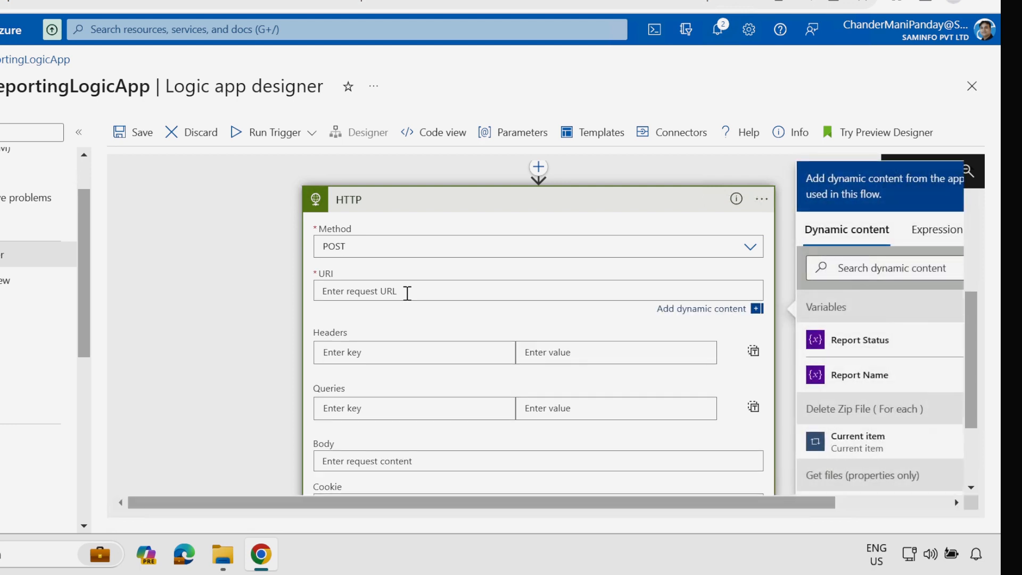
pyautogui.write('https://graph.microsoft.com/beta/deviceManagement/reports/exportJobs')
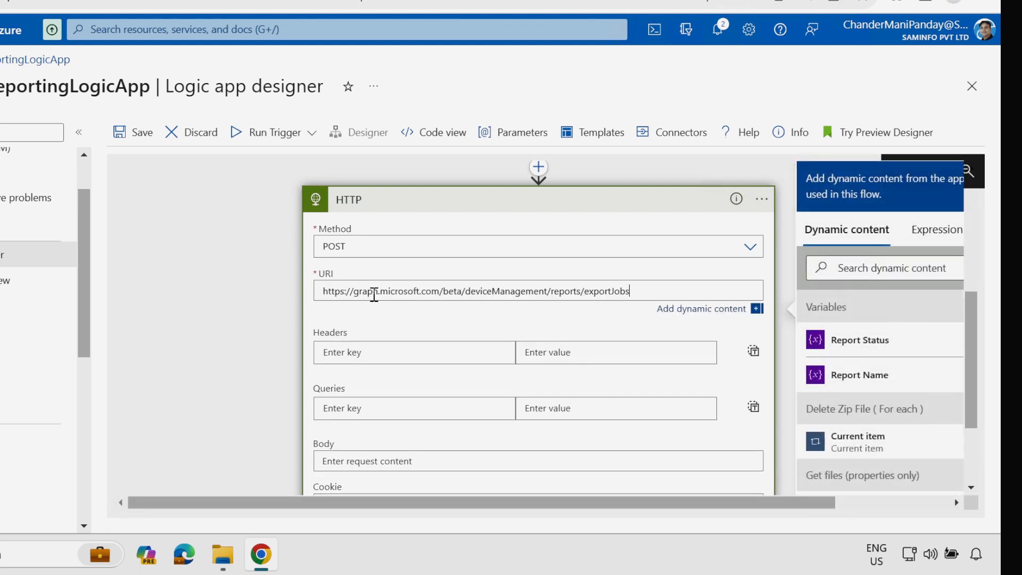
# Fill the HTTP request body with a JSON object whose "reportName" value is the Report Name variable in quotes
pyautogui.click(267, 374)
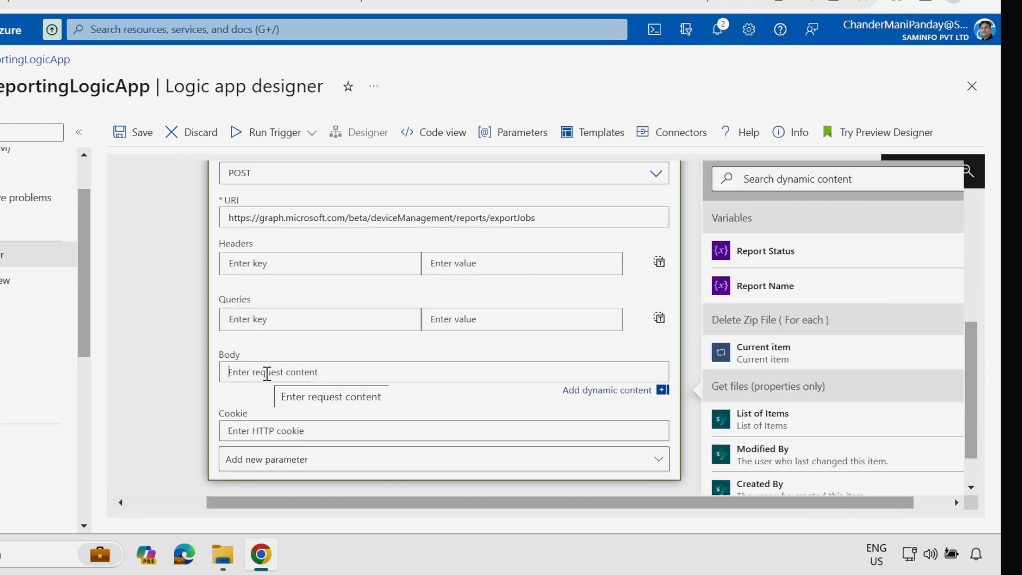
pyautogui.write('{   "reportName": "Devices" }')
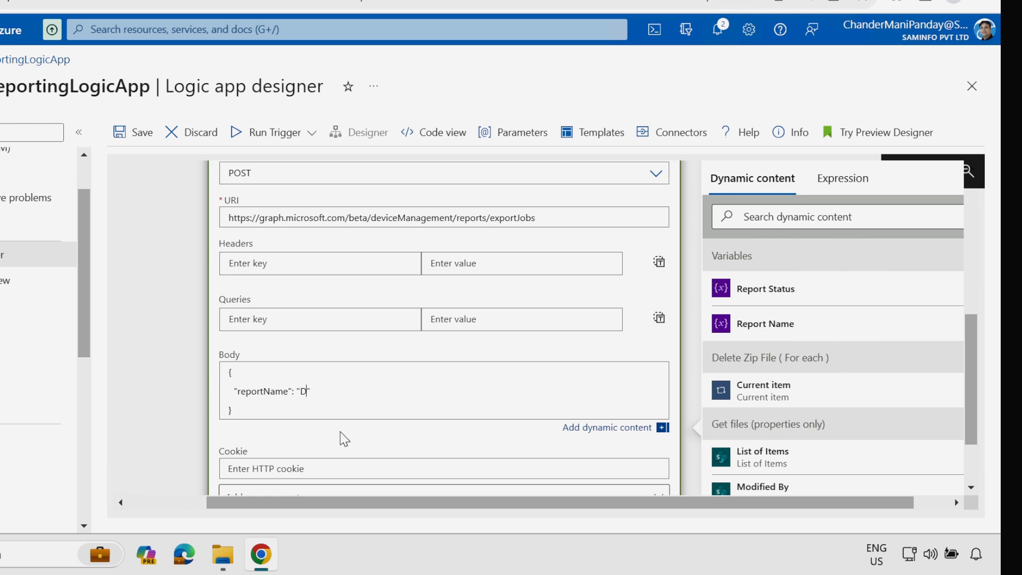
pyautogui.click(770, 325)
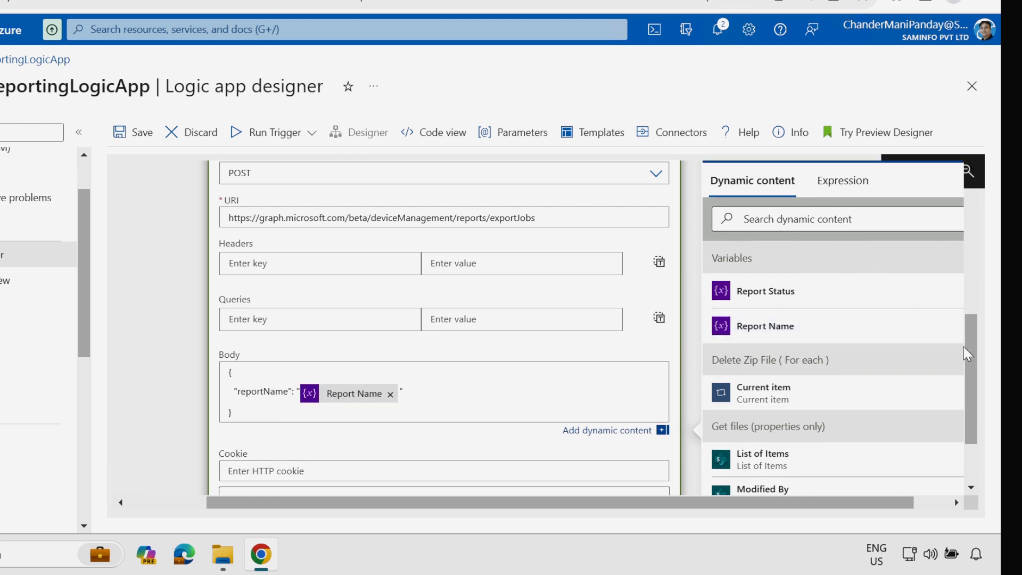
# Add the Authentication parameter to the HTTP action and set its authentication type to Managed identity
pyautogui.scroll(-2, 972, 357)
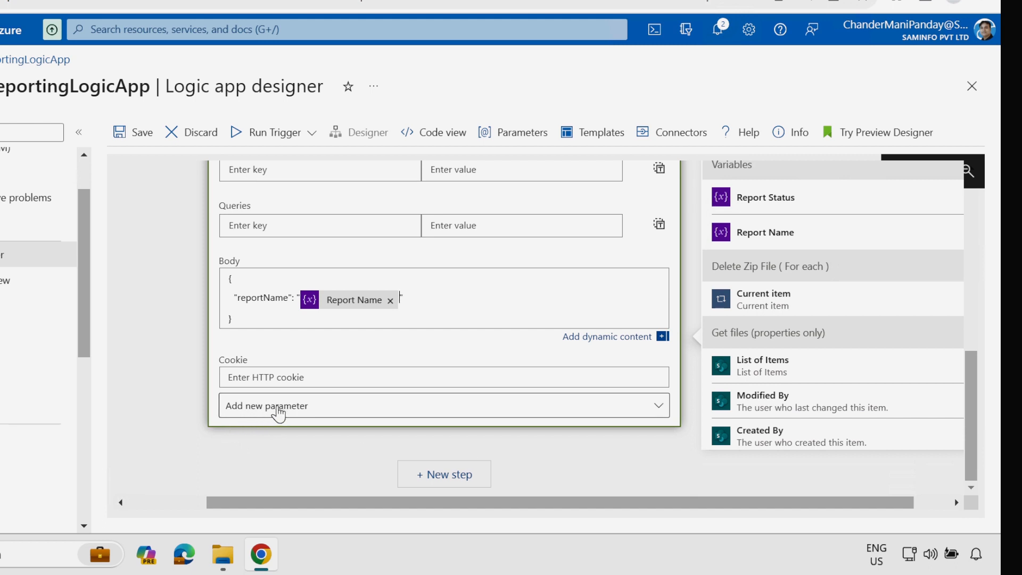
pyautogui.click(276, 414)
pyautogui.click(240, 479)
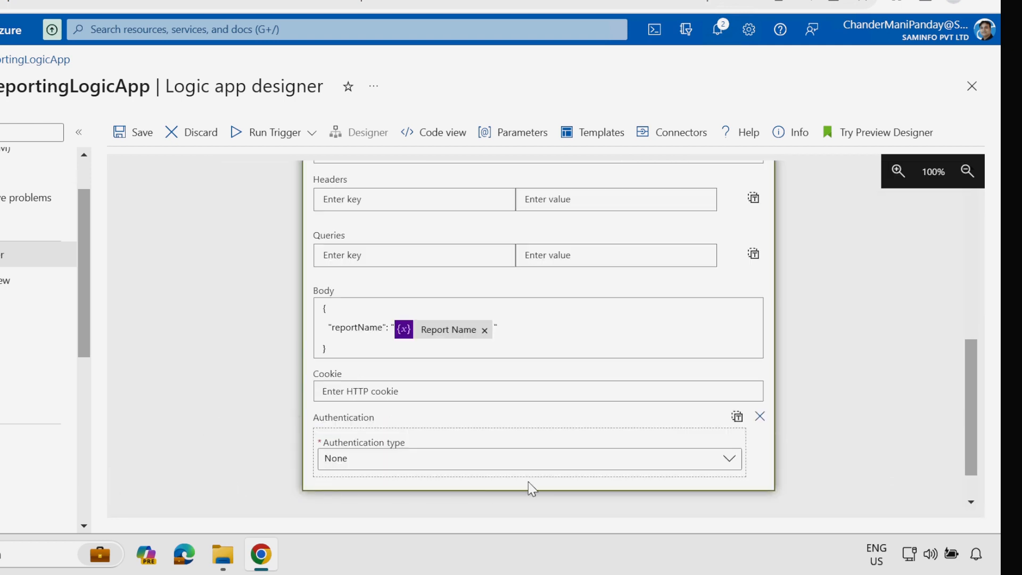
pyautogui.click(389, 467)
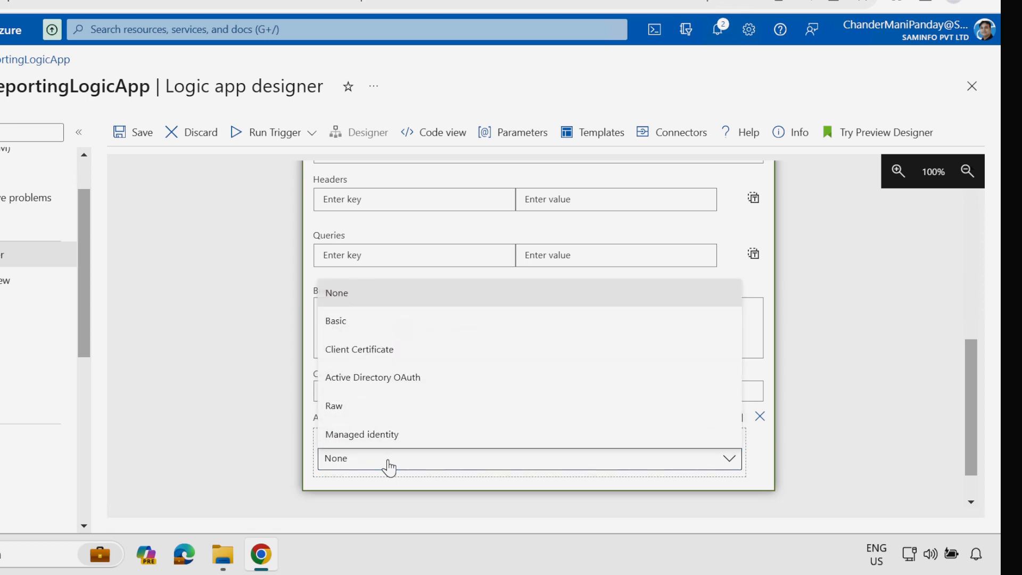
pyautogui.click(372, 434)
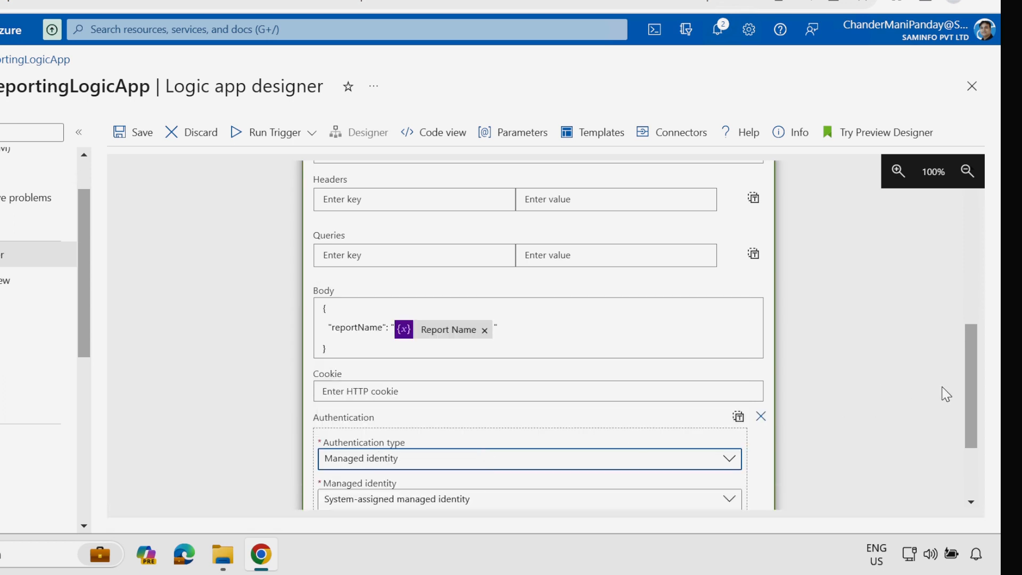
pyautogui.moveTo(974, 354); pyautogui.dragTo(972, 420)
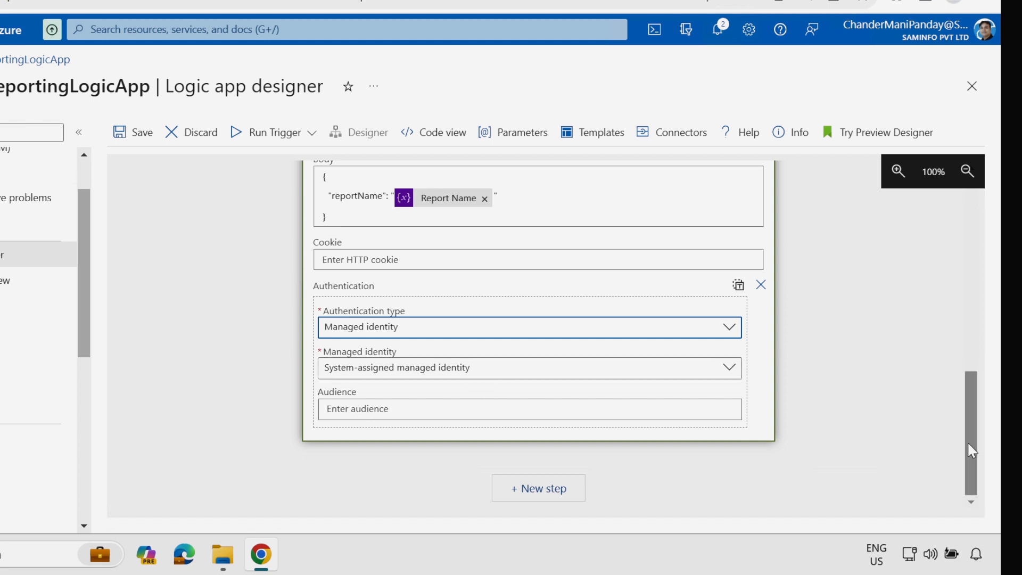
pyautogui.moveTo(972, 445); pyautogui.dragTo(965, 375)
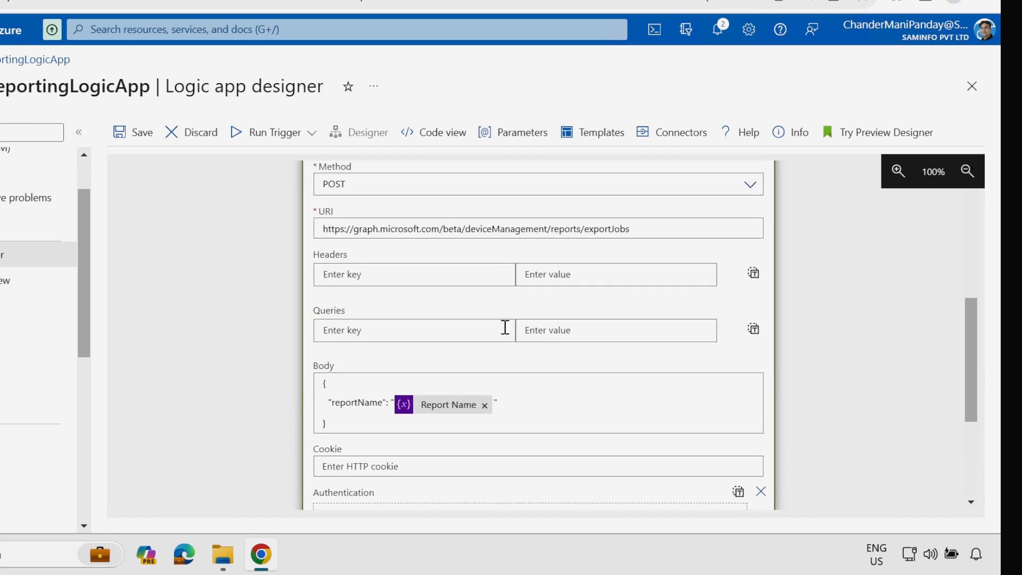
pyautogui.moveTo(439, 229); pyautogui.dragTo(324, 230)
pyautogui.rightClick(346, 231)
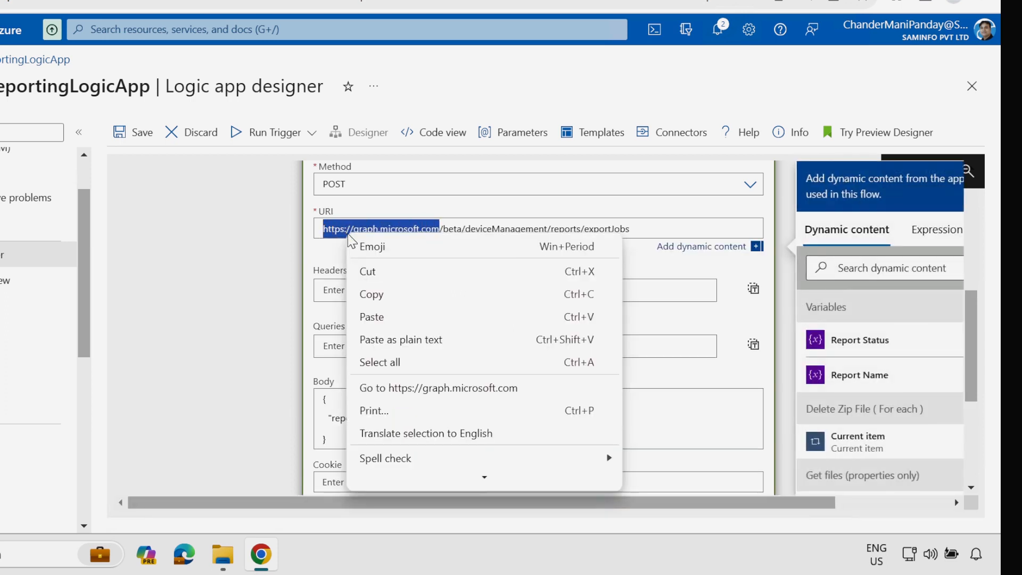
pyautogui.click(379, 296)
pyautogui.moveTo(966, 311); pyautogui.dragTo(972, 418)
pyautogui.rightClick(352, 397)
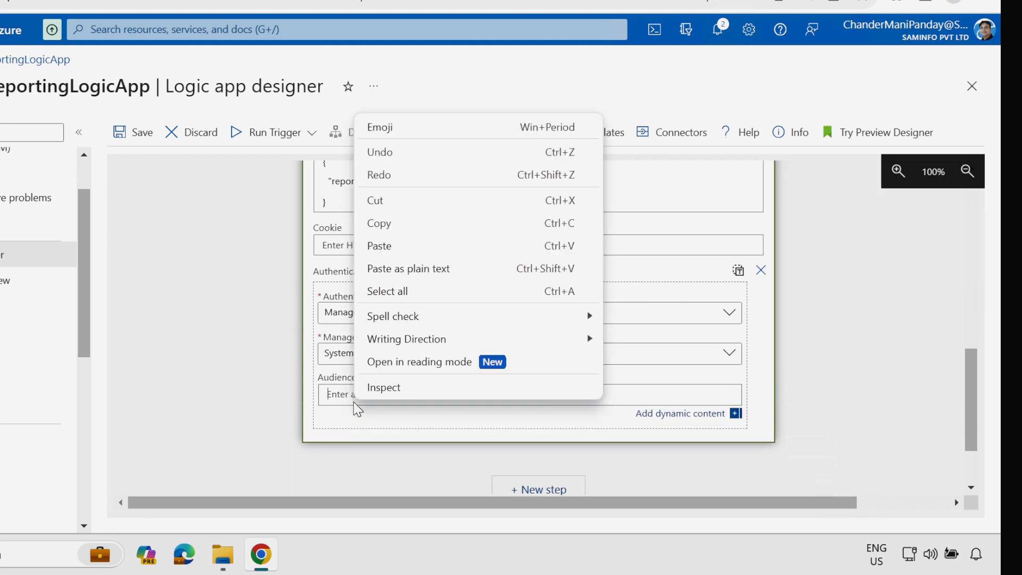
pyautogui.click(385, 248)
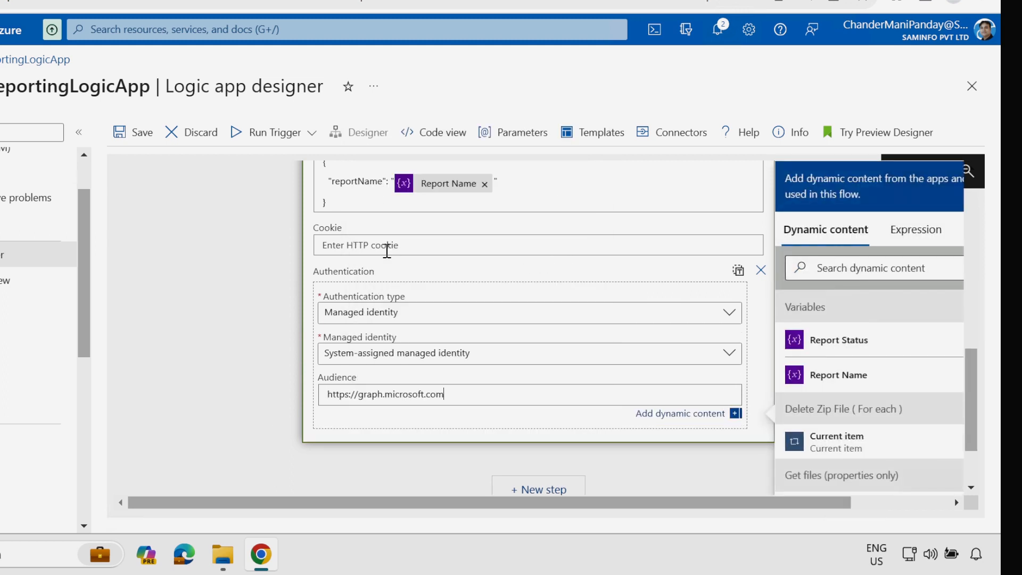
# Rename the HTTP action to "Export Job ( Post HTTP )", collapse it and save the logic app
pyautogui.scroll(5, 359, 235)
pyautogui.click(762, 240)
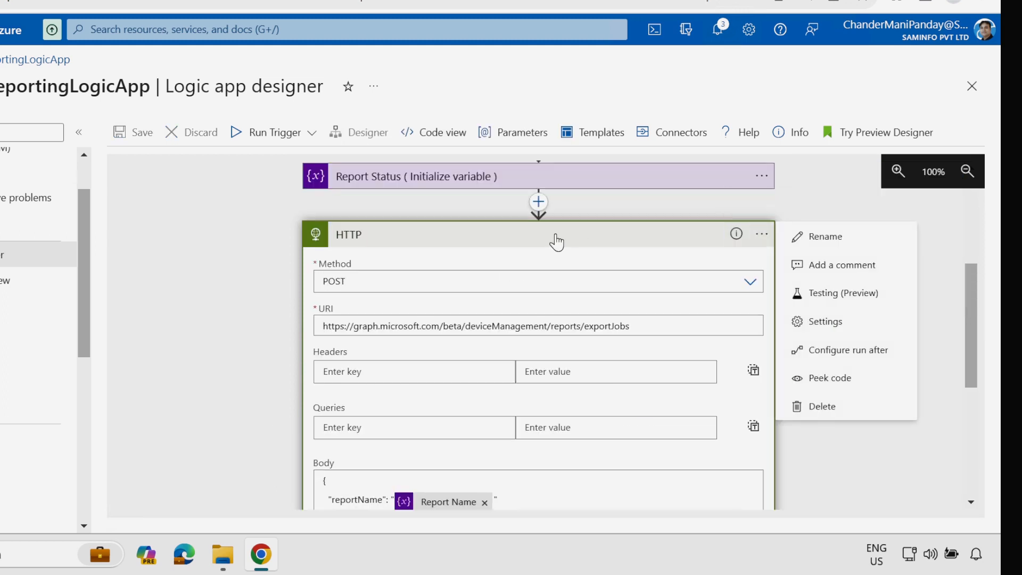
pyautogui.click(822, 239)
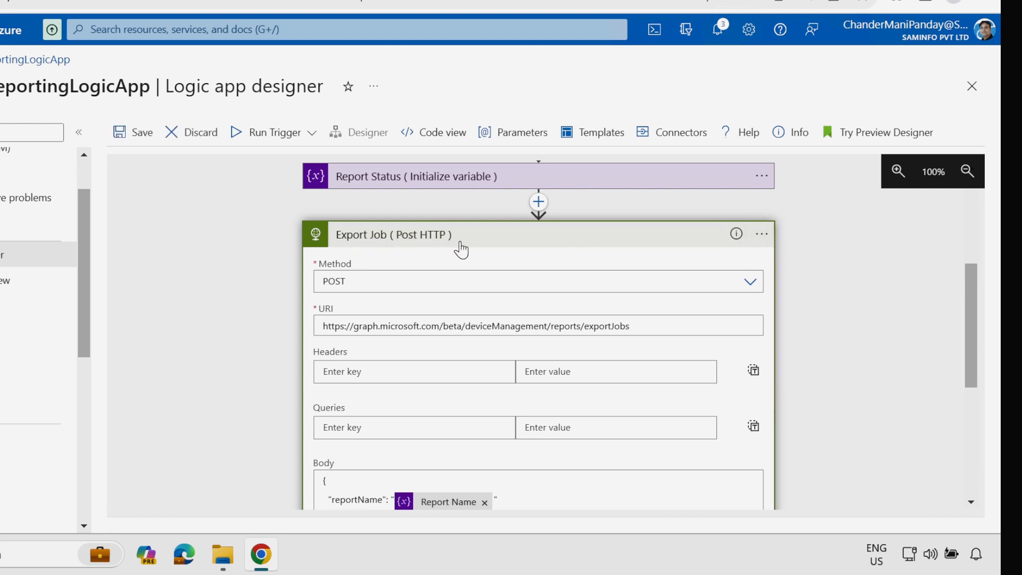
pyautogui.click(499, 240)
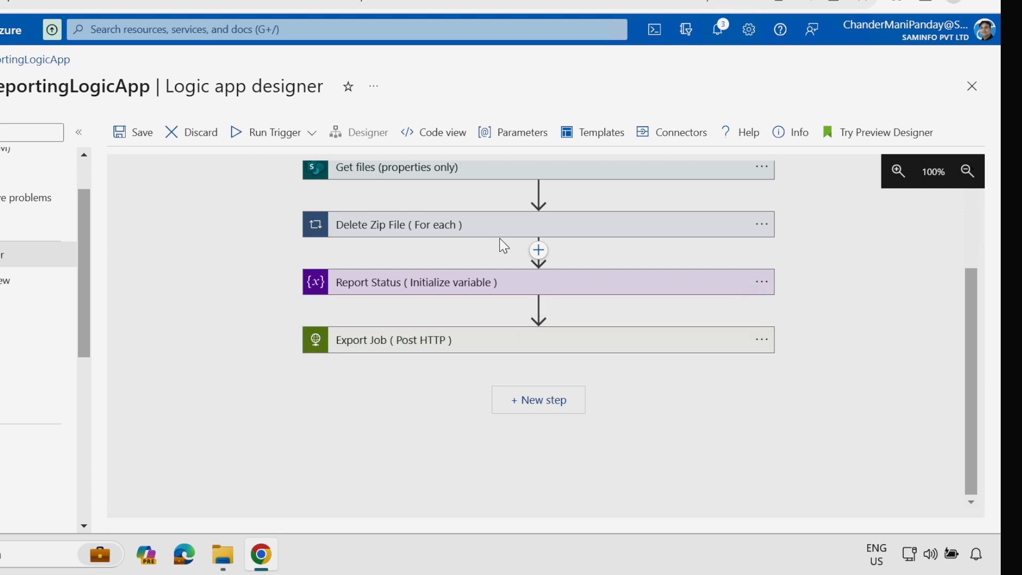
pyautogui.click(137, 137)
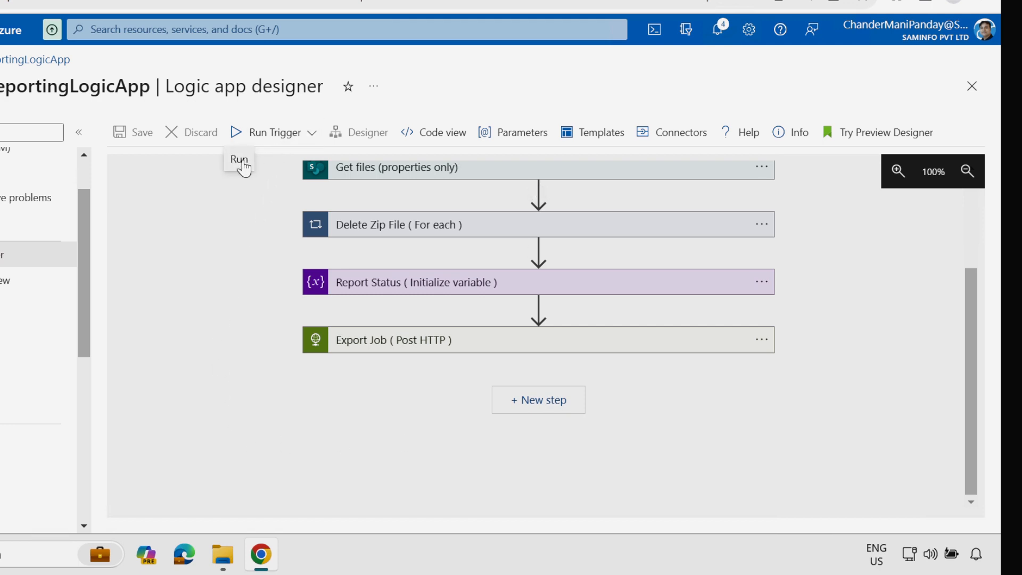
# Run the logic app and copy the full JSON response body from the Export Job action's outputs into a blank Notepad document
pyautogui.click(240, 167)
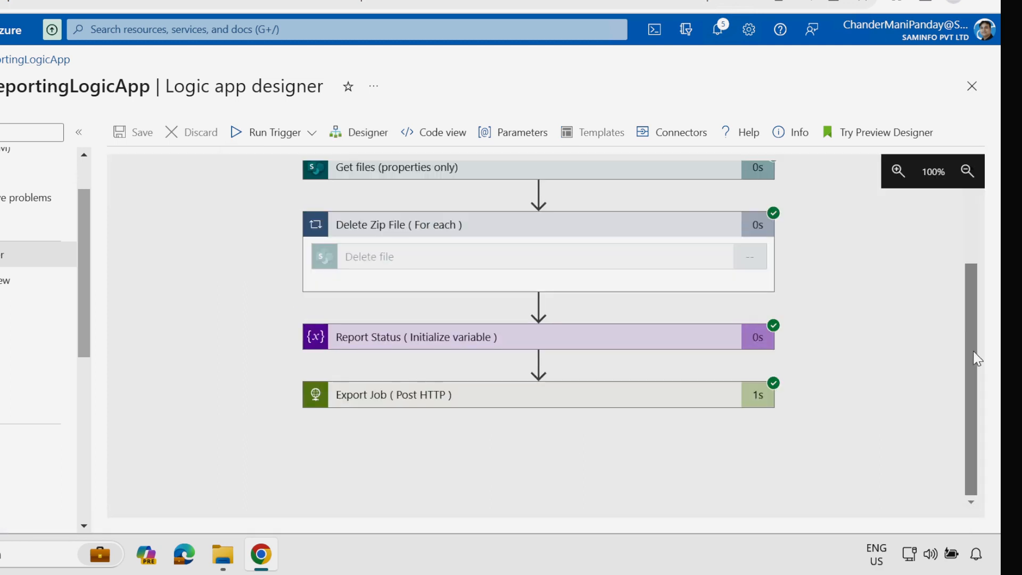
pyautogui.click(440, 405)
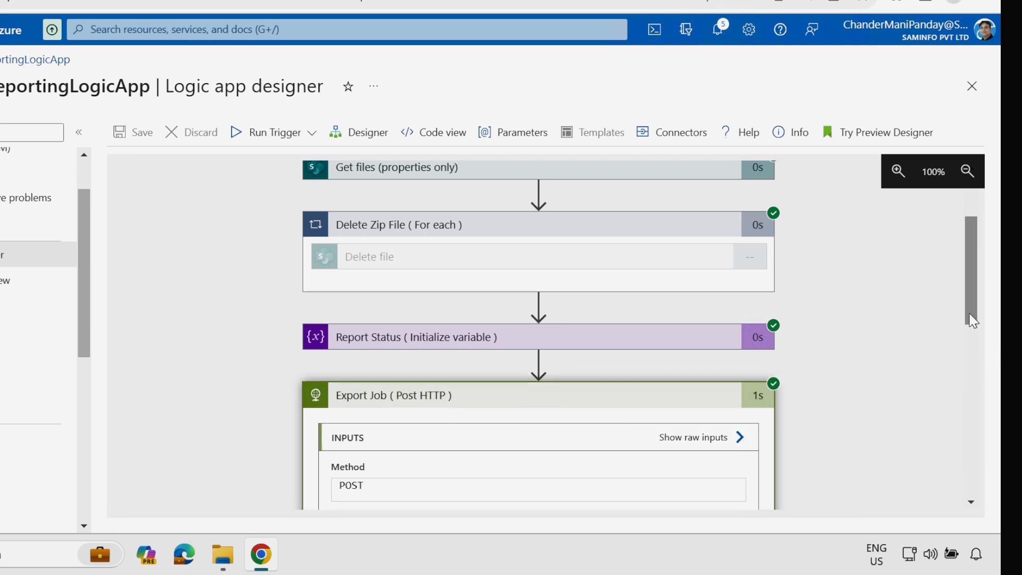
pyautogui.moveTo(970, 317); pyautogui.dragTo(964, 506)
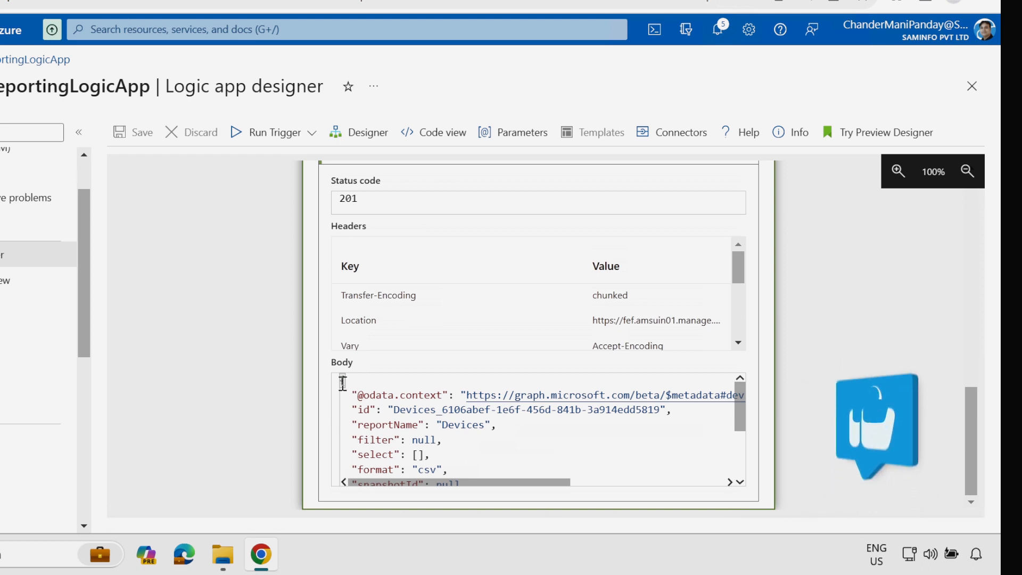
pyautogui.moveTo(342, 382); pyautogui.dragTo(445, 497)
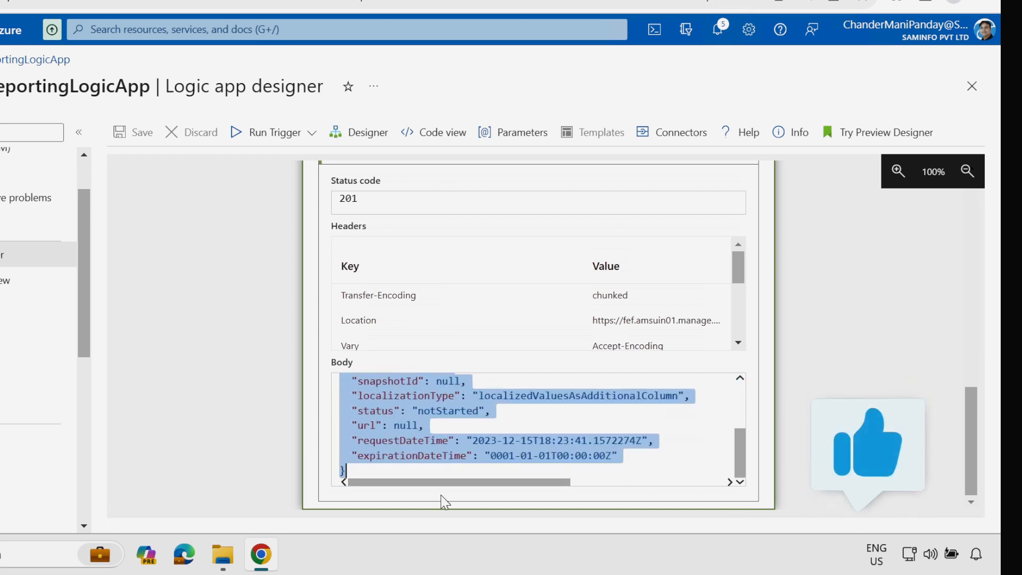
pyautogui.click(28, 559)
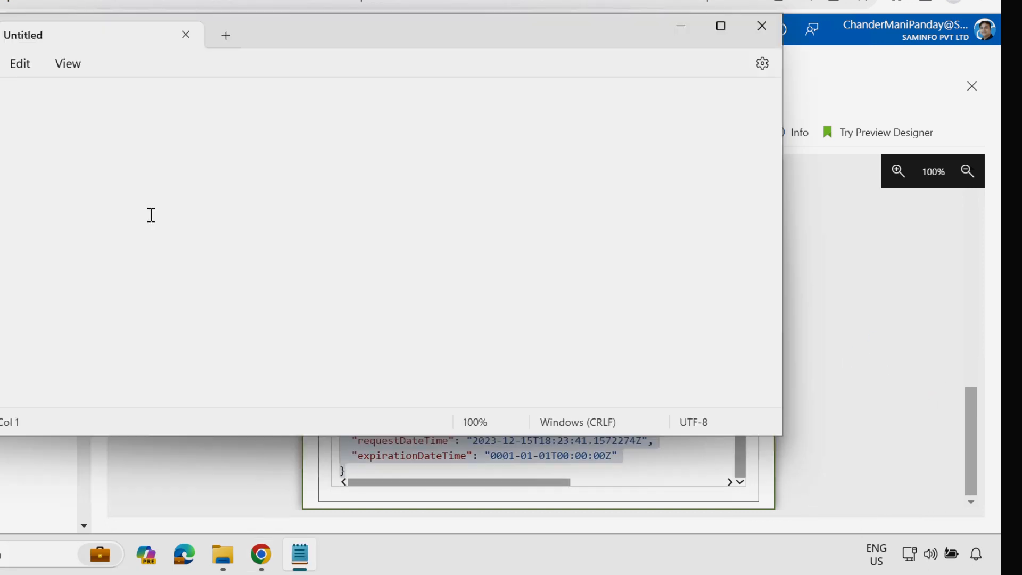
pyautogui.hotkey('ctrl', 'v')
pyautogui.click(680, 26)
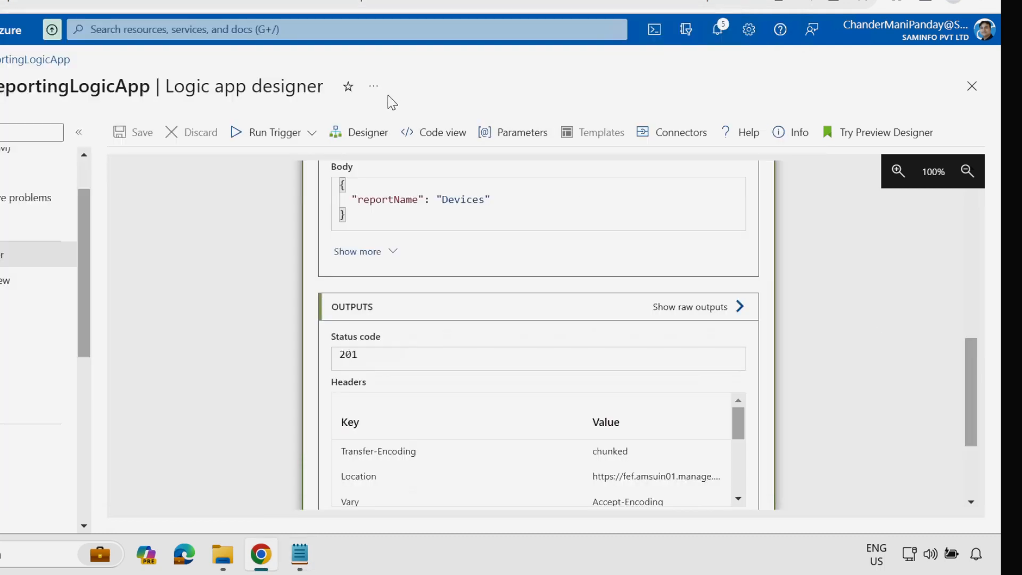
# Return to editing the workflow and add a Parse JSON action from Data Operations after the Export Job action
pyautogui.click(374, 135)
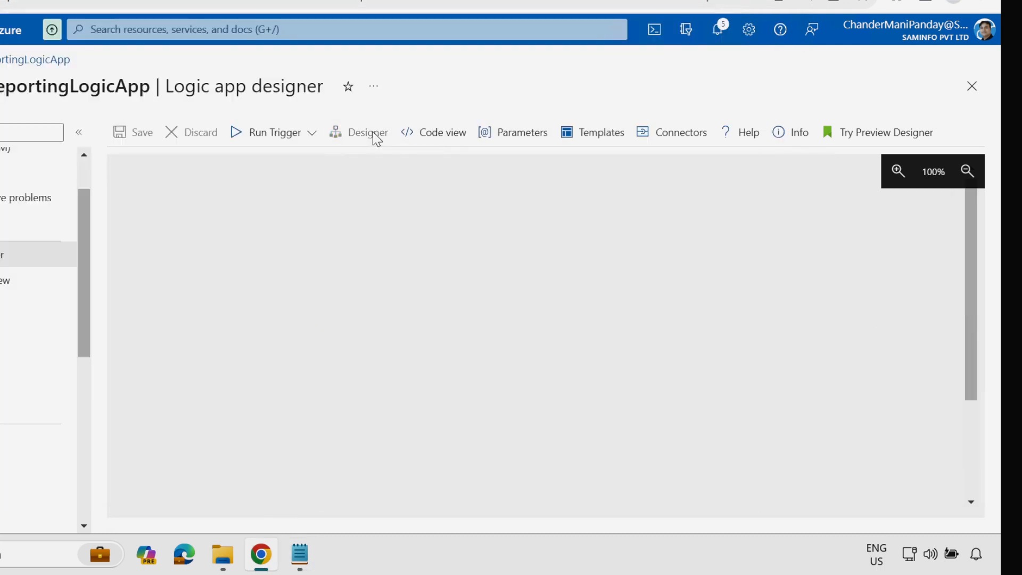
pyautogui.moveTo(967, 282); pyautogui.dragTo(972, 362)
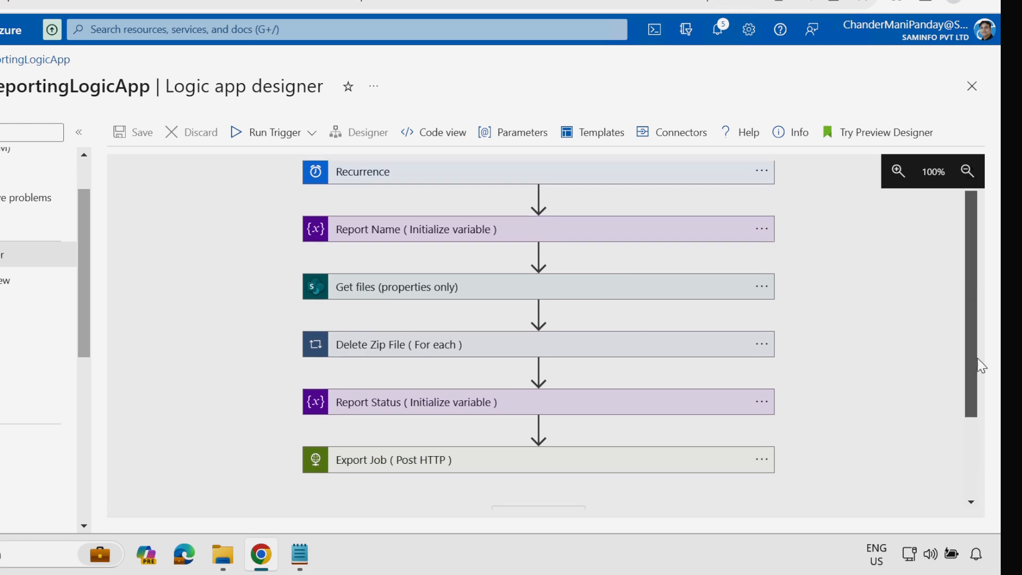
pyautogui.click(539, 410)
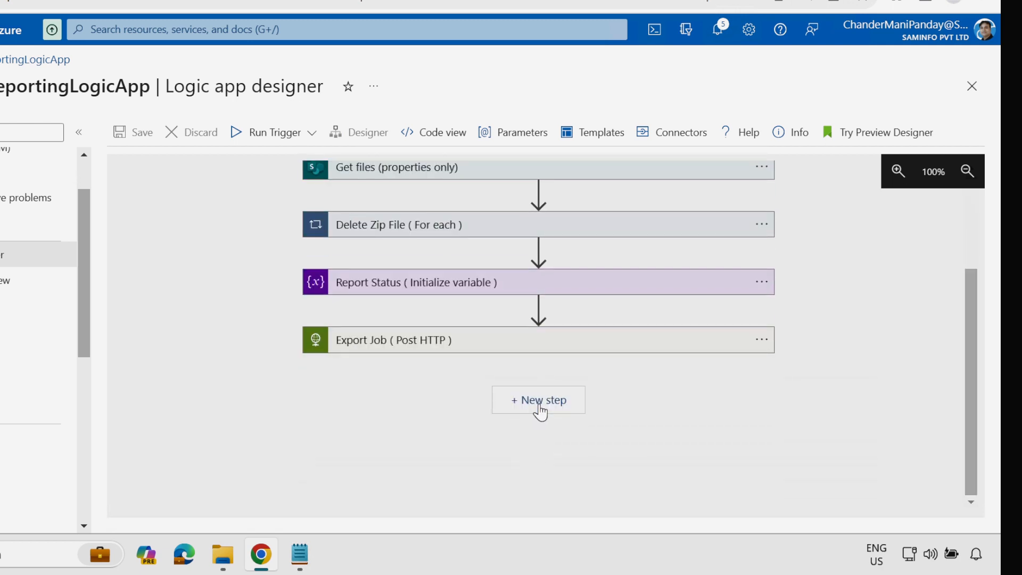
pyautogui.click(413, 254)
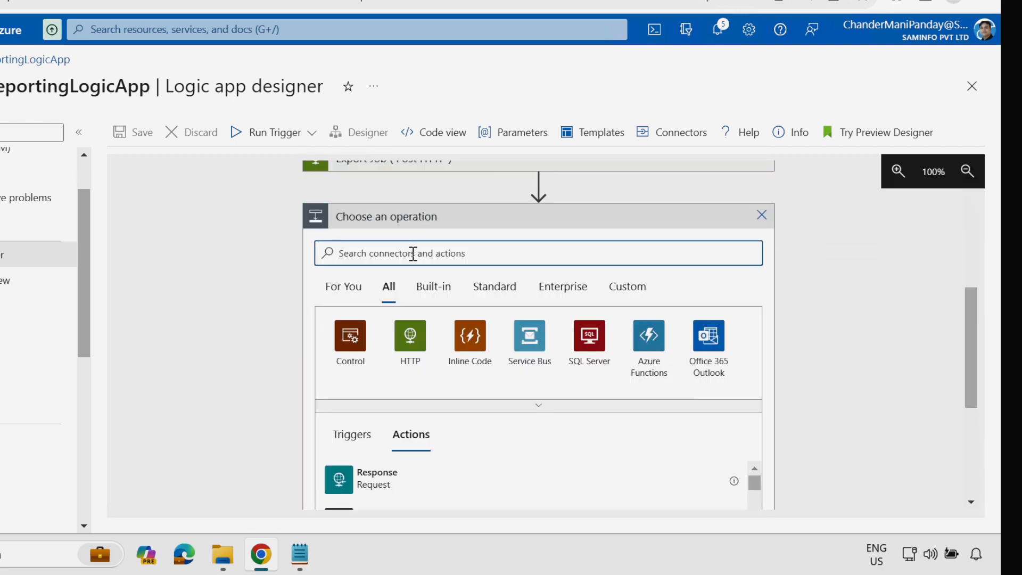
pyautogui.write('parse json')
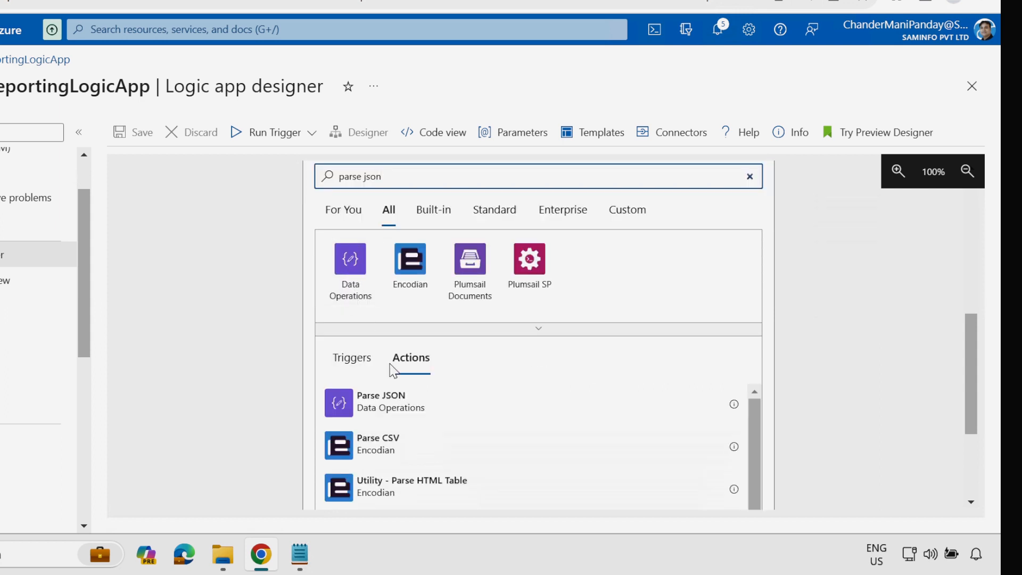
pyautogui.click(376, 407)
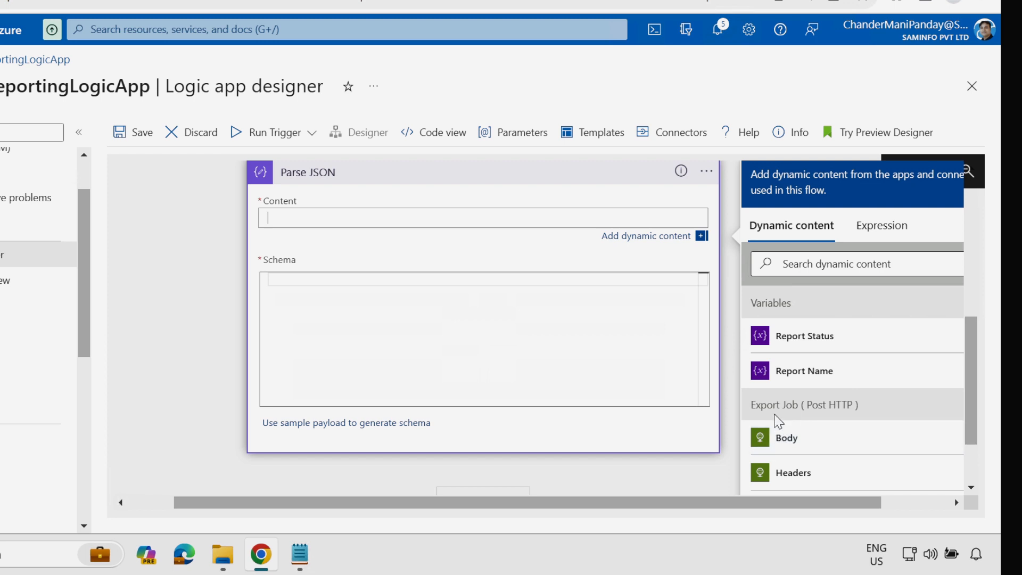
# Set the Parse JSON action's Content to the Body output of Export Job ( Post HTTP )
pyautogui.scroll(2, 343, 269)
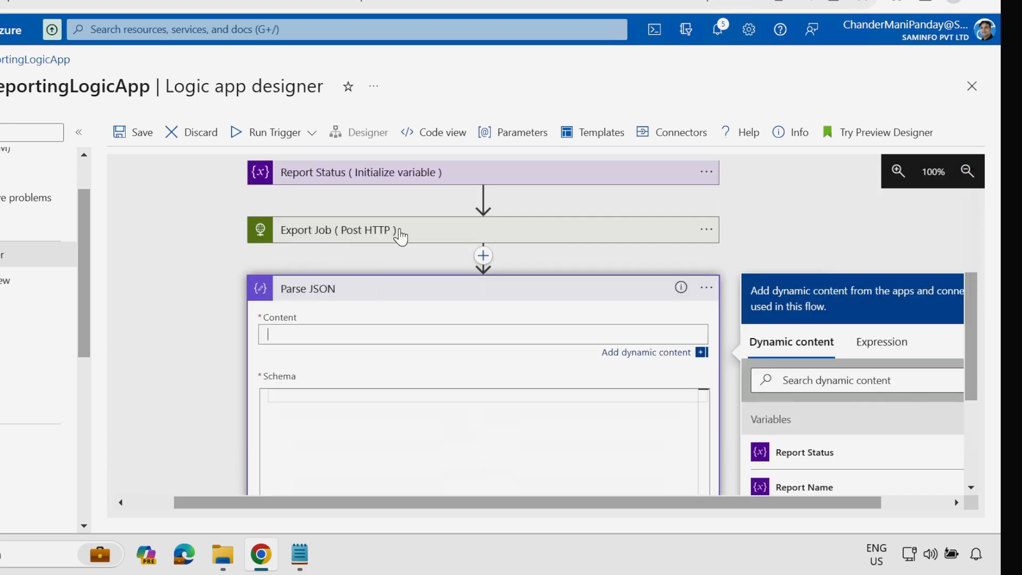
pyautogui.scroll(-3, 973, 364)
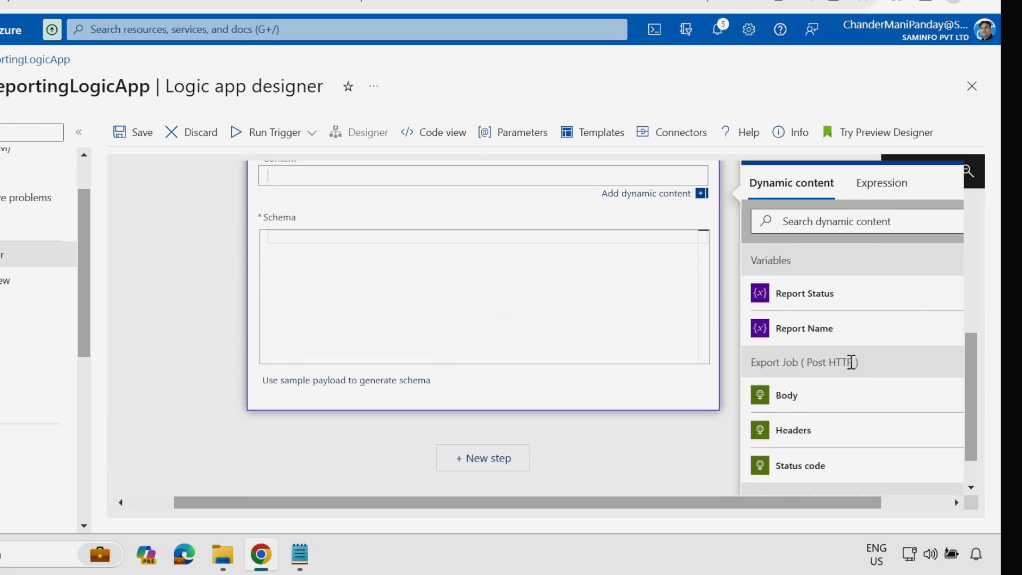
pyautogui.click(781, 397)
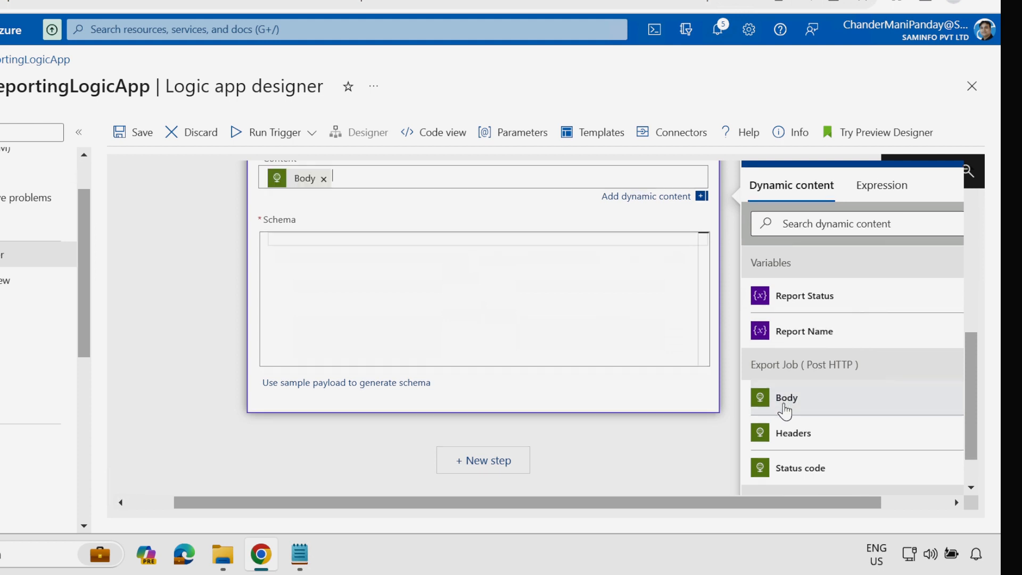
pyautogui.click(300, 236)
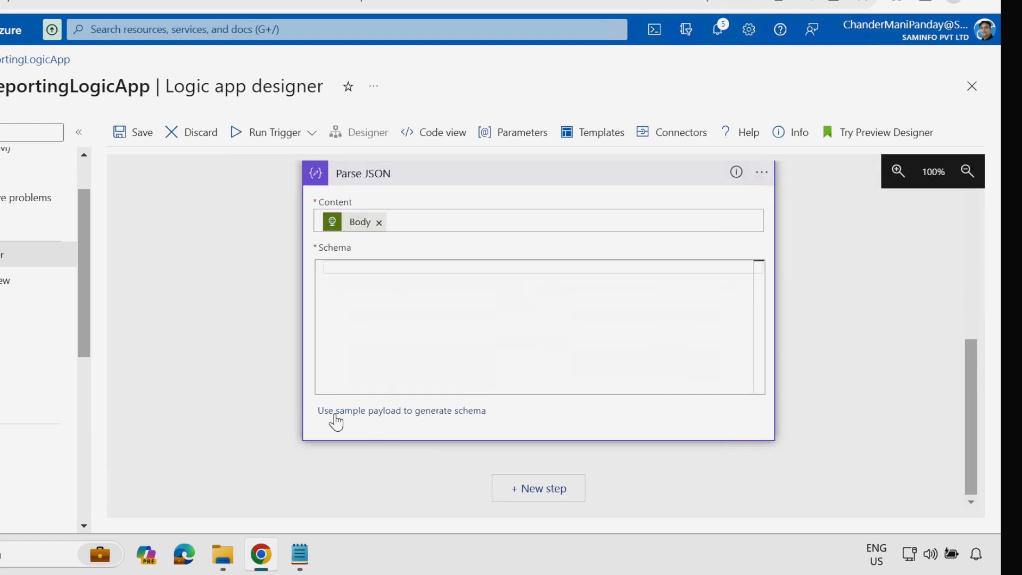
# Generate the Parse JSON schema from a sample payload, using the response JSON cut from Notepad
pyautogui.click(436, 412)
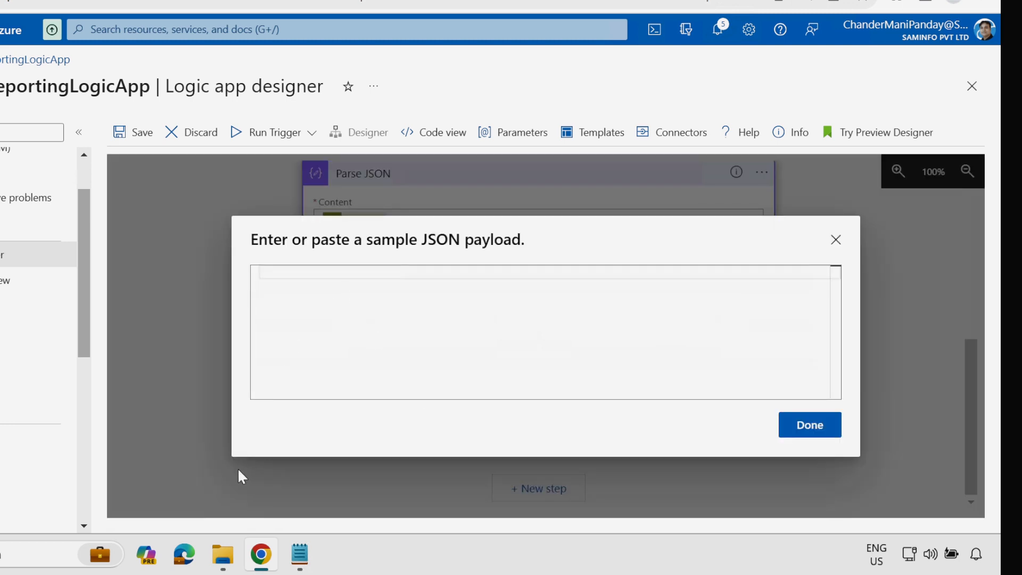
pyautogui.moveTo(301, 556)
pyautogui.click(317, 433)
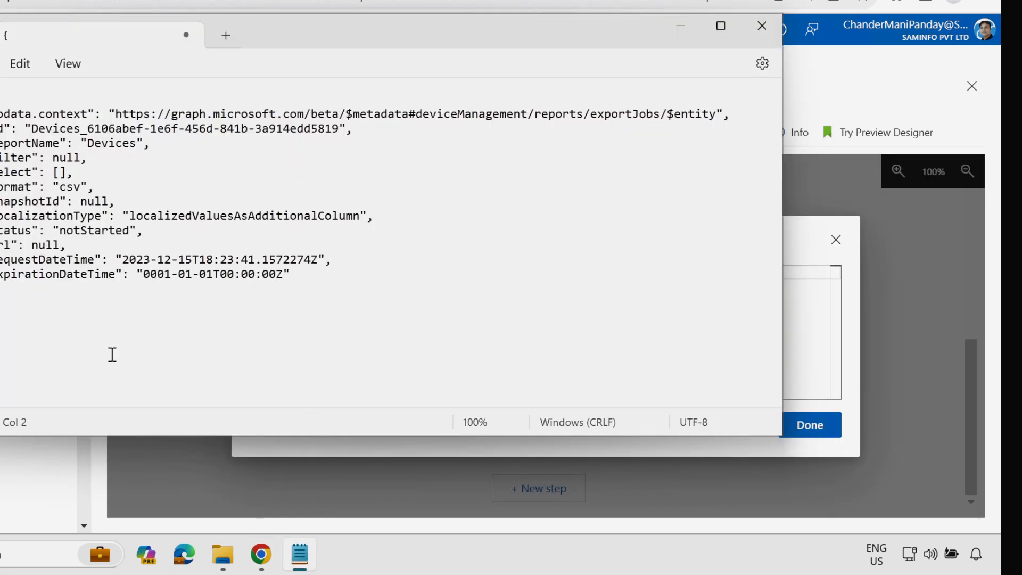
pyautogui.hotkey('ctrl', 'a')
pyautogui.hotkey('ctrl', 'x')
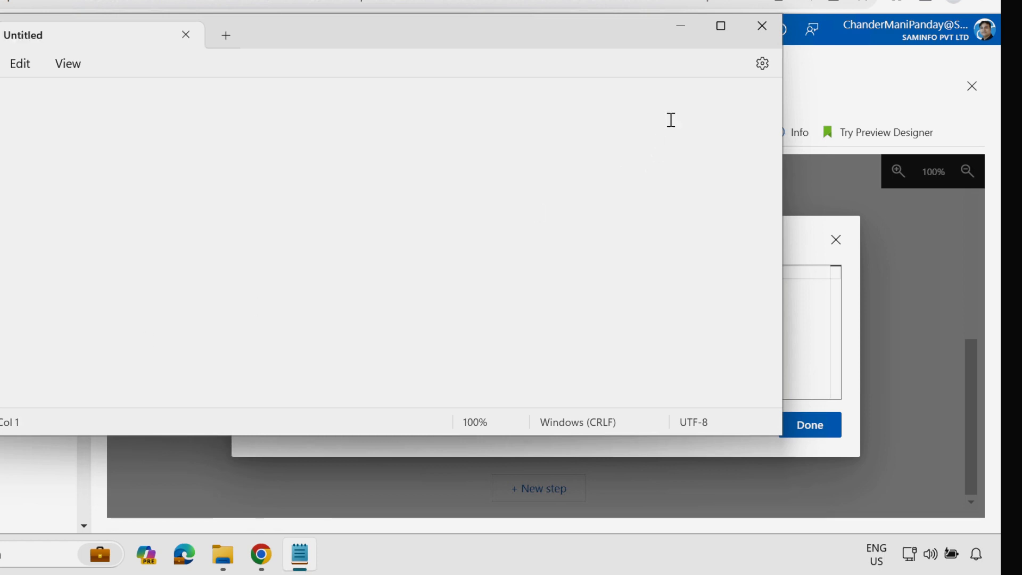
pyautogui.click(681, 25)
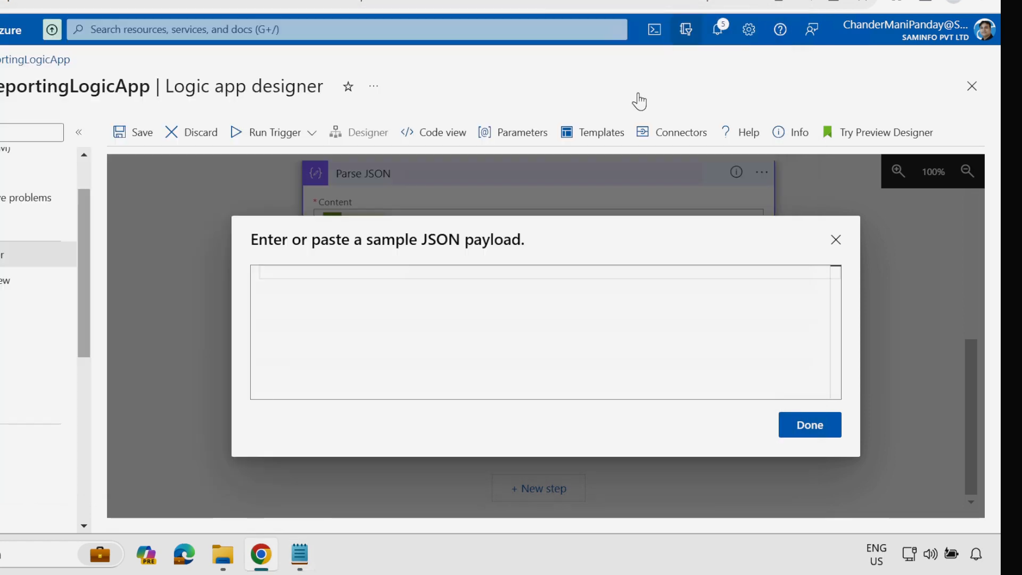
pyautogui.click(801, 433)
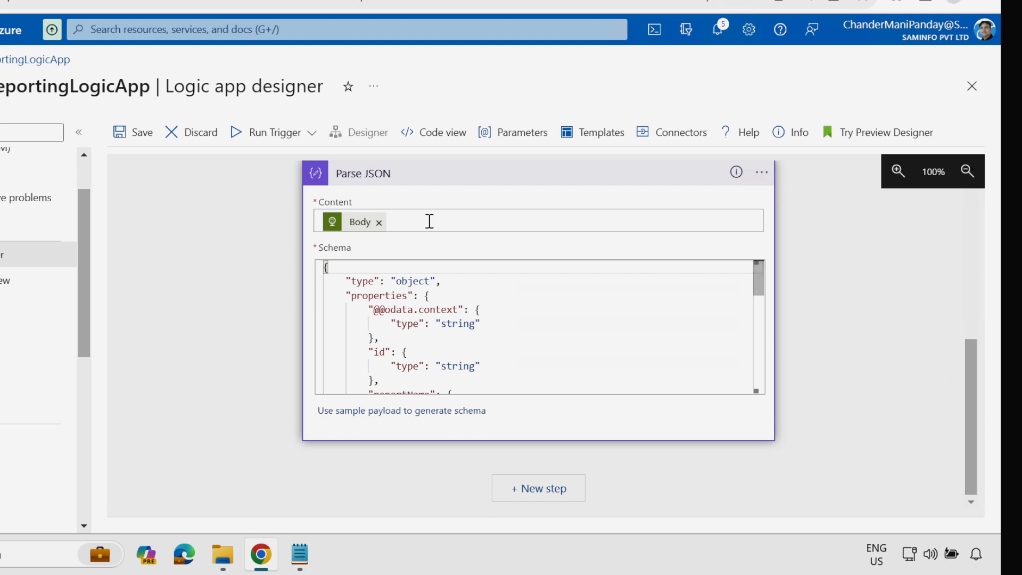
# Rename the Parse JSON action to "Export Jobs ( Parse JSON action )" and save the logic app
pyautogui.click(134, 133)
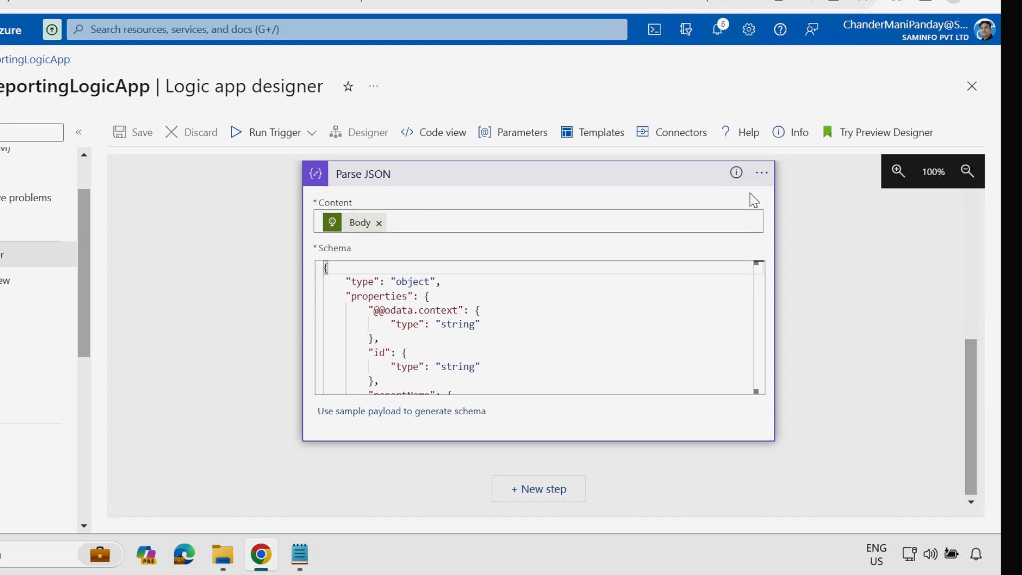
pyautogui.click(762, 173)
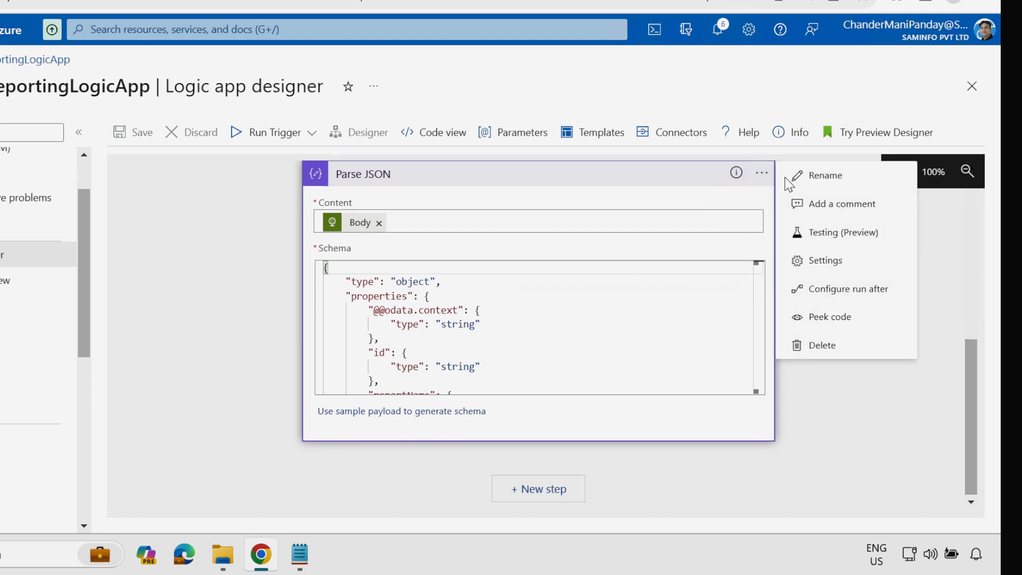
pyautogui.click(820, 176)
pyautogui.hotkey('ctrl', 'v')
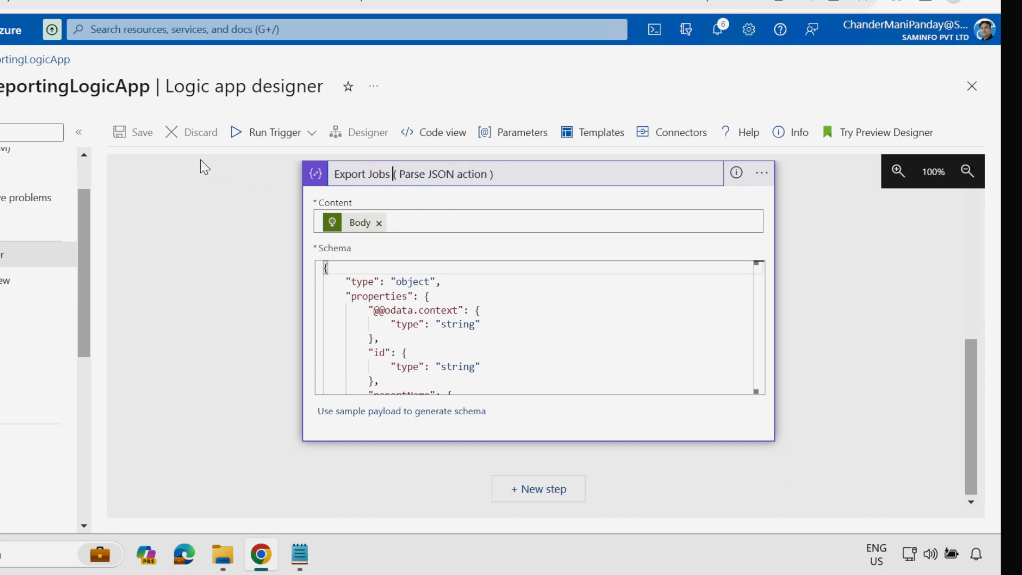
pyautogui.click(246, 215)
pyautogui.click(139, 133)
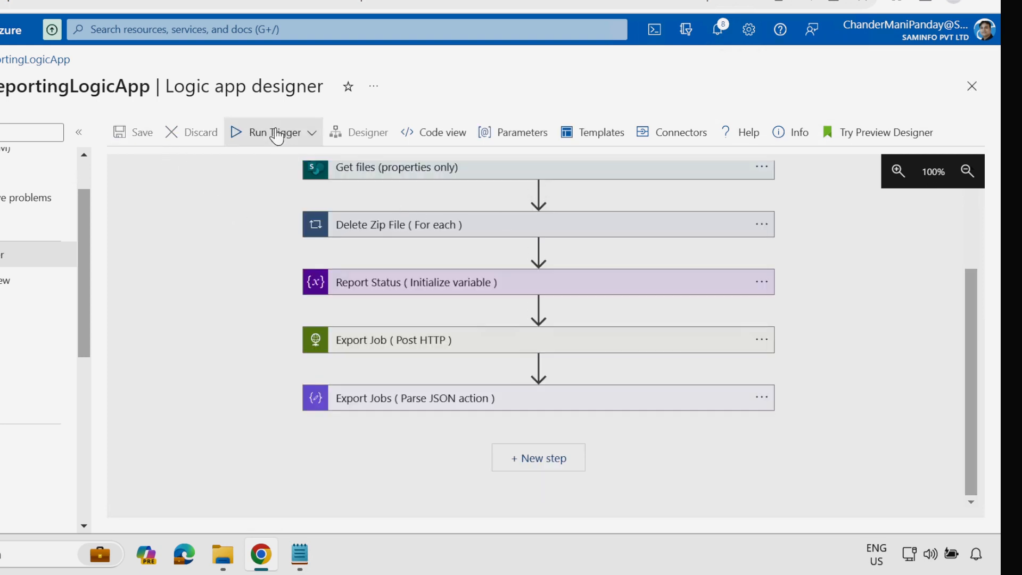
# Run the logic app, examine the report id in the Export Jobs Parse JSON action's content, and return to the workflow designer
pyautogui.click(240, 133)
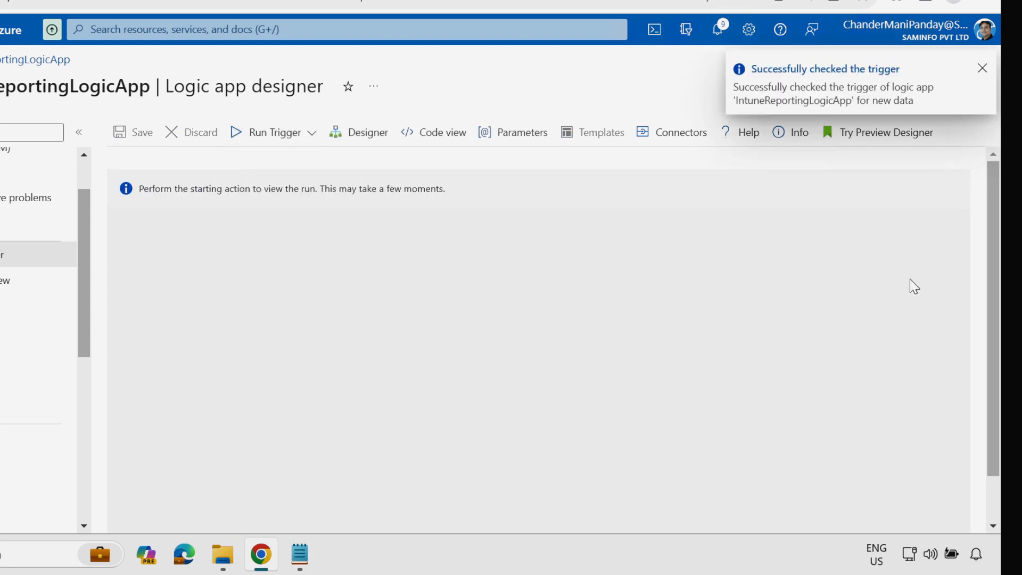
pyautogui.moveTo(991, 194); pyautogui.dragTo(983, 410)
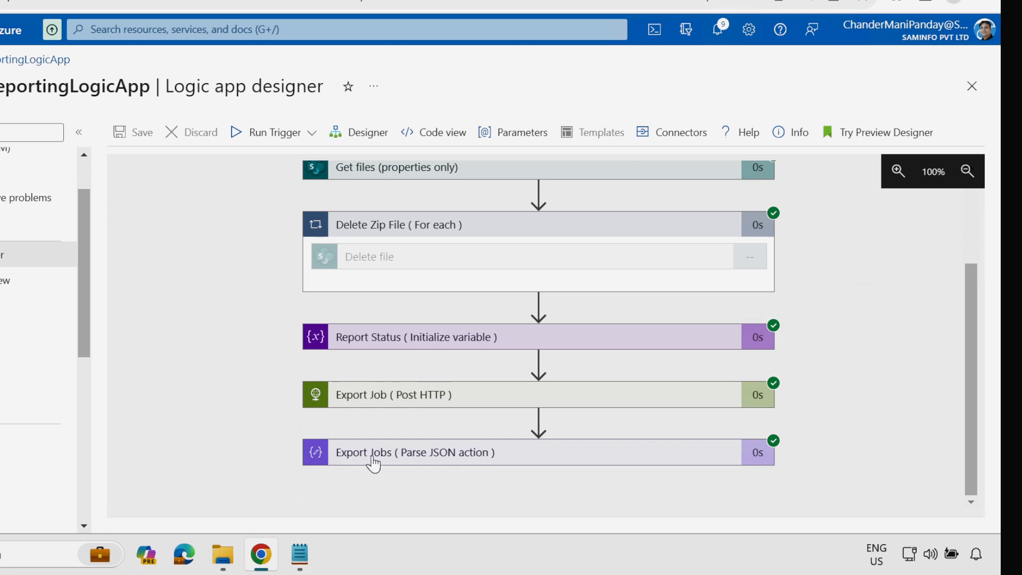
pyautogui.click(490, 453)
pyautogui.scroll(-4, 967, 349)
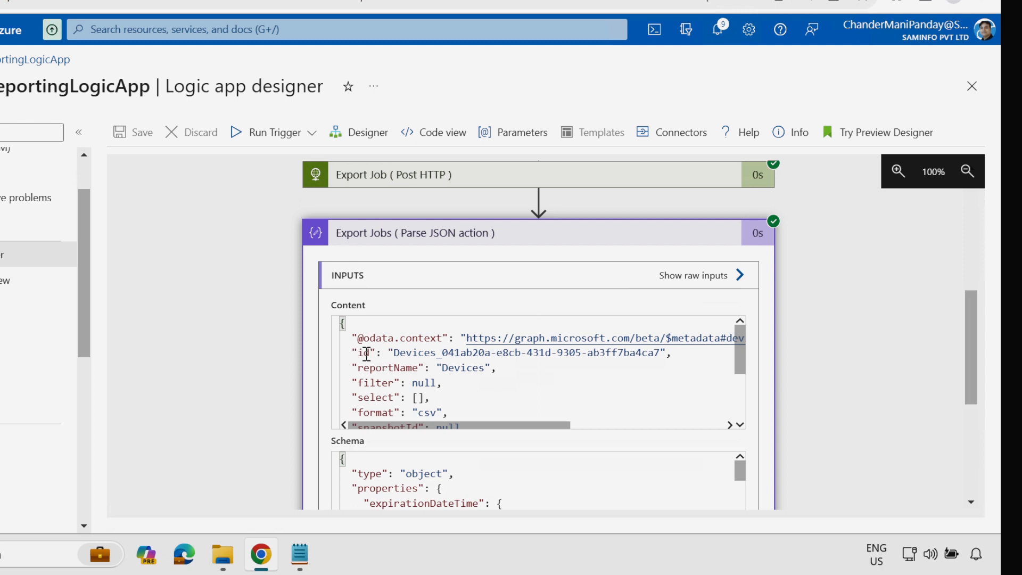
pyautogui.moveTo(369, 352); pyautogui.dragTo(655, 353)
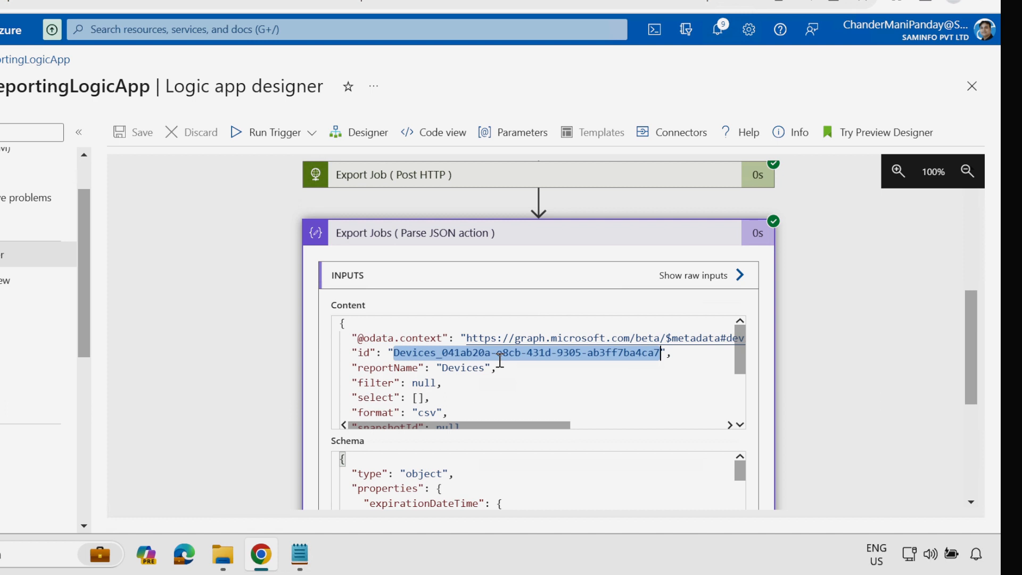
pyautogui.click(570, 239)
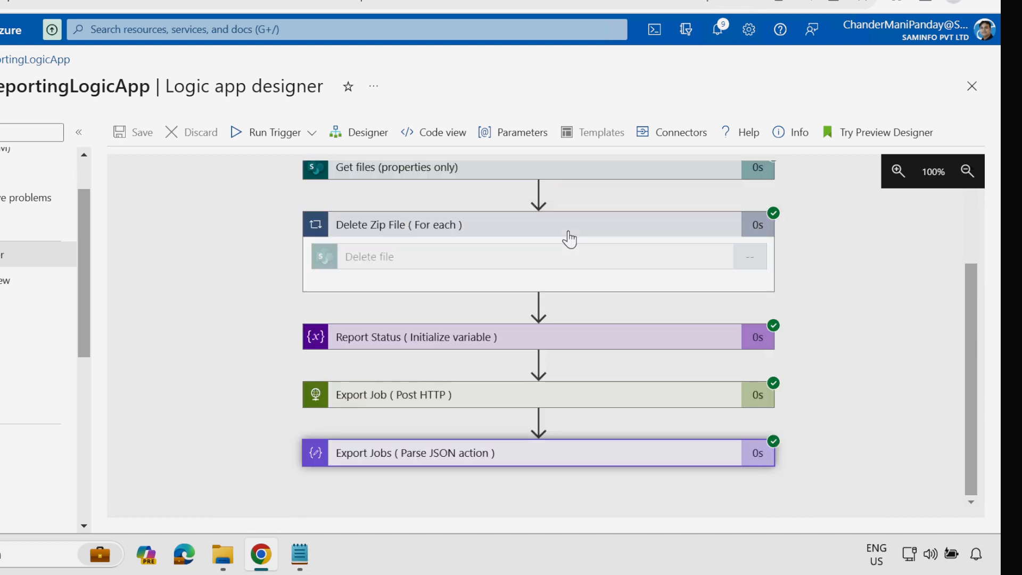
pyautogui.click(363, 138)
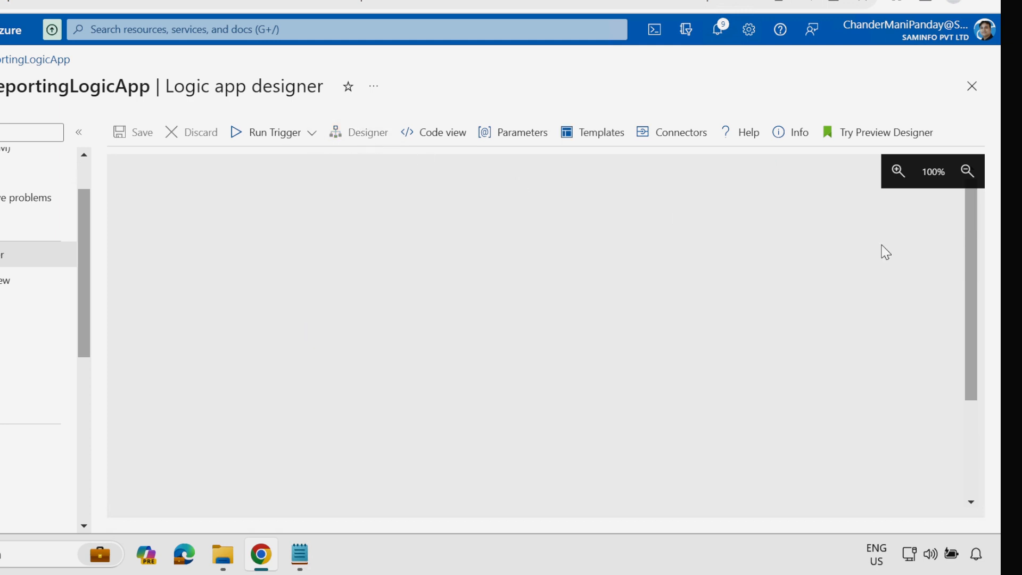
# Add an Initialize variable action after the Export Jobs ( Parse JSON action ) step
pyautogui.click(538, 459)
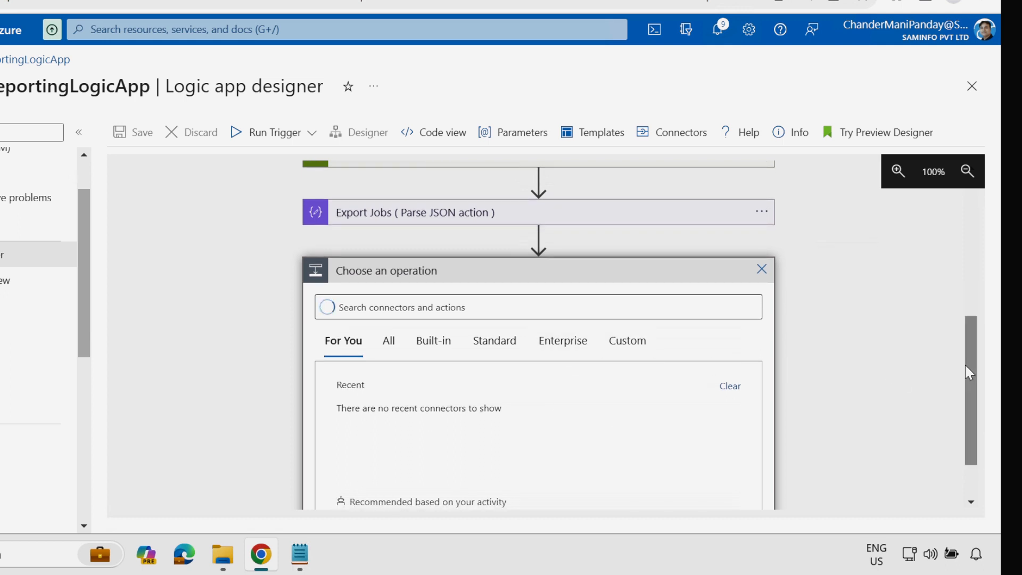
pyautogui.moveTo(967, 368); pyautogui.dragTo(966, 402)
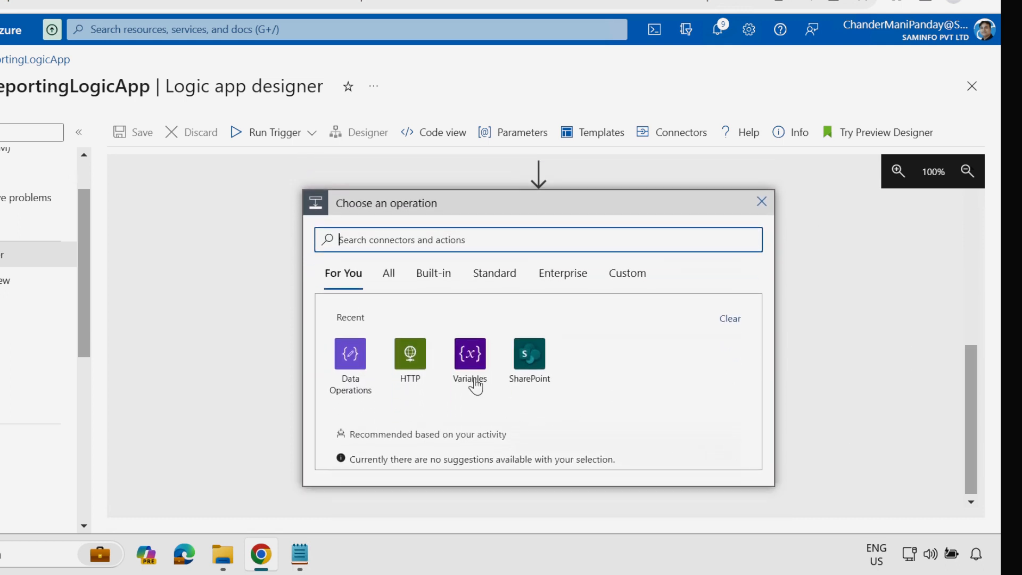
pyautogui.click(470, 355)
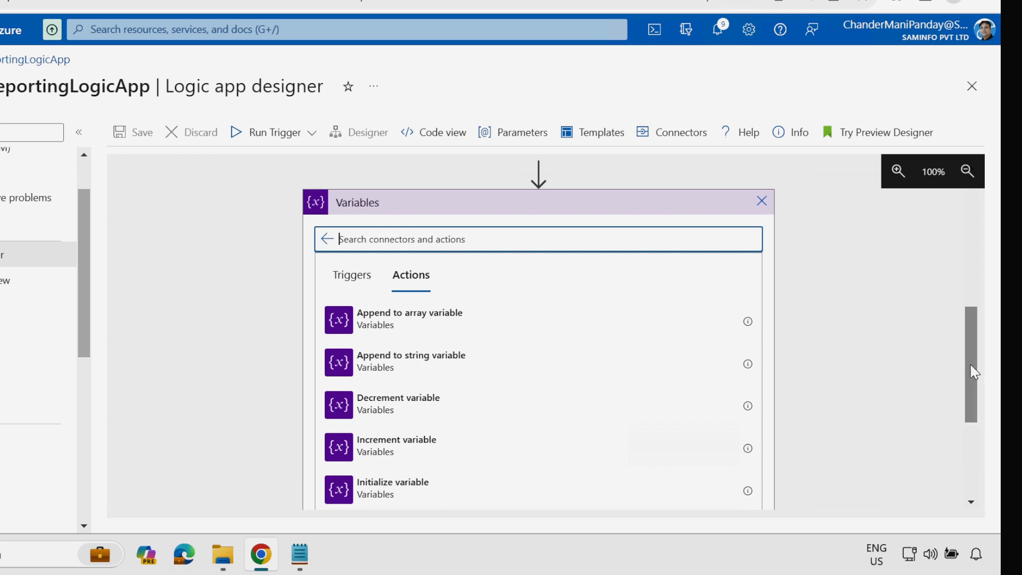
pyautogui.moveTo(974, 372); pyautogui.dragTo(968, 399)
pyautogui.click(398, 406)
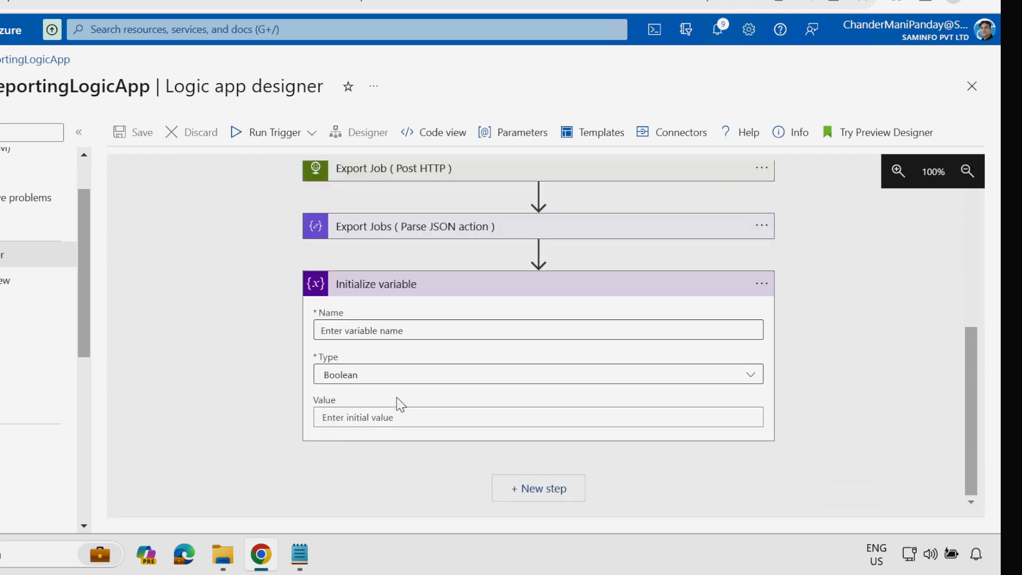
# Name the new variable ApplicationID and set its type to String
pyautogui.click(347, 338)
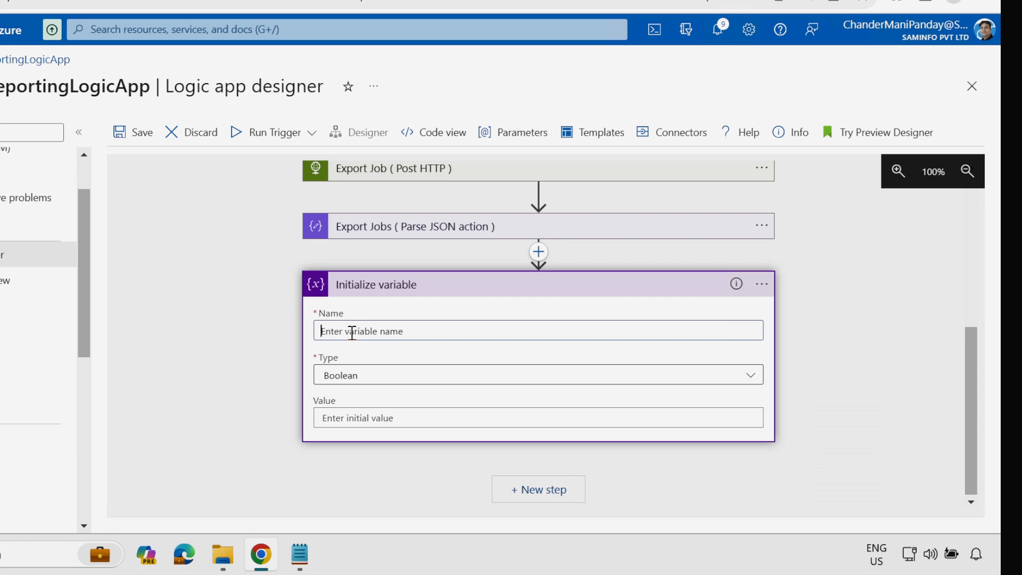
pyautogui.write('ApplicationID')
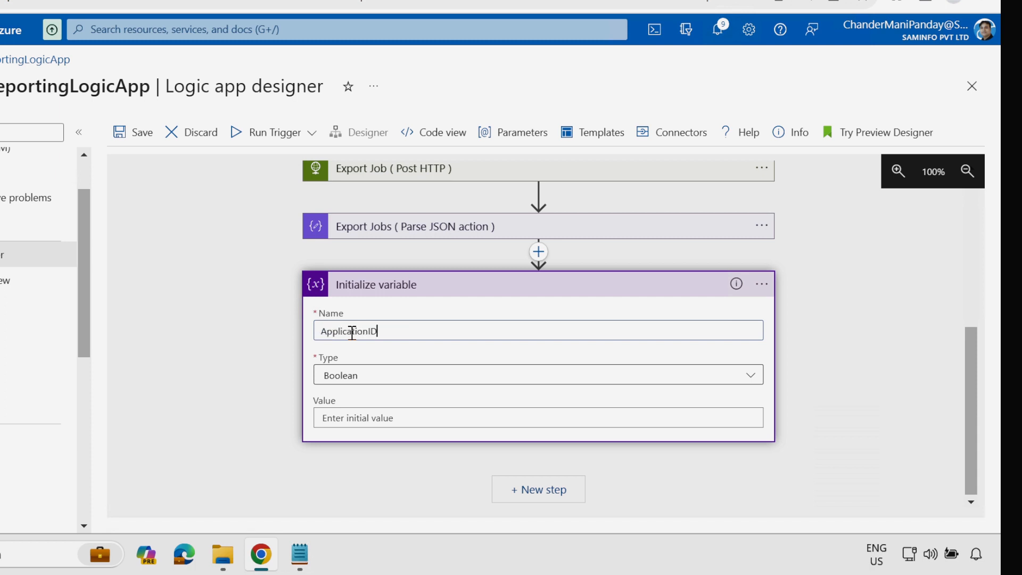
pyautogui.click(391, 380)
pyautogui.click(390, 381)
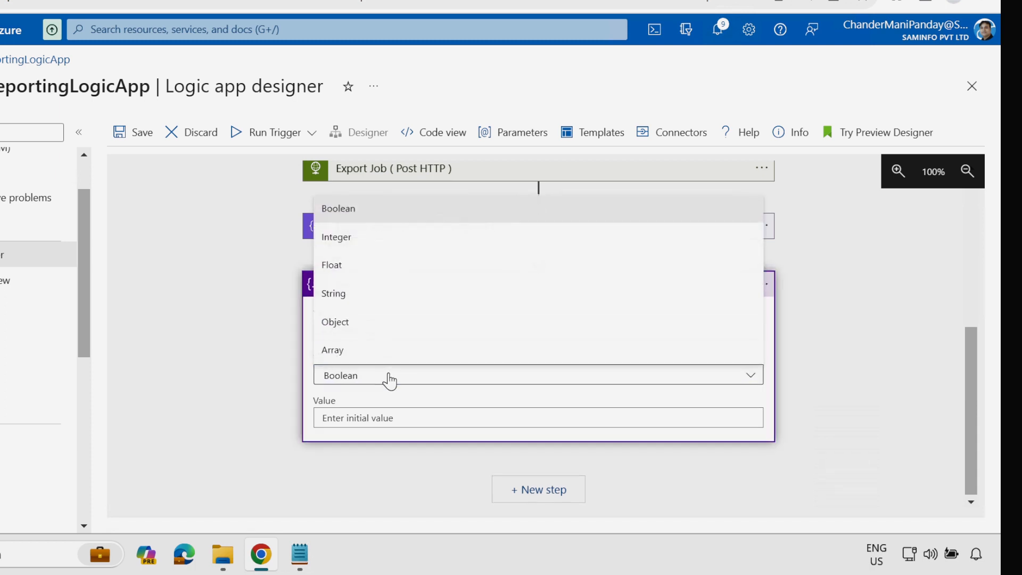
pyautogui.click(341, 294)
# Set the ApplicationID variable's value to the id output of Export Jobs ( Parse JSON action )
pyautogui.click(351, 419)
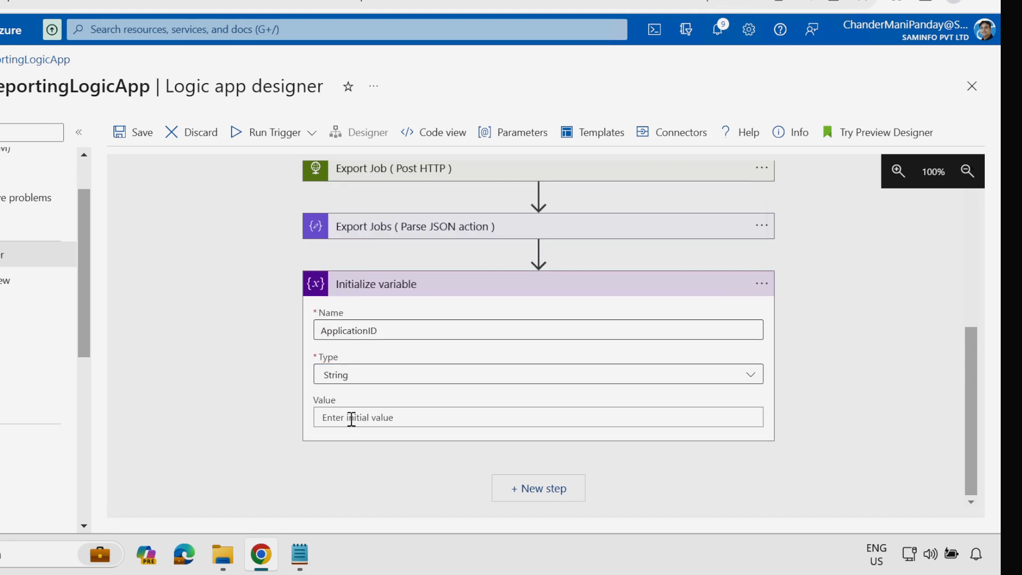
pyautogui.moveTo(330, 505); pyautogui.dragTo(632, 514)
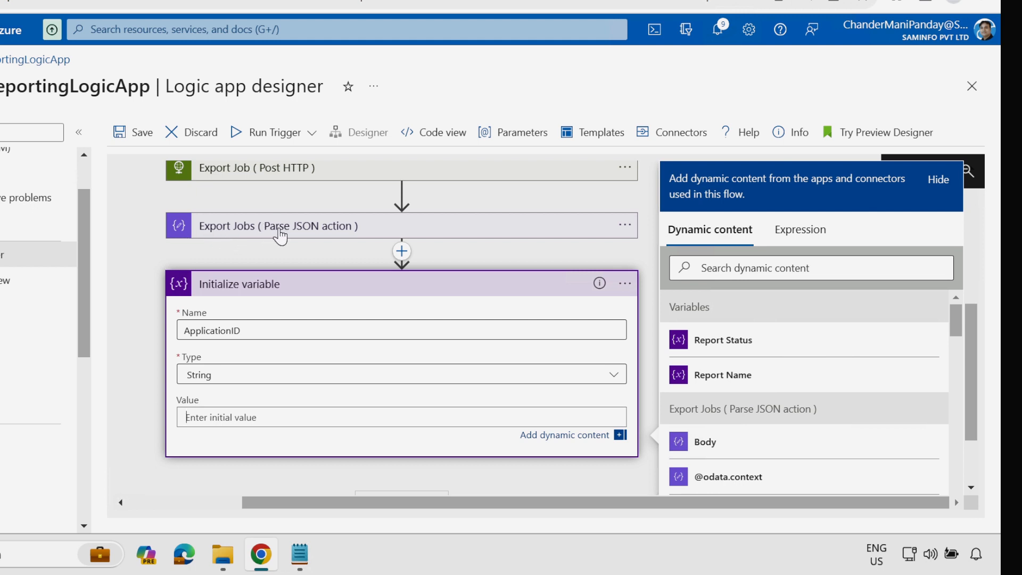
pyautogui.scroll(-2, 686, 333)
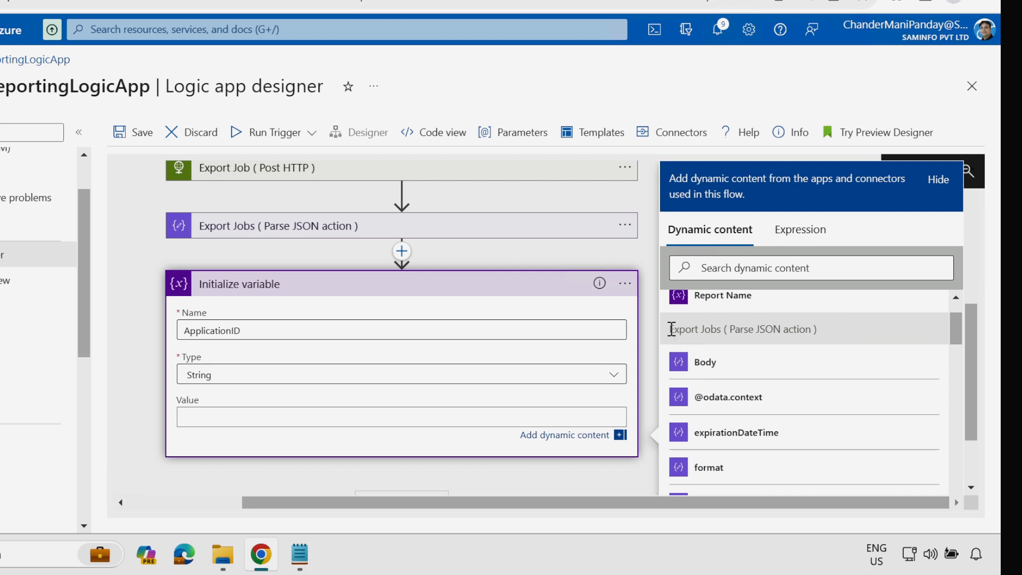
pyautogui.moveTo(676, 329); pyautogui.dragTo(716, 331)
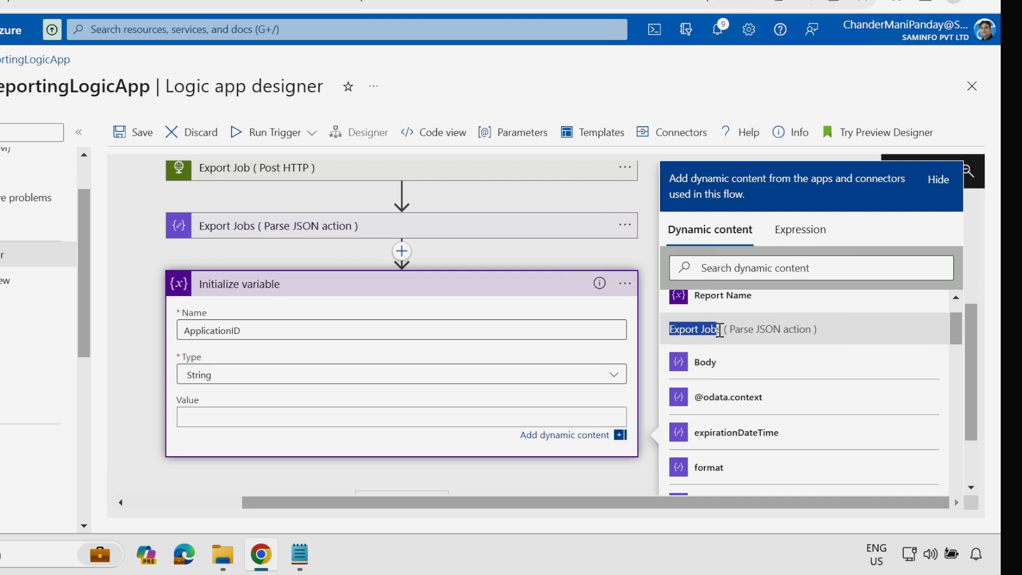
pyautogui.moveTo(959, 336); pyautogui.dragTo(959, 349)
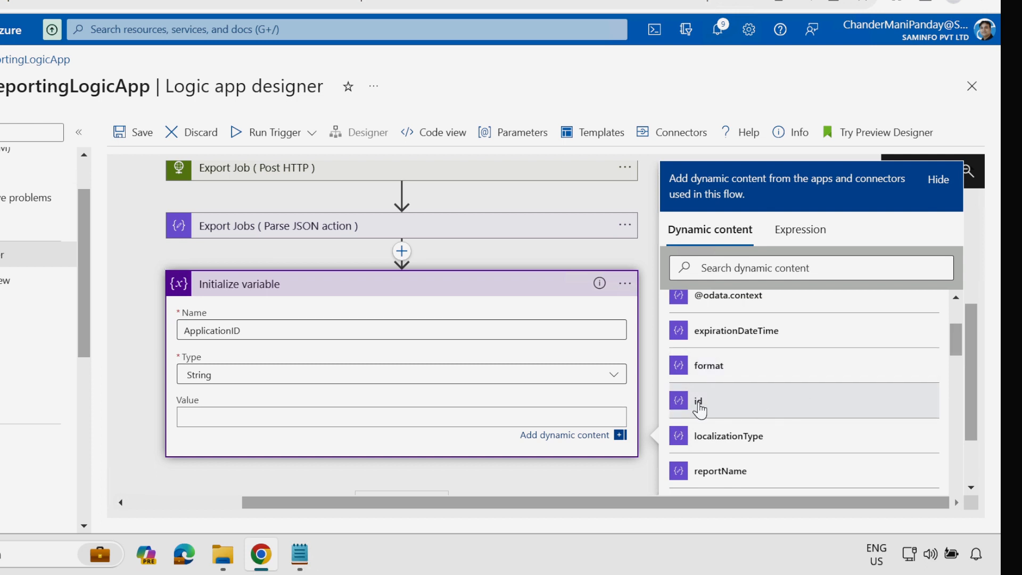
pyautogui.click(699, 410)
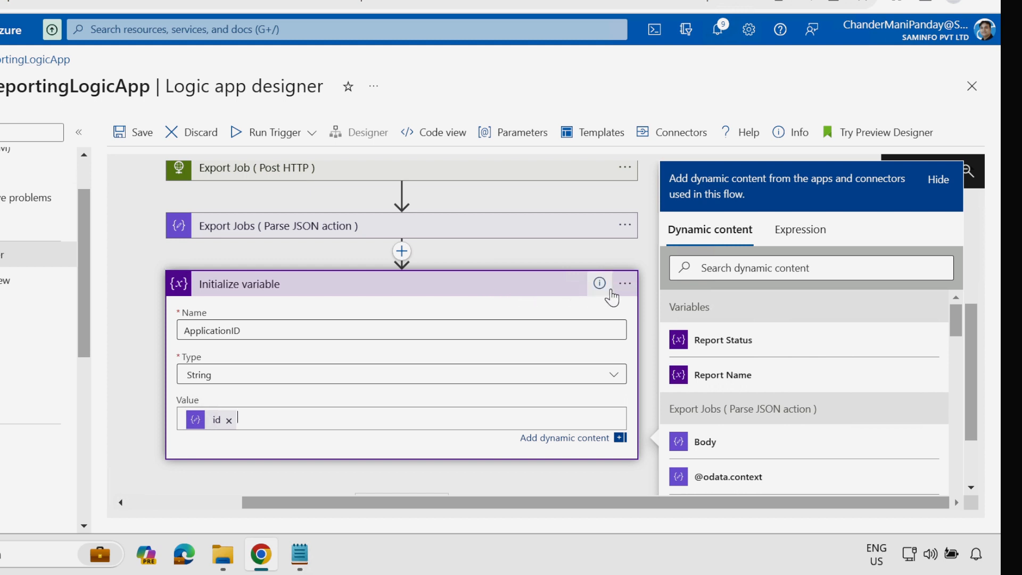
# Rename the action to "ApplicationID ( Initialize variable )" and save the logic app
pyautogui.click(623, 288)
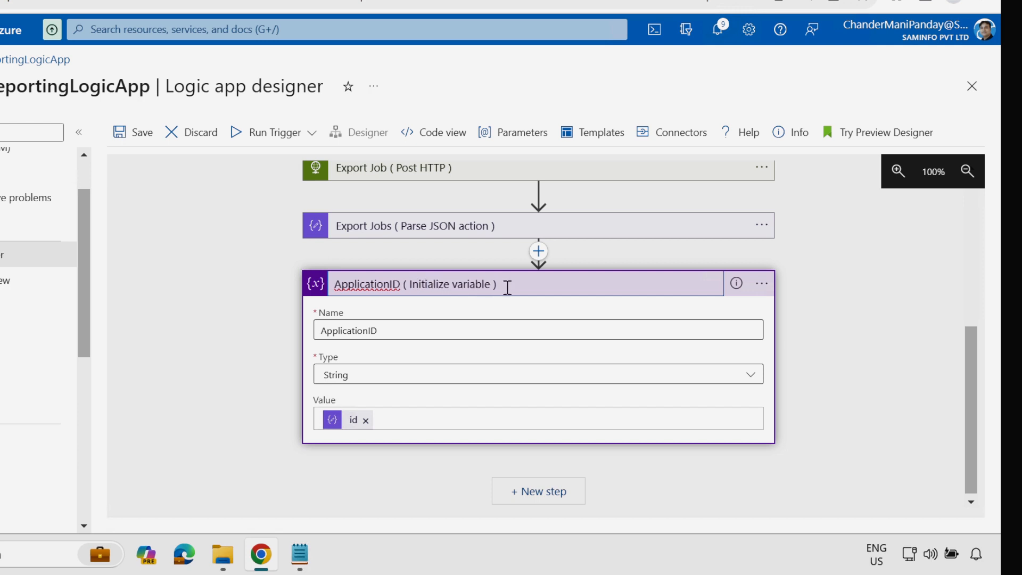
pyautogui.click(144, 133)
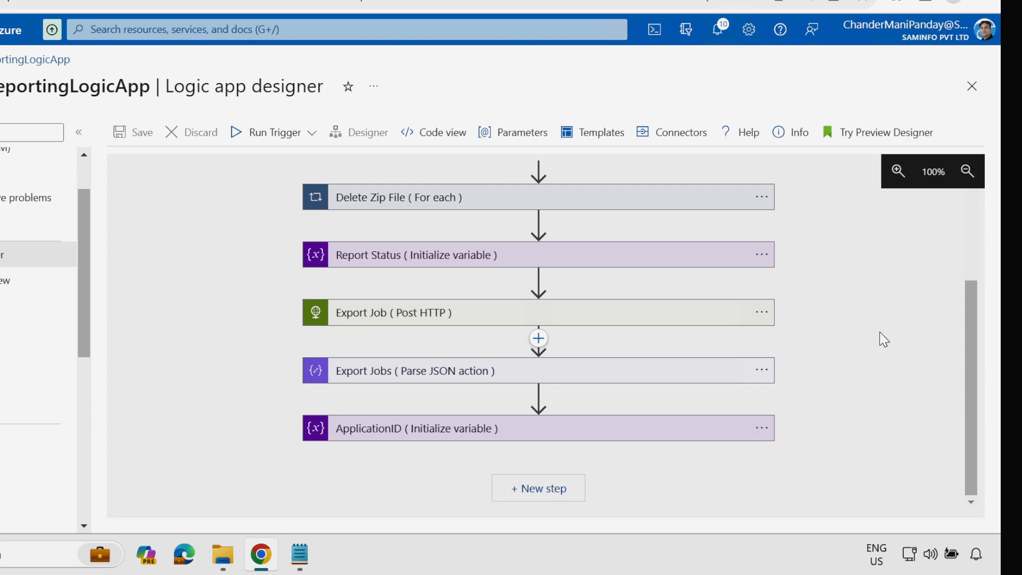
# Run the logic app and examine the name and value in the ApplicationID action's inputs
pyautogui.click(238, 170)
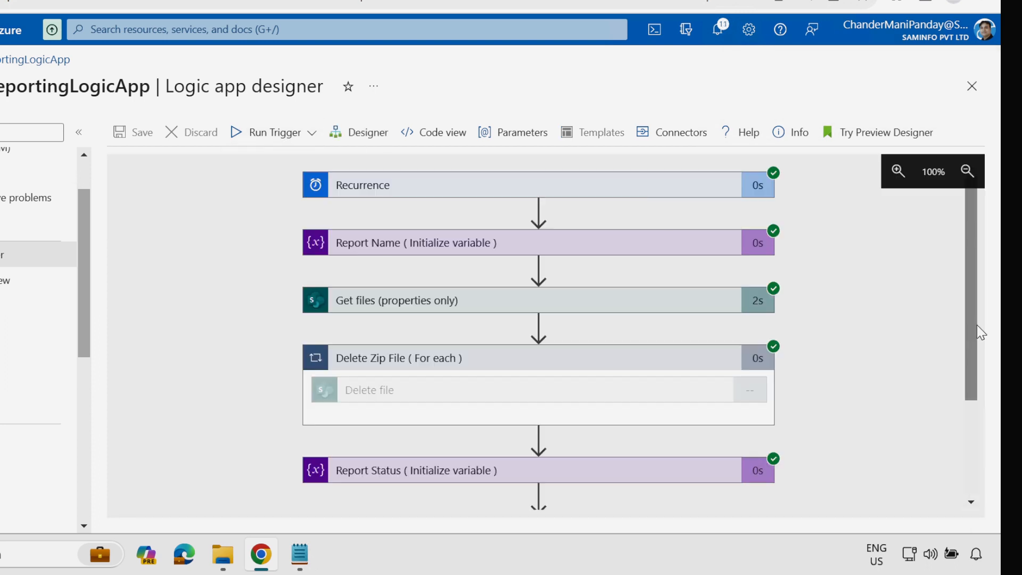
pyautogui.moveTo(976, 324); pyautogui.dragTo(959, 433)
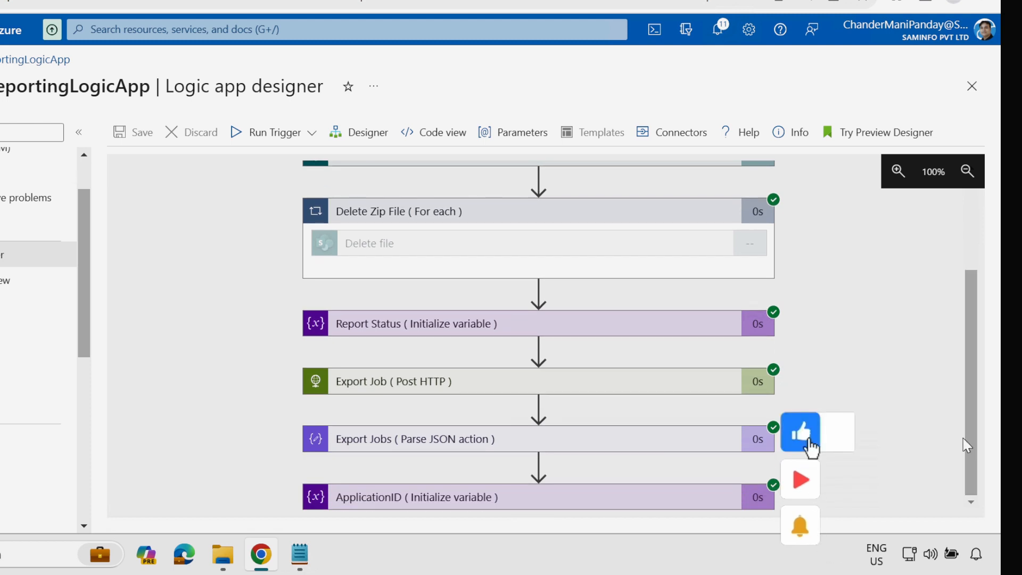
pyautogui.click(581, 498)
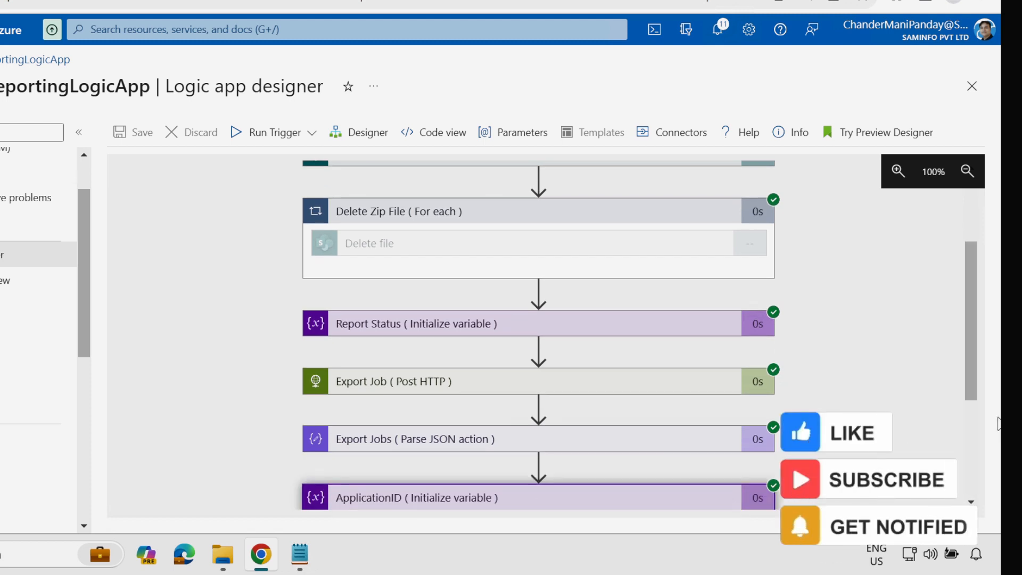
pyautogui.scroll(-4, 539, 373)
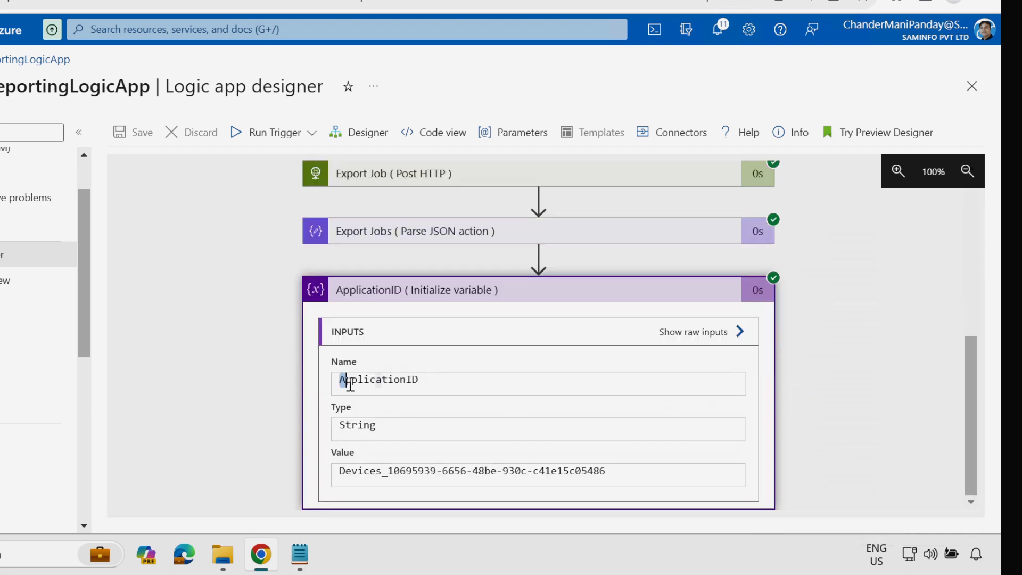
pyautogui.moveTo(341, 384); pyautogui.dragTo(449, 383)
pyautogui.moveTo(607, 470); pyautogui.dragTo(342, 484)
pyautogui.click(634, 475)
pyautogui.moveTo(633, 475); pyautogui.dragTo(341, 473)
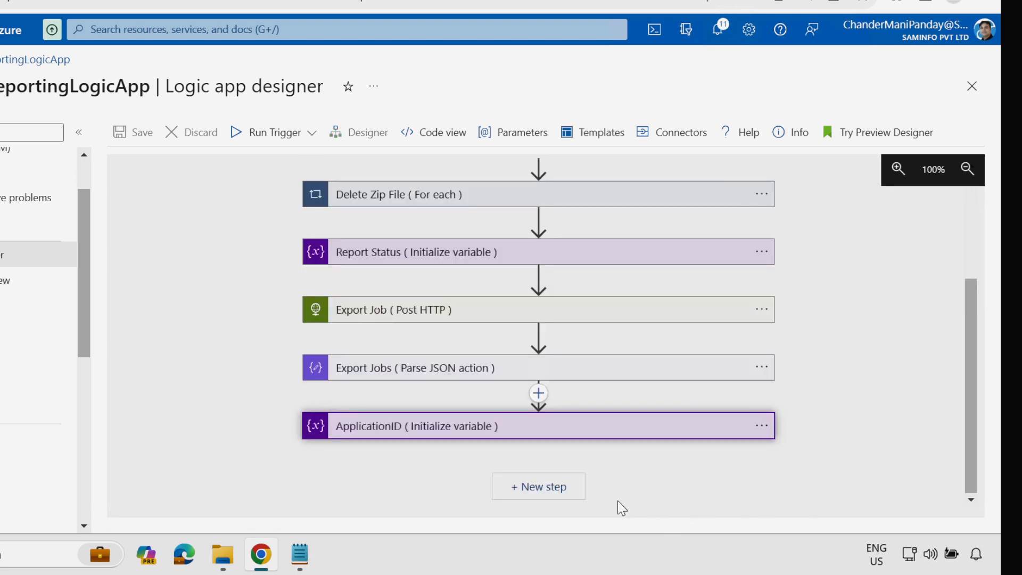
# Add an HTTP action after the ApplicationID step and set its method to GET
pyautogui.click(538, 492)
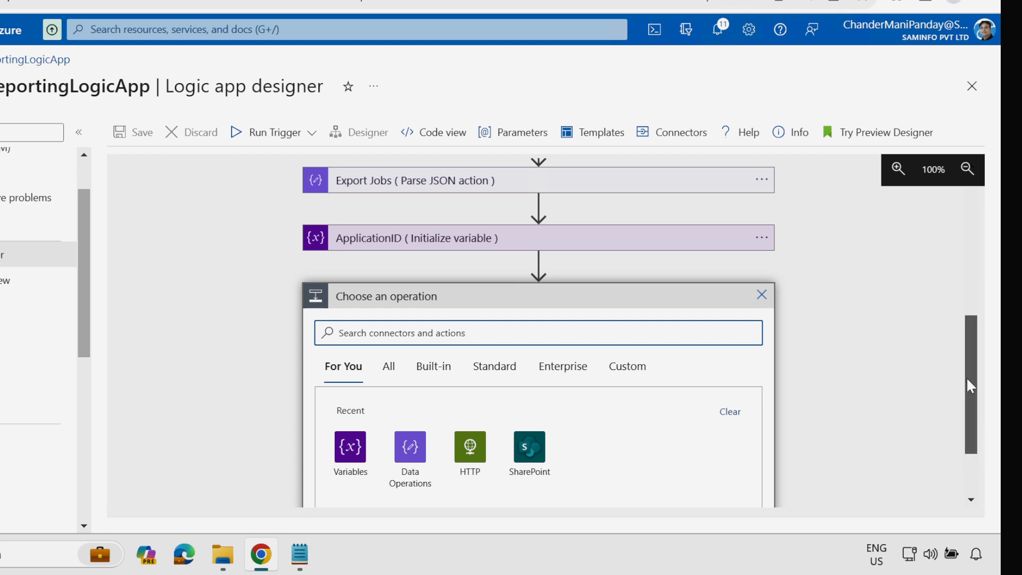
pyautogui.scroll(-2, 966, 377)
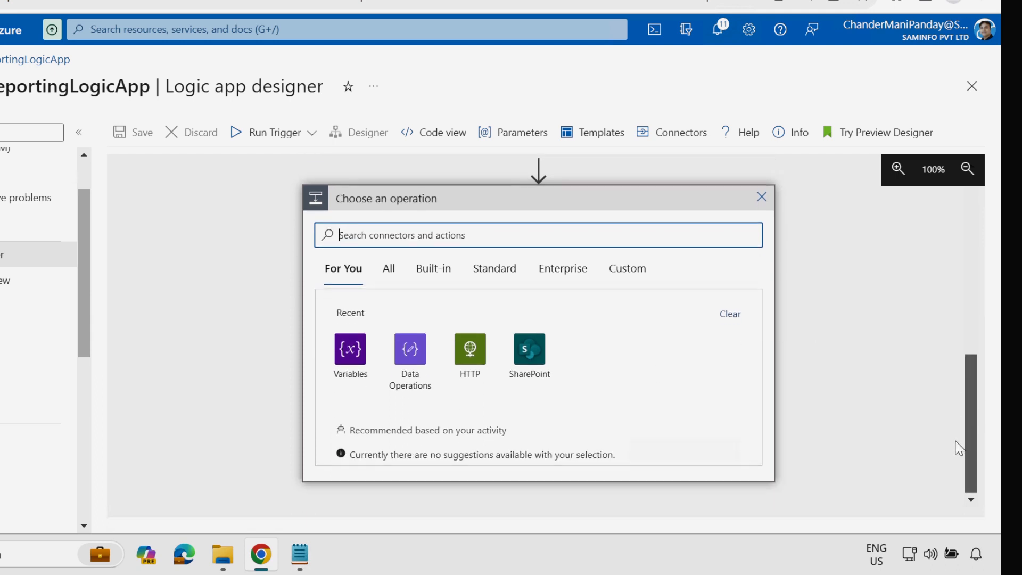
pyautogui.click(470, 352)
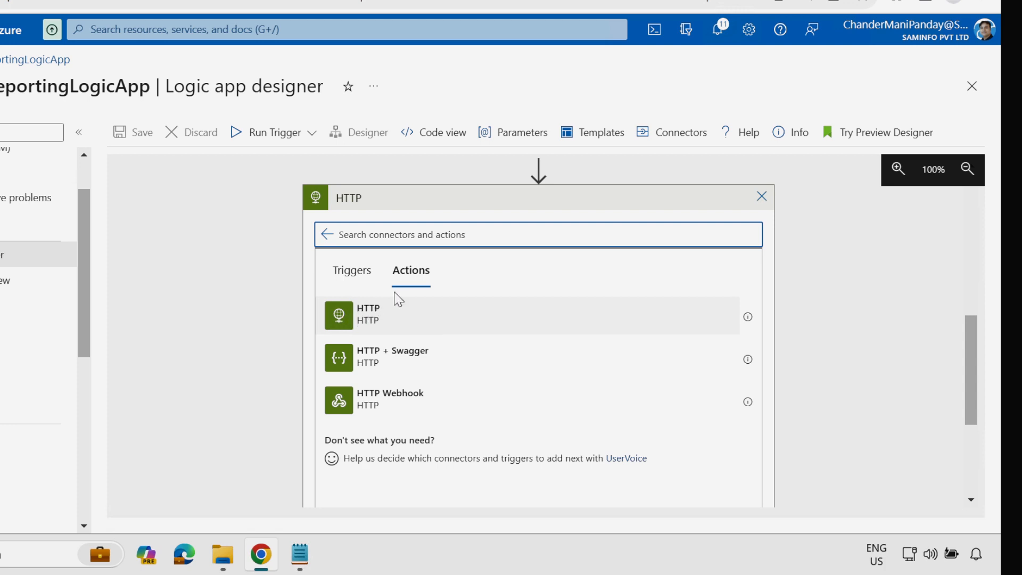
pyautogui.click(355, 313)
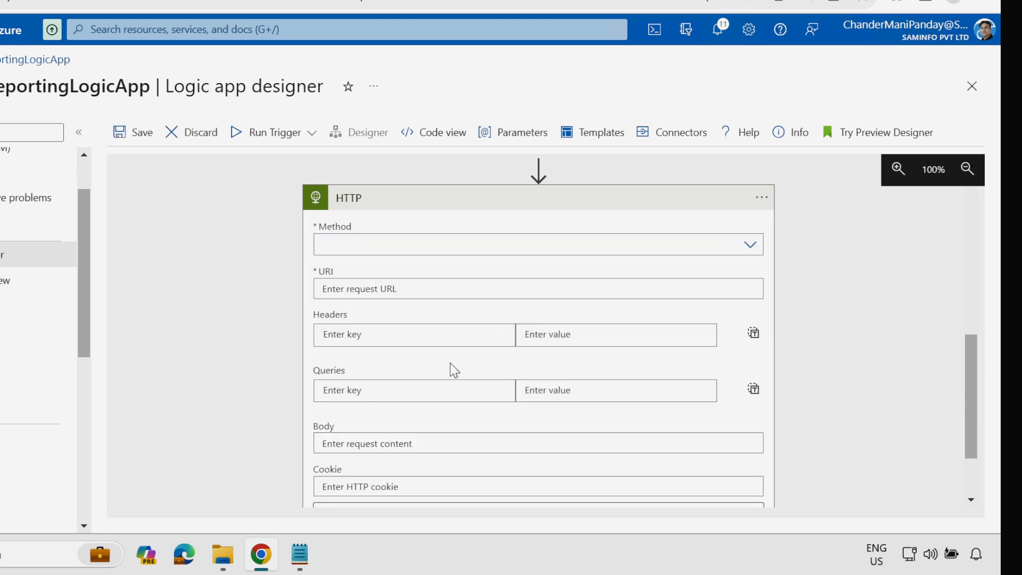
pyautogui.click(363, 246)
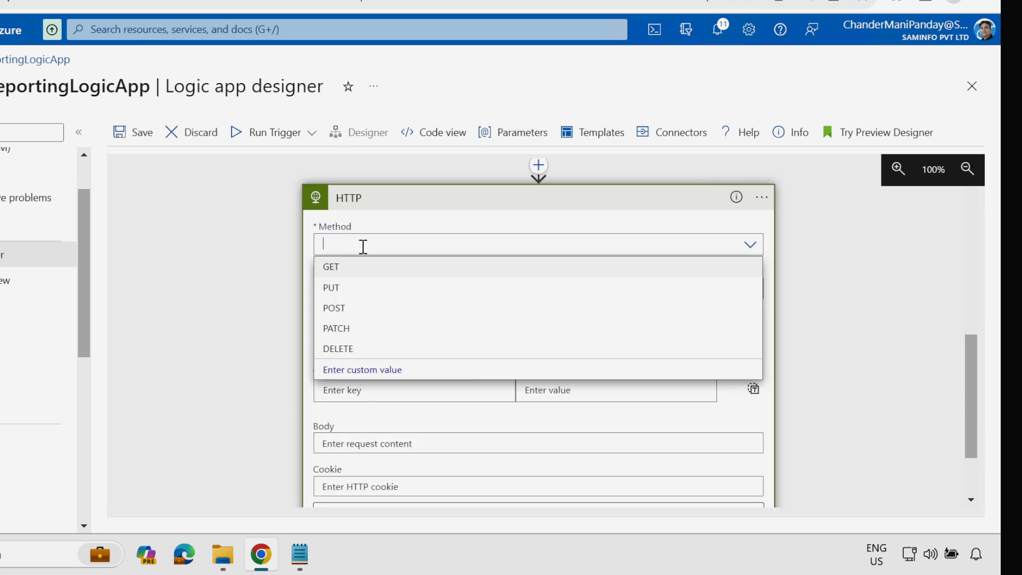
pyautogui.click(339, 270)
pyautogui.click(372, 288)
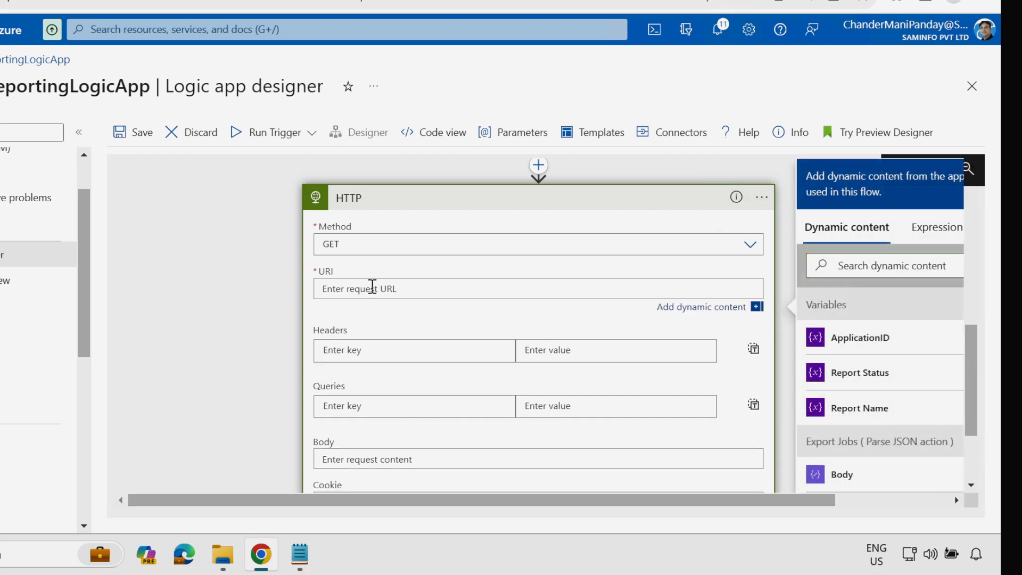
pyautogui.write('https://graph.microsoft.com/beta/deviceManagement/reports/exportJobs')
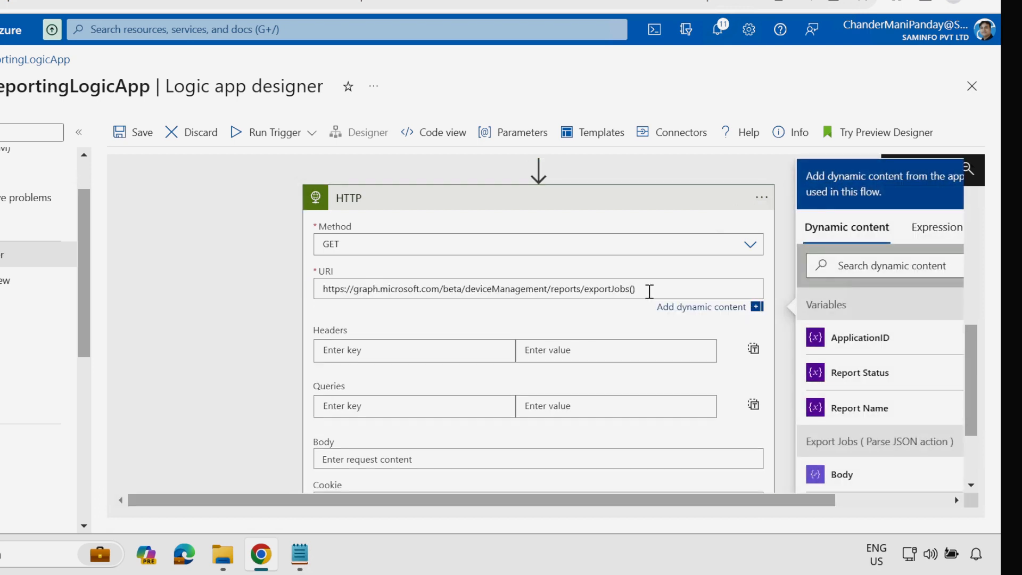
pyautogui.write("''")
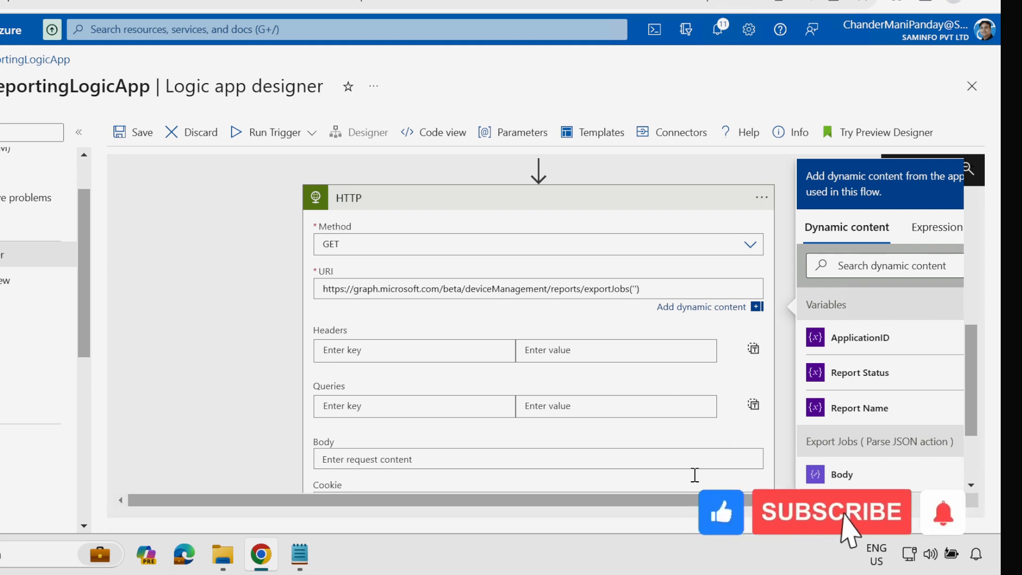
pyautogui.moveTo(713, 501); pyautogui.dragTo(912, 512)
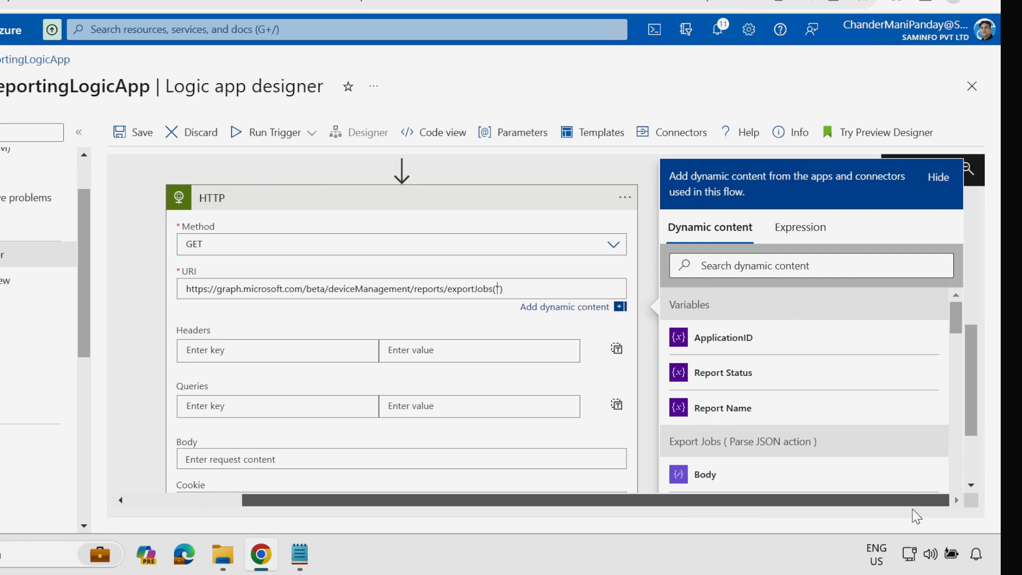
pyautogui.click(725, 341)
pyautogui.scroll(-2, 141, 407)
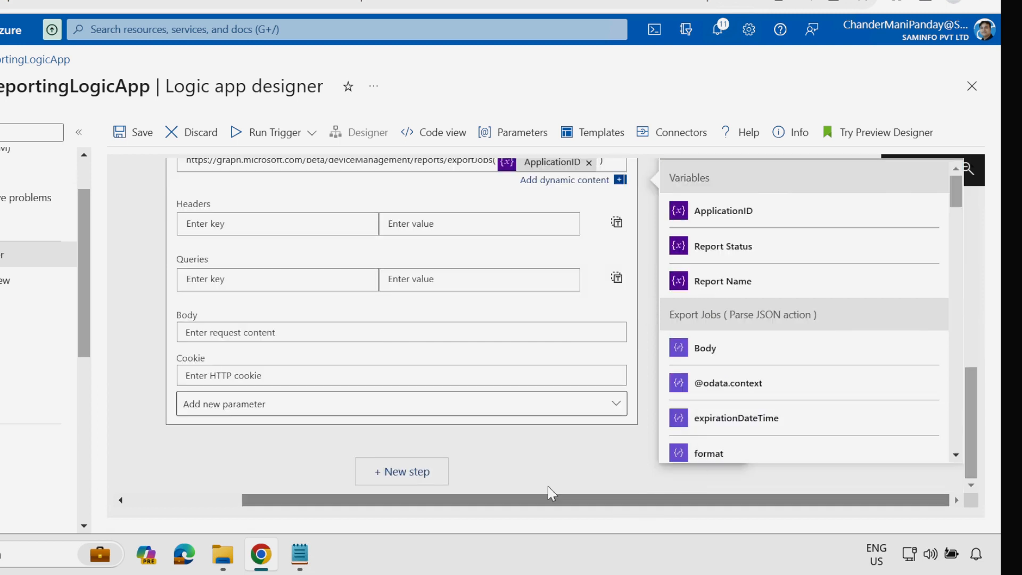
pyautogui.click(197, 407)
pyautogui.click(201, 410)
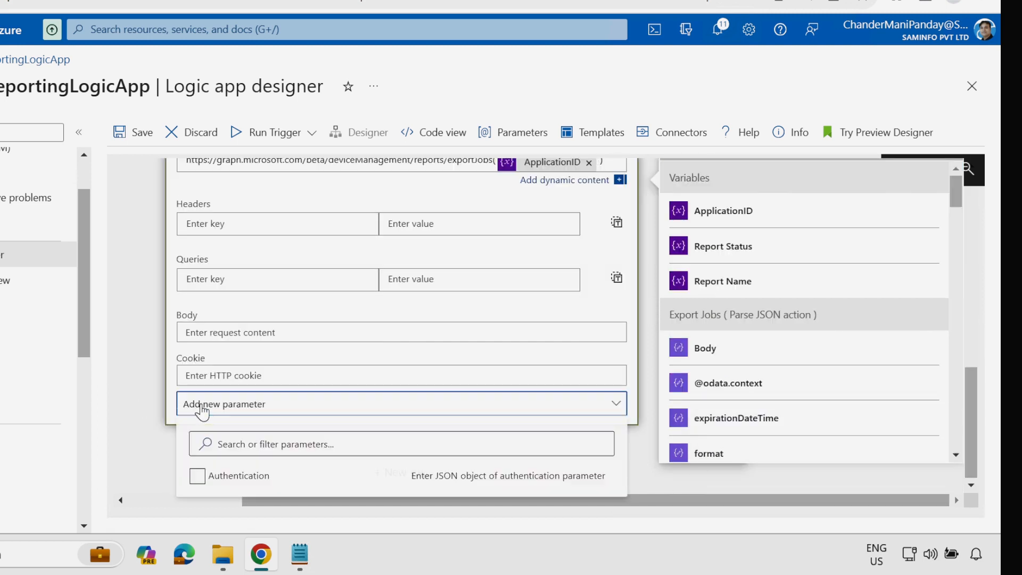
pyautogui.click(198, 479)
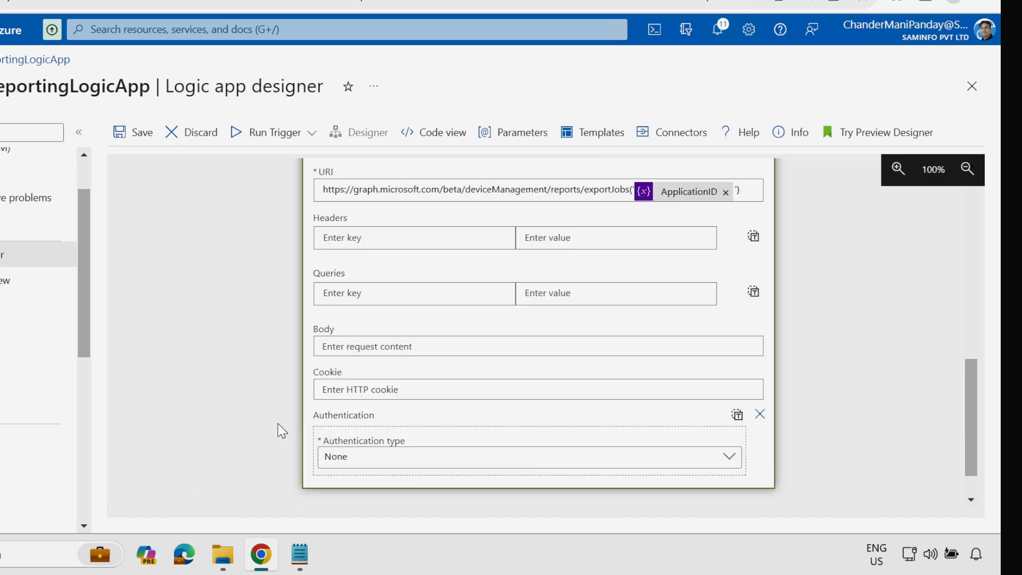
pyautogui.click(385, 457)
pyautogui.click(381, 432)
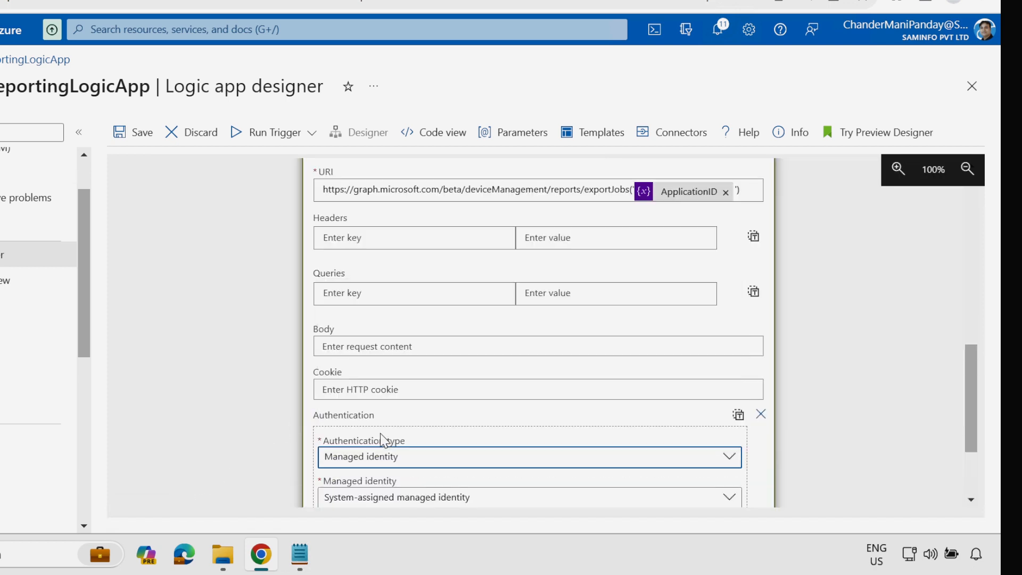
pyautogui.moveTo(976, 380); pyautogui.dragTo(977, 412)
pyautogui.click(350, 409)
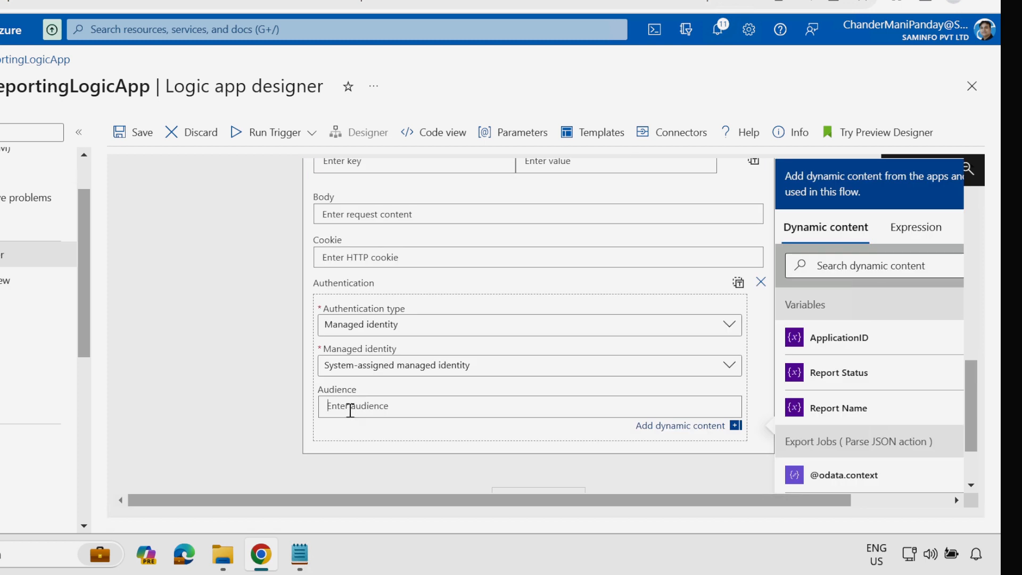
pyautogui.write('https://graph.microsoft.com/')
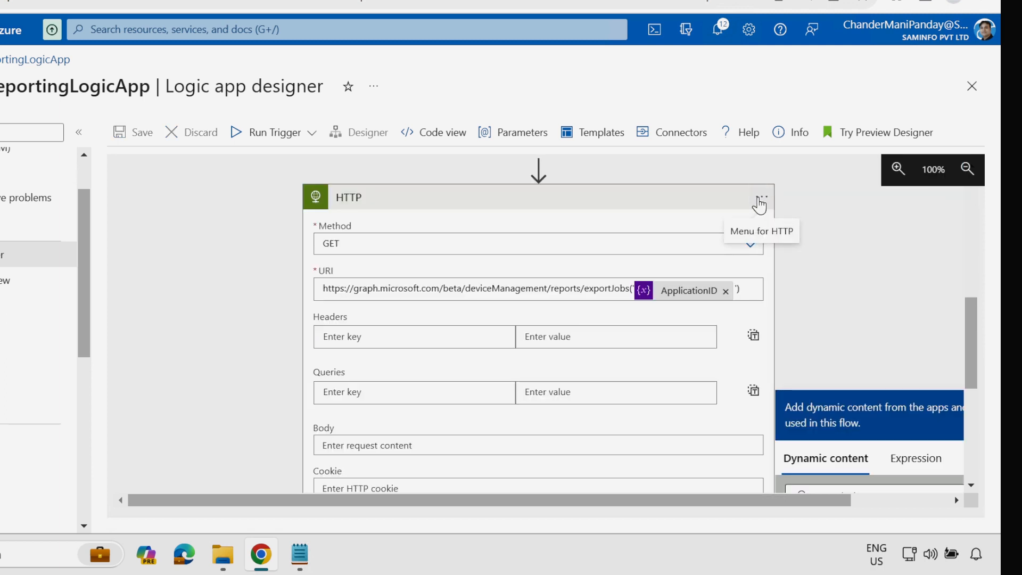
# Rename the new HTTP action as "Export Job ( HTTP Get Action )" and save the logic app
pyautogui.click(760, 203)
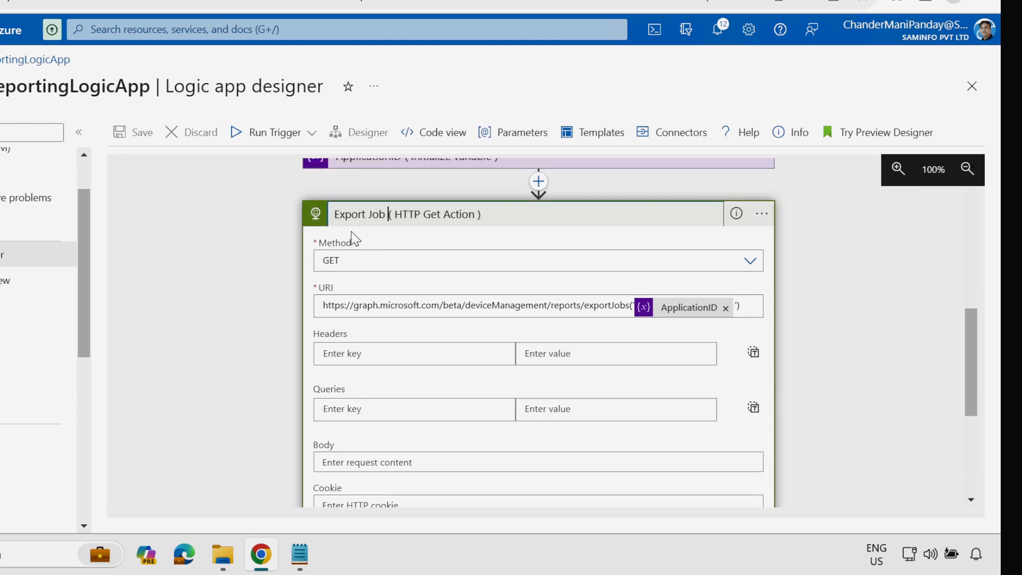
pyautogui.click(382, 222)
pyautogui.moveTo(969, 338); pyautogui.dragTo(972, 305)
pyautogui.click(138, 220)
pyautogui.click(140, 140)
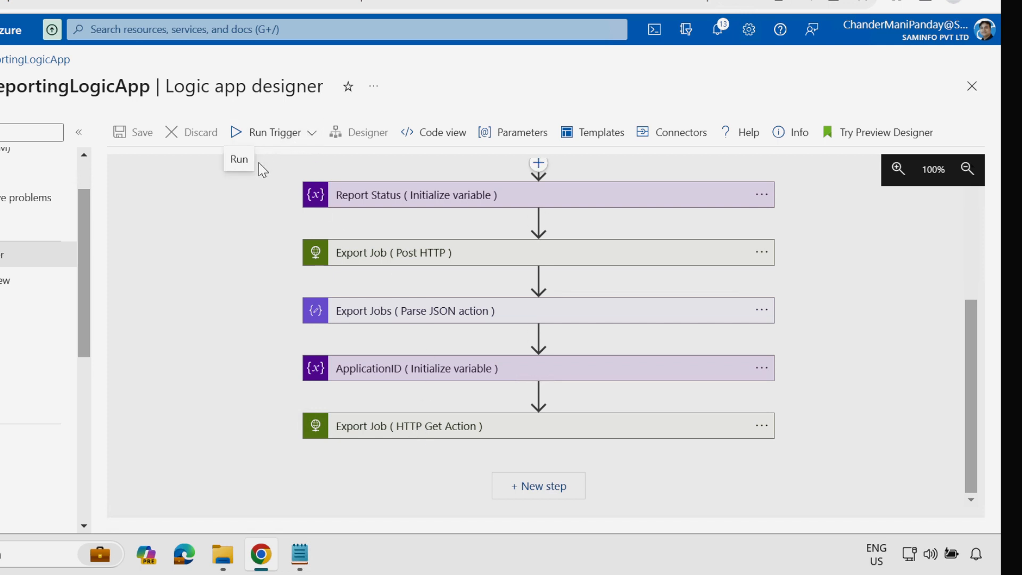
# Run the logic app and copy the response body of Export Job ( HTTP Get Action ) into an untitled Notepad document
pyautogui.click(250, 132)
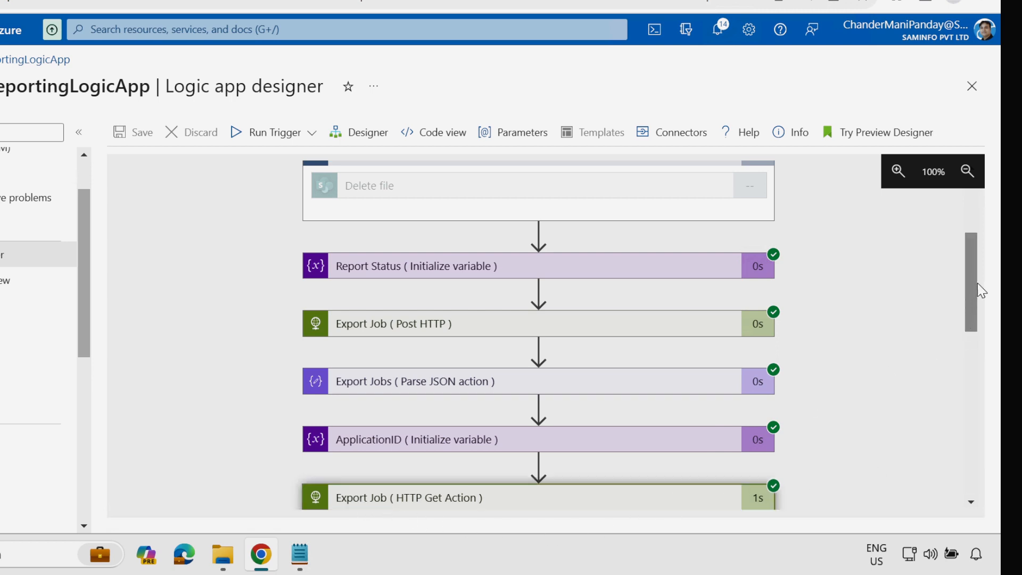
pyautogui.moveTo(977, 282); pyautogui.dragTo(957, 453)
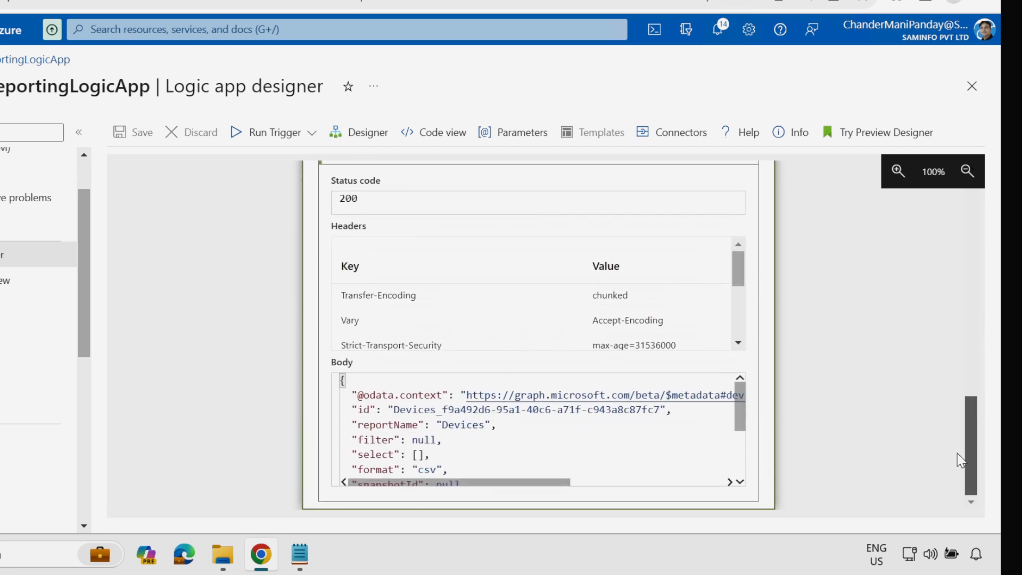
pyautogui.moveTo(343, 383); pyautogui.dragTo(388, 491)
pyautogui.click(300, 554)
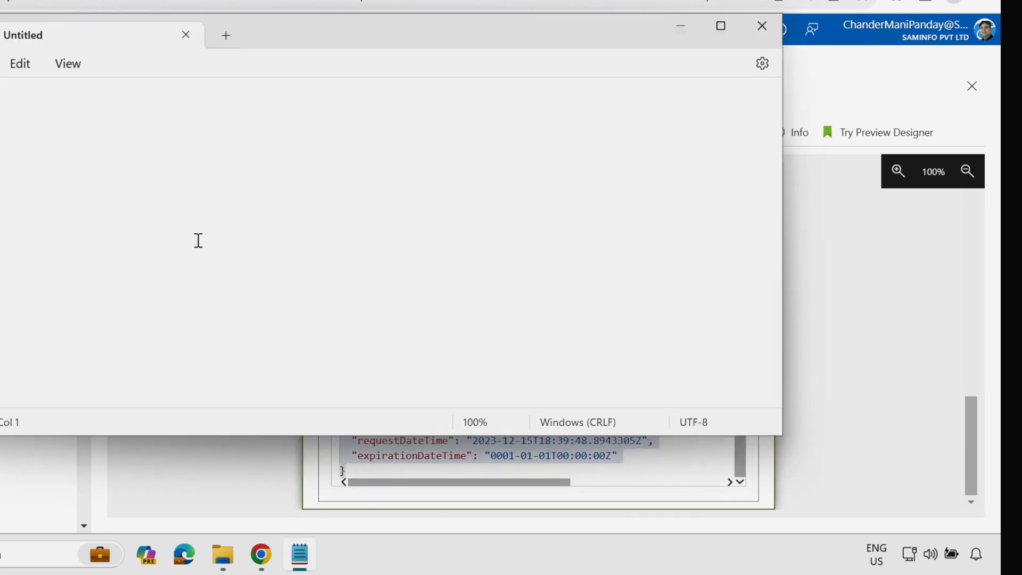
pyautogui.hotkey('ctrl', 'v')
pyautogui.click(277, 5)
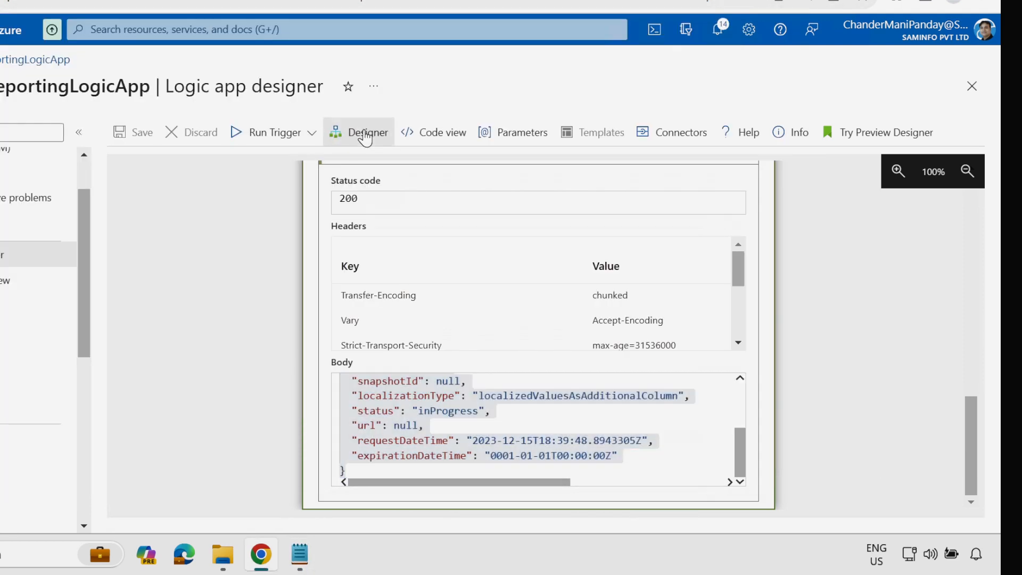
# Return to the workflow design and add a Parse JSON data operation after Export Job ( HTTP Get Action )
pyautogui.click(365, 136)
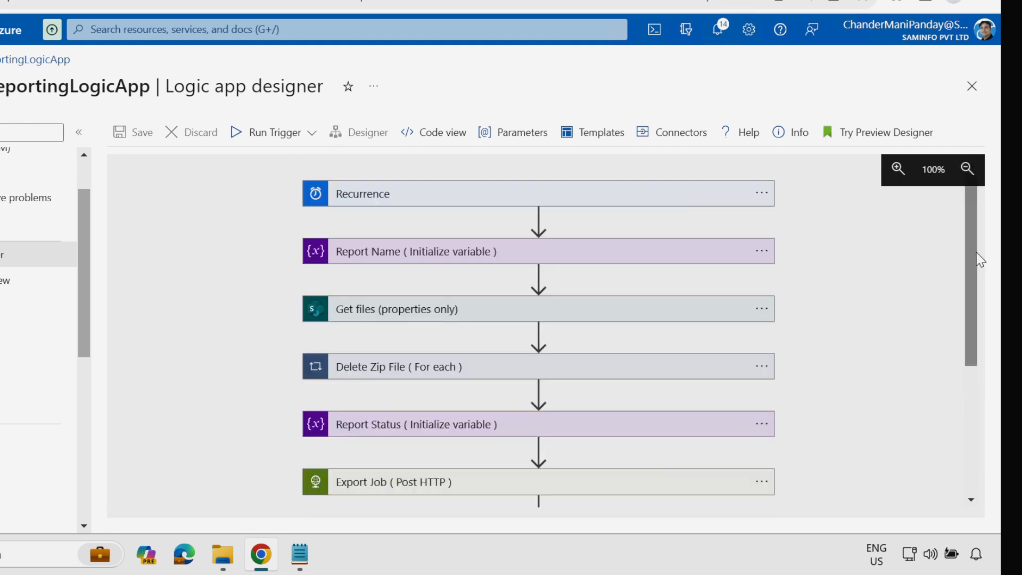
pyautogui.moveTo(973, 257); pyautogui.dragTo(949, 438)
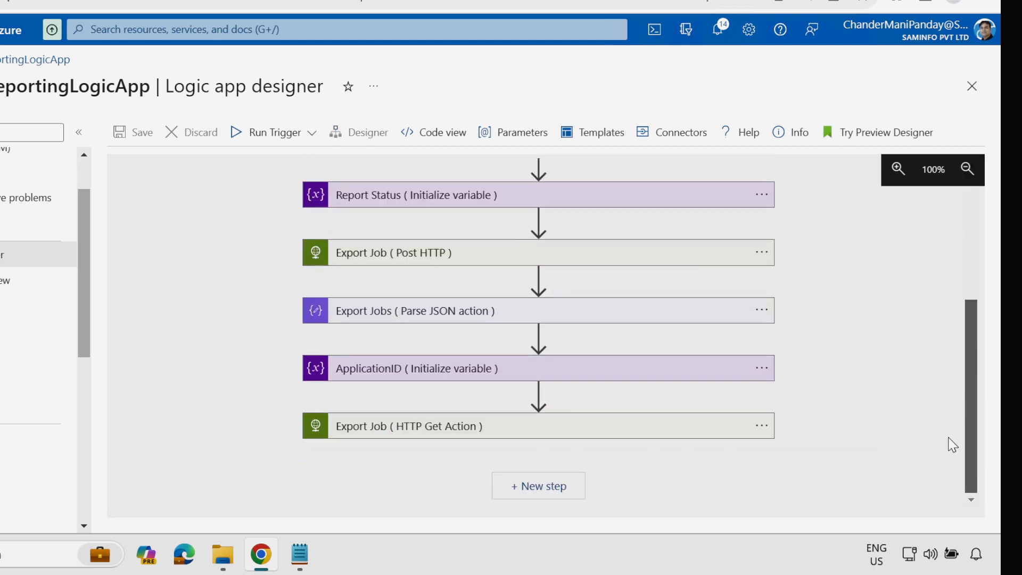
pyautogui.click(546, 493)
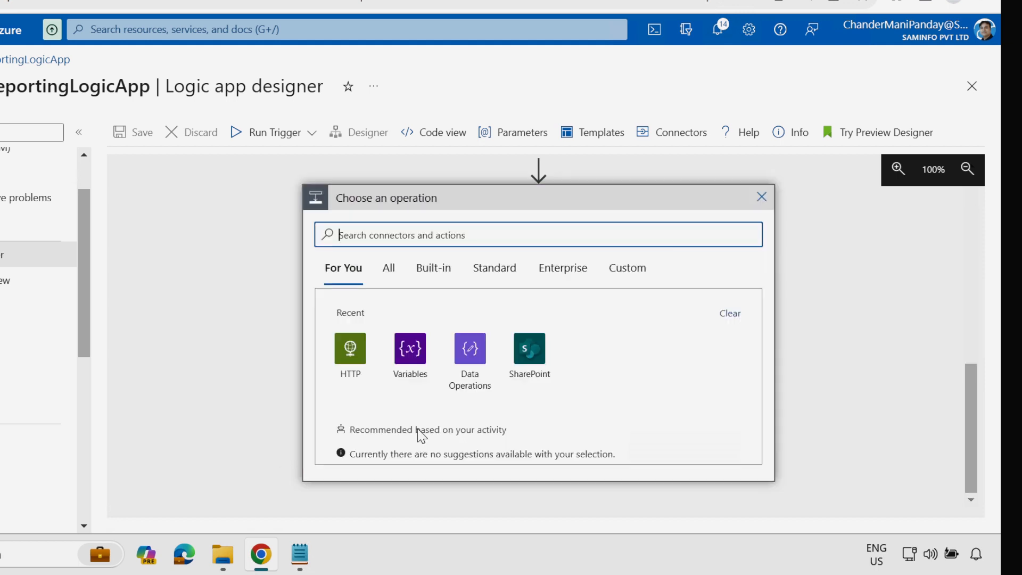
pyautogui.click(479, 370)
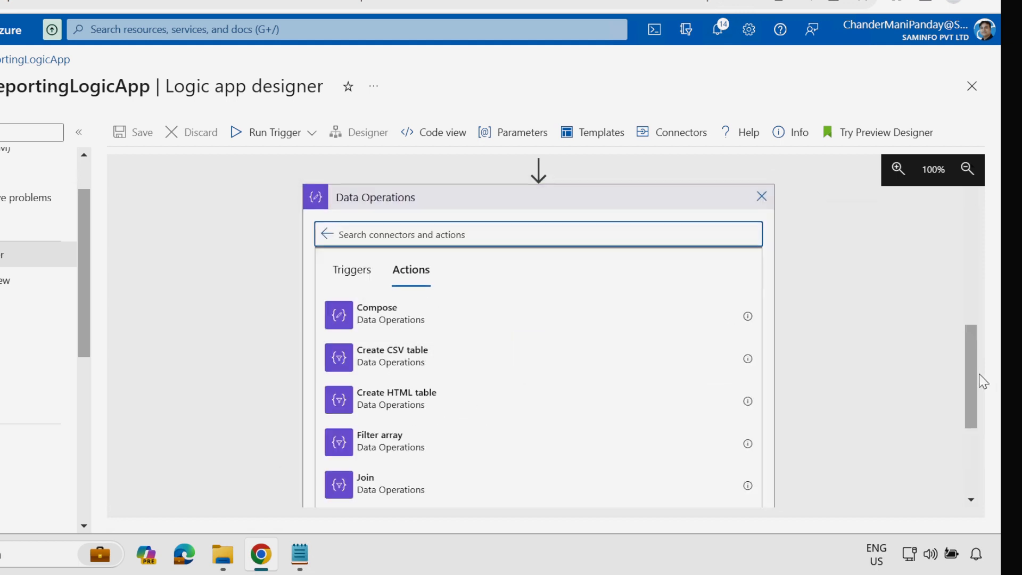
pyautogui.moveTo(972, 379); pyautogui.dragTo(867, 448)
pyautogui.click(370, 377)
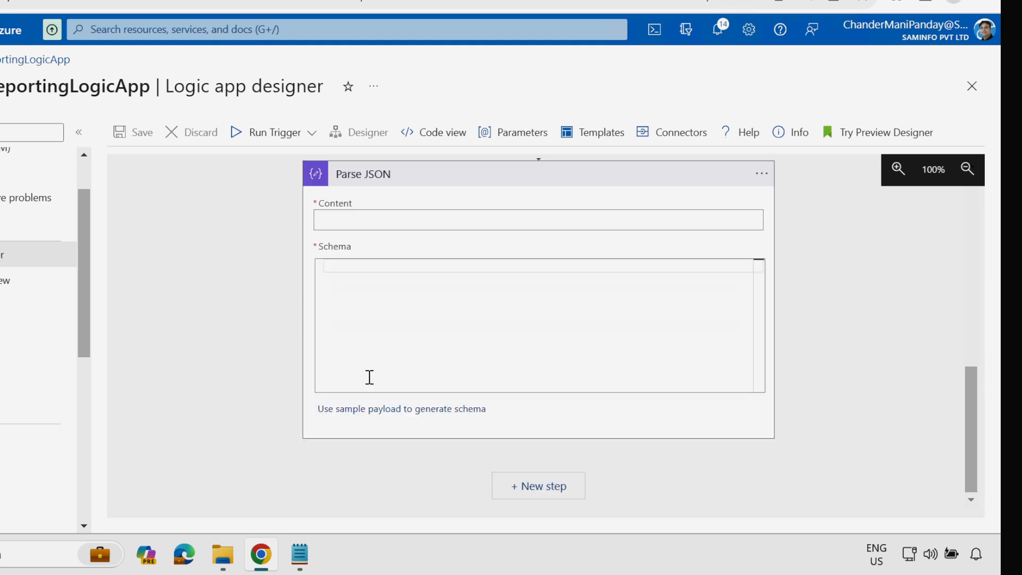
# Set the Parse JSON action's content to the Body output of Export Job ( HTTP Get Action )
pyautogui.click(349, 220)
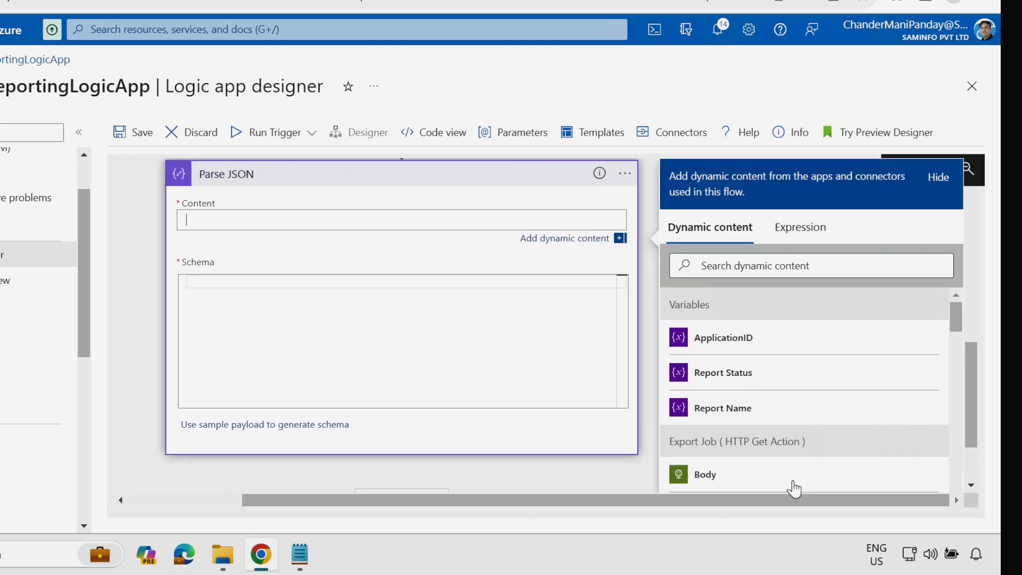
pyautogui.scroll(3, 213, 298)
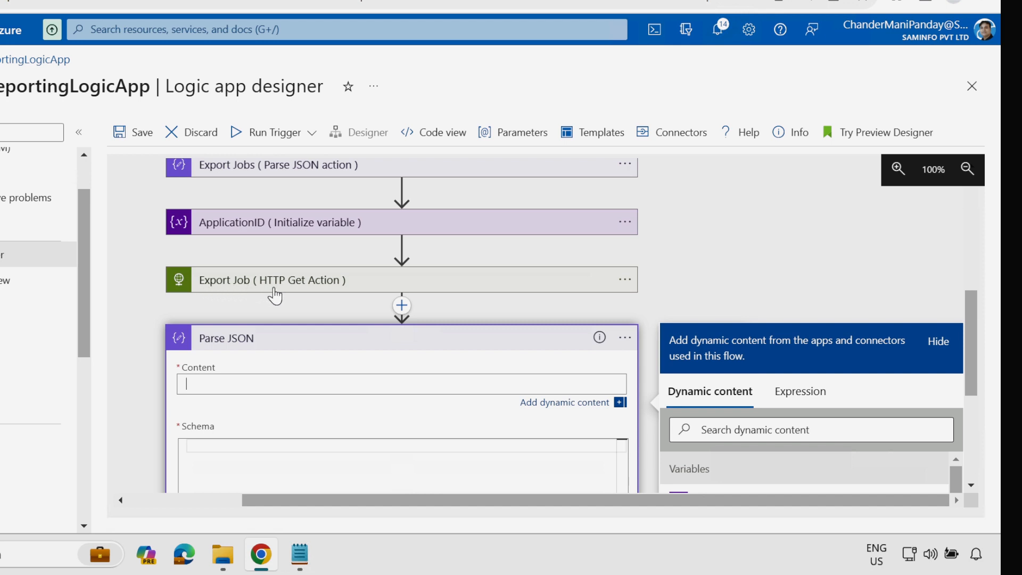
pyautogui.scroll(-5, 972, 351)
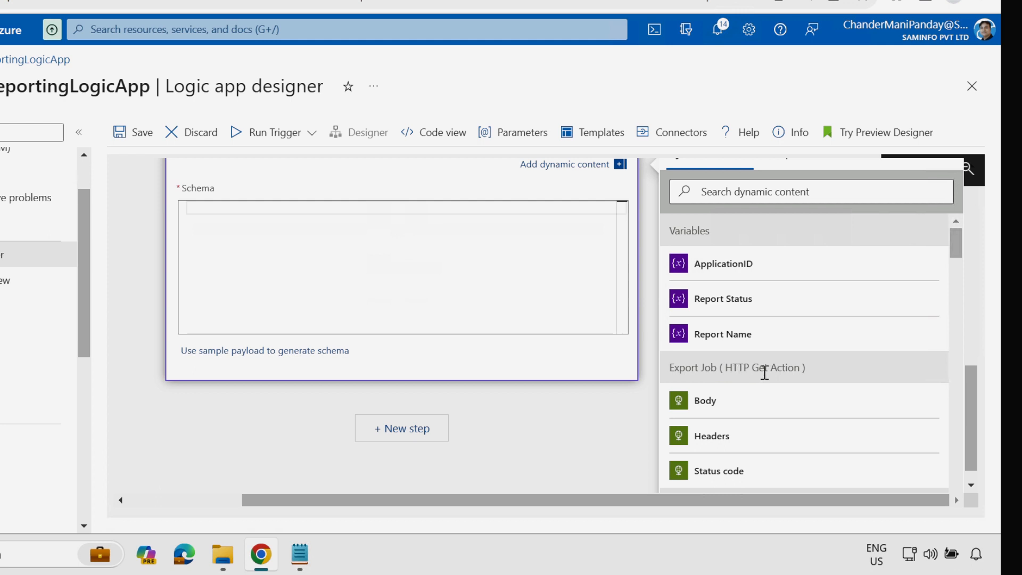
pyautogui.click(691, 410)
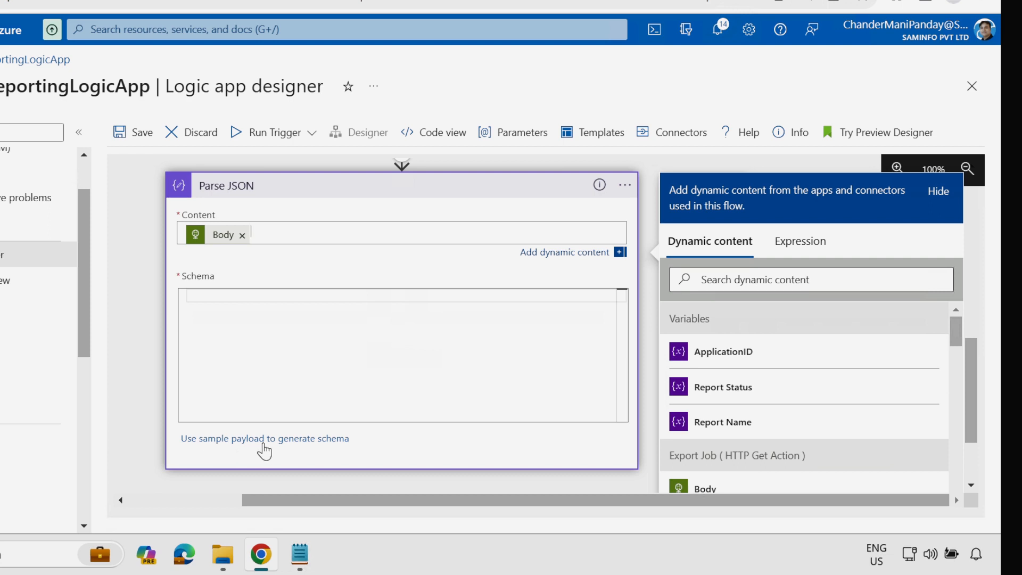
# Generate the Parse JSON schema from a sample payload, using the export job response stored in Notepad
pyautogui.click(291, 447)
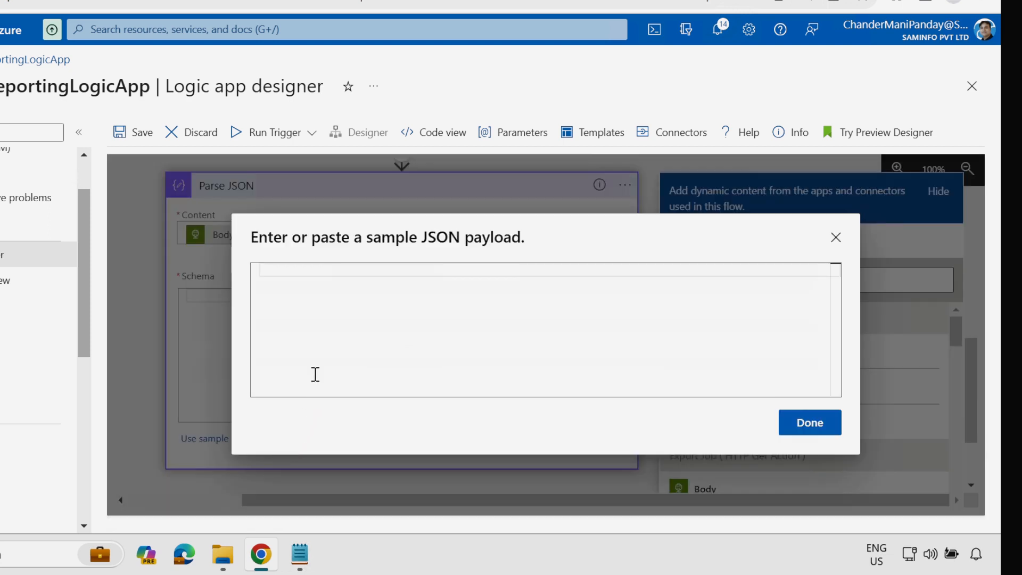
pyautogui.click(299, 554)
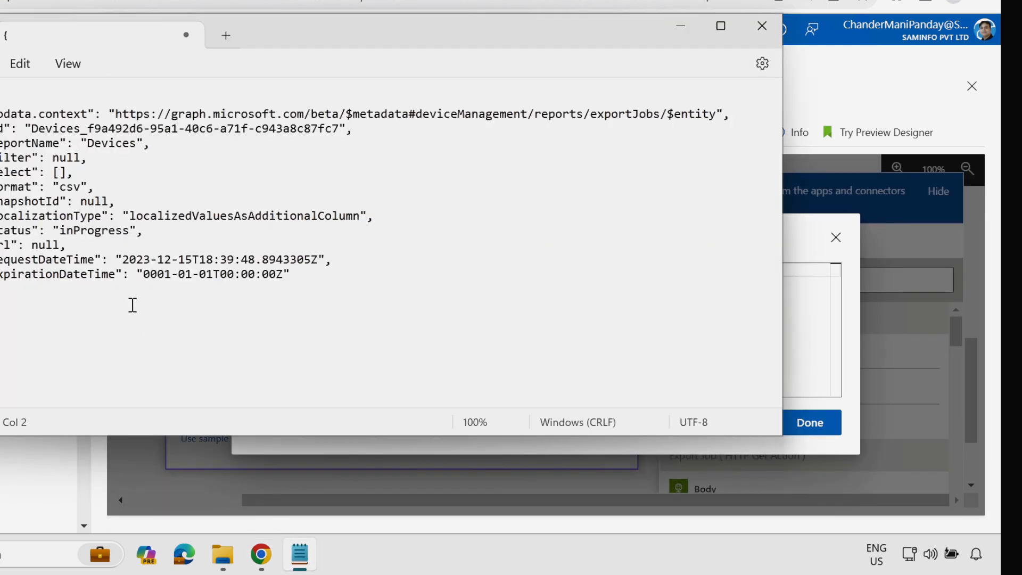
pyautogui.hotkey('ctrl', 'a')
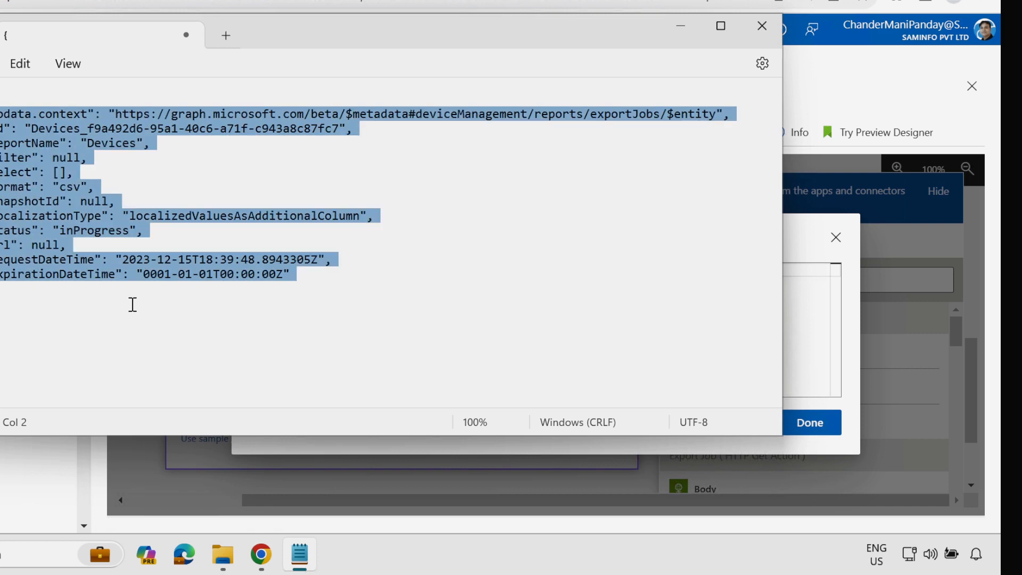
pyautogui.click(681, 26)
pyautogui.click(364, 289)
pyautogui.write('{   "@odata.context": "https://graph.microsoft.com/beta/$metadata#deviceManagement/reports/exportJobs/$entity",   "id": "Devices_f9a492d6-95a1-40c6-a71f-c943a8c87fc7",   "reportName": "Devices",   "filter": null,   "select": [],   "format": "csv",   "snapshotId": null,   "localizationType": "localizedValuesAsAdditionalColumn",   "status": "inProgress",   "url": null,   "requestDateTime": "2023-12-15T18:39:48.8943305Z",   "expirationDateTime": "0001-01-01T00:00:00Z" }')
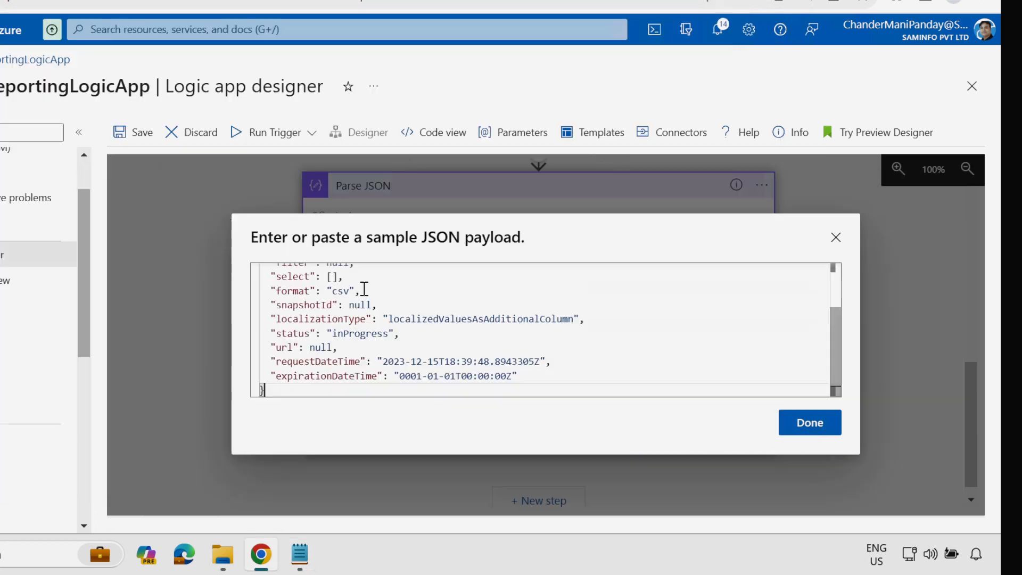
pyautogui.click(814, 428)
# Rename the Parse JSON action as "Export Job ( Parse JSON )" and save the logic app
pyautogui.scroll(2, 752, 282)
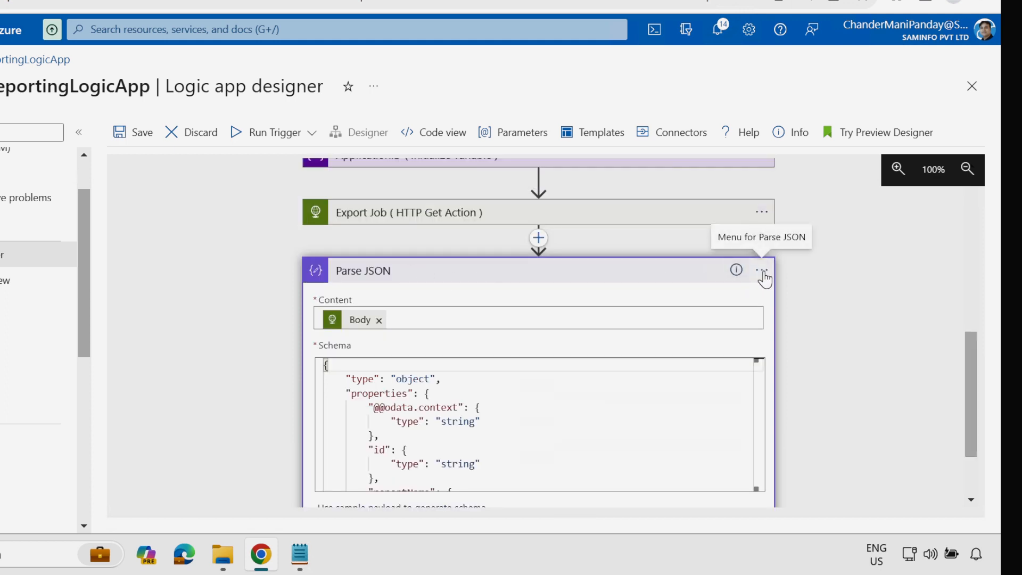
pyautogui.click(763, 271)
pyautogui.click(814, 290)
pyautogui.write('Export Job ( Parse JSON )')
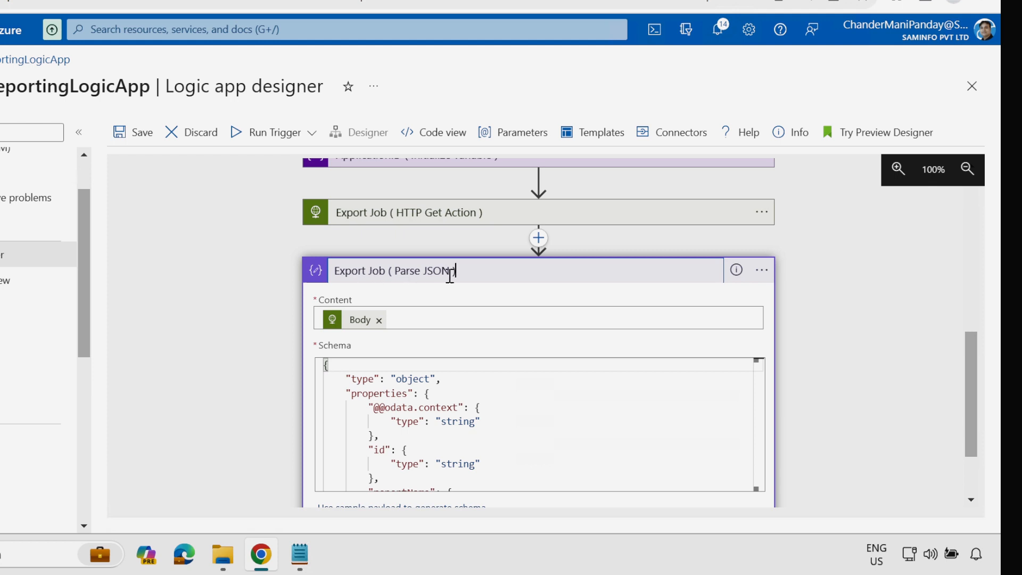
pyautogui.click(143, 137)
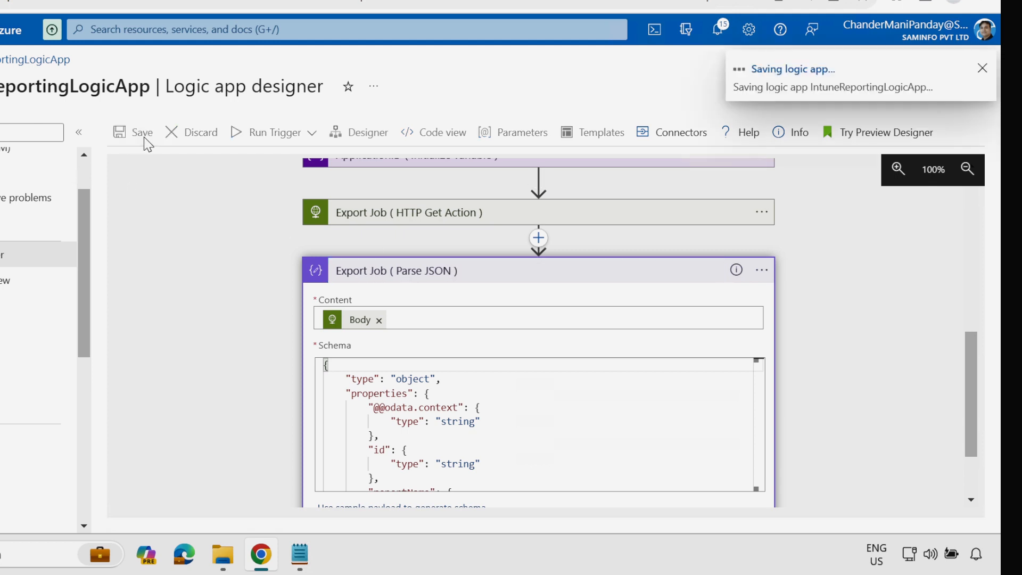
# Run the logic app and examine the status and url values in the input content of Export Job ( Parse JSON )
pyautogui.click(275, 133)
pyautogui.click(240, 162)
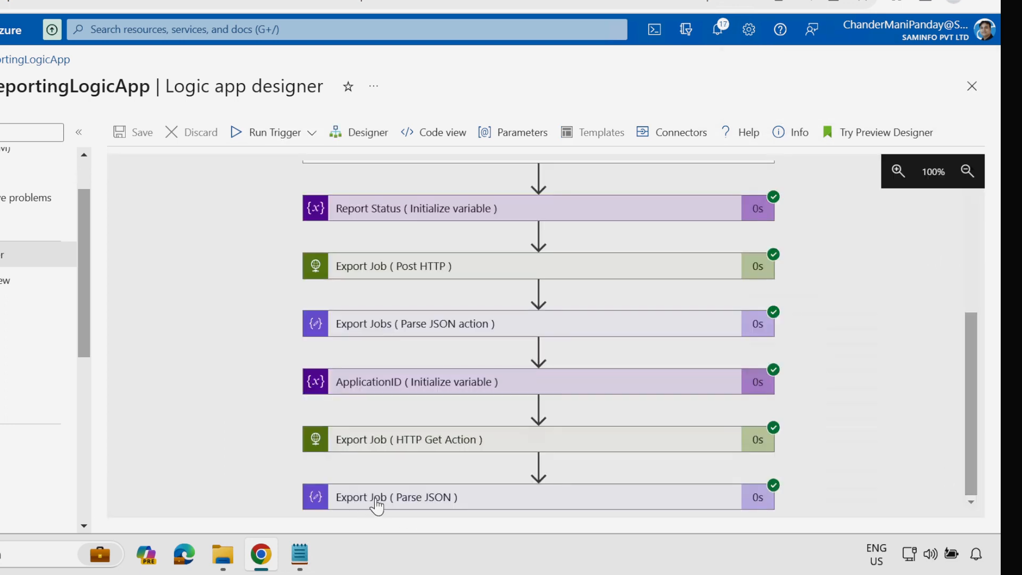
pyautogui.click(511, 503)
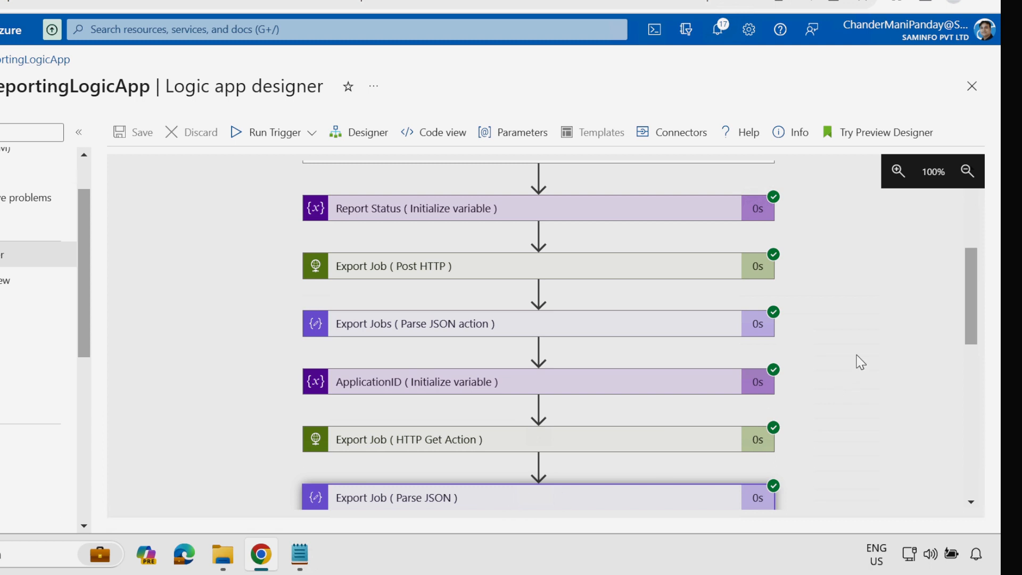
pyautogui.moveTo(964, 289); pyautogui.dragTo(967, 373)
pyautogui.scroll(-2, 371, 304)
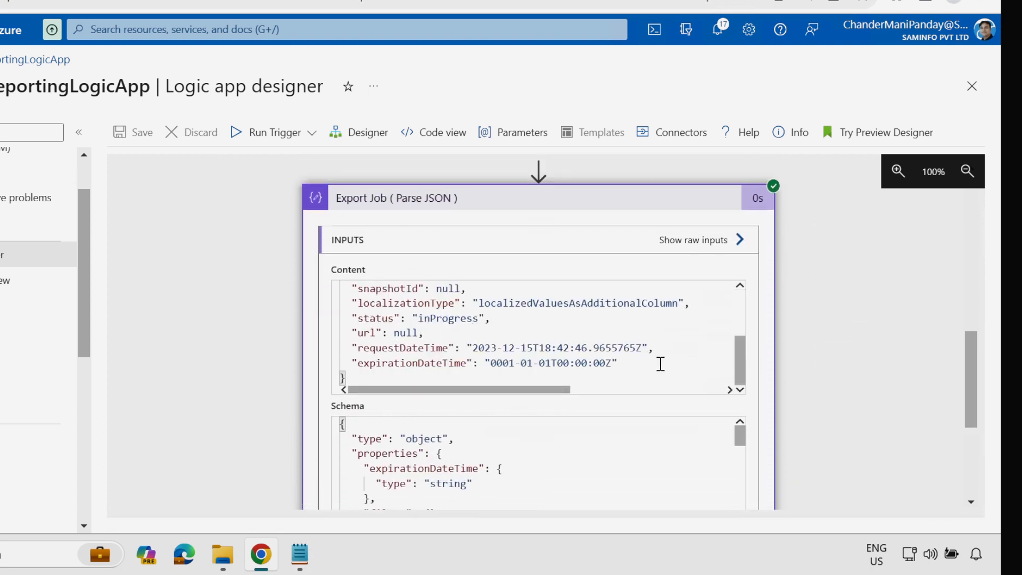
pyautogui.scroll(3, 415, 314)
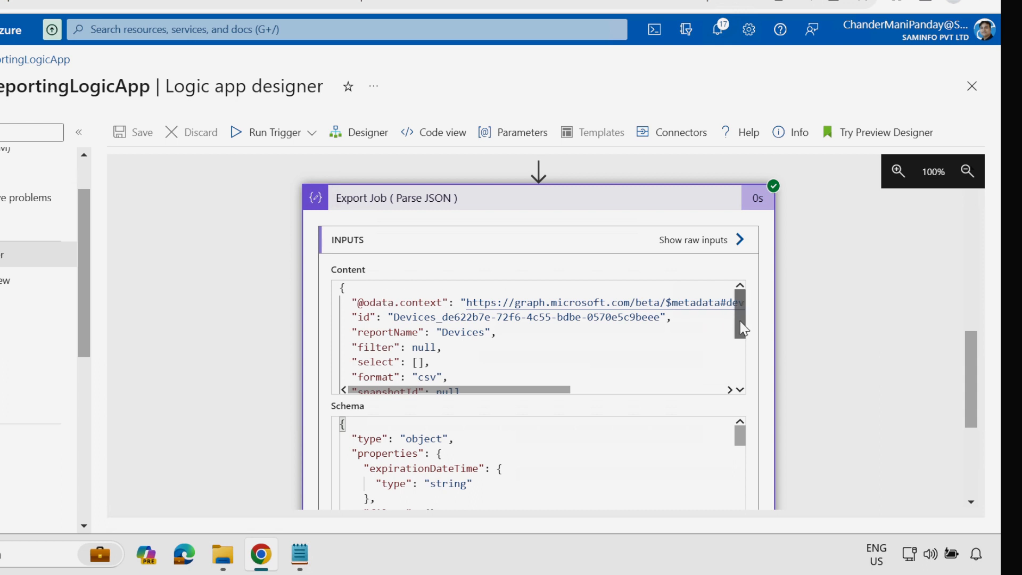
pyautogui.moveTo(740, 329); pyautogui.dragTo(740, 375)
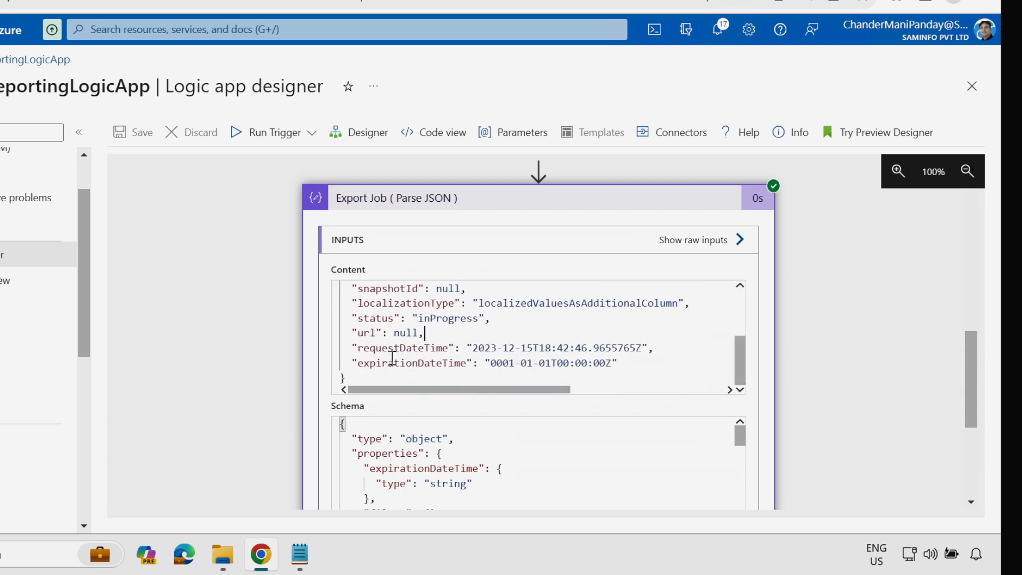
pyautogui.moveTo(420, 318); pyautogui.dragTo(477, 318)
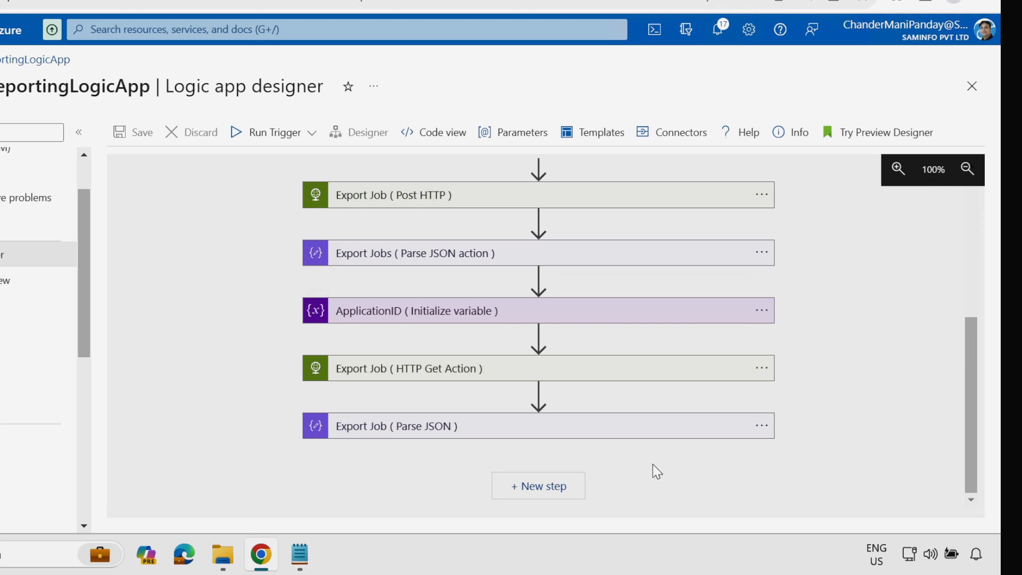
# Add an Until control loop after the Export Job ( Parse JSON ) action
pyautogui.click(535, 494)
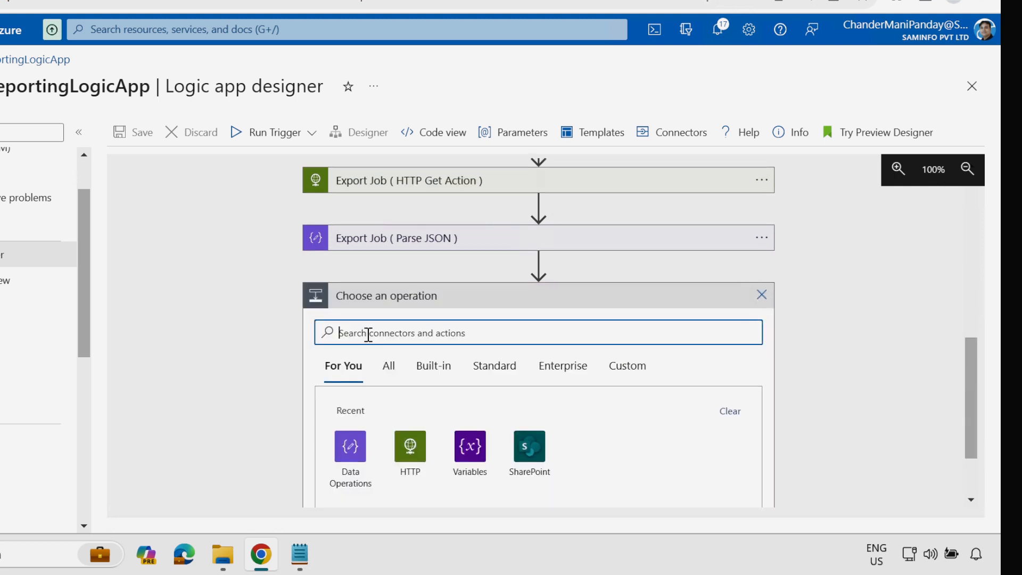
pyautogui.write('Untill')
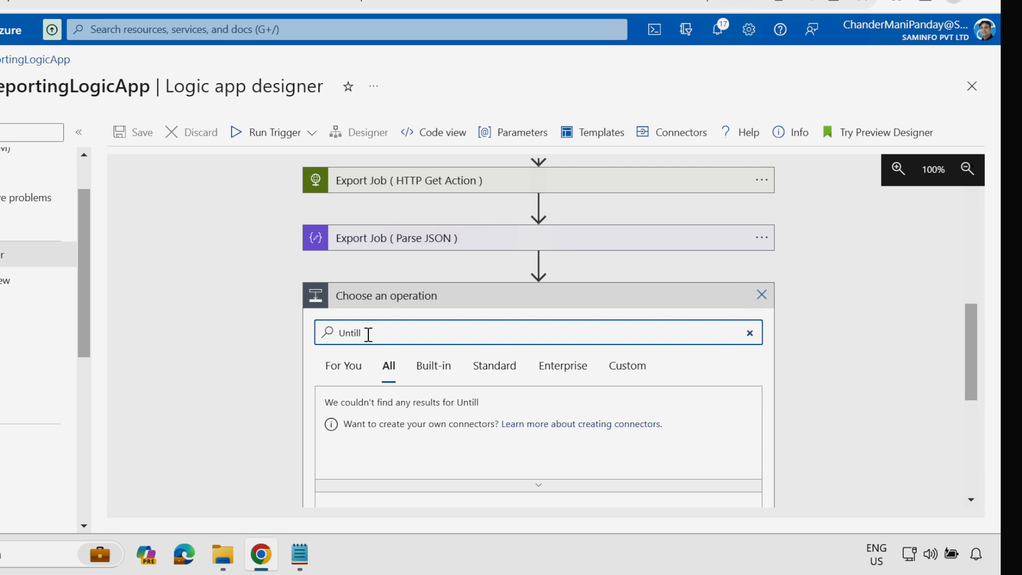
pyautogui.press('BackSpace')
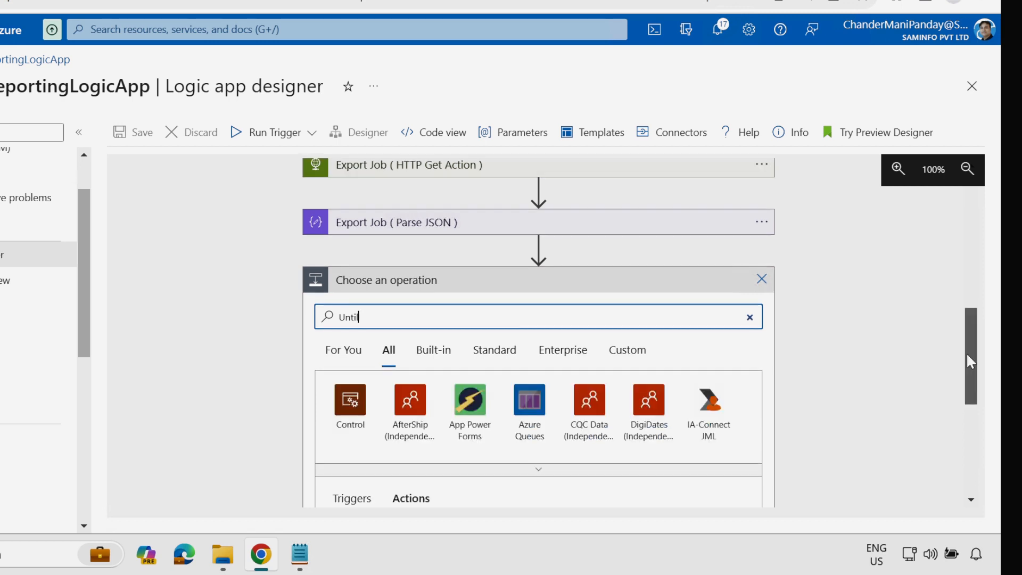
pyautogui.moveTo(966, 352); pyautogui.dragTo(967, 380)
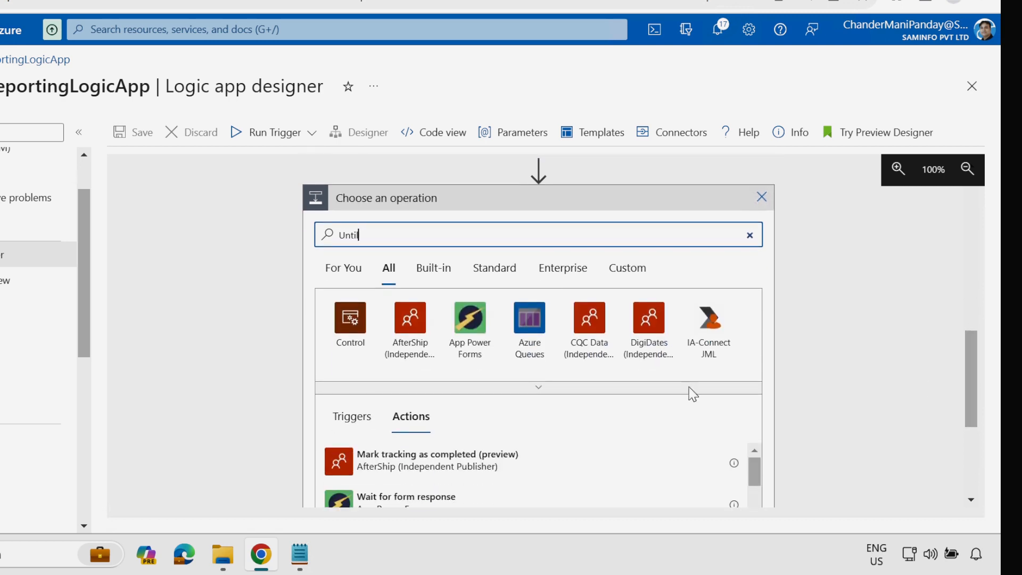
pyautogui.click(358, 335)
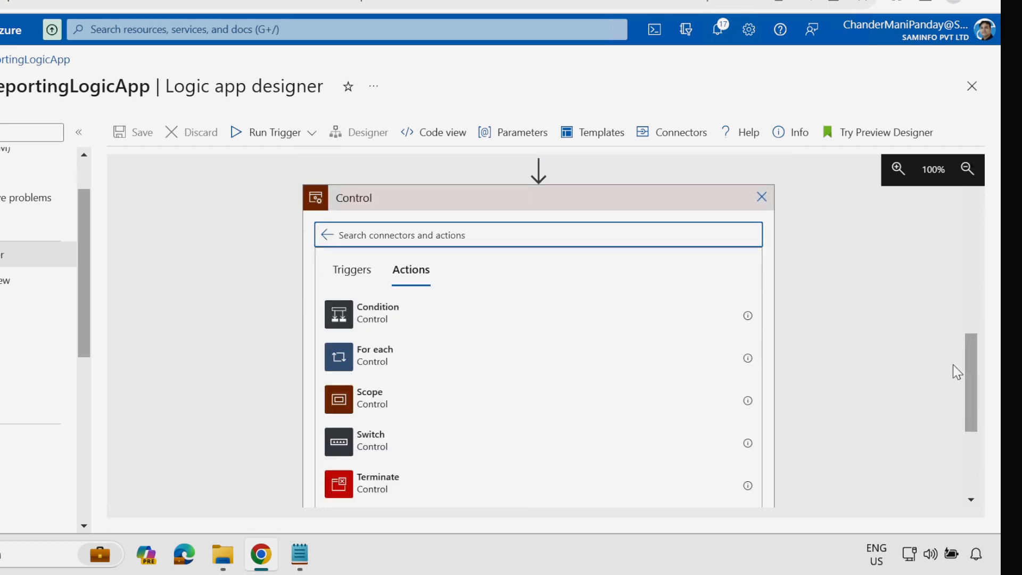
pyautogui.moveTo(973, 367); pyautogui.dragTo(977, 424)
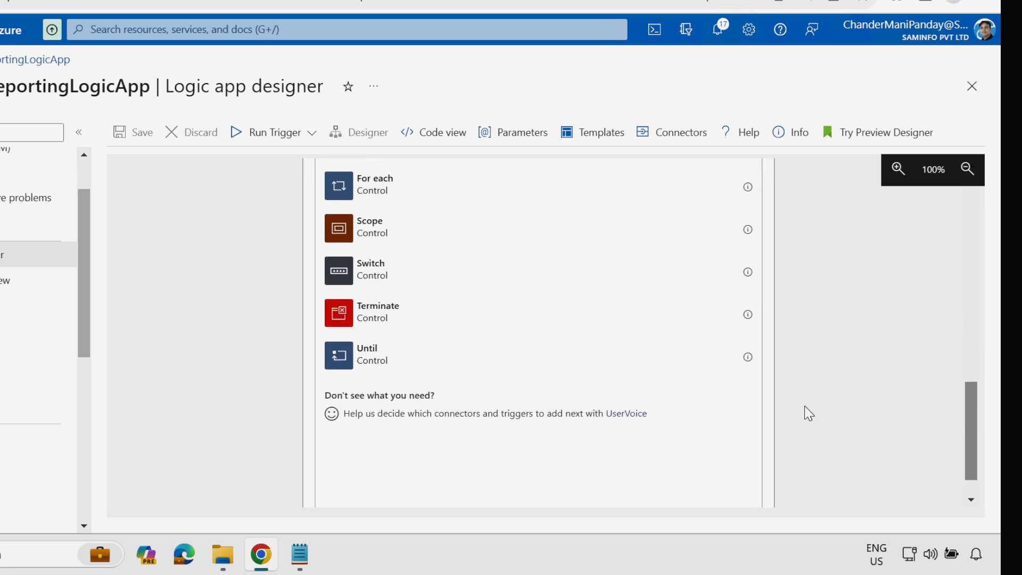
pyautogui.click(374, 361)
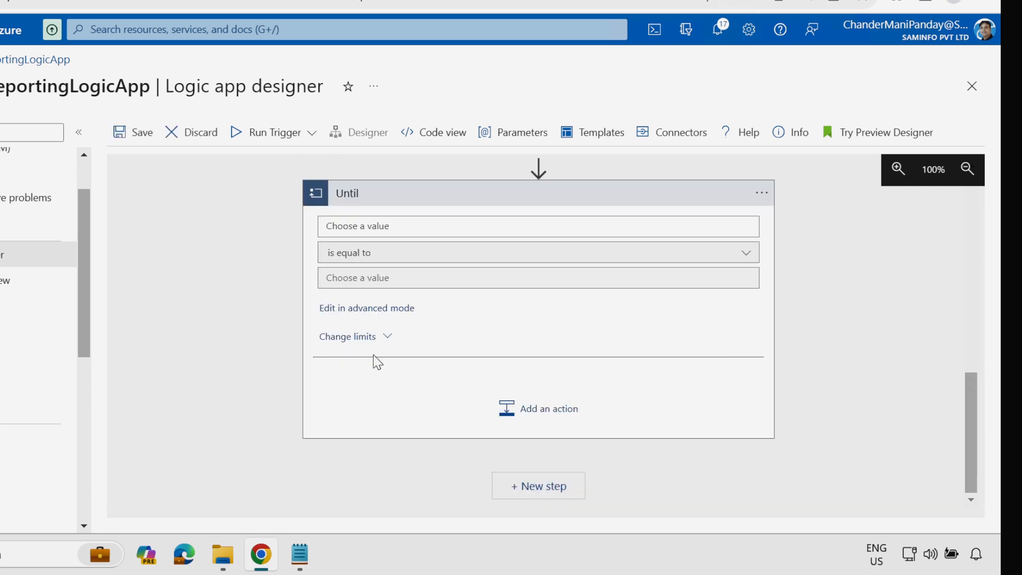
# Set the Until condition so that status from Export Job ( Parse JSON ) is equal to Completed
pyautogui.click(201, 282)
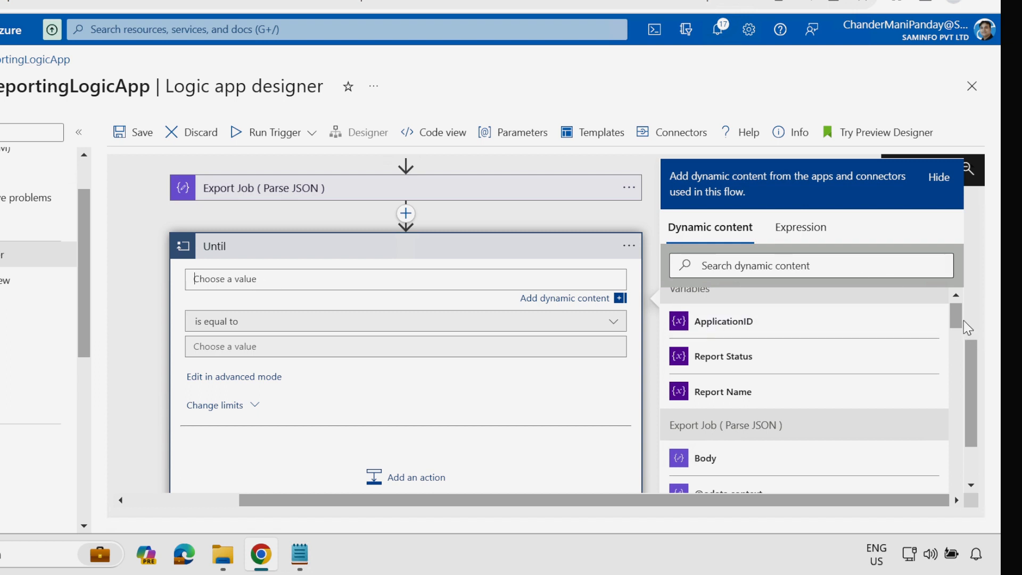
pyautogui.scroll(-2, 961, 322)
pyautogui.moveTo(958, 318); pyautogui.dragTo(961, 337)
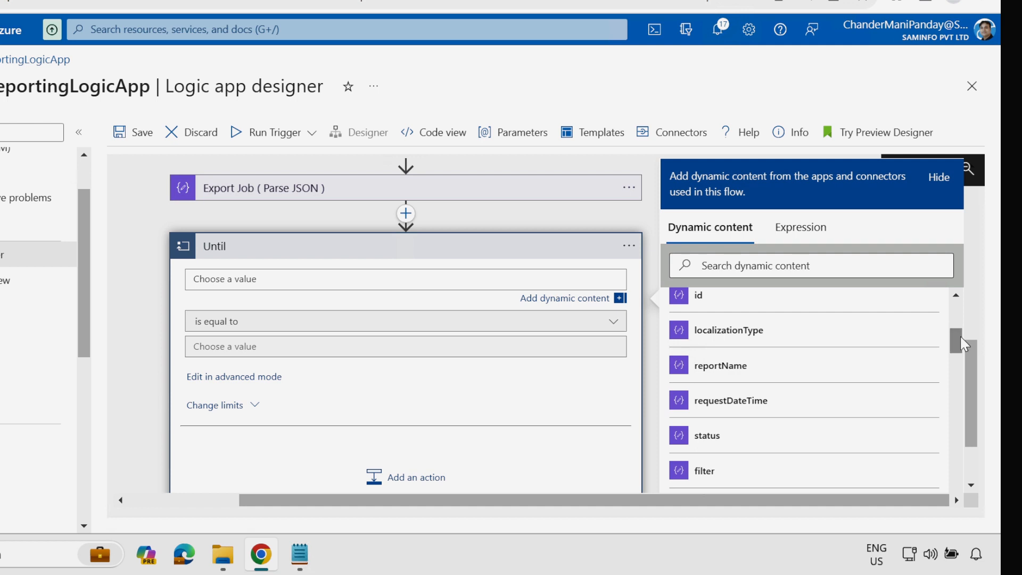
pyautogui.click(709, 449)
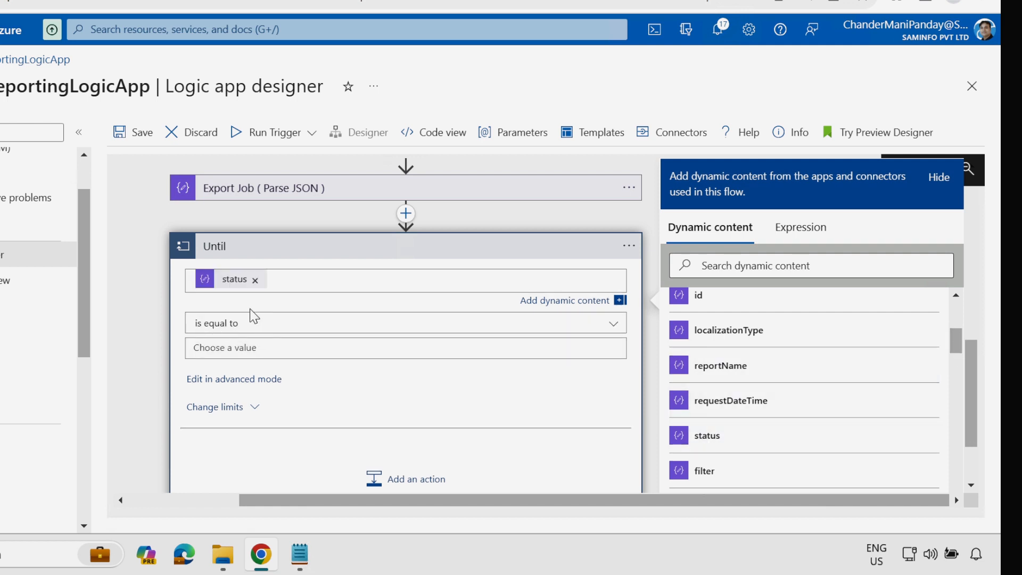
pyautogui.click(236, 349)
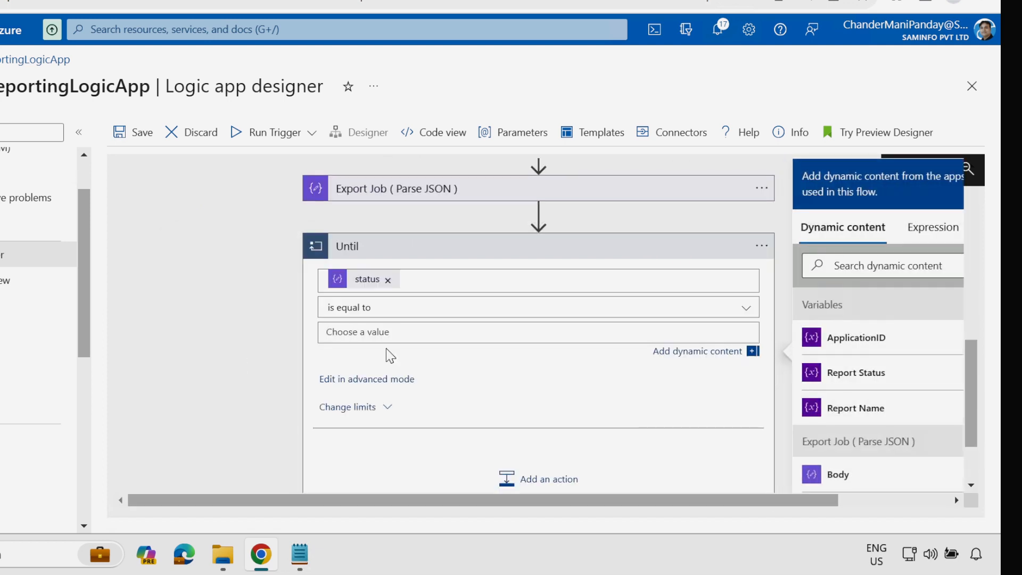
pyautogui.write('Completed')
pyautogui.click(606, 390)
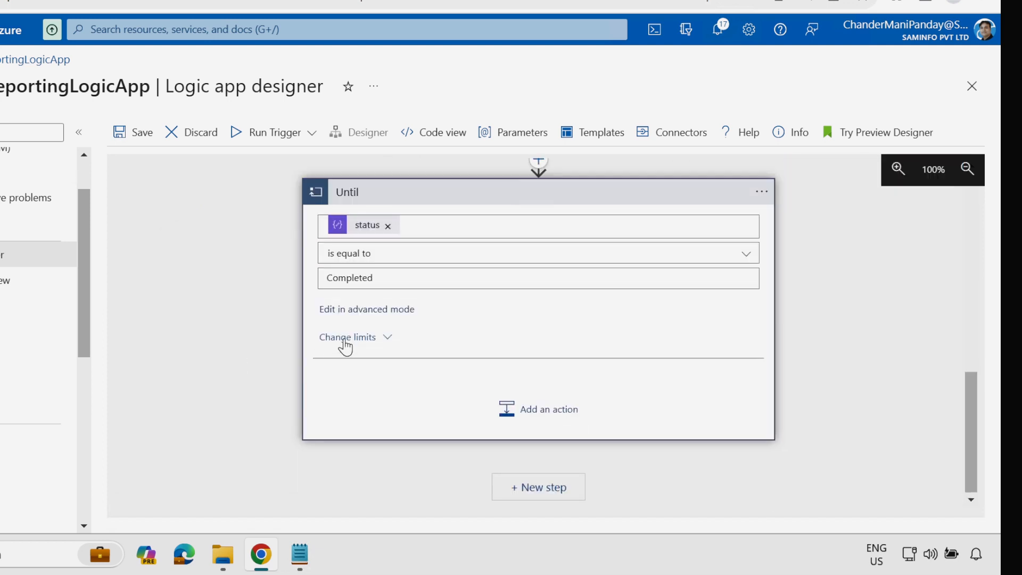
# Set the Until loop's count limit to 10
pyautogui.click(387, 338)
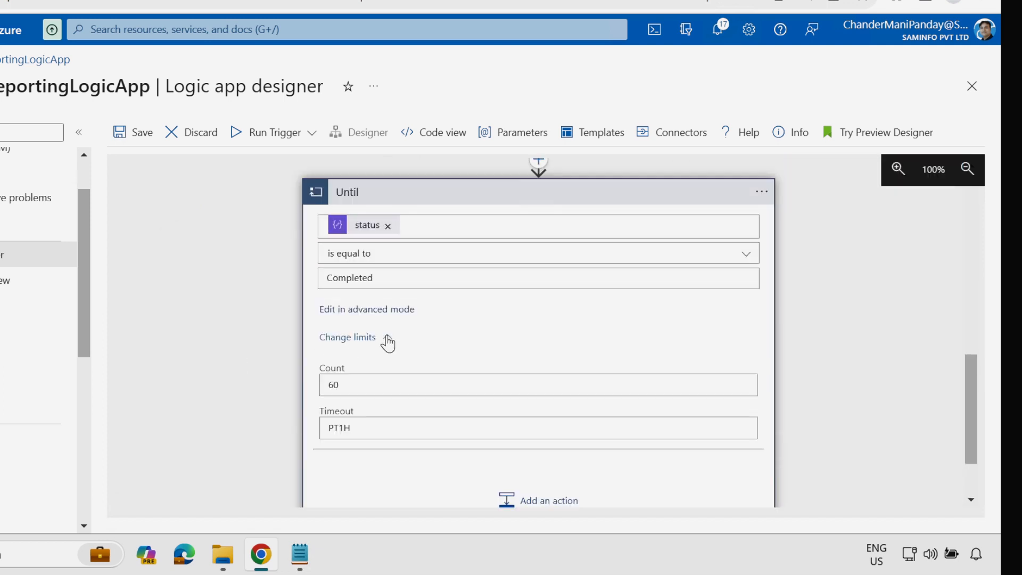
pyautogui.doubleClick(341, 386)
pyautogui.write('10')
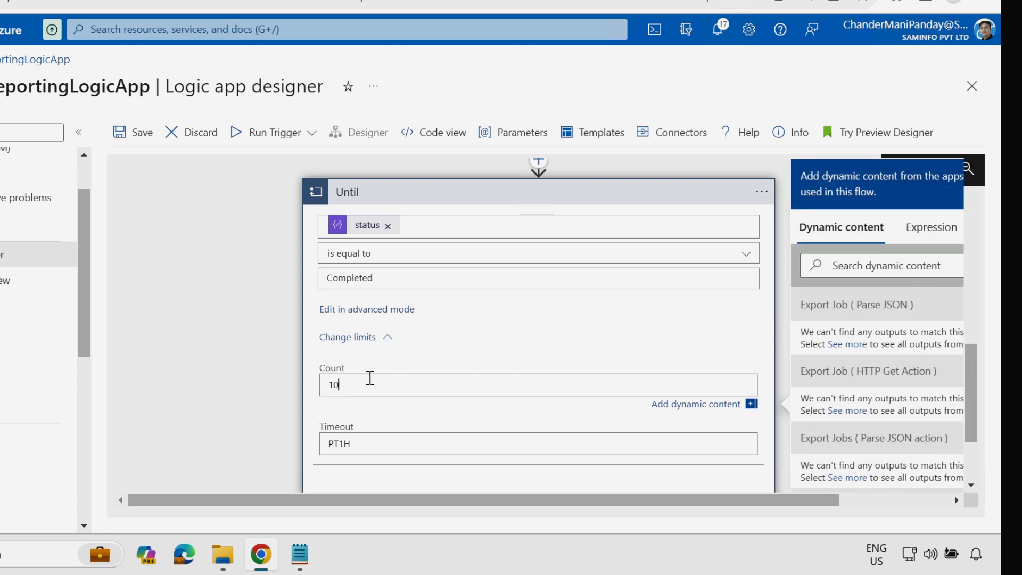
pyautogui.click(387, 337)
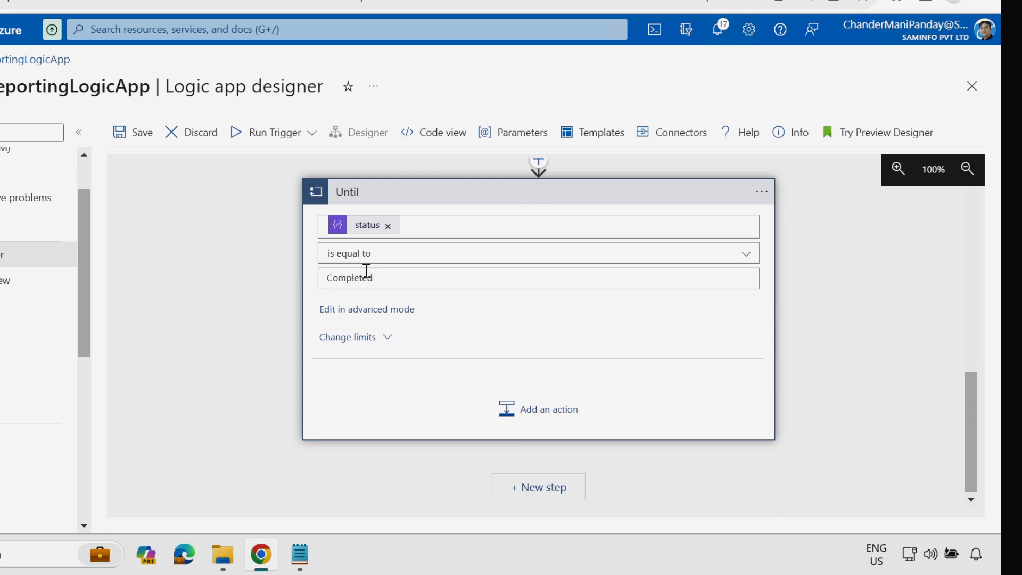
# Add a Schedule Delay action inside the Until loop
pyautogui.click(532, 413)
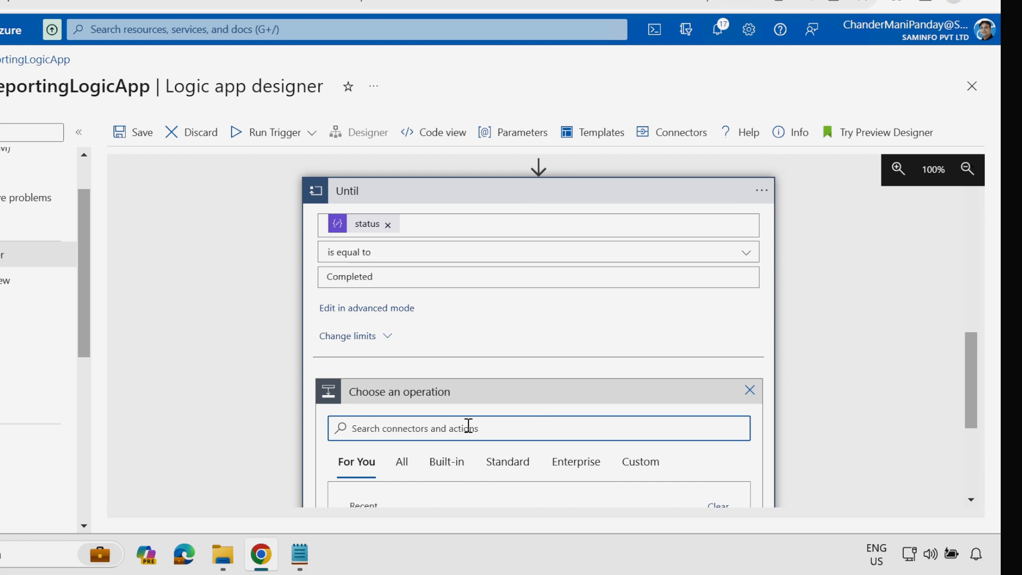
pyautogui.write('delay')
pyautogui.scroll(-3, 977, 392)
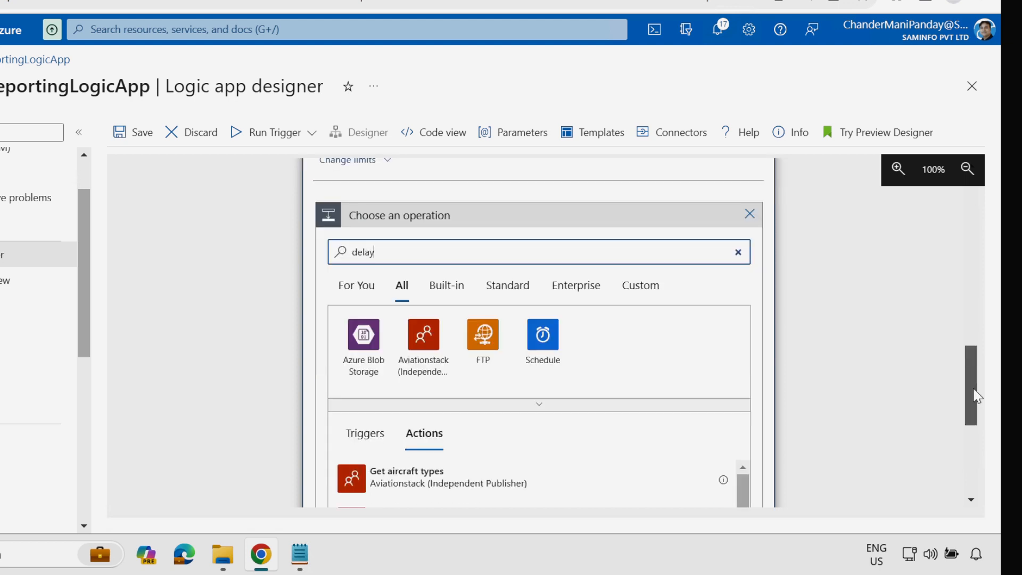
pyautogui.click(543, 329)
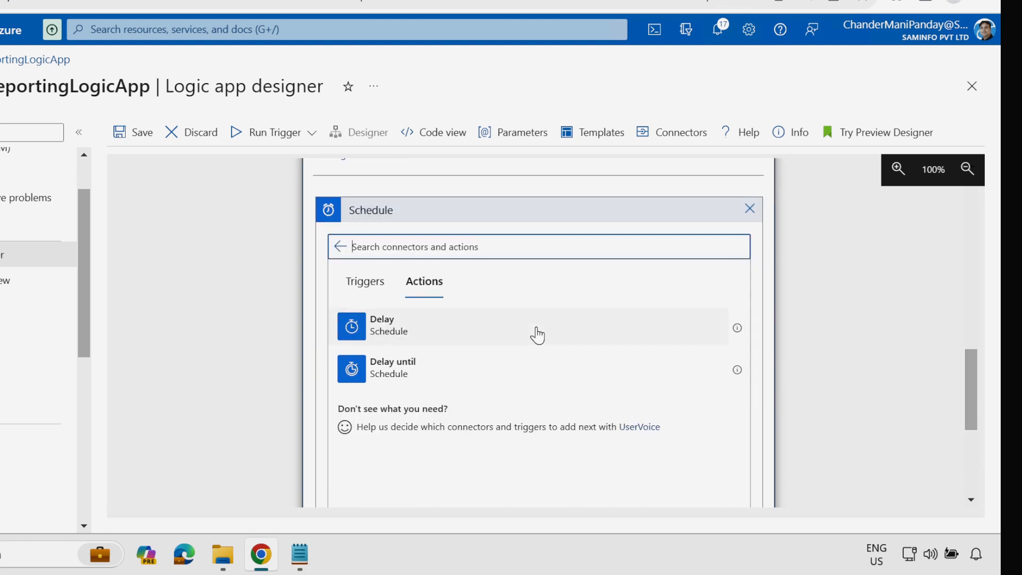
pyautogui.click(380, 331)
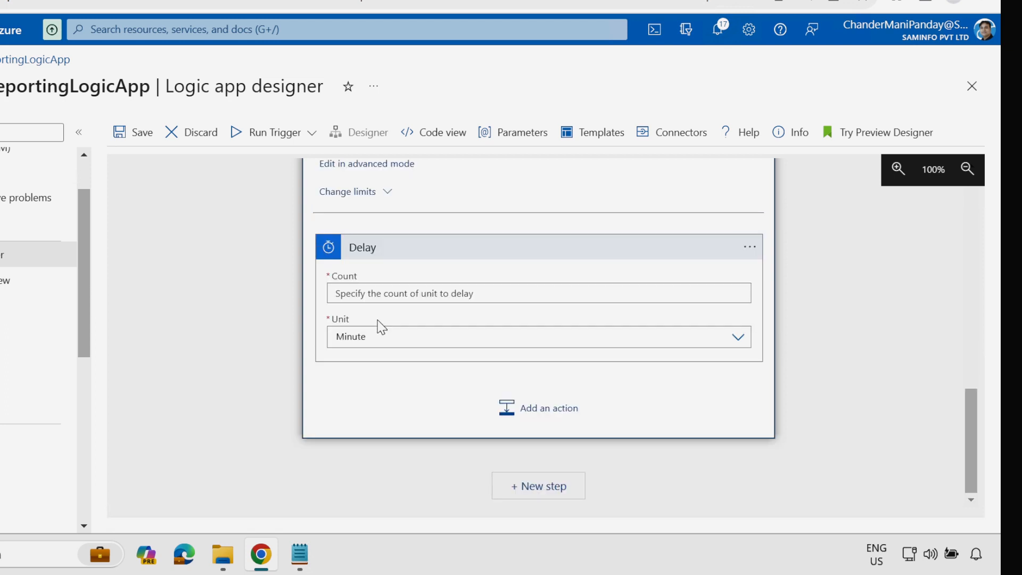
# Configure the Delay action with a count of 5 and the unit Second
pyautogui.click(369, 297)
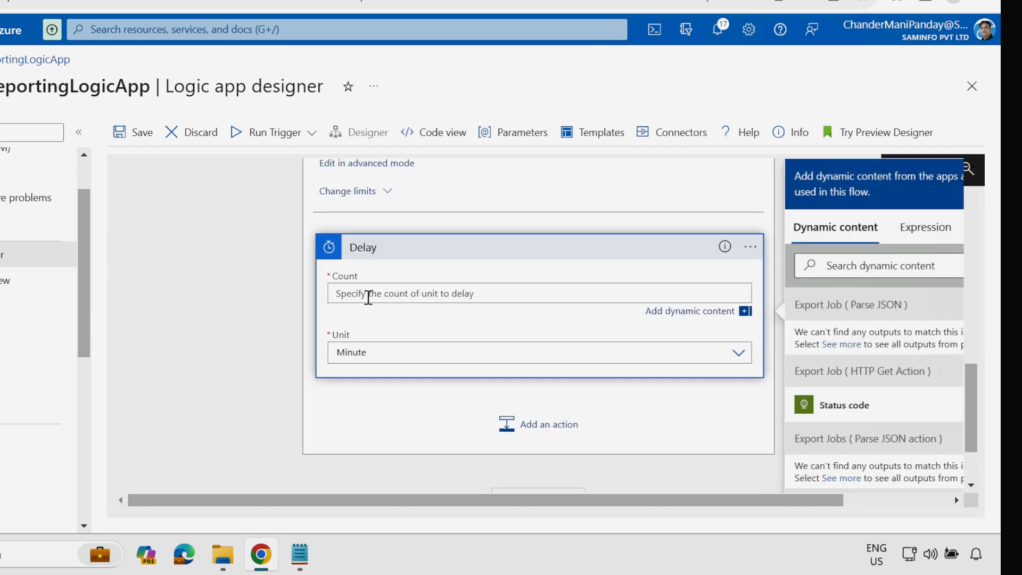
pyautogui.write('5')
pyautogui.click(369, 353)
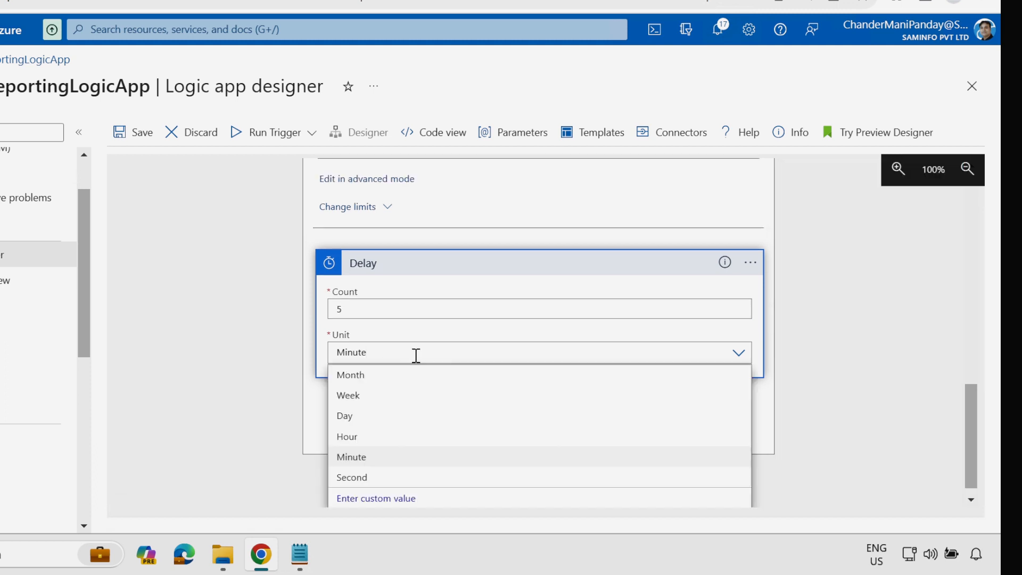
pyautogui.click(362, 478)
pyautogui.click(937, 428)
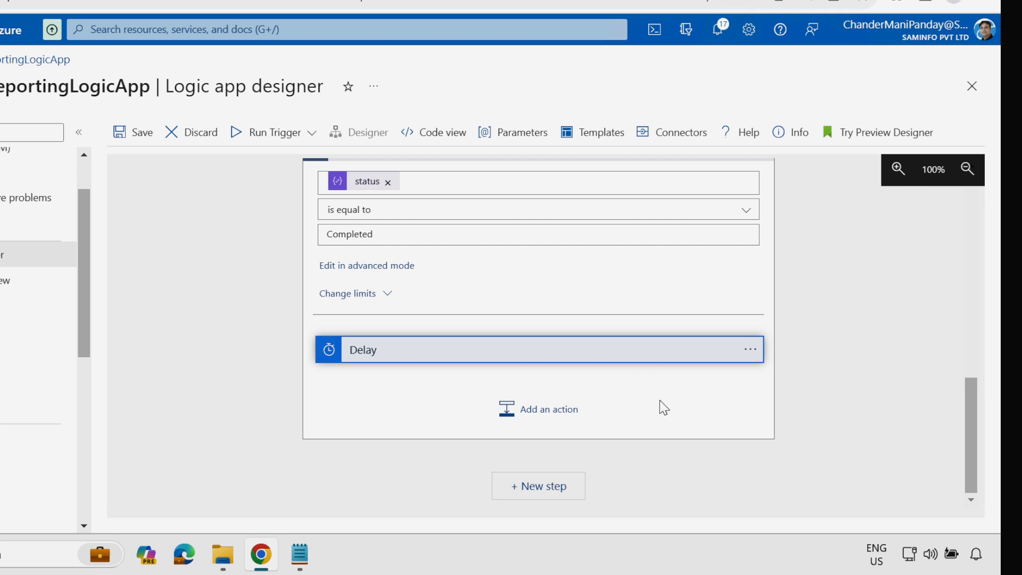
# Add an HTTP action after the Delay action inside the Until loop
pyautogui.click(540, 420)
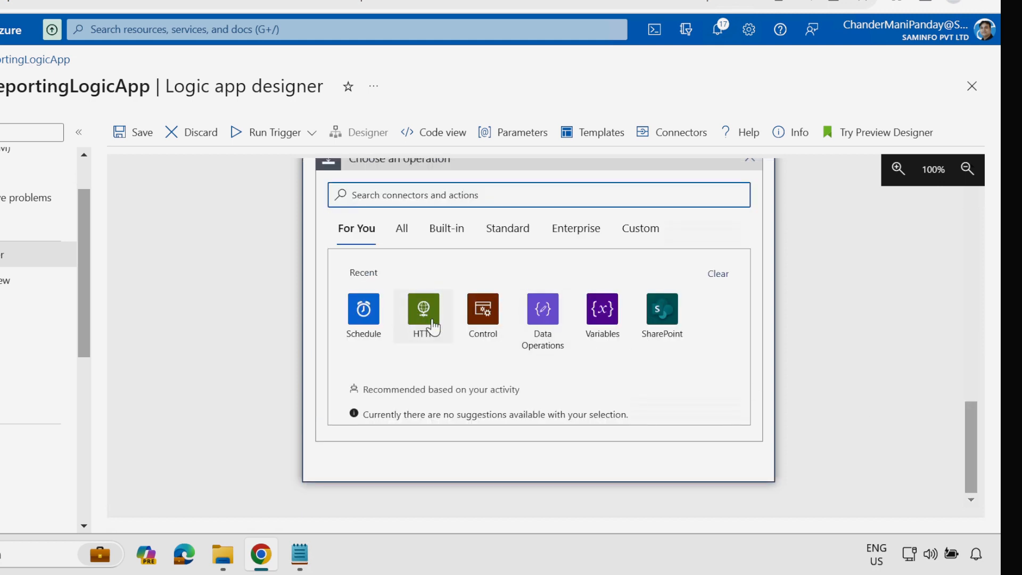
pyautogui.click(432, 321)
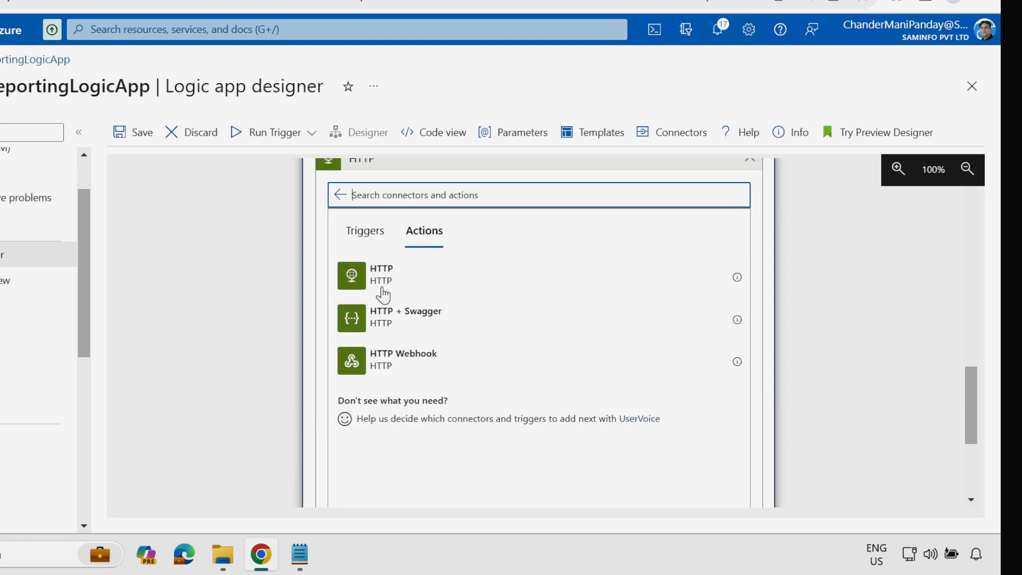
pyautogui.click(379, 276)
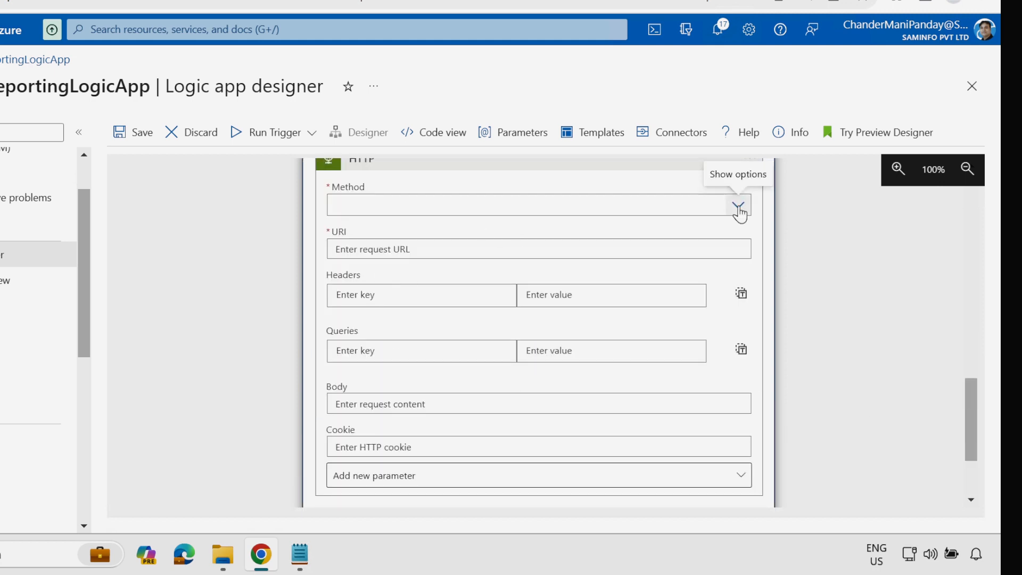
pyautogui.click(740, 210)
pyautogui.click(385, 233)
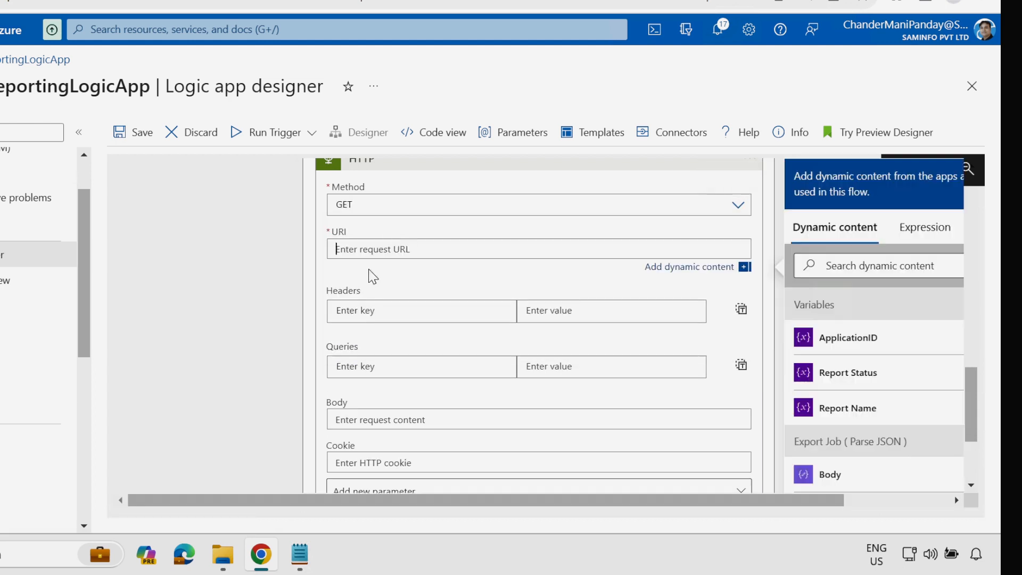
pyautogui.write("https://graph.microsoft.com/beta/deviceManagement/reports/exportJobs('')")
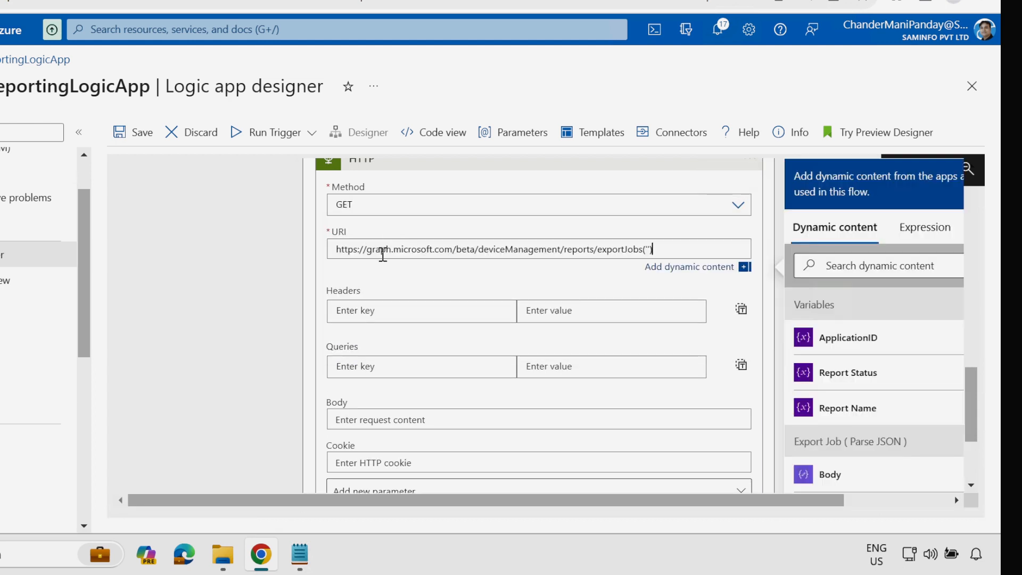
pyautogui.press('Left')
pyautogui.press('Left')
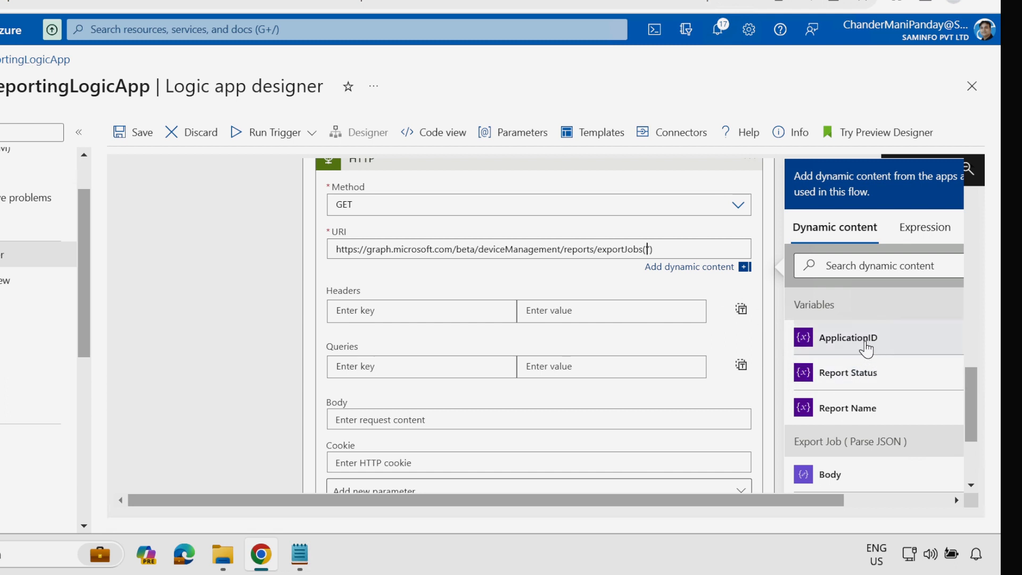
pyautogui.click(867, 349)
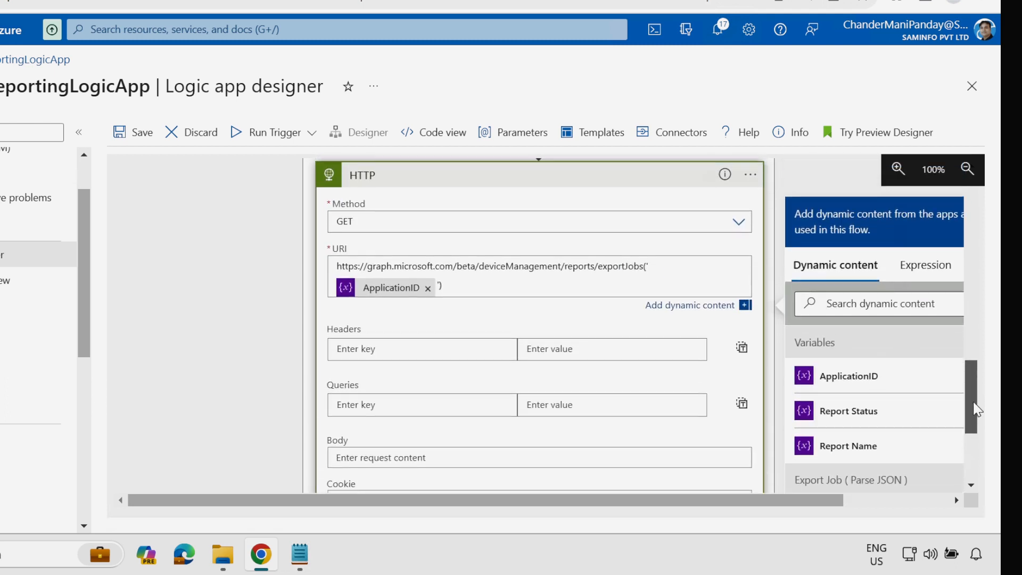
# Add the Authentication parameter to the HTTP action and set its type to Managed identity
pyautogui.moveTo(977, 410); pyautogui.dragTo(984, 450)
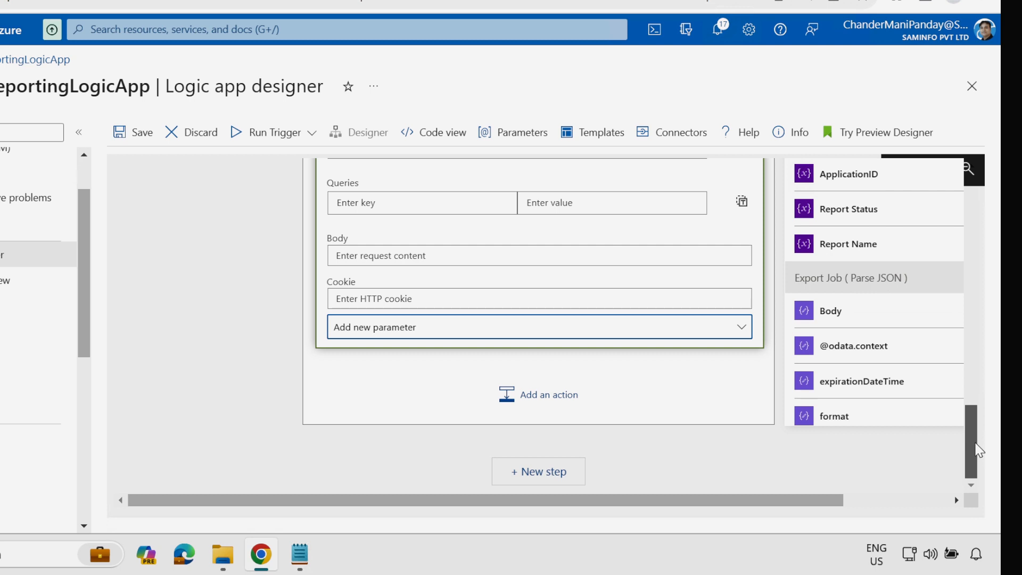
pyautogui.click(357, 337)
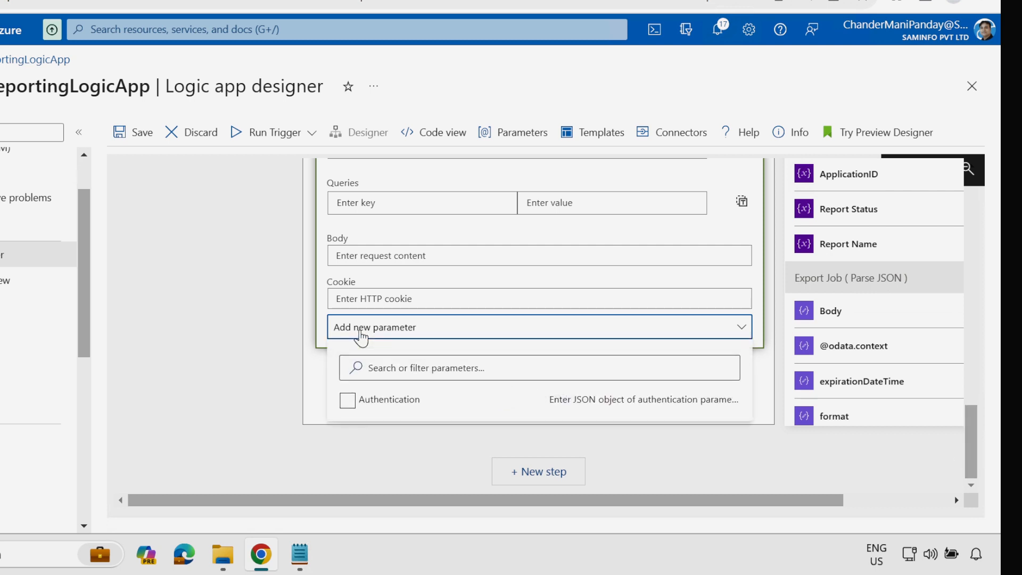
pyautogui.click(349, 400)
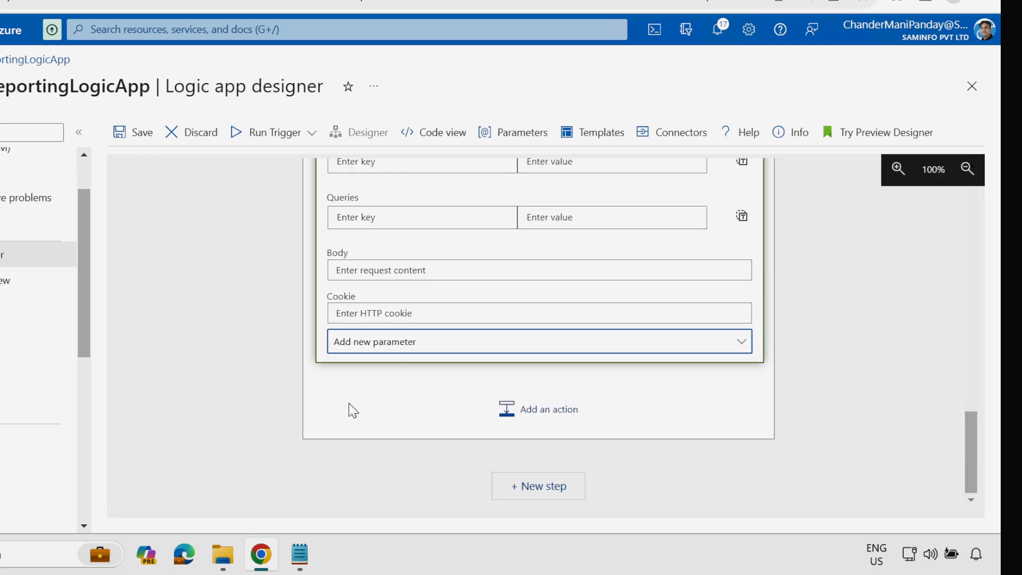
pyautogui.click(385, 387)
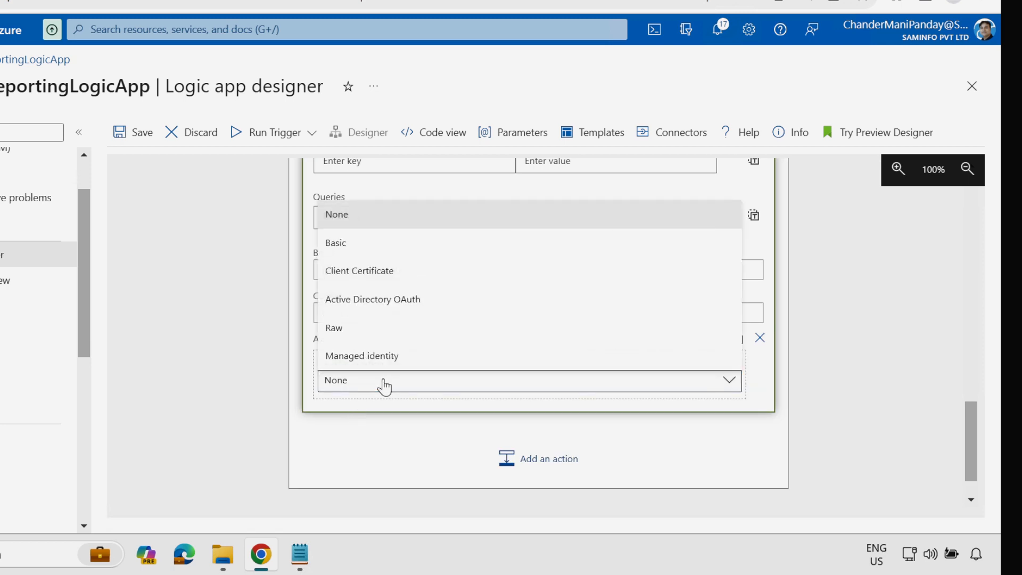
pyautogui.click(375, 362)
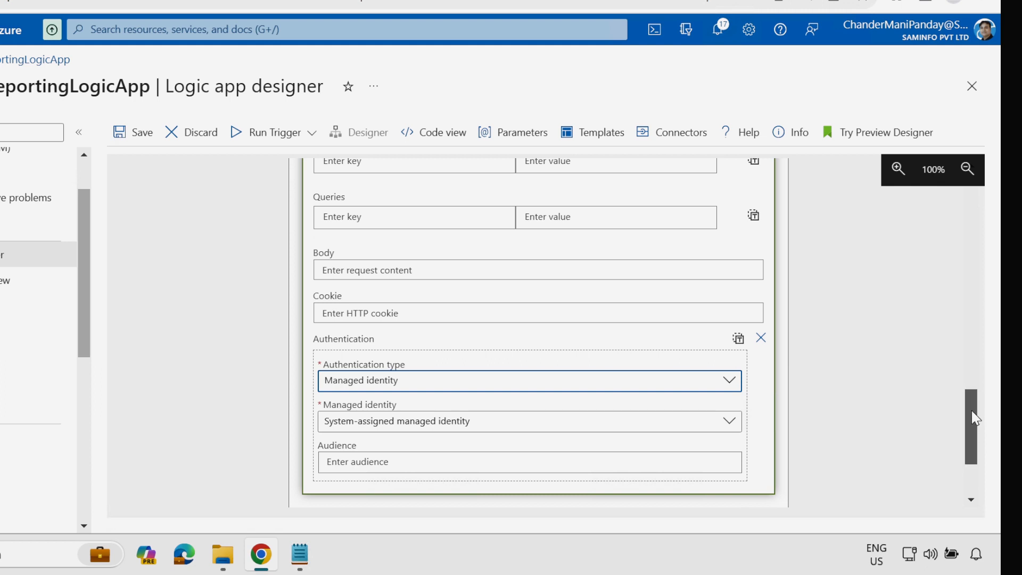
pyautogui.moveTo(972, 417); pyautogui.dragTo(972, 376)
pyautogui.click(406, 331)
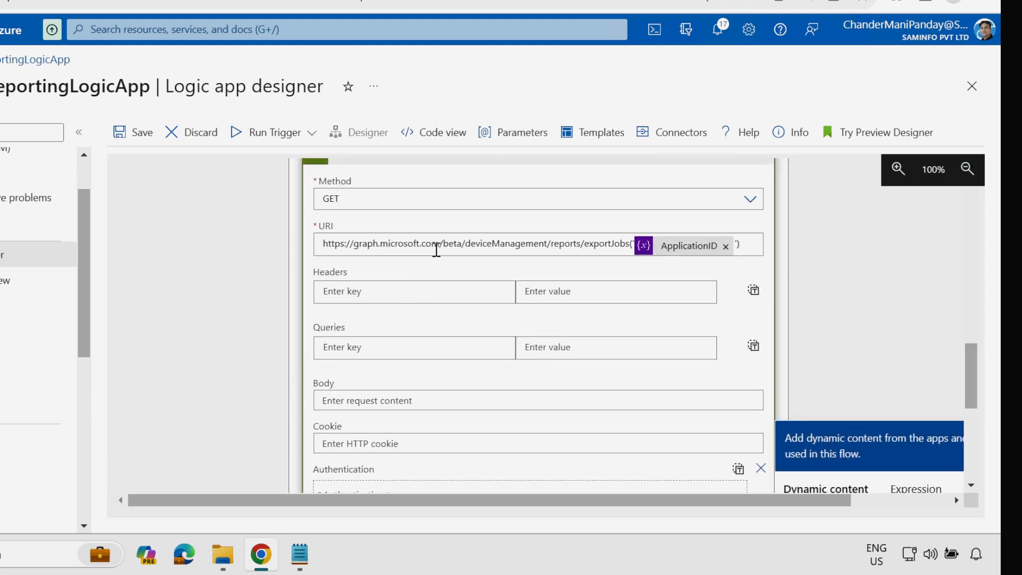
pyautogui.moveTo(439, 243); pyautogui.dragTo(323, 244)
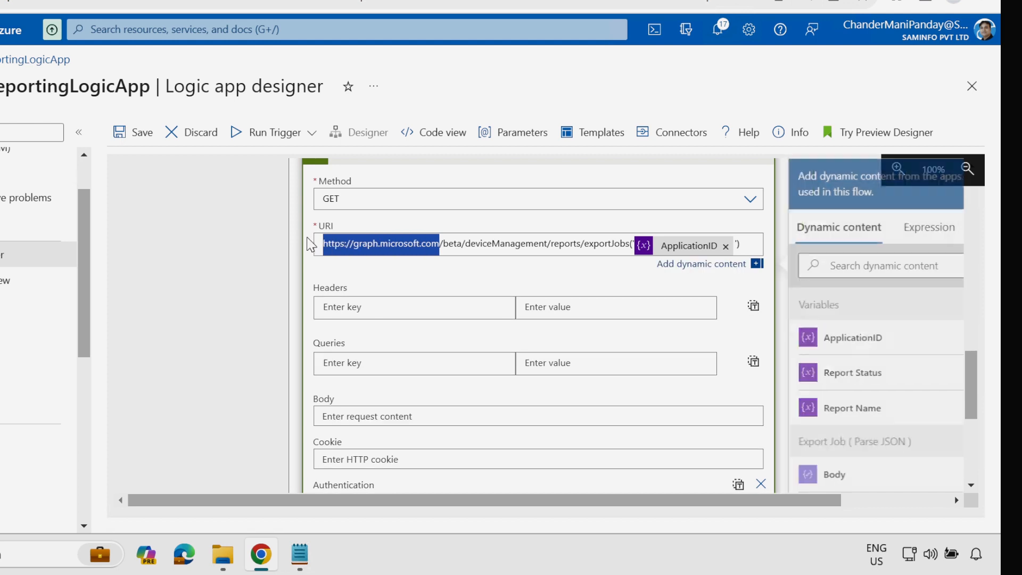
pyautogui.rightClick(396, 257)
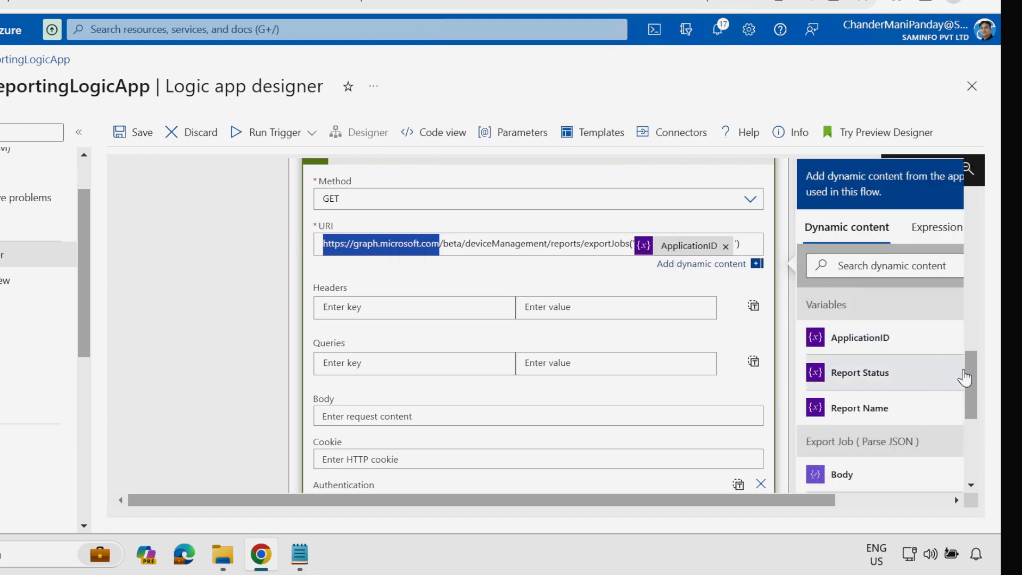
pyautogui.scroll(-5, 253, 376)
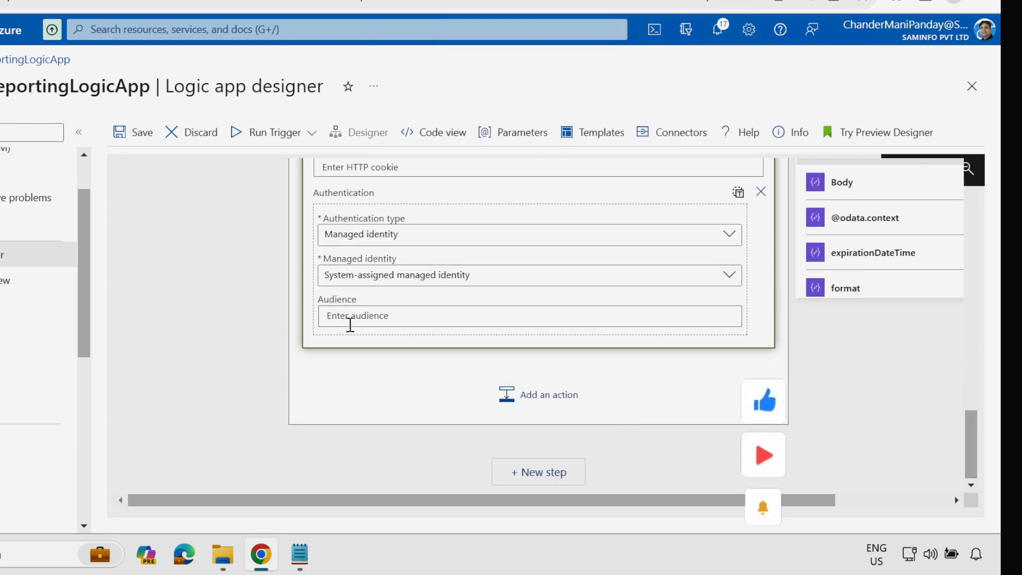
pyautogui.click(356, 321)
pyautogui.hotkey('ctrl', 'v')
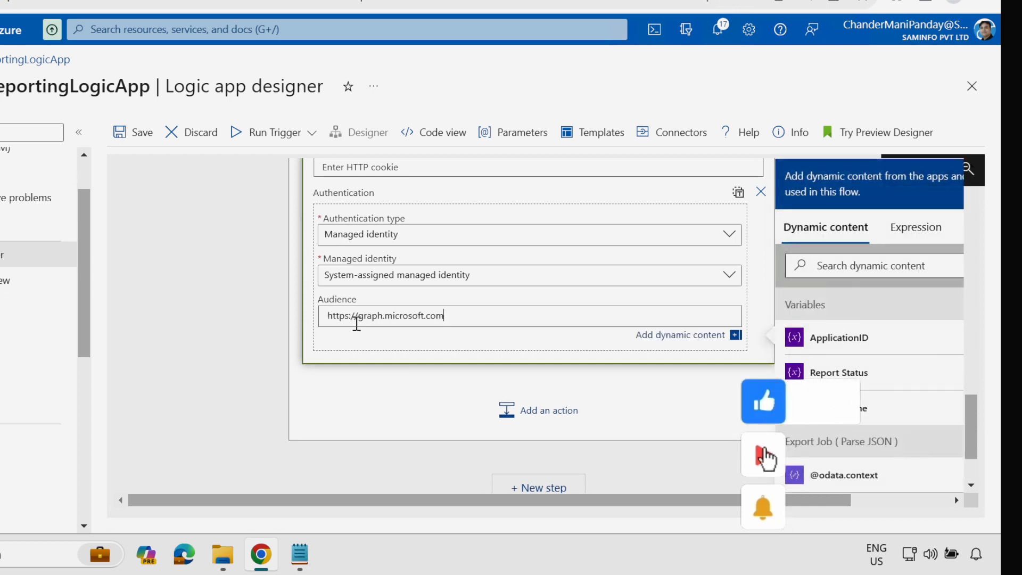
pyautogui.click(445, 422)
# Save and run the logic app, and check the progress of the Until action in the run view
pyautogui.click(130, 133)
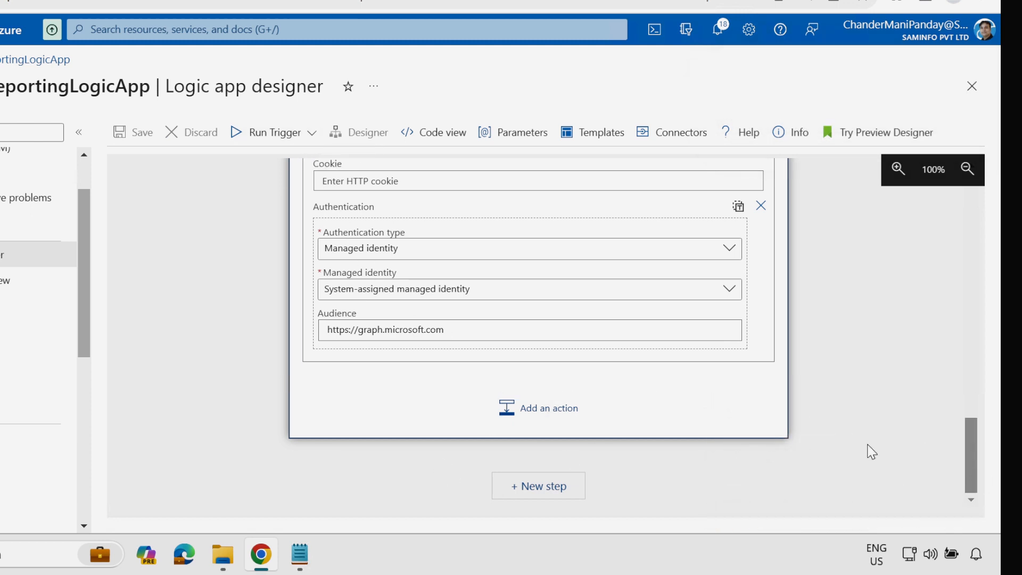
pyautogui.click(274, 132)
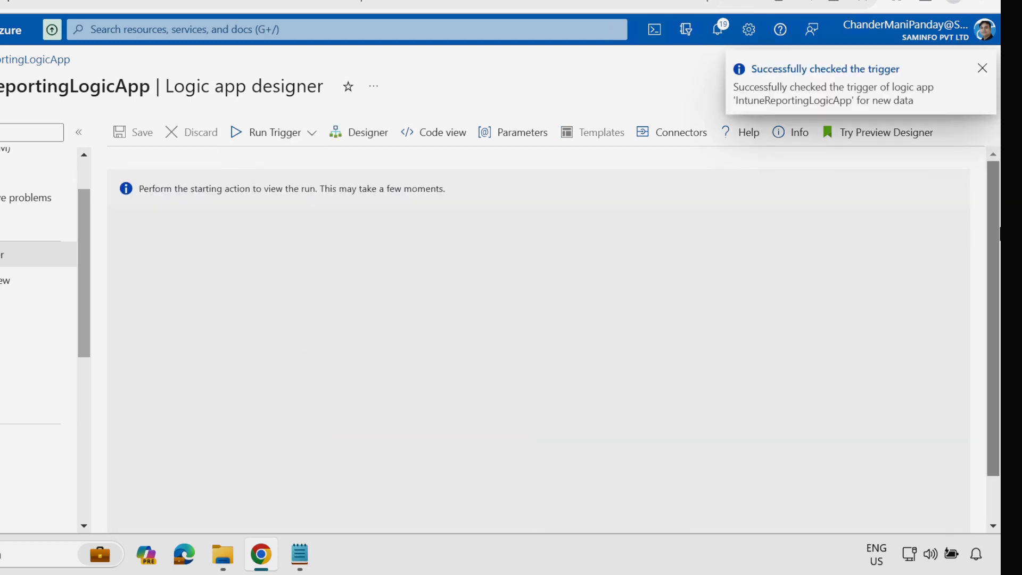
pyautogui.moveTo(973, 207); pyautogui.dragTo(969, 383)
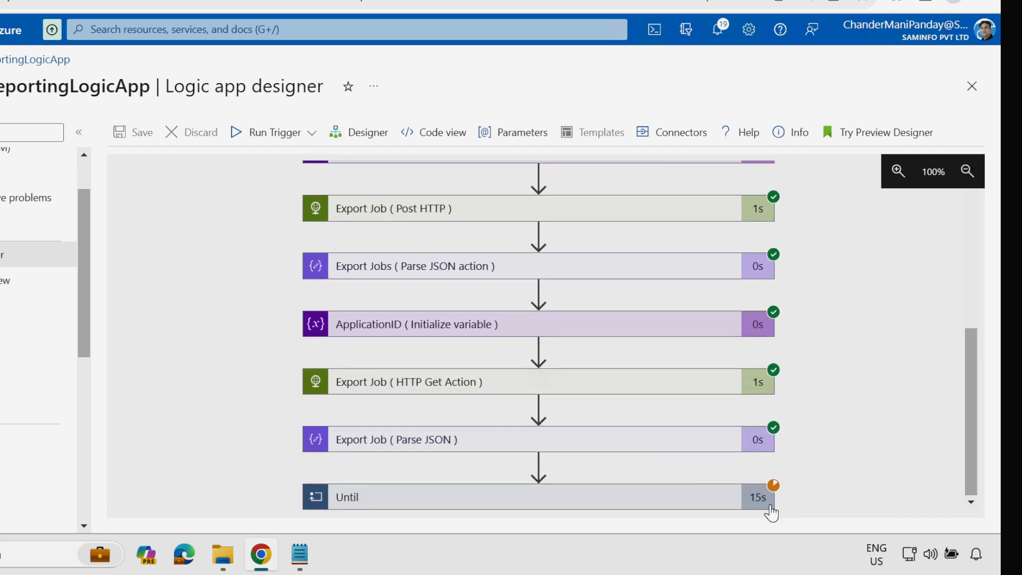
# Copy the JSON response body of the HTTP action in the first Until iteration and paste it into Notepad
pyautogui.moveTo(972, 378); pyautogui.dragTo(971, 440)
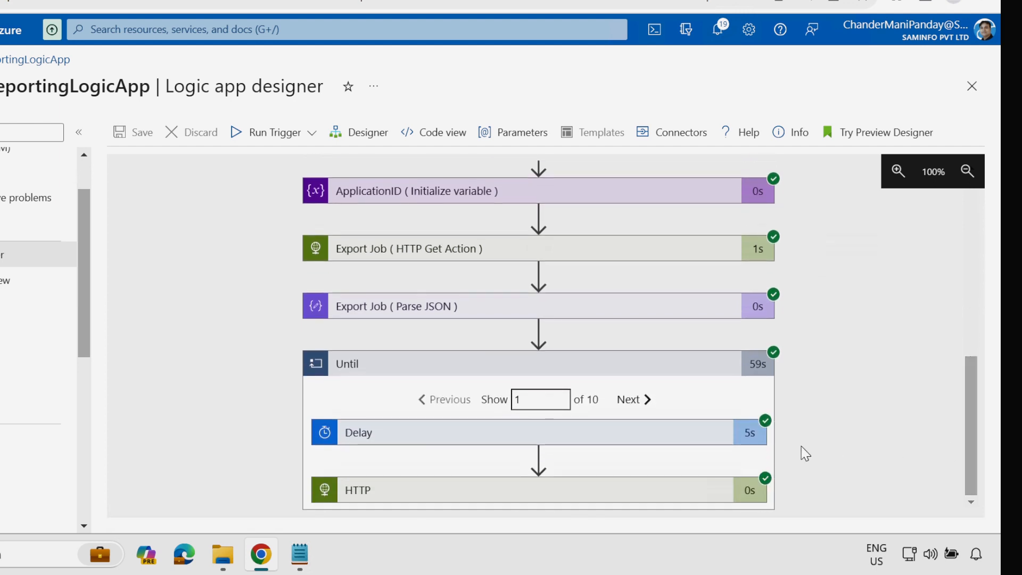
pyautogui.click(563, 490)
pyautogui.moveTo(974, 330); pyautogui.dragTo(975, 468)
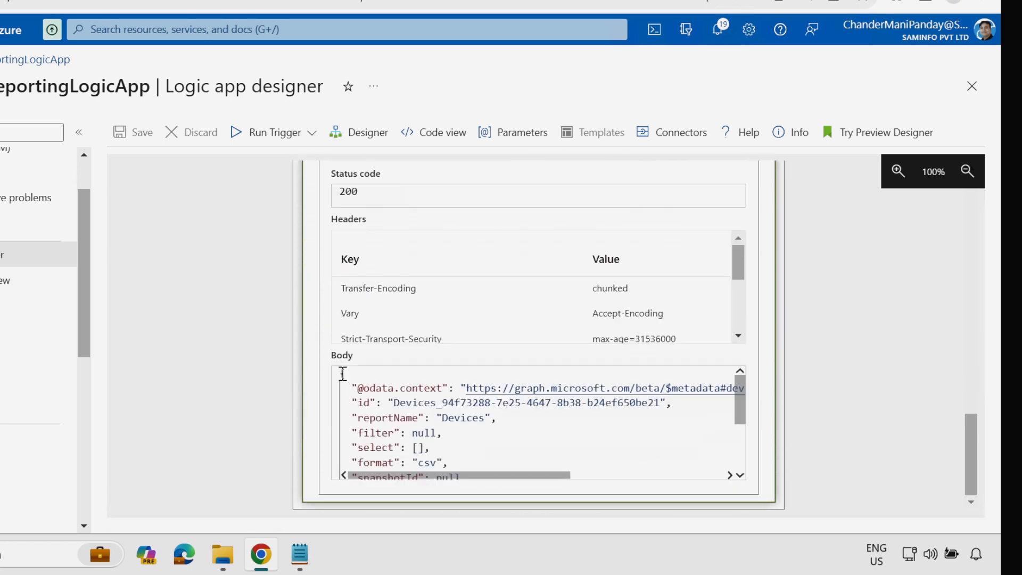
pyautogui.moveTo(343, 373); pyautogui.dragTo(406, 495)
pyautogui.hotkey('ctrl', 'c')
pyautogui.click(299, 553)
pyautogui.hotkey('ctrl', 'v')
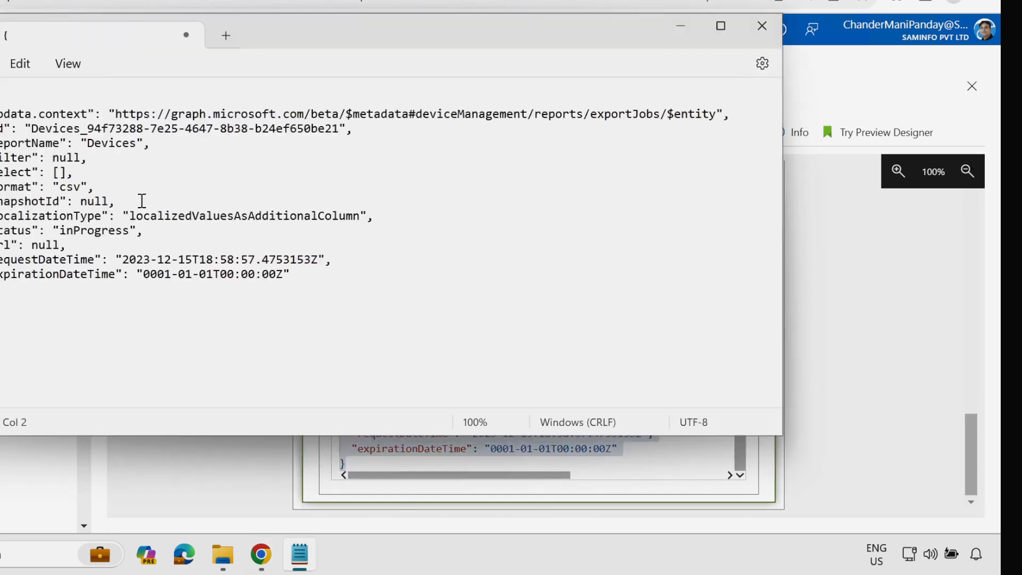
# Back in the logic app designer, add a Parse JSON action after HTTP inside the Until loop, with the HTTP Body as content
pyautogui.click(966, 448)
pyautogui.moveTo(971, 448); pyautogui.dragTo(979, 352)
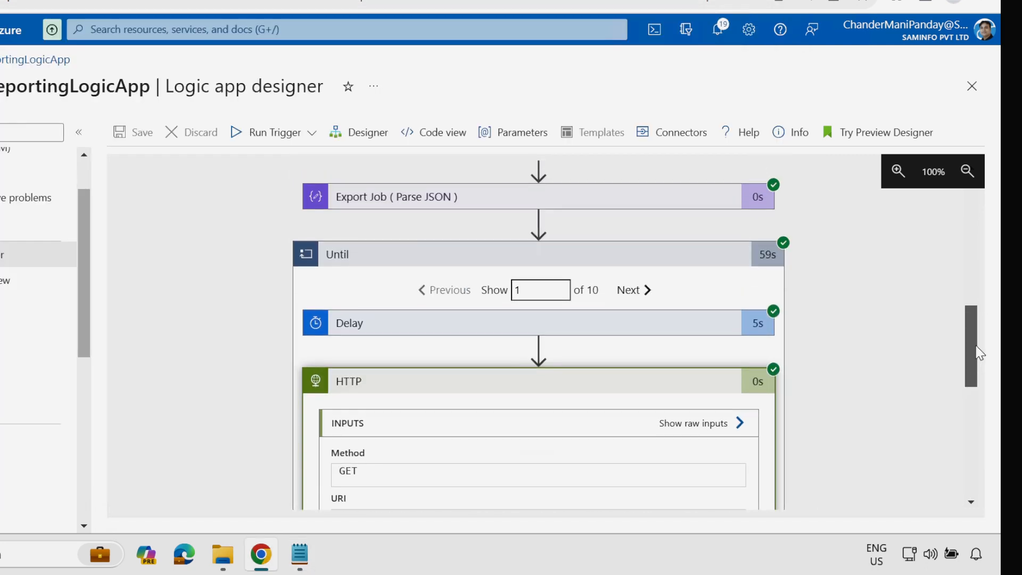
pyautogui.click(357, 140)
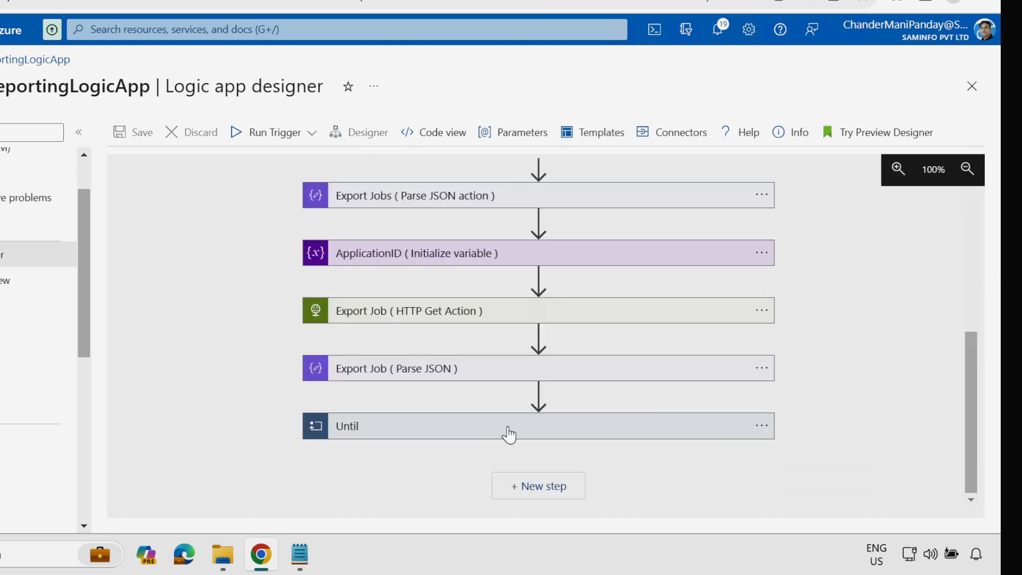
pyautogui.click(508, 435)
pyautogui.moveTo(971, 354); pyautogui.dragTo(972, 499)
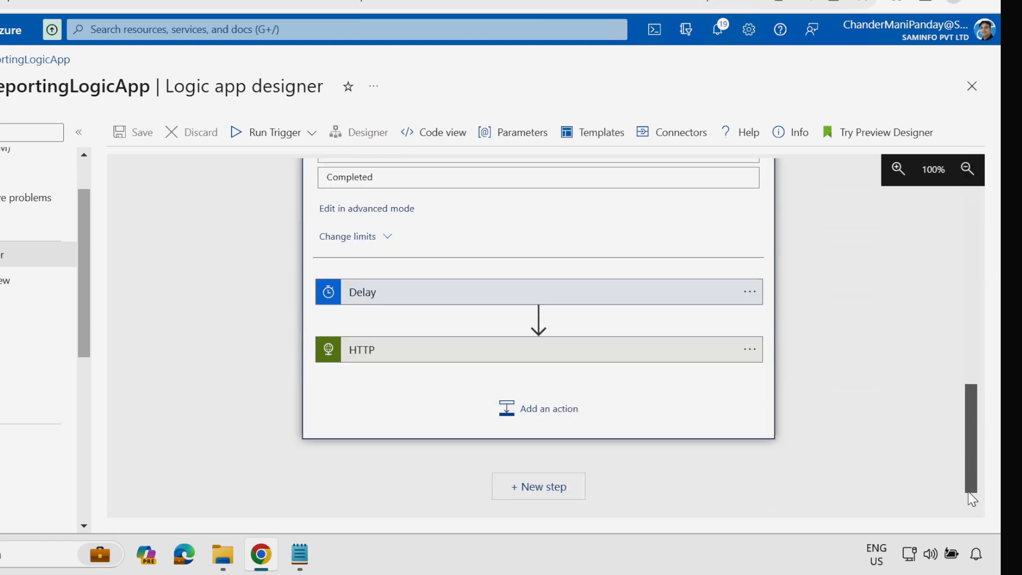
pyautogui.click(545, 421)
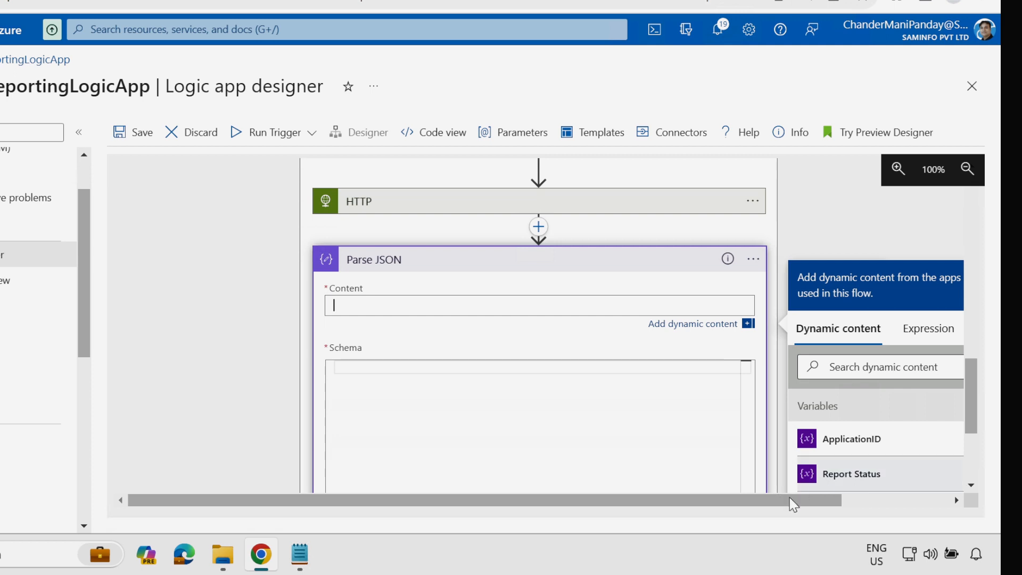
pyautogui.moveTo(789, 497); pyautogui.dragTo(900, 501)
pyautogui.moveTo(979, 407); pyautogui.dragTo(979, 447)
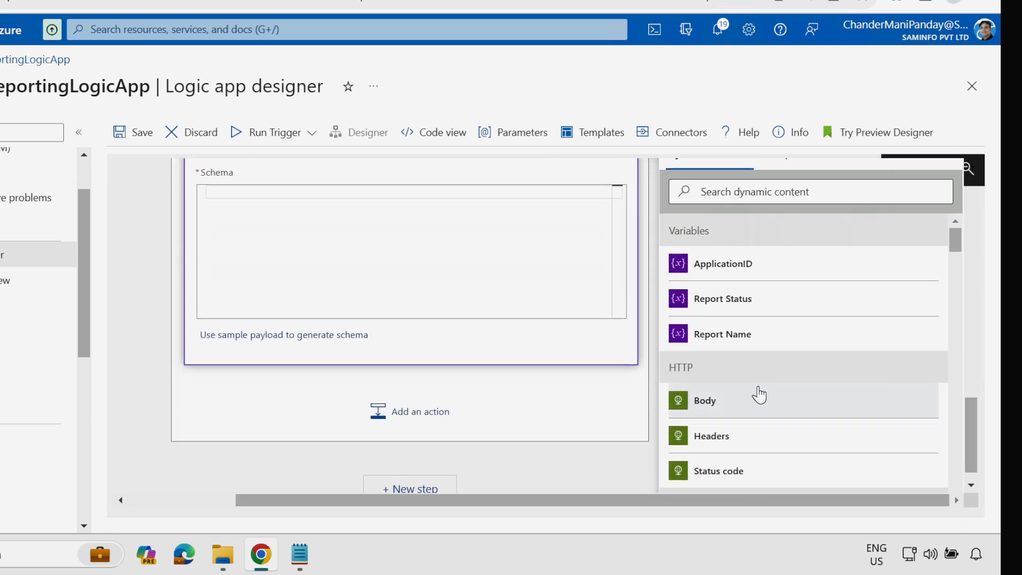
pyautogui.click(702, 406)
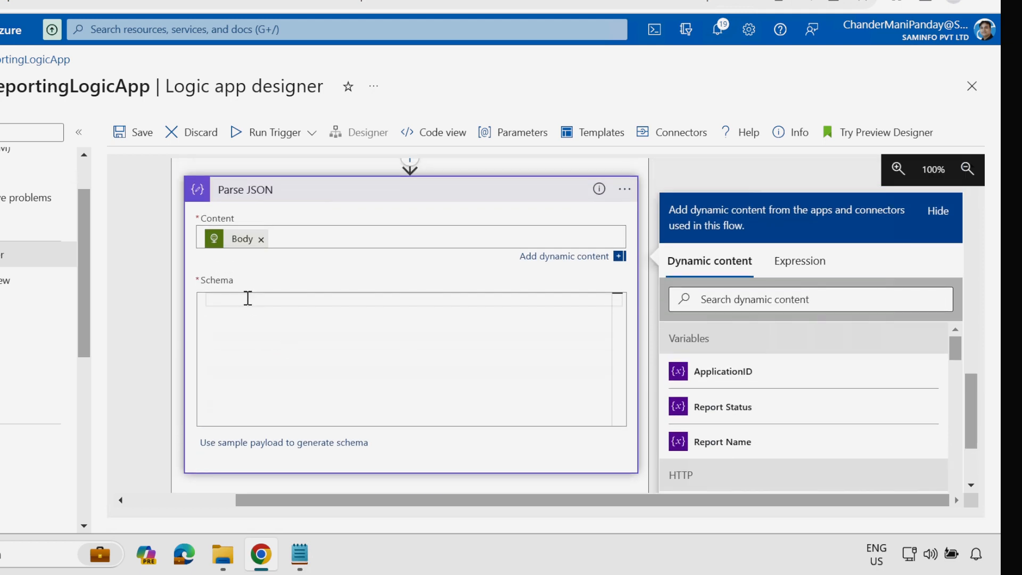
# Generate the Parse JSON schema from the sample payload stored in Notepad
pyautogui.click(248, 298)
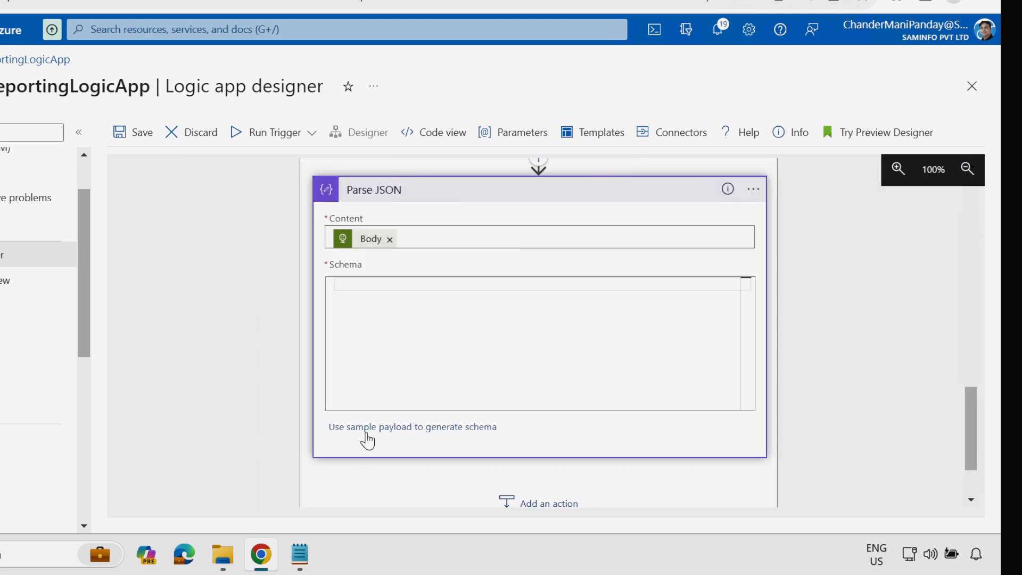
pyautogui.click(477, 431)
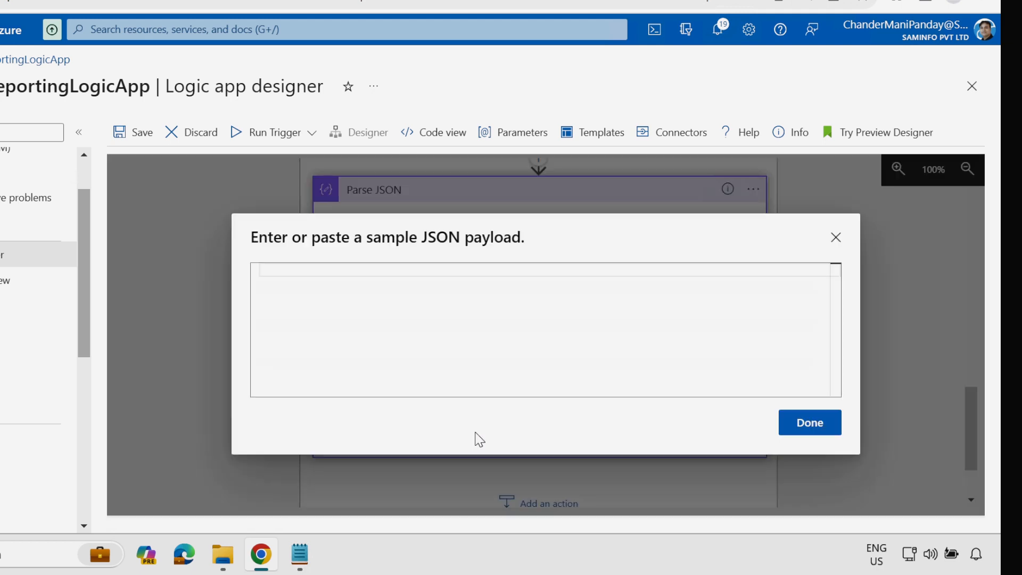
pyautogui.click(301, 556)
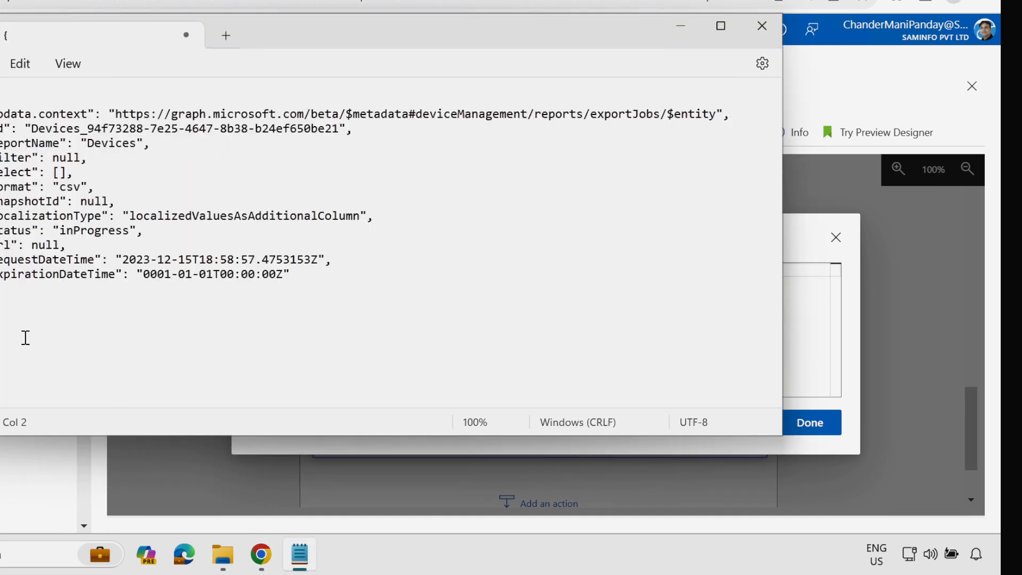
pyautogui.hotkey('ctrl', 'a')
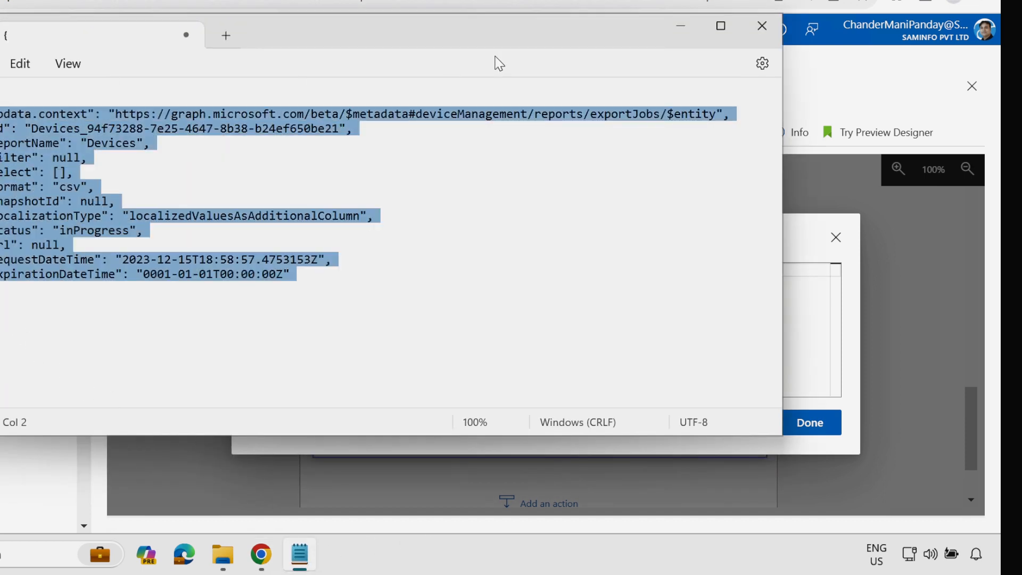
pyautogui.click(680, 26)
pyautogui.hotkey('ctrl', 'v')
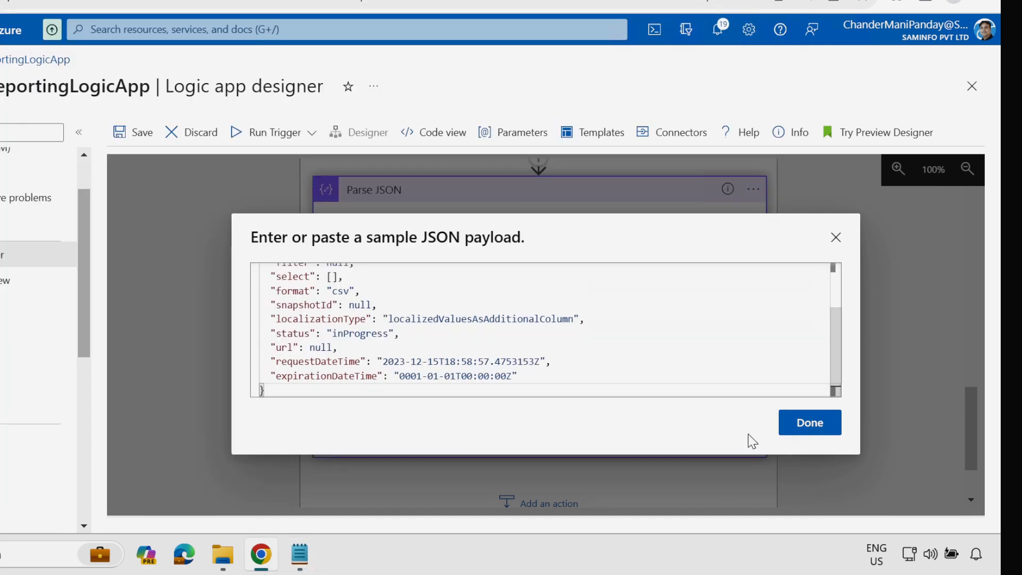
pyautogui.click(809, 423)
# Rename the Until action as "Checking Report Status is Completed ( Until action )" and save the logic app
pyautogui.moveTo(966, 465); pyautogui.dragTo(972, 367)
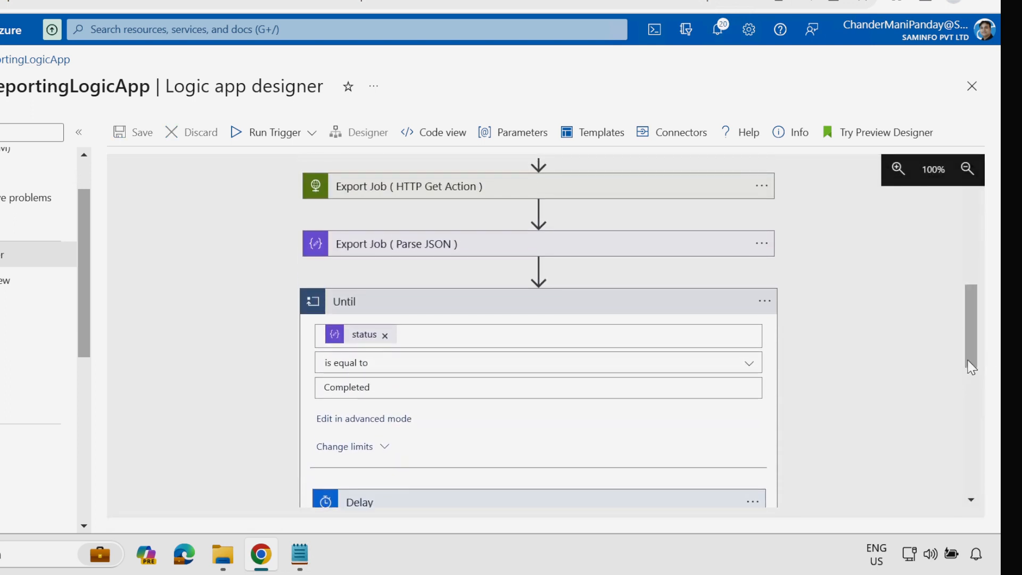
pyautogui.click(766, 303)
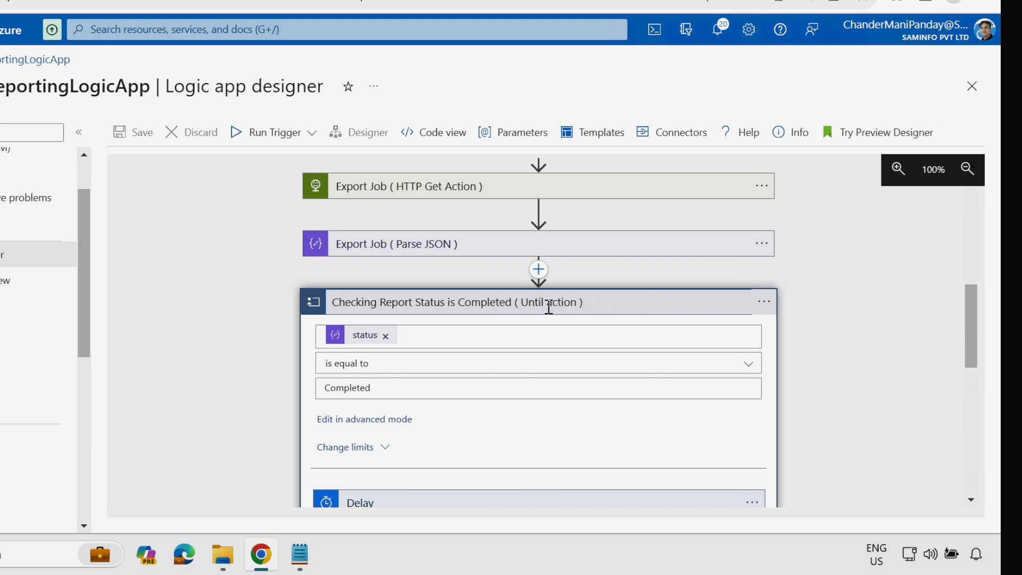
pyautogui.click(229, 184)
pyautogui.click(144, 137)
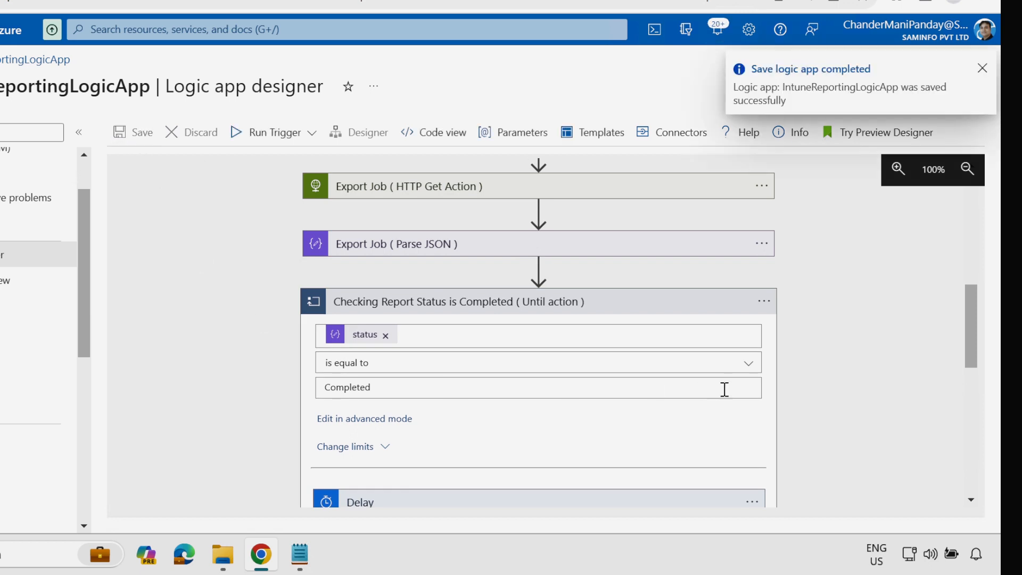
# Collapse the Until action and run the logic app
pyautogui.click(645, 313)
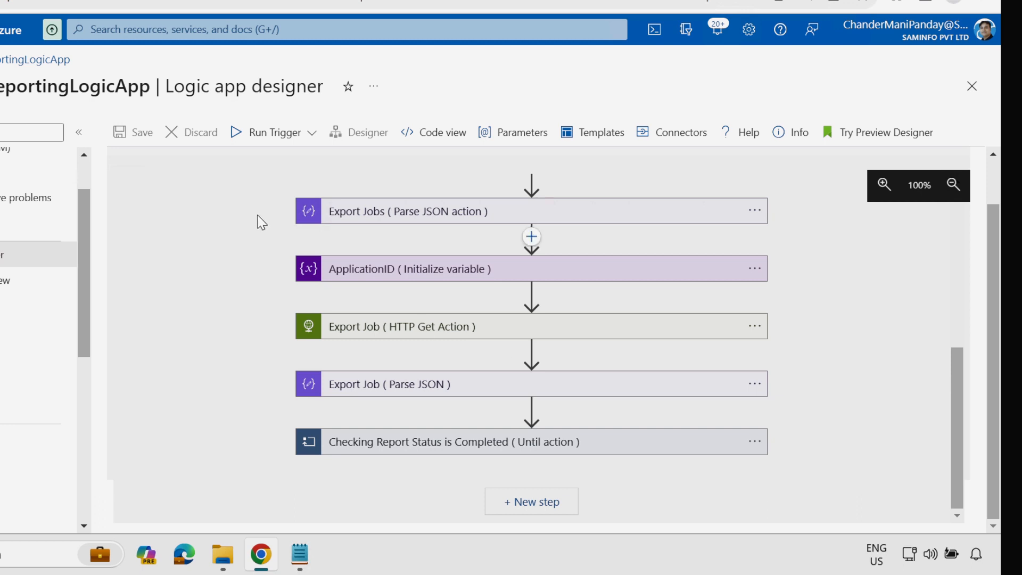
pyautogui.click(264, 134)
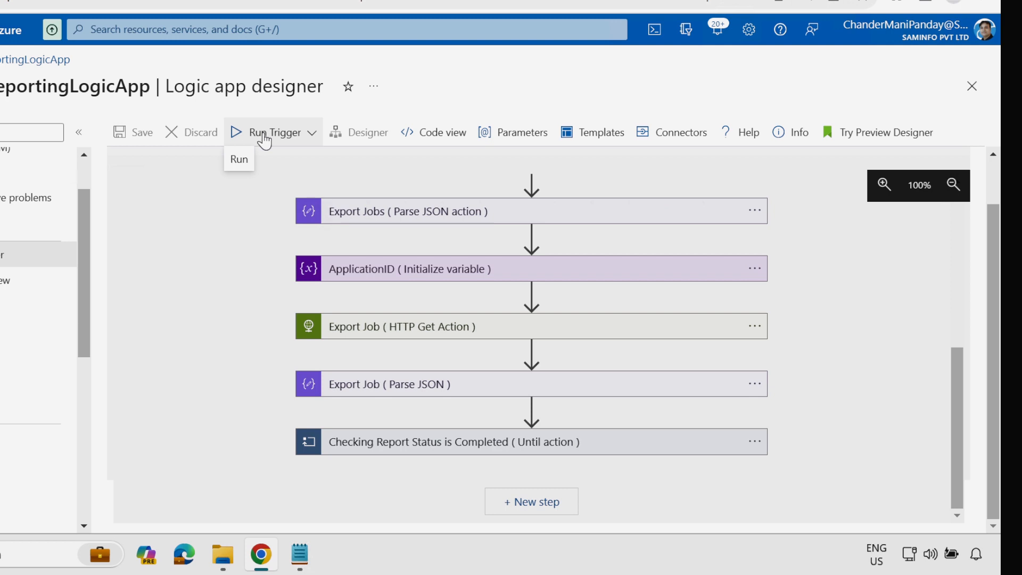
pyautogui.click(239, 162)
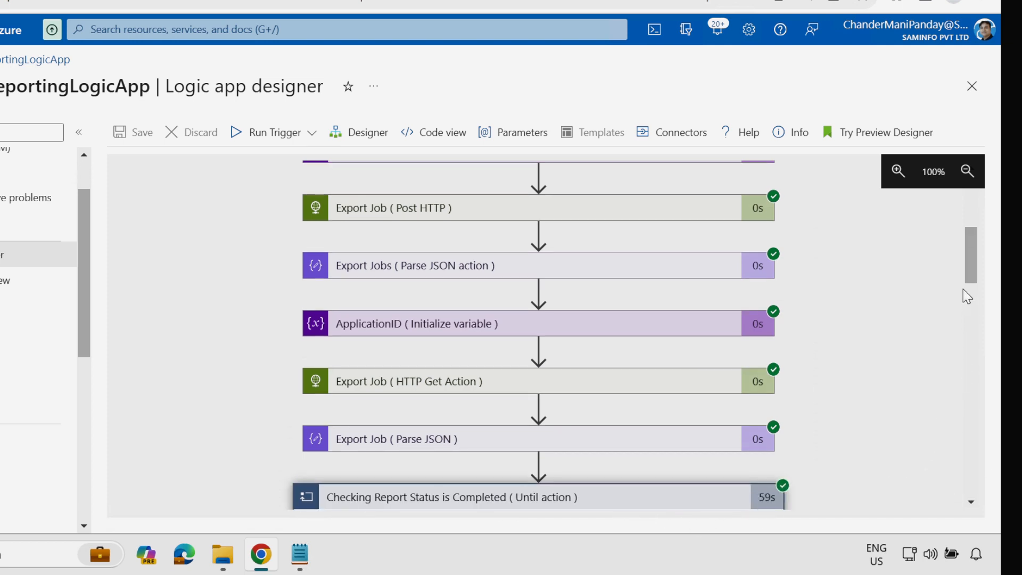
# Step through the Until iterations in the run view and examine the status and url in the HTTP response body
pyautogui.moveTo(970, 260); pyautogui.dragTo(970, 298)
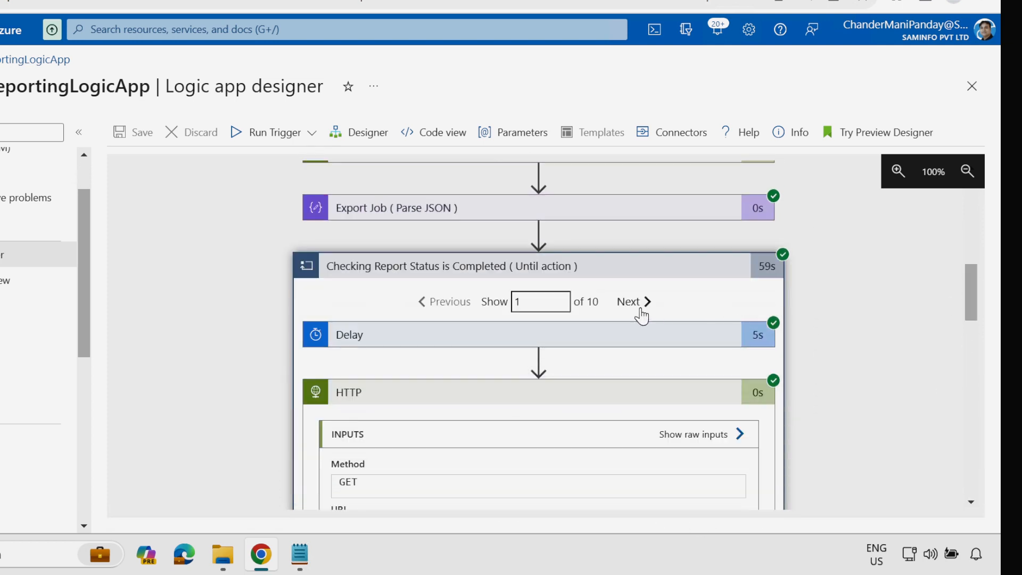
pyautogui.click(642, 316)
pyautogui.click(642, 315)
pyautogui.click(642, 315)
pyautogui.moveTo(970, 296); pyautogui.dragTo(962, 373)
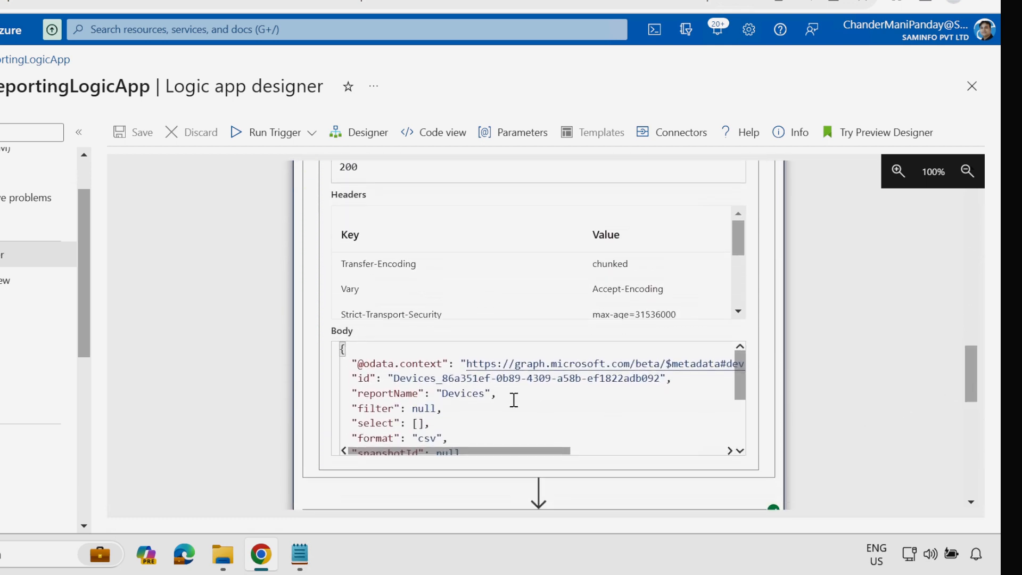
pyautogui.moveTo(741, 388); pyautogui.dragTo(520, 424)
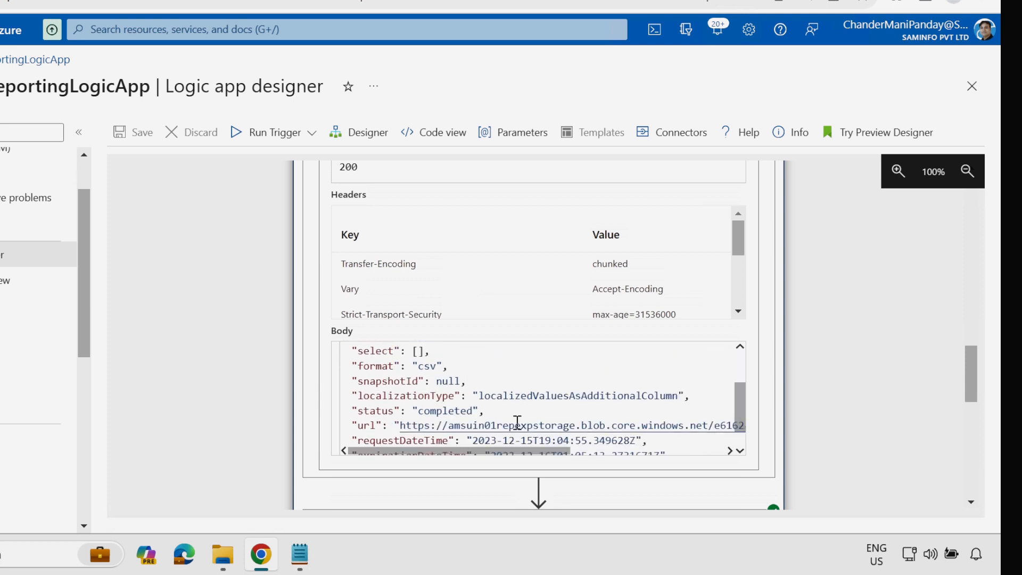
pyautogui.moveTo(418, 411); pyautogui.dragTo(471, 410)
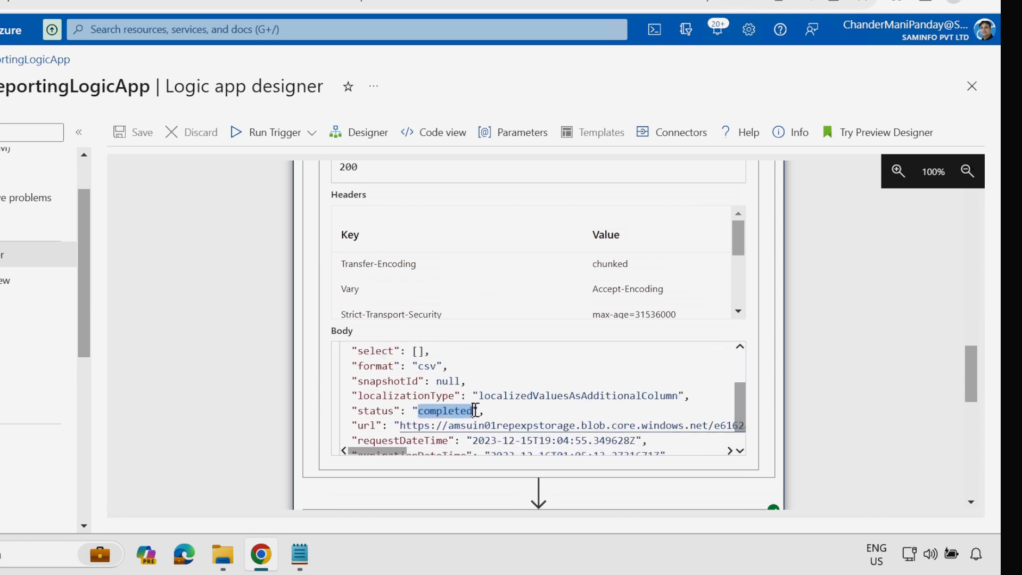
pyautogui.click(493, 410)
pyautogui.scroll(-1, 434, 392)
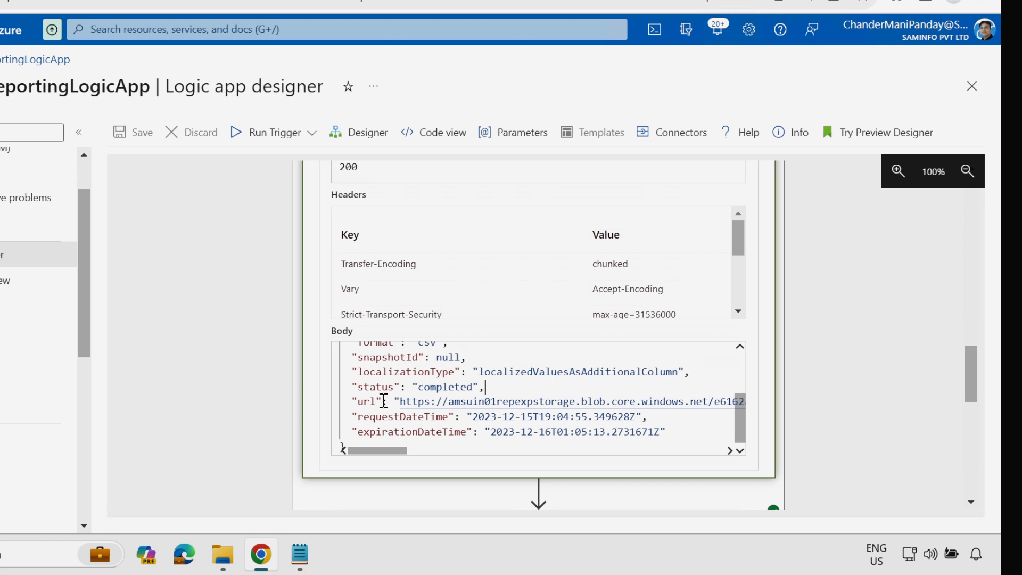
pyautogui.moveTo(395, 401); pyautogui.dragTo(682, 404)
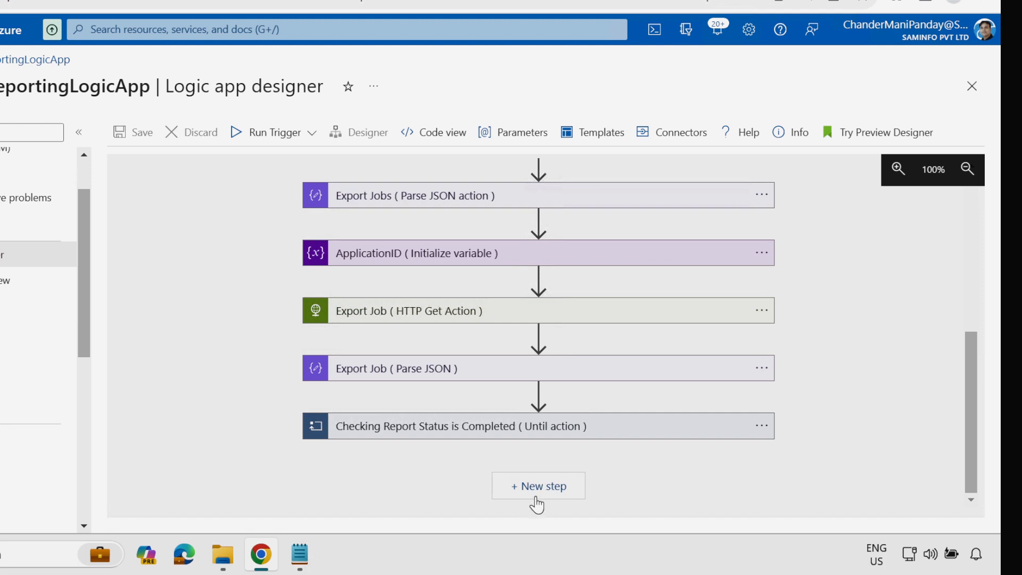
# Add an Initialize variable action after the Until action
pyautogui.click(535, 493)
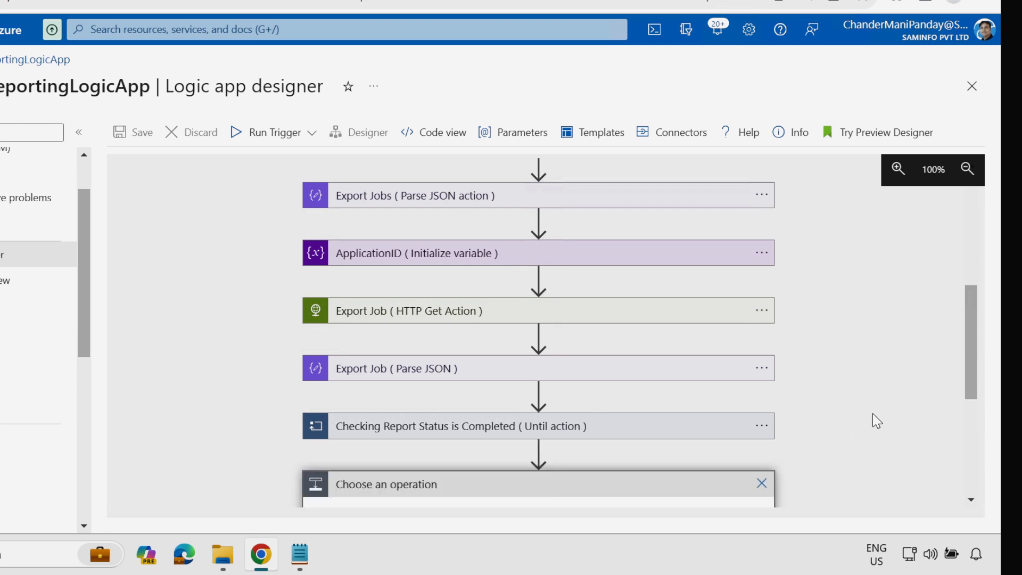
pyautogui.moveTo(965, 344); pyautogui.dragTo(976, 435)
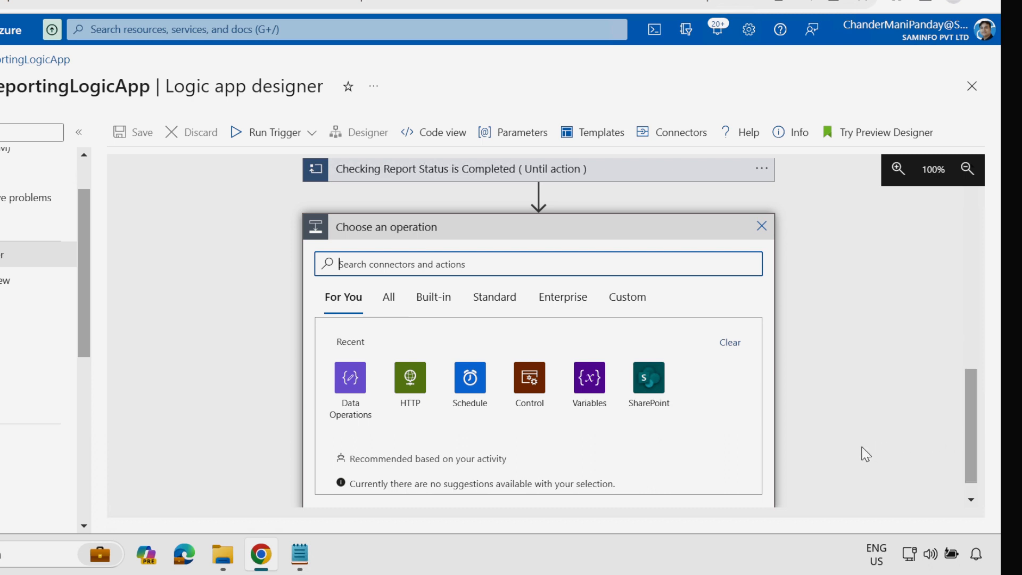
pyautogui.click(587, 408)
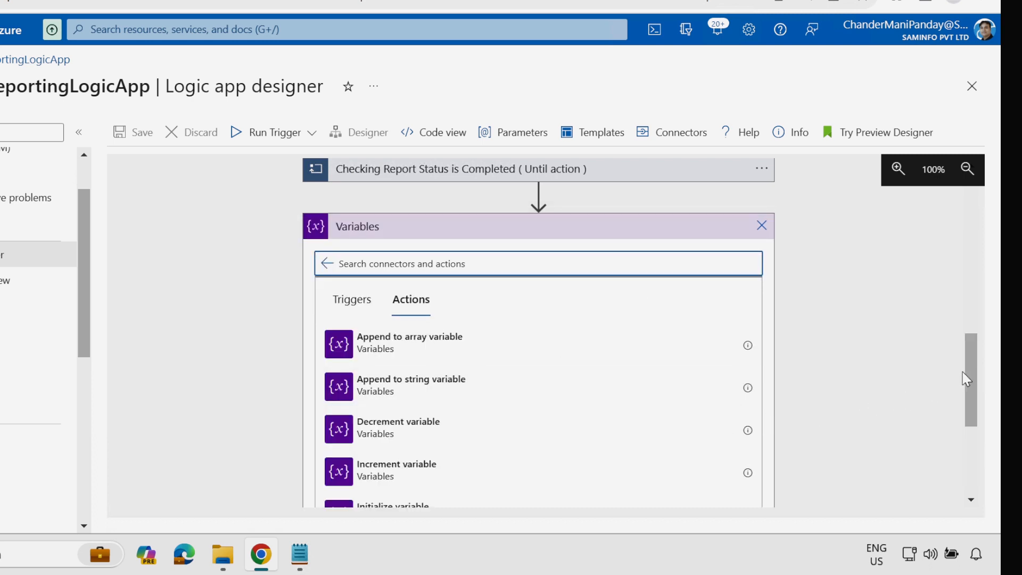
pyautogui.moveTo(971, 377); pyautogui.dragTo(971, 394)
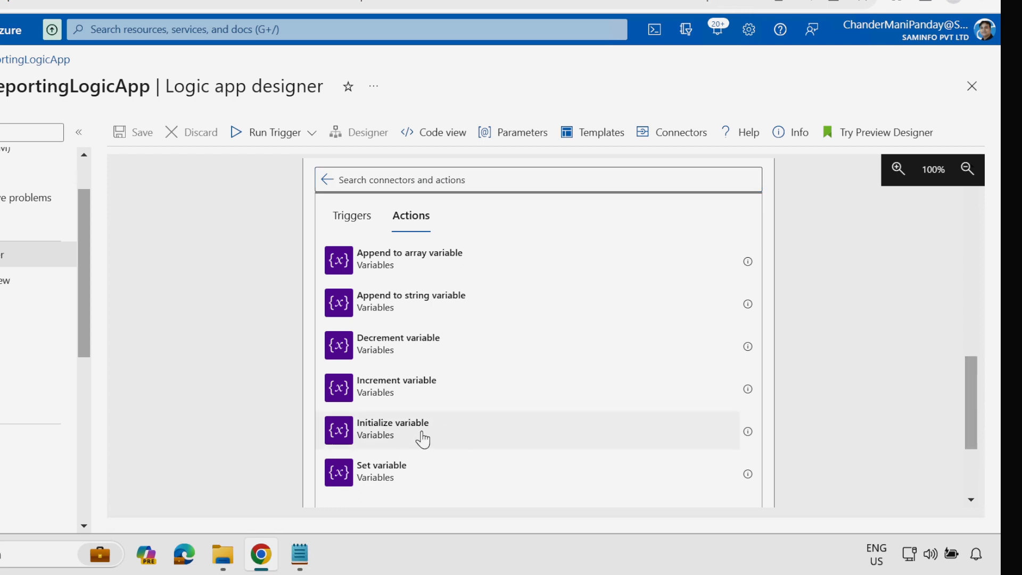
pyautogui.click(424, 440)
# Name the new variable URL_PATH and set its type to String
pyautogui.click(357, 330)
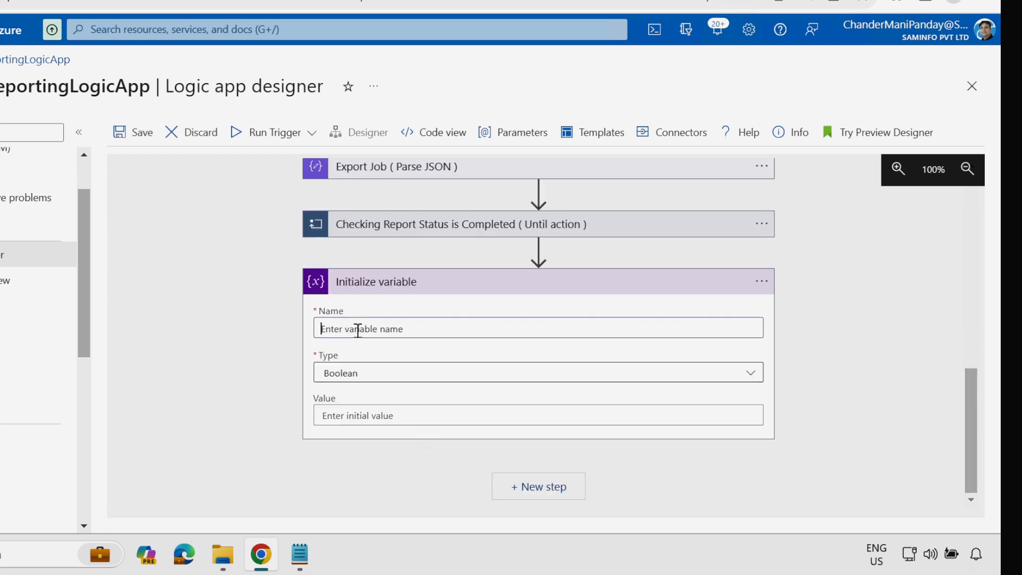
pyautogui.write('URL_PATH')
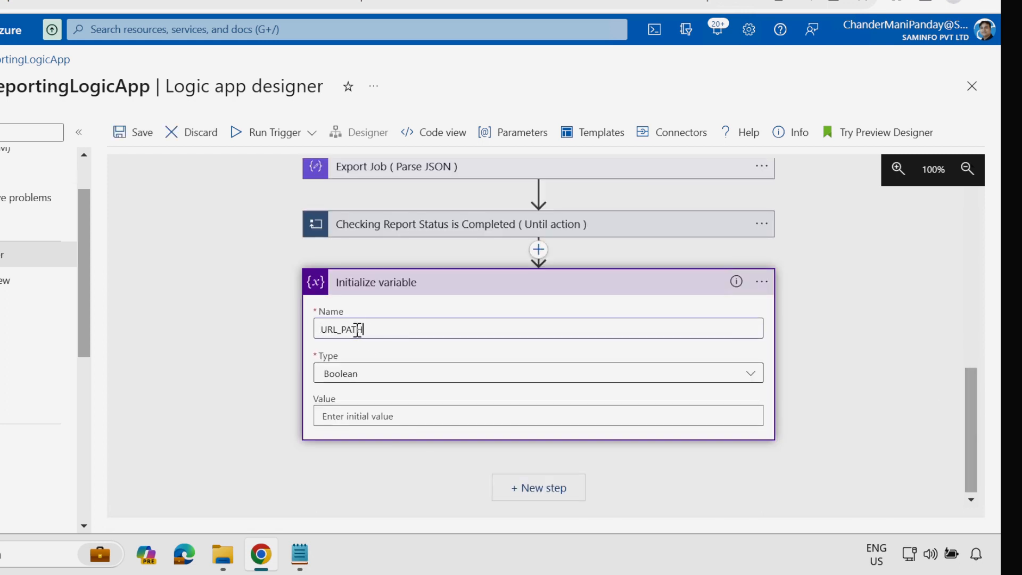
pyautogui.click(372, 378)
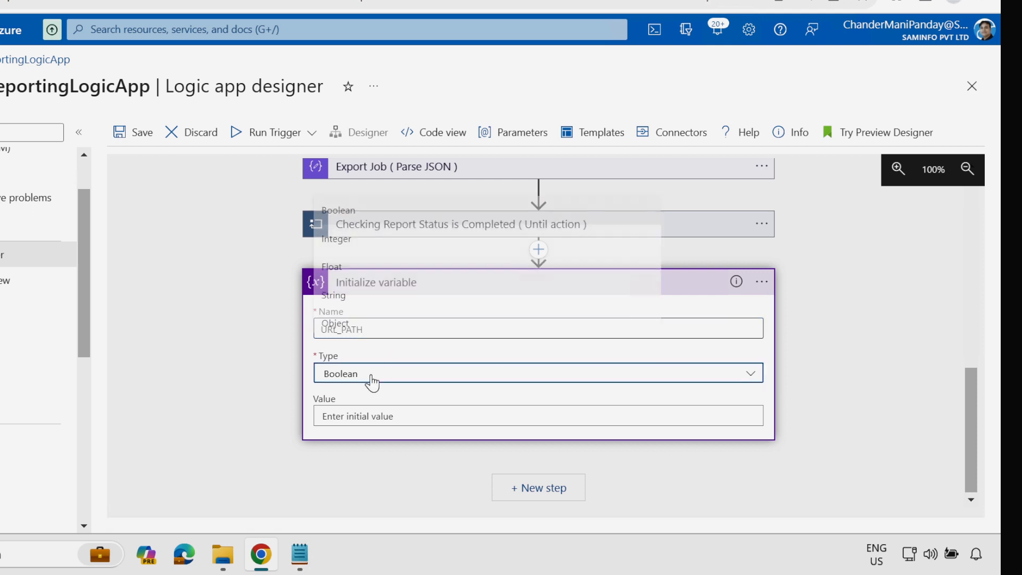
pyautogui.click(333, 291)
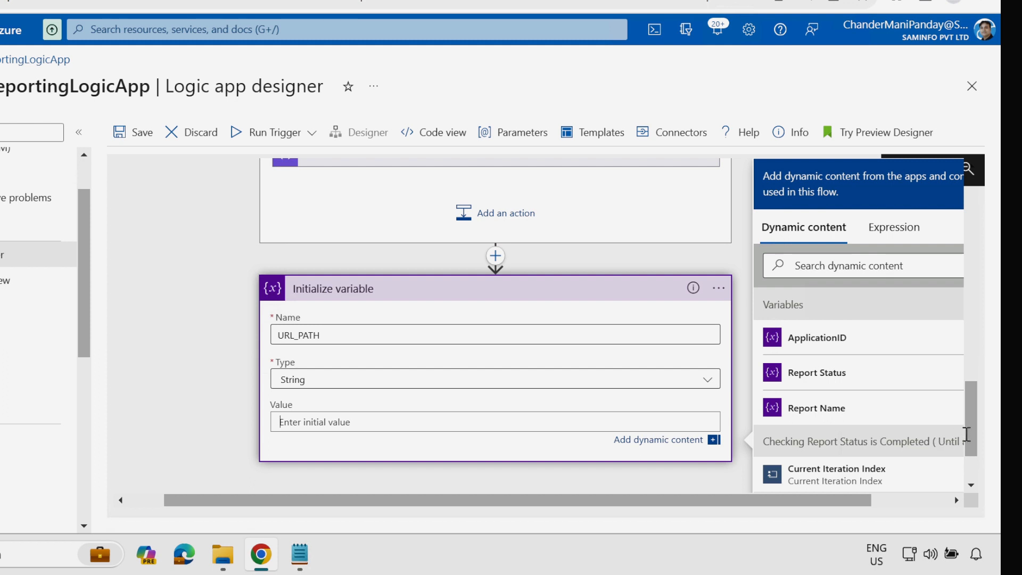
# Set the URL_PATH variable's initial value to the url dynamic content from the Parse JSON action inside the Until loop
pyautogui.moveTo(972, 429); pyautogui.dragTo(954, 417)
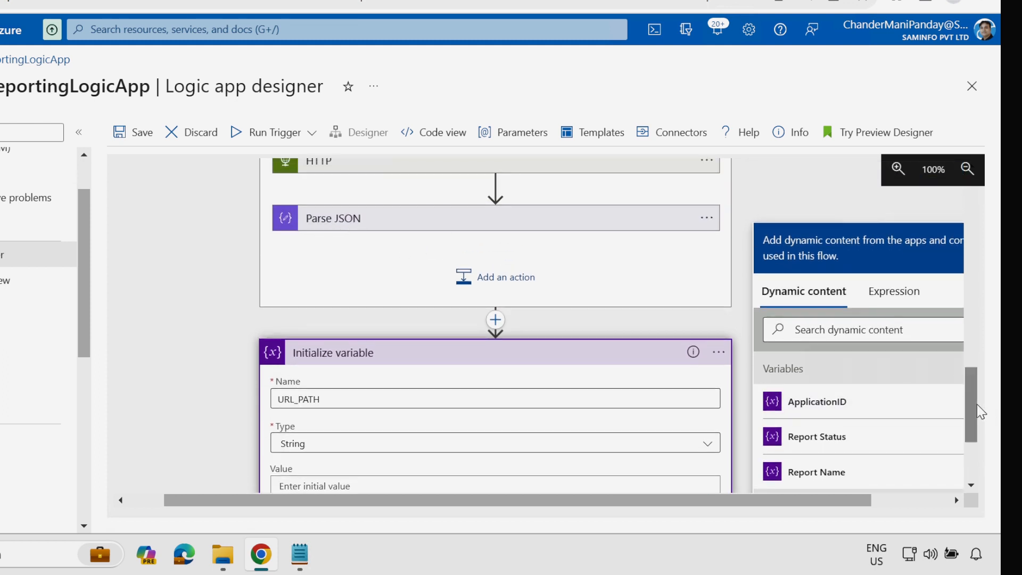
pyautogui.moveTo(861, 498); pyautogui.dragTo(889, 499)
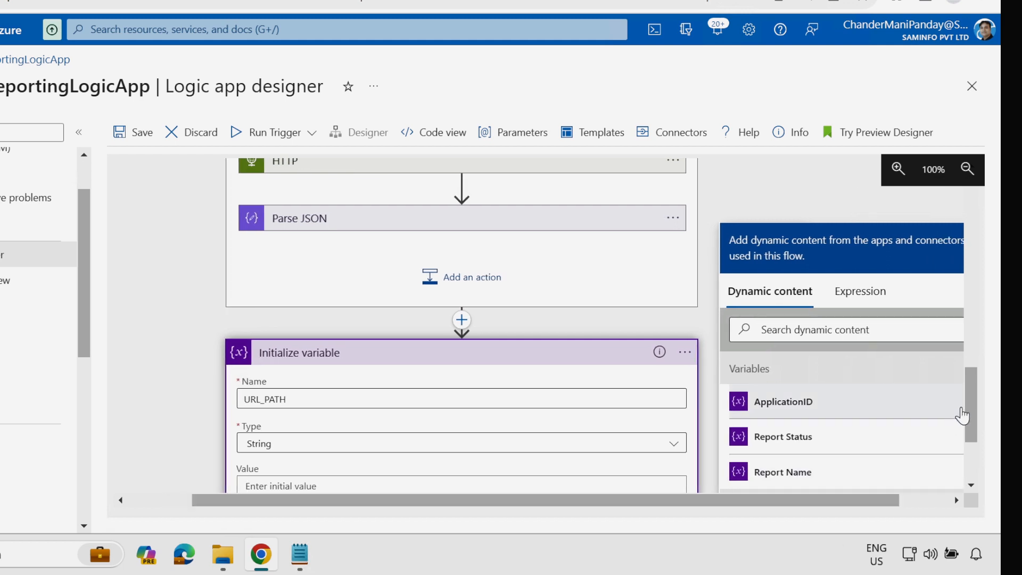
pyautogui.scroll(-3, 972, 401)
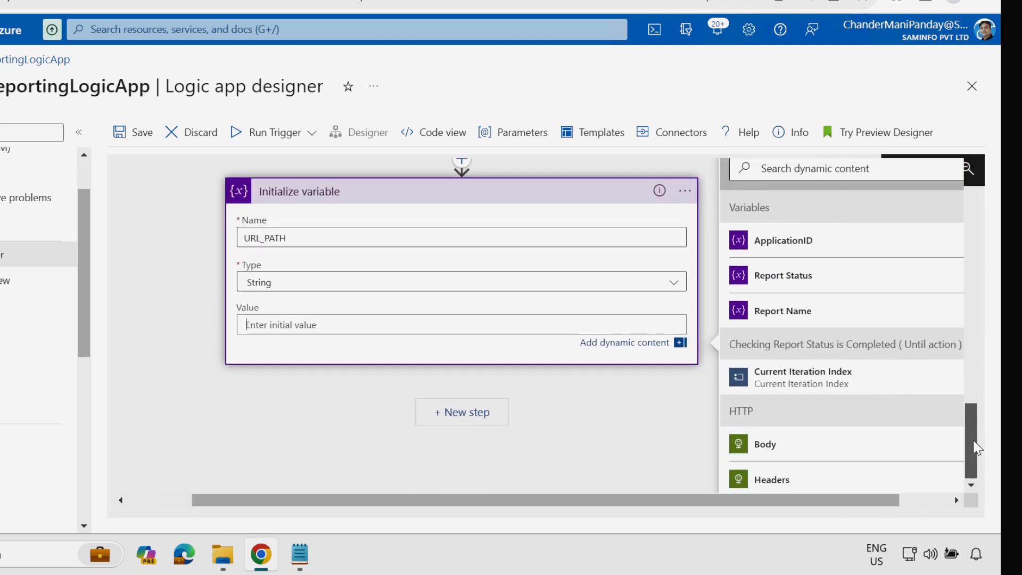
pyautogui.moveTo(873, 499); pyautogui.dragTo(923, 499)
pyautogui.scroll(-8, 921, 308)
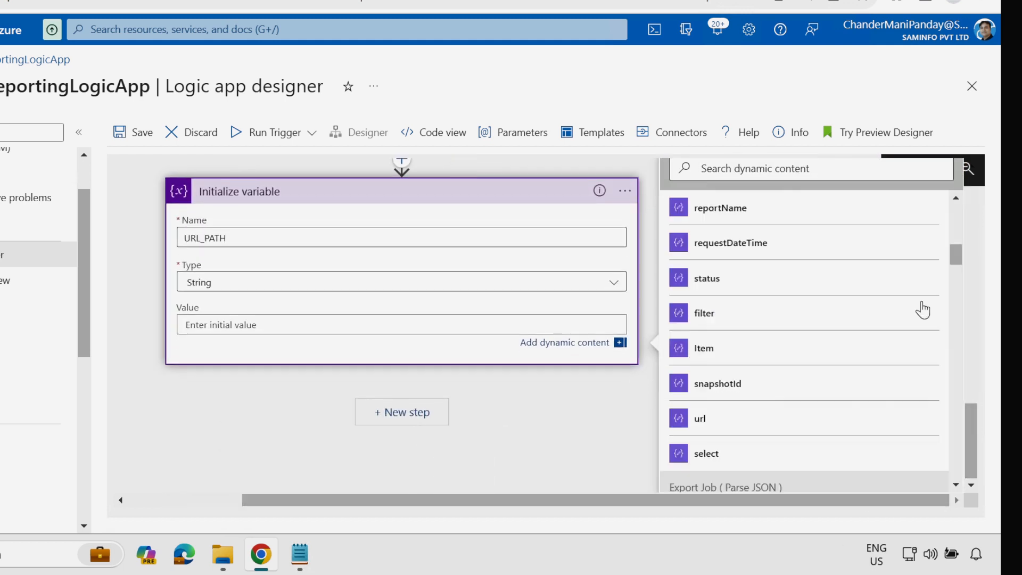
pyautogui.click(692, 426)
pyautogui.scroll(2, 586, 213)
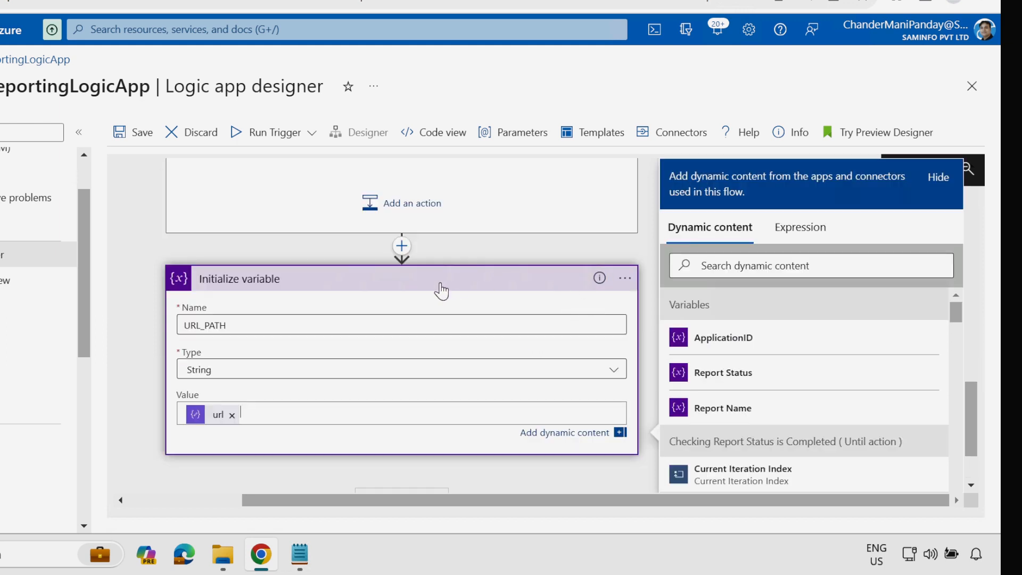
# Rename the Initialize variable action as "Report Download URL ( Initialize variable )" and save the logic app
pyautogui.click(623, 283)
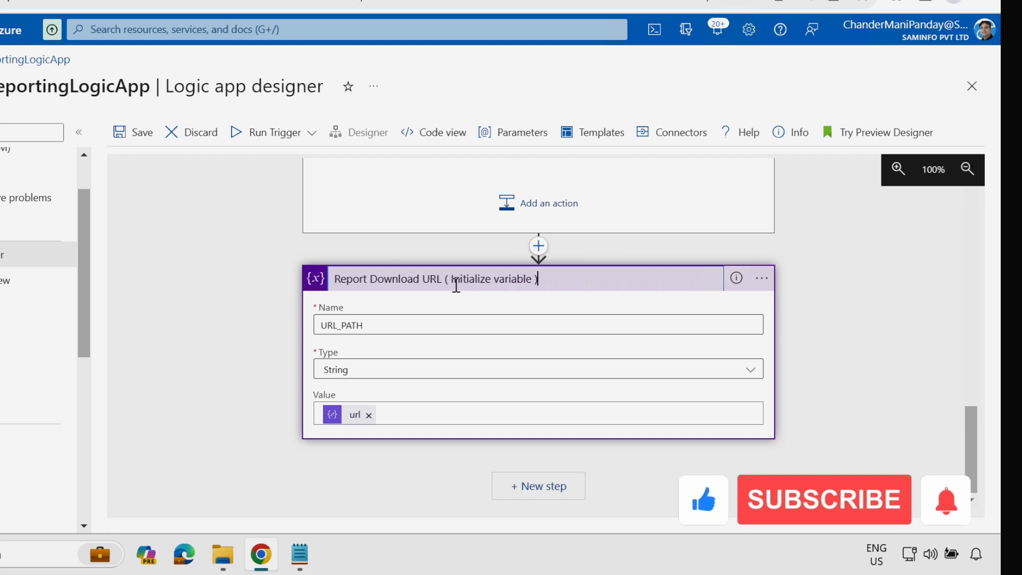
pyautogui.click(137, 143)
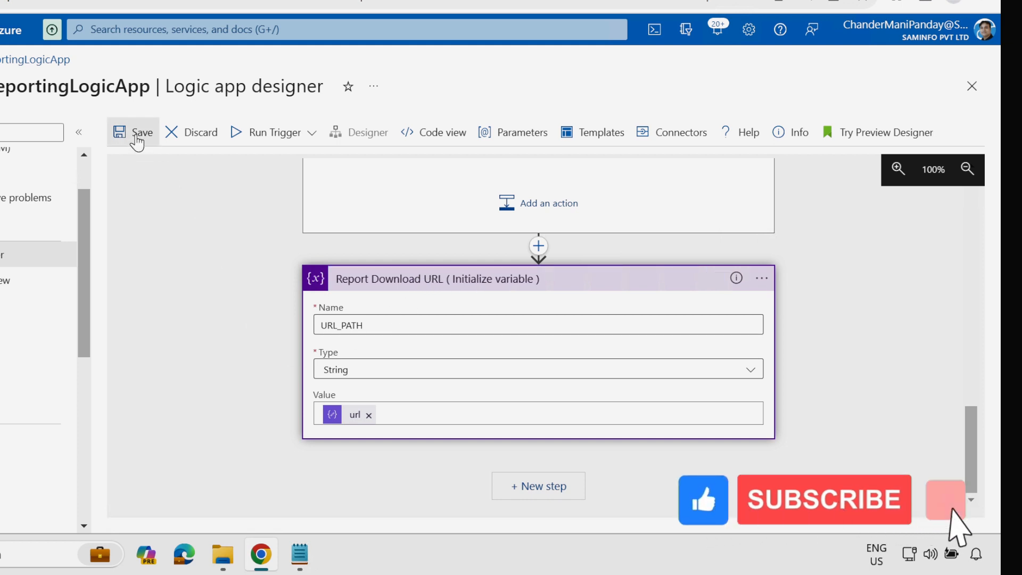
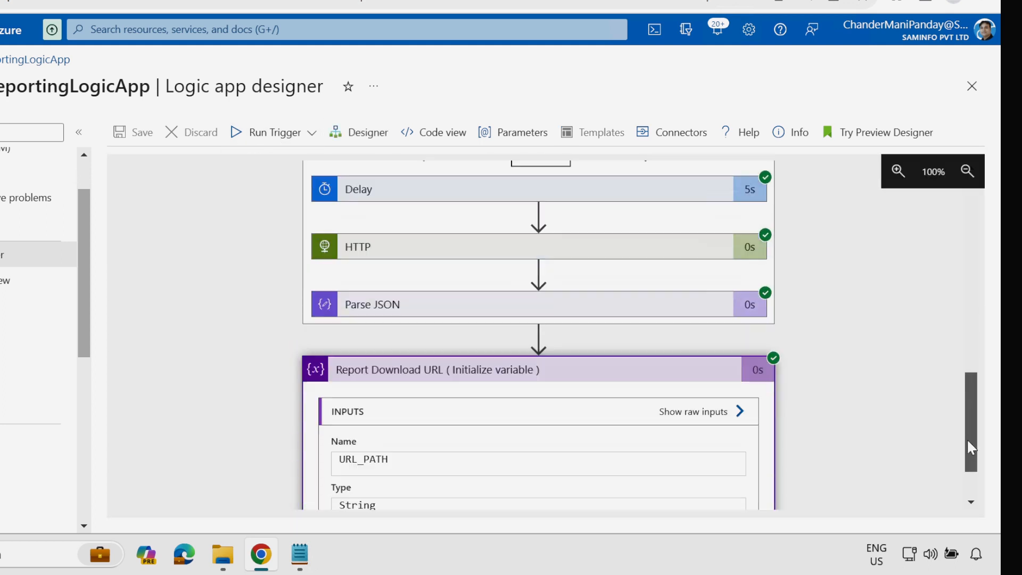
# Examine the URL_PATH value of the Report Download URL action in the run results and return to the designer
pyautogui.moveTo(967, 439); pyautogui.dragTo(967, 467)
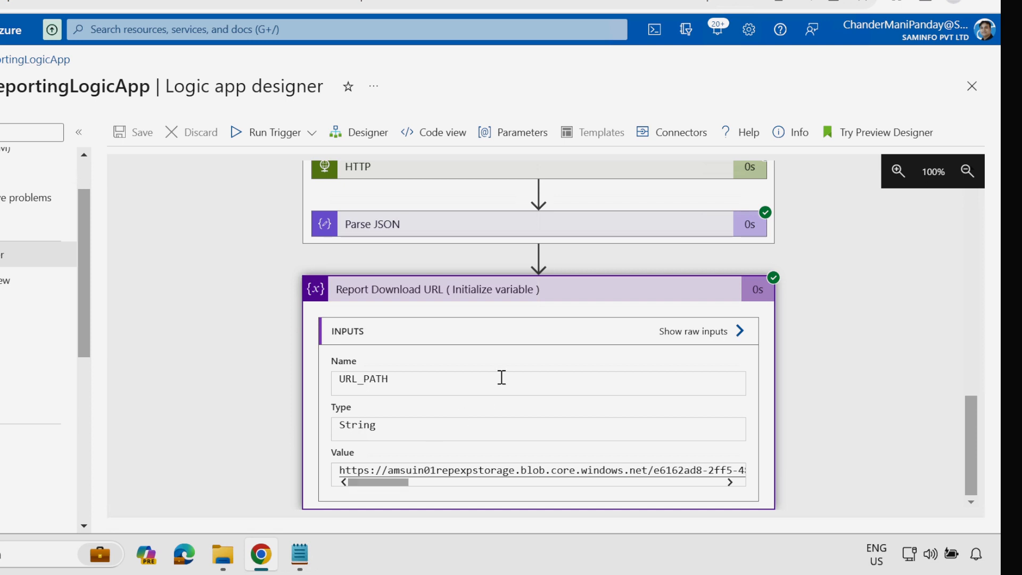
pyautogui.click(542, 296)
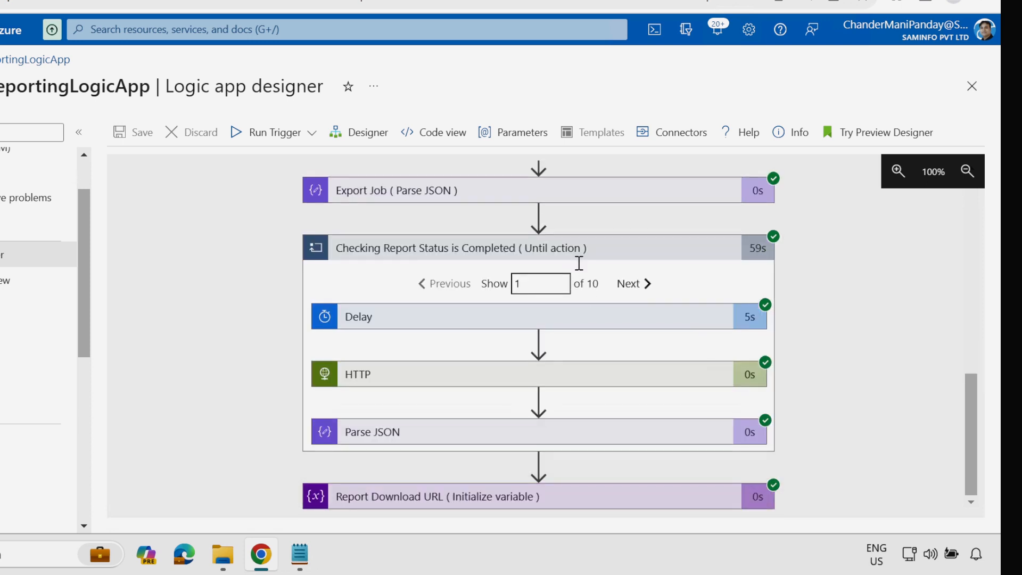
pyautogui.click(357, 133)
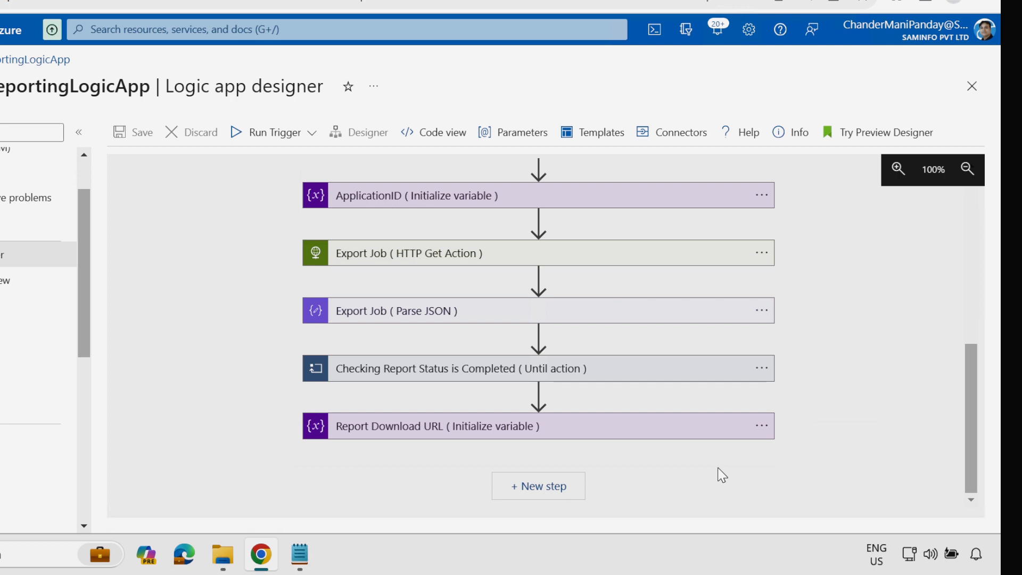
# Add an HTTP action after the Report Download URL action and set its method to GET
pyautogui.click(532, 488)
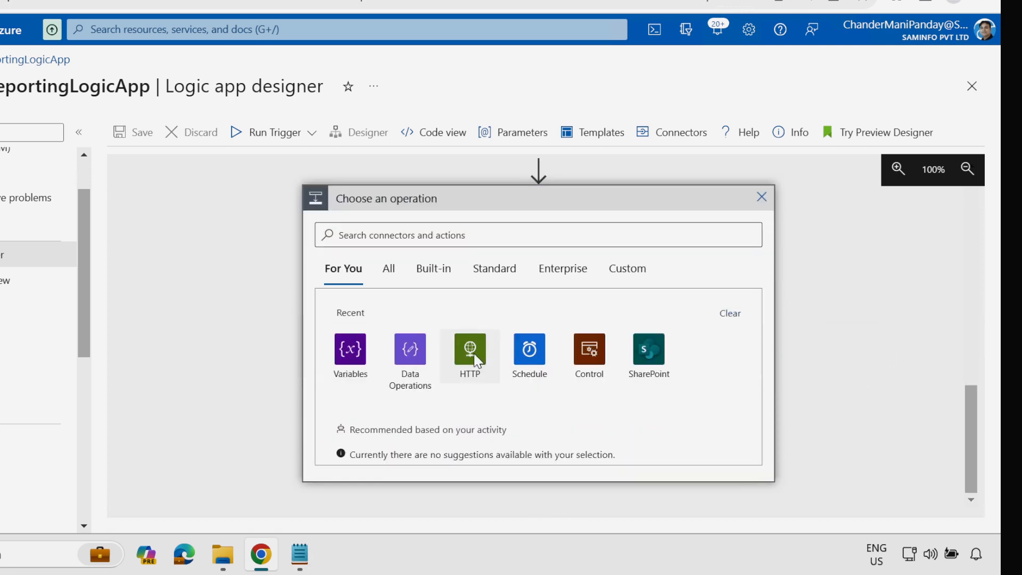
pyautogui.click(475, 355)
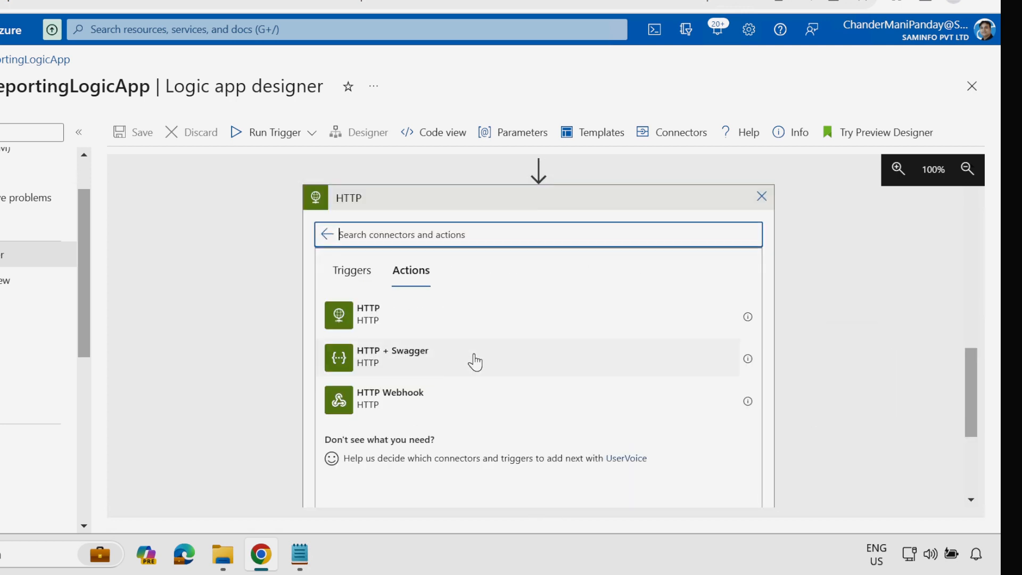
pyautogui.click(358, 316)
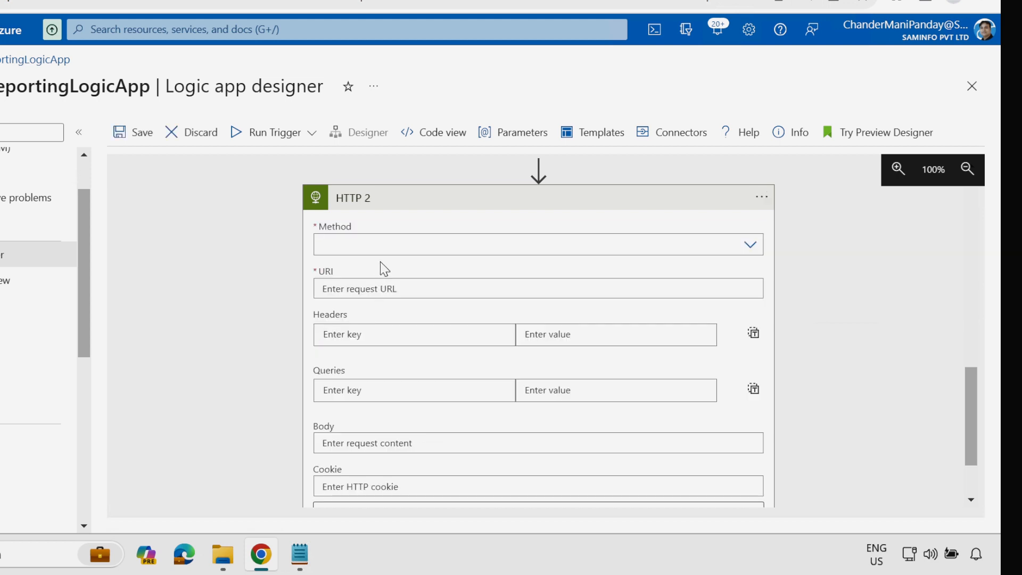
pyautogui.click(747, 249)
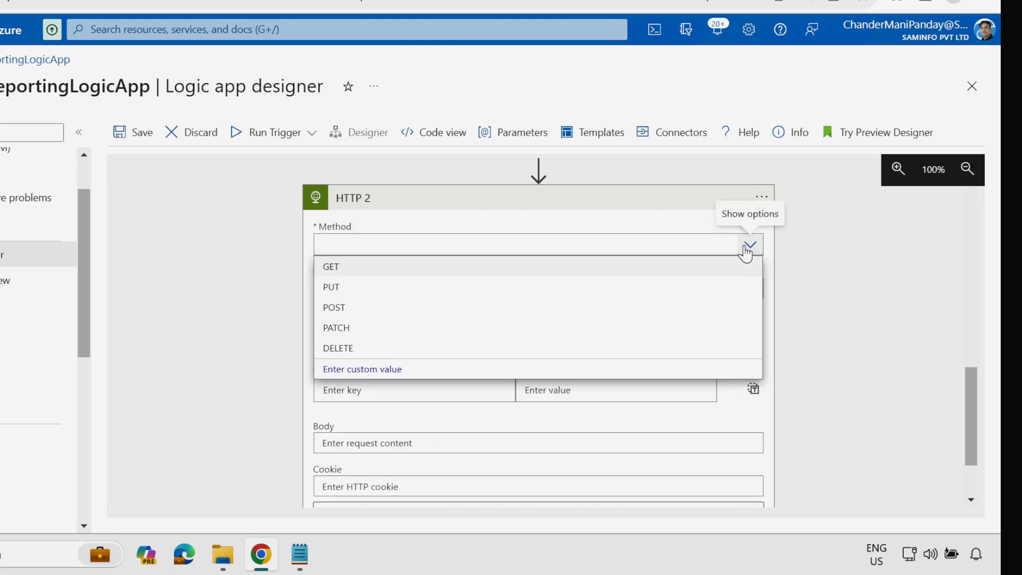
pyautogui.click(342, 266)
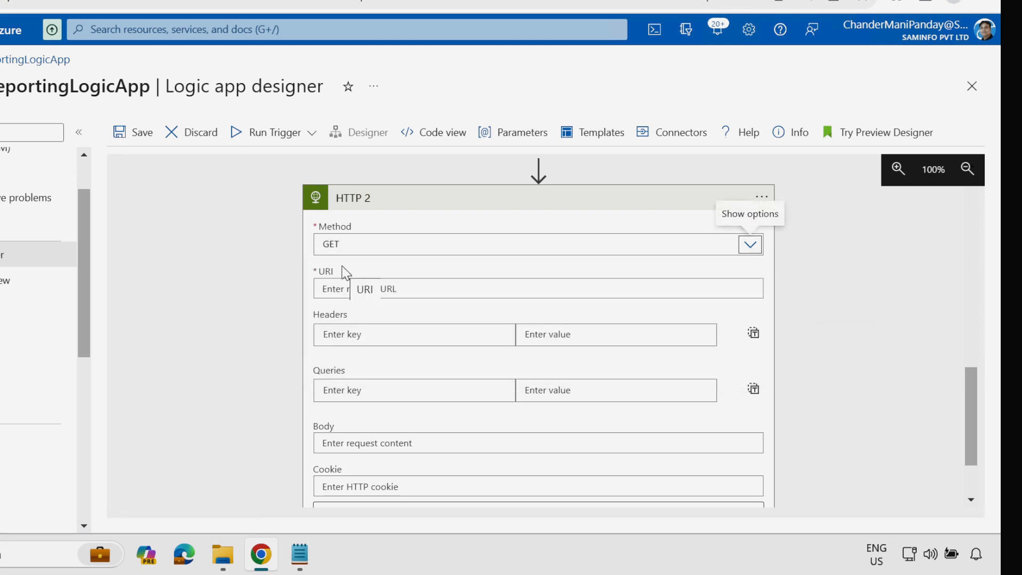
# Set the URI of the new HTTP action to the URL_PATH variable
pyautogui.click(363, 288)
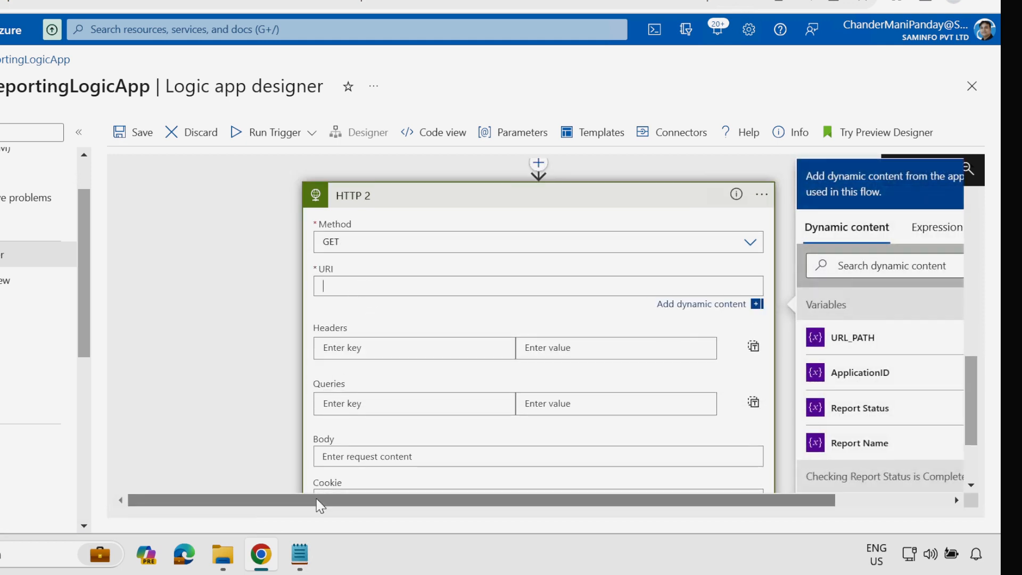
pyautogui.moveTo(316, 498); pyautogui.dragTo(430, 500)
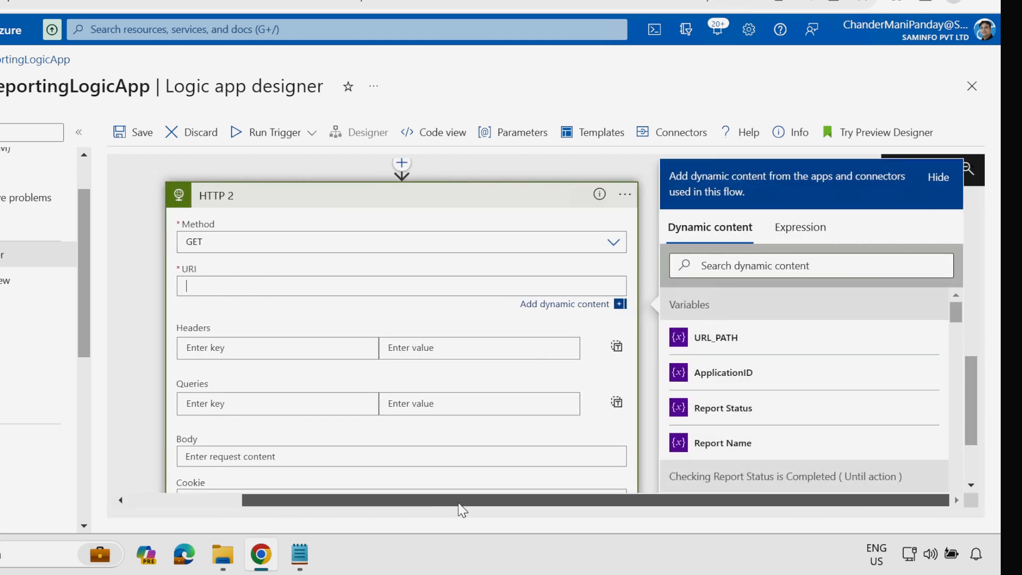
pyautogui.click(720, 347)
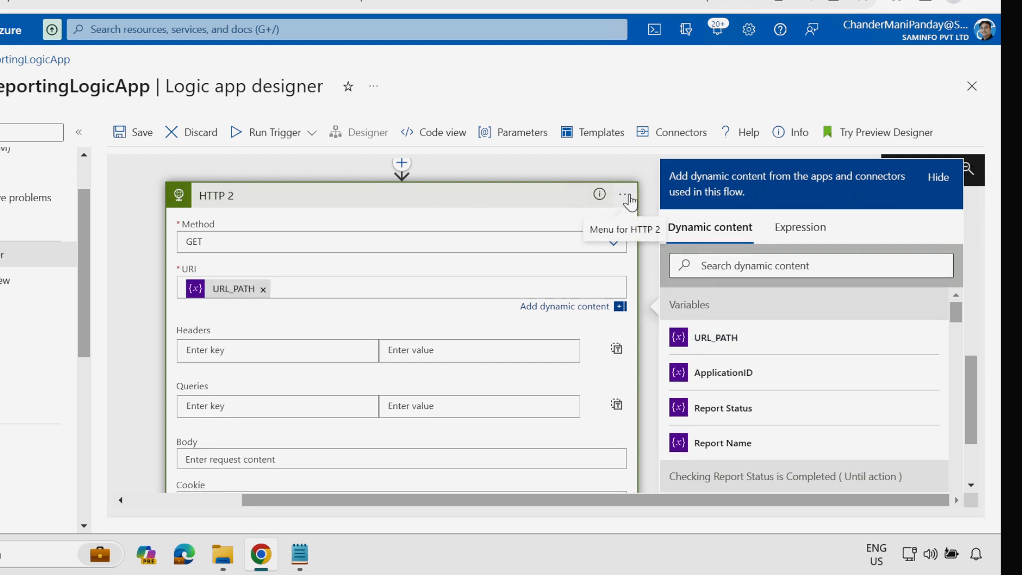
# Rename the new HTTP action as "Get Report ( HTTP Get Action )" and save the logic app
pyautogui.click(627, 196)
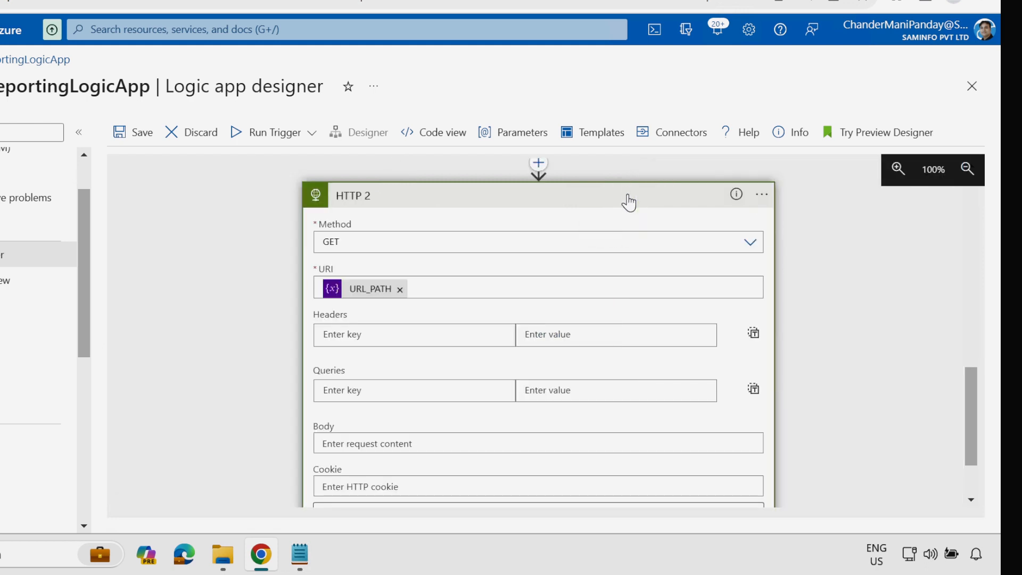
pyautogui.click(762, 195)
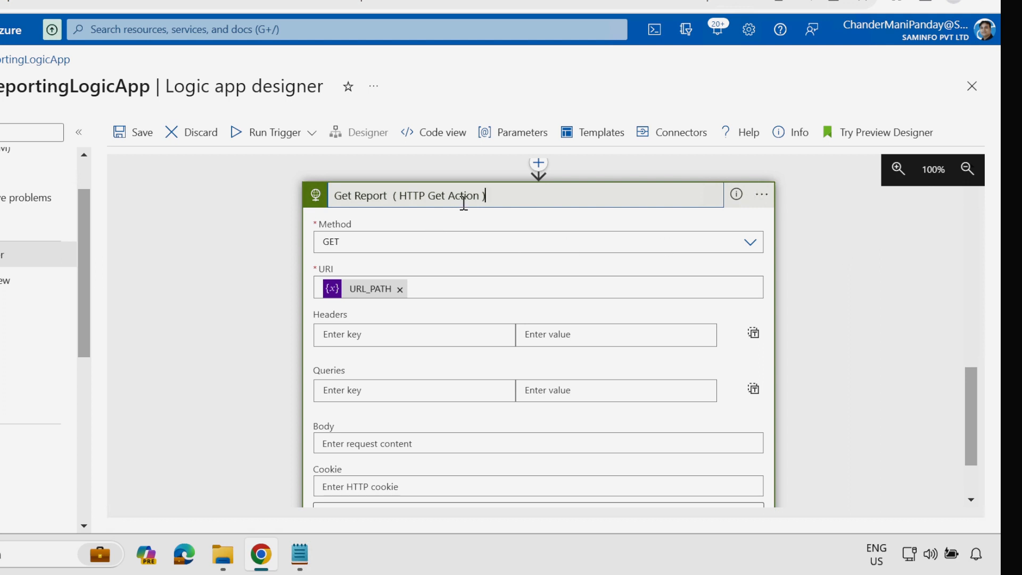
pyautogui.click(808, 235)
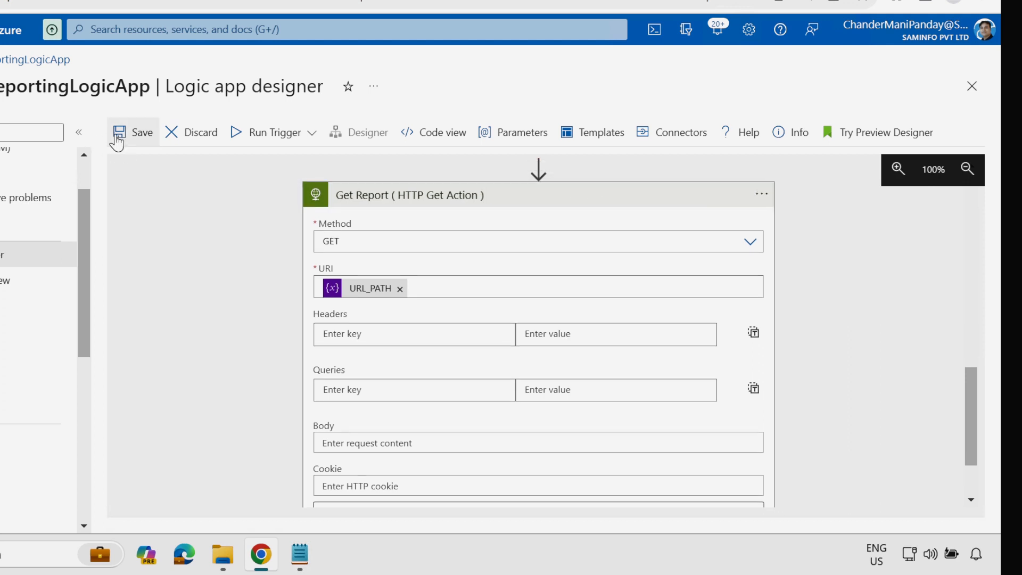
pyautogui.click(140, 133)
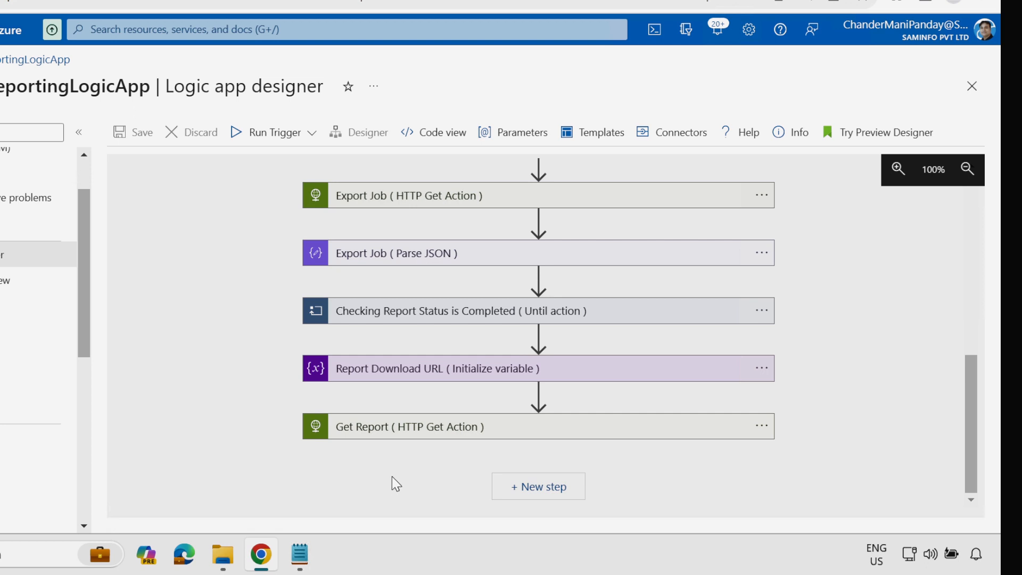
# Run the logic app and examine the status code and body content in the Get Report action's outputs
pyautogui.click(267, 144)
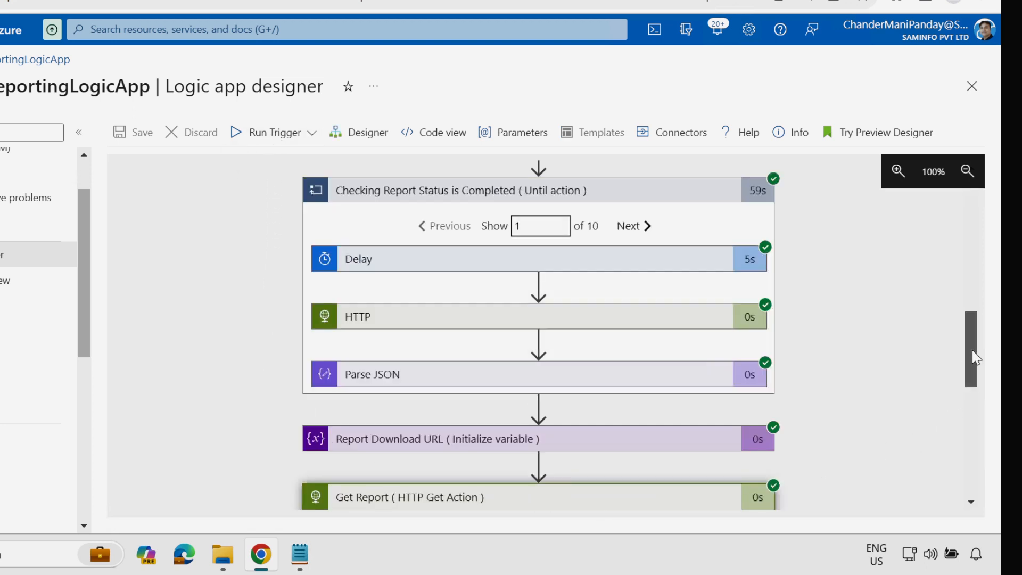
pyautogui.moveTo(972, 350); pyautogui.dragTo(967, 479)
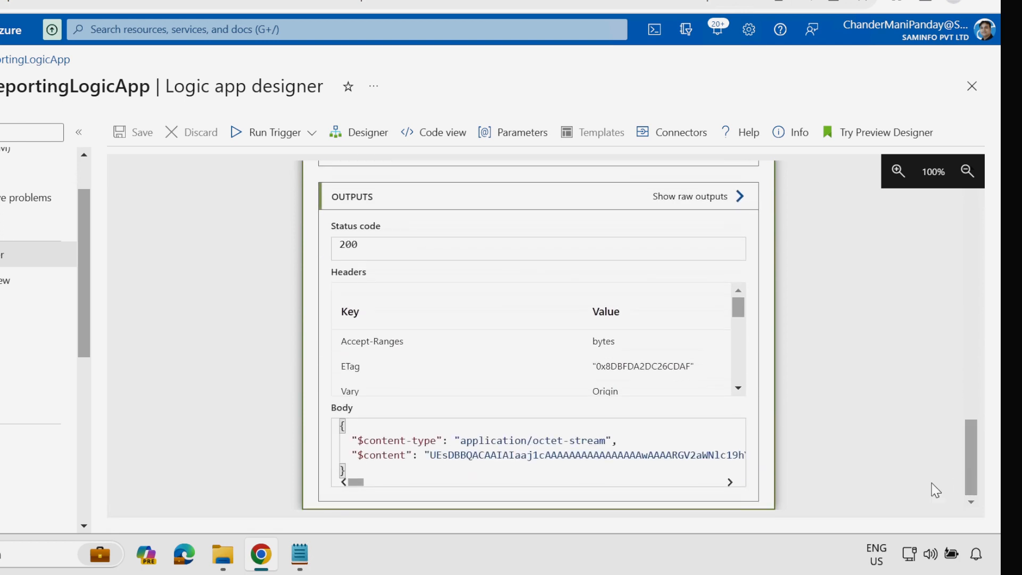
pyautogui.moveTo(427, 454); pyautogui.dragTo(767, 473)
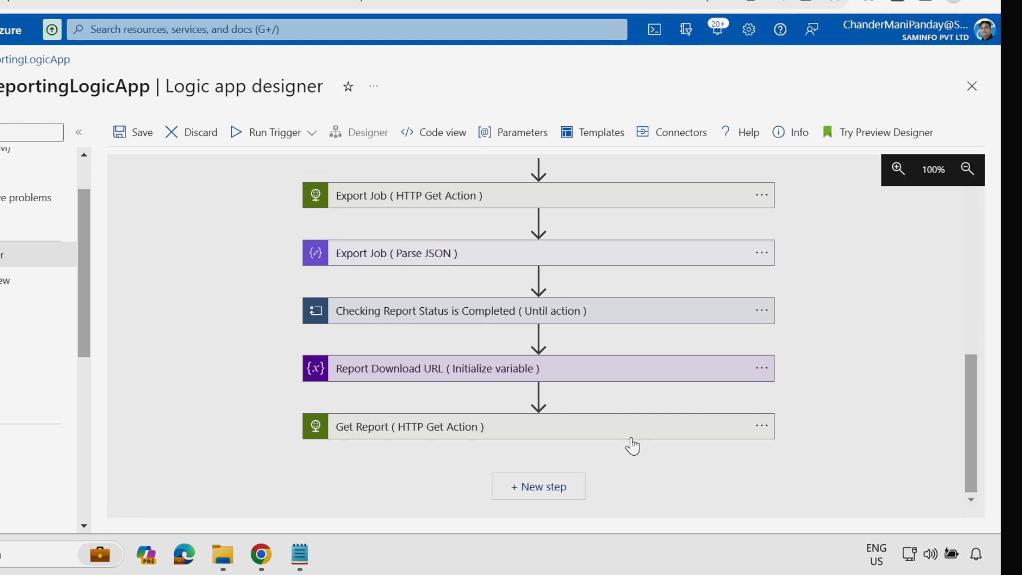
# Add a SharePoint Create file action after the Get Report ( HTTP Get Action ) action
pyautogui.click(541, 497)
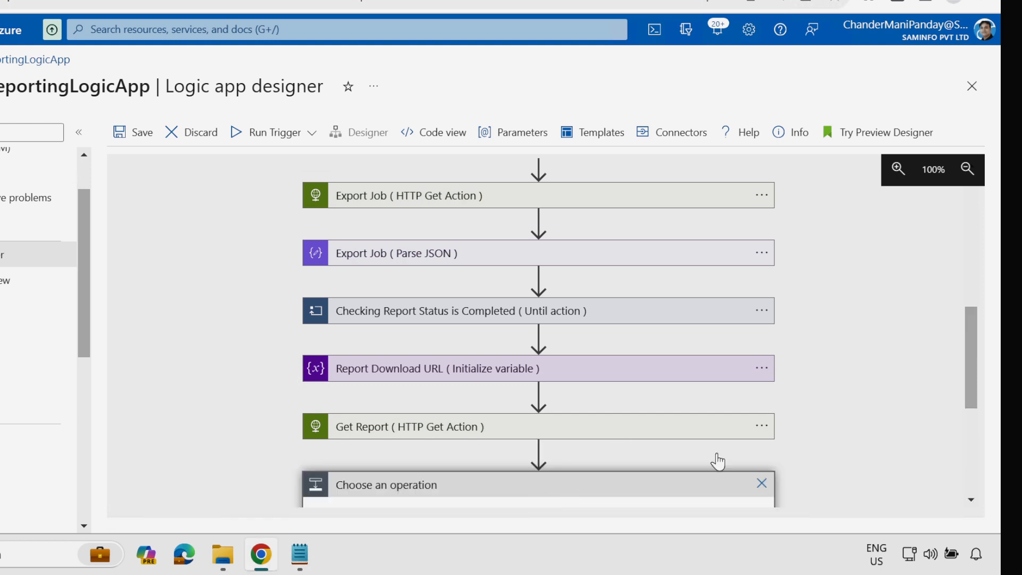
pyautogui.scroll(-1, 969, 394)
pyautogui.scroll(-3, 973, 407)
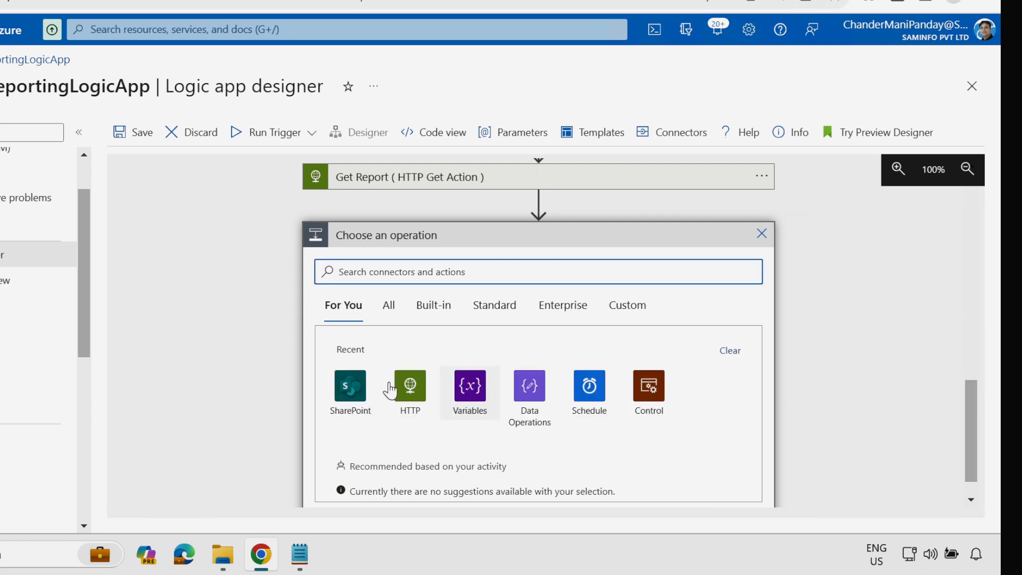
pyautogui.click(350, 391)
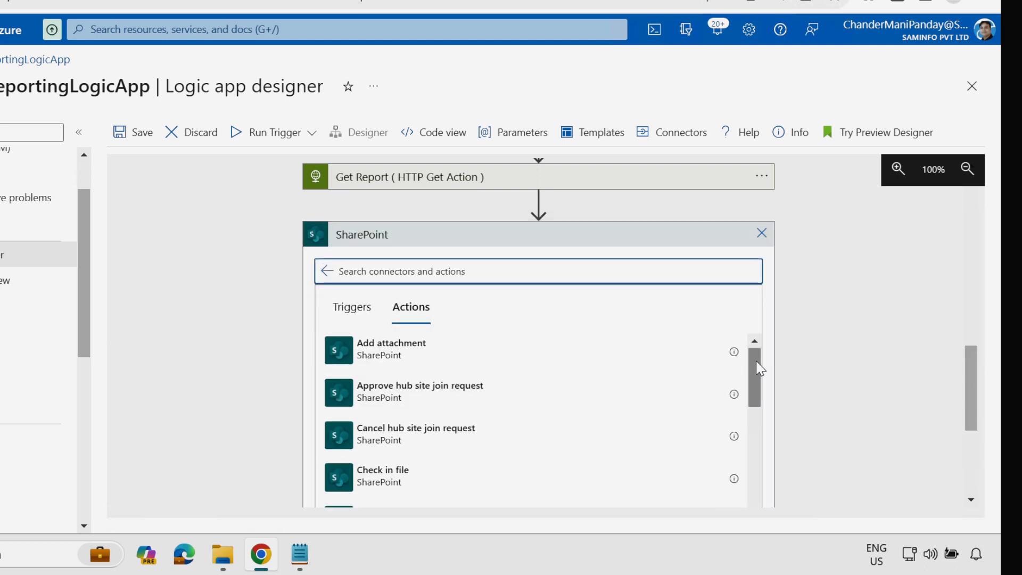
pyautogui.moveTo(757, 363); pyautogui.dragTo(753, 406)
pyautogui.click(477, 407)
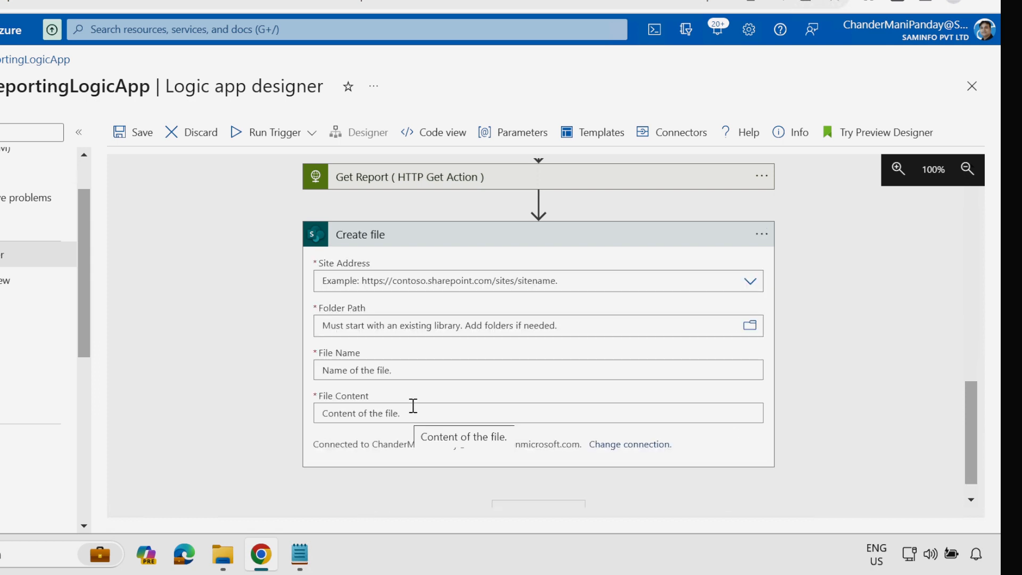
# Set the Create file action's site address to SAMinfo pvt ltd and its folder path to /Shared Documents/IntuneReports/TempDump
pyautogui.click(464, 279)
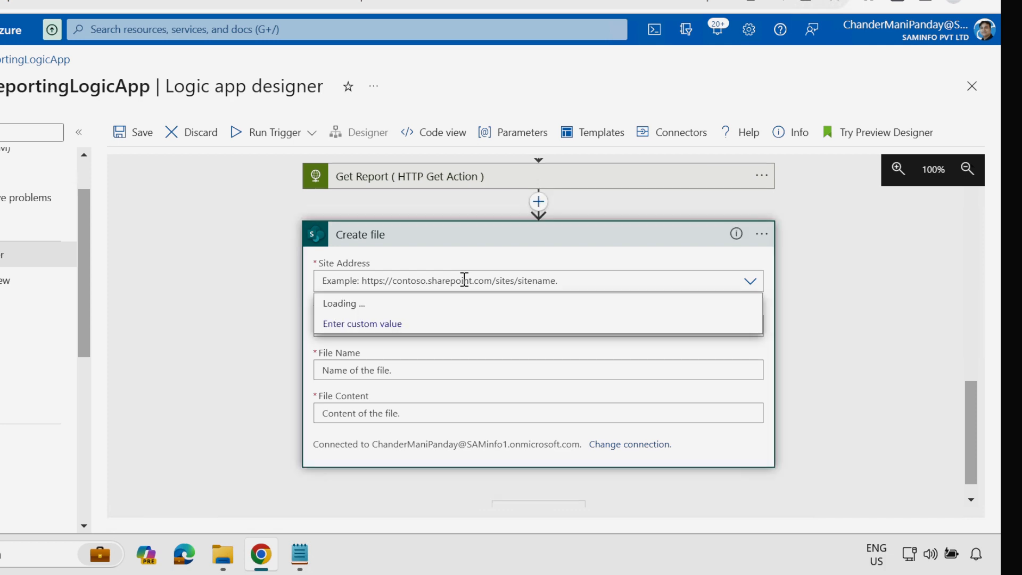
pyautogui.click(426, 324)
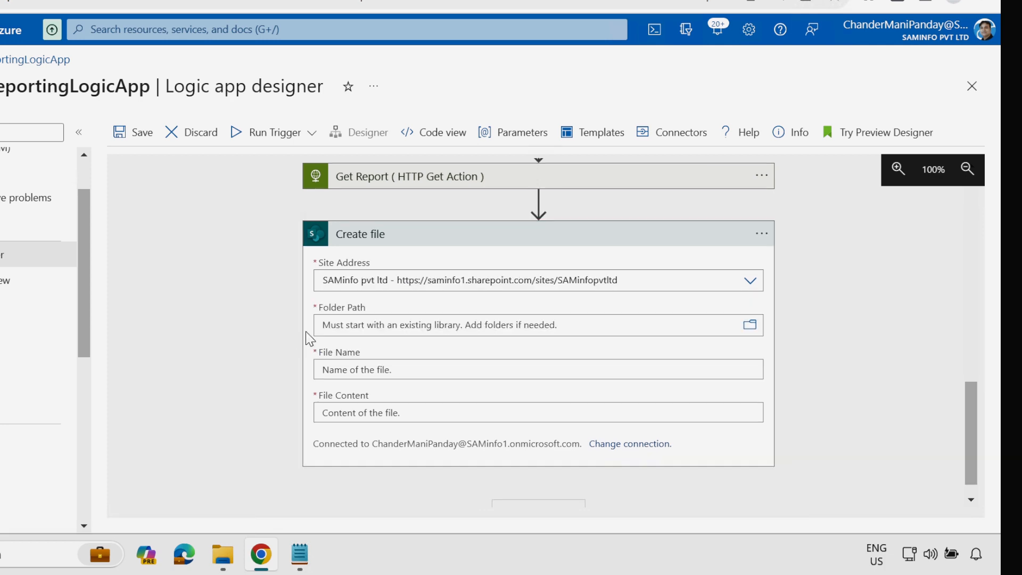
pyautogui.click(384, 325)
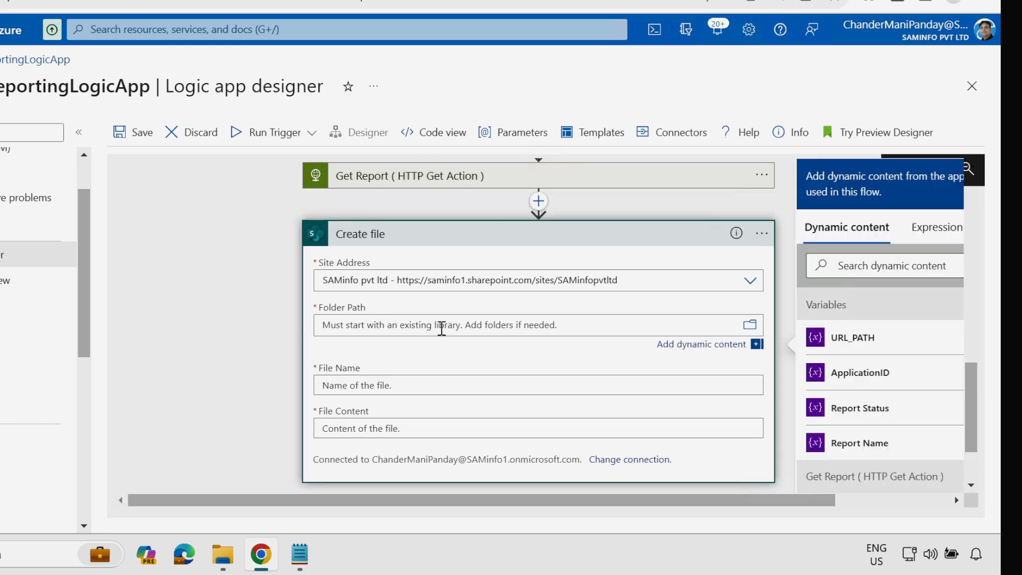
pyautogui.write('/Shared Documents/IntuneReports/TempDump')
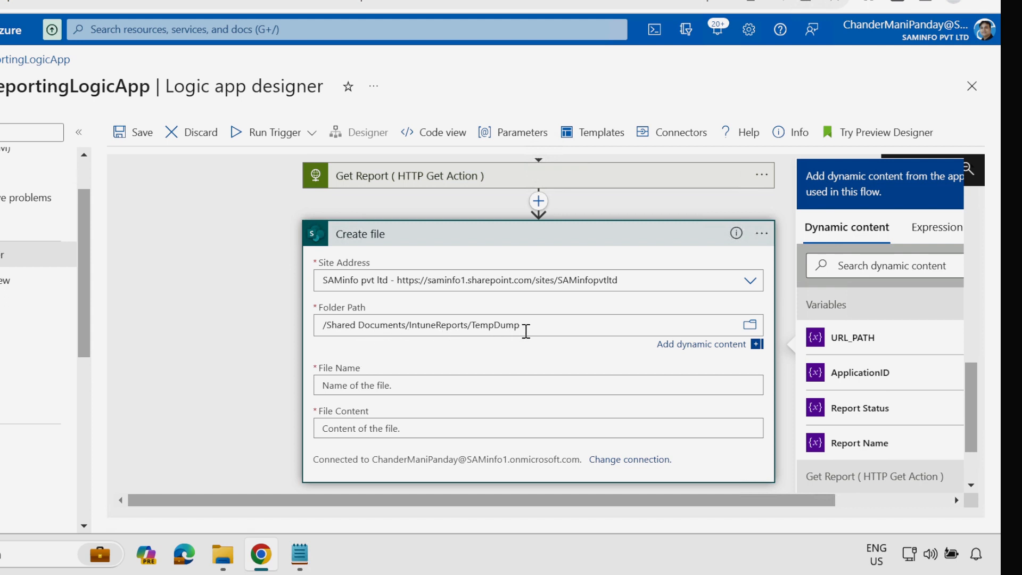
pyautogui.click(254, 384)
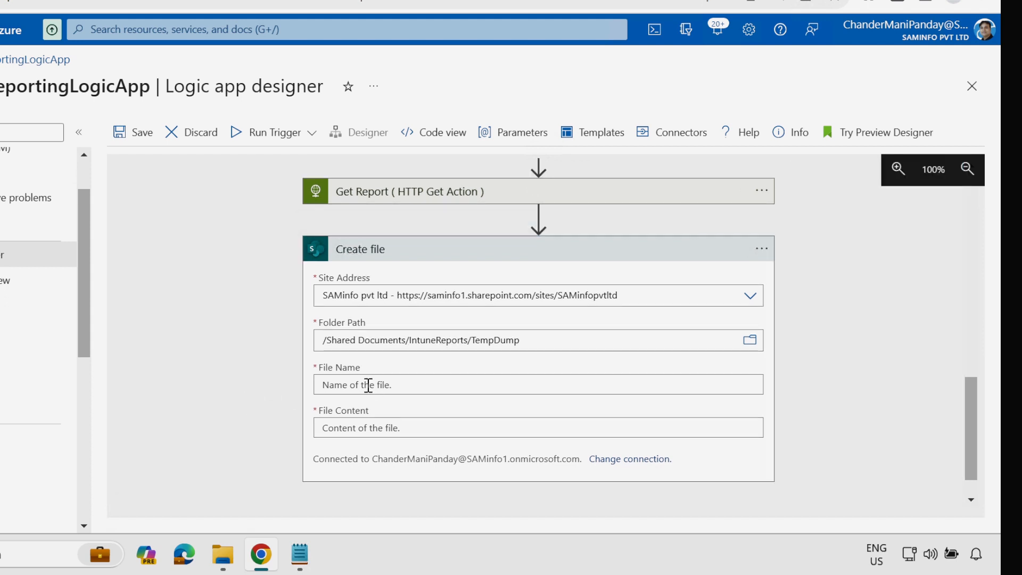
# Set the file name to the Report Name variable followed by .zip and the file content to the Get Report action's Body
pyautogui.click(336, 380)
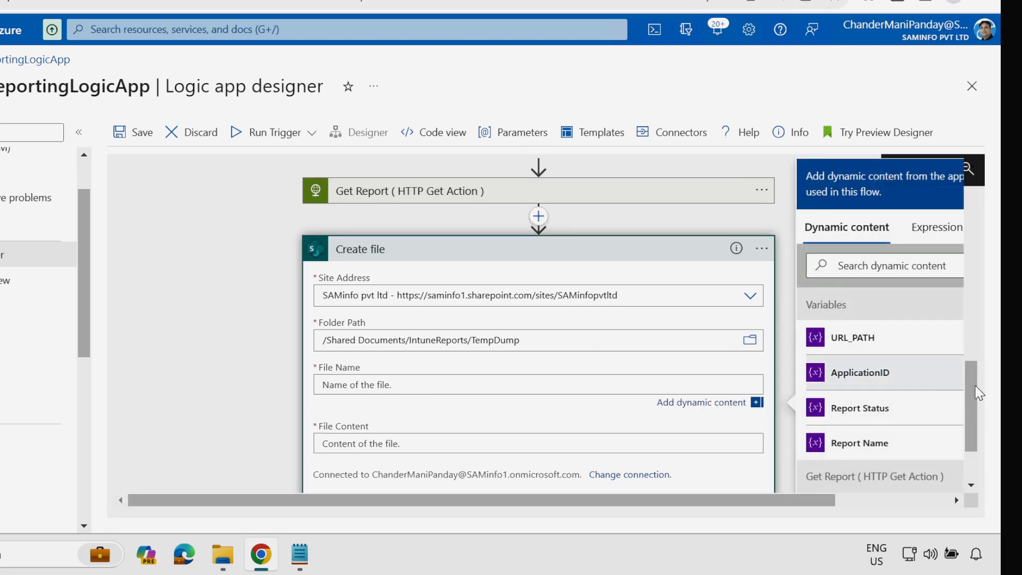
pyautogui.click(873, 447)
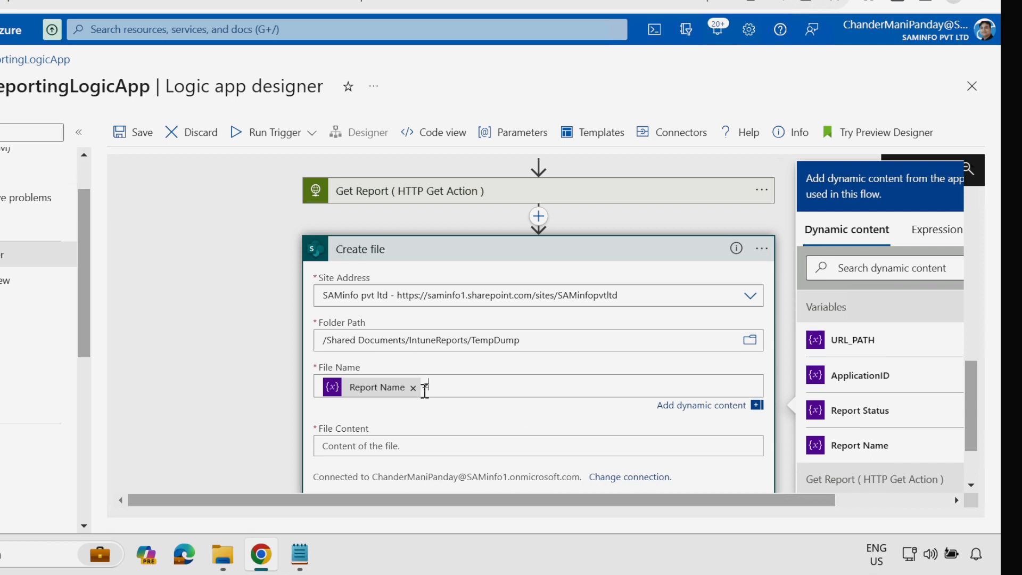
pyautogui.click(435, 451)
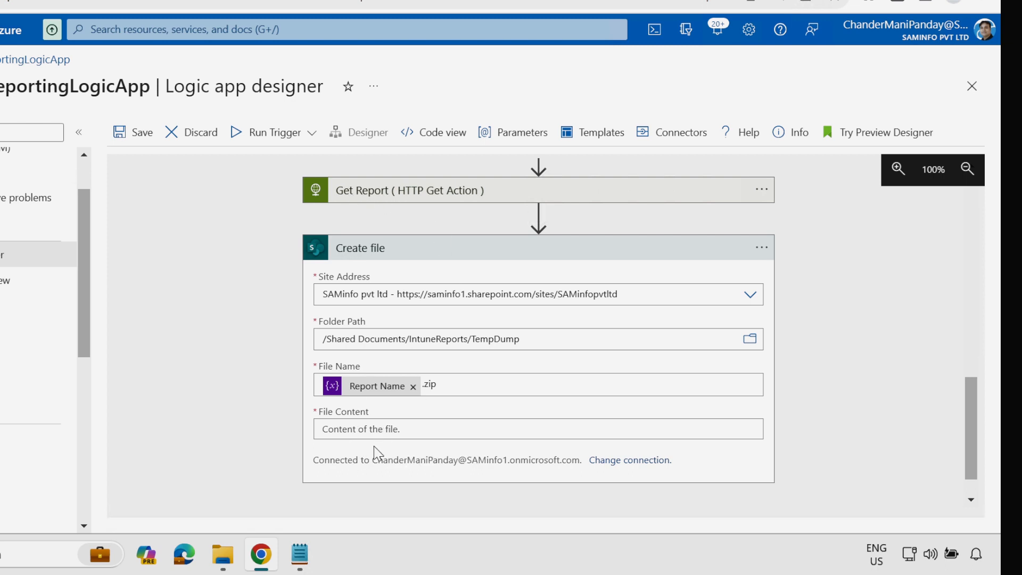
pyautogui.click(406, 432)
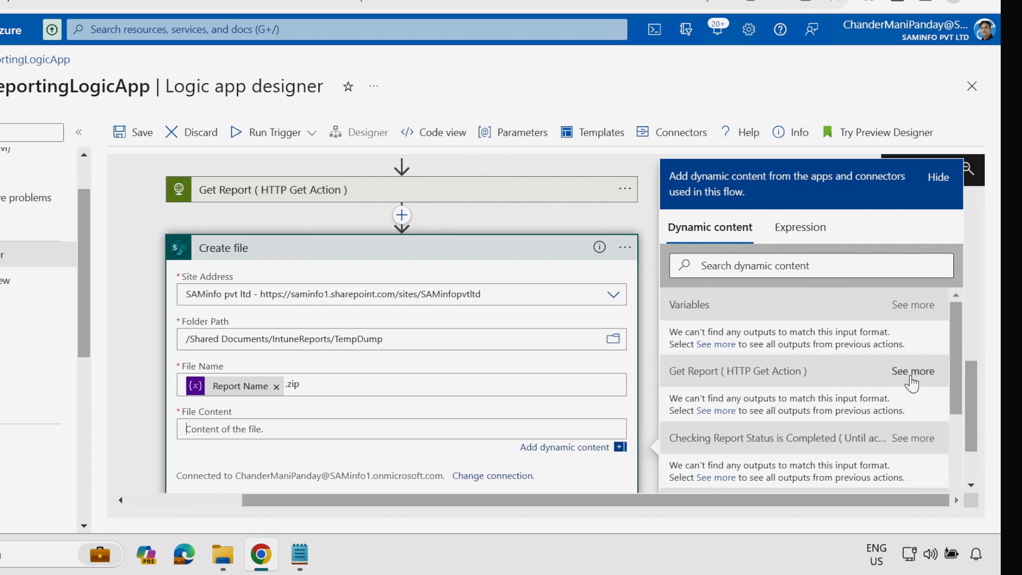
pyautogui.click(912, 377)
pyautogui.click(697, 409)
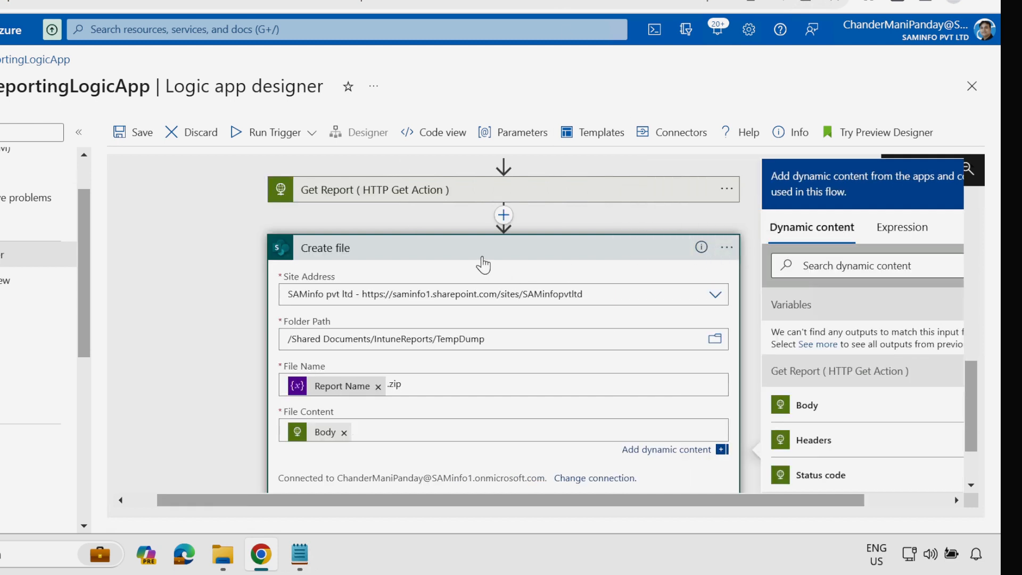
# Rename the Create file action as "Export Zip file on SharePoint ( Create file action )" and save the logic app
pyautogui.click(727, 248)
pyautogui.click(762, 248)
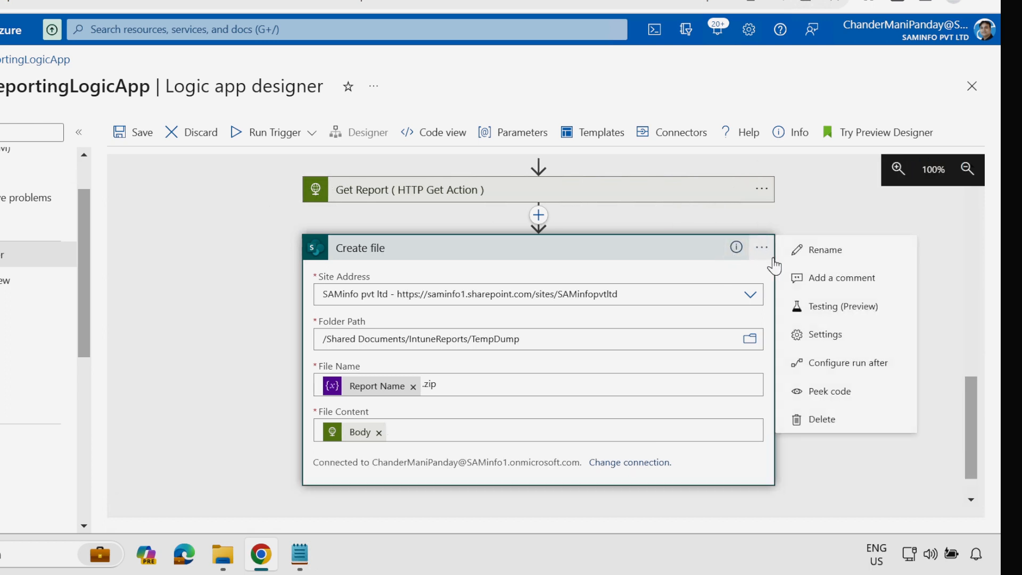
pyautogui.click(823, 248)
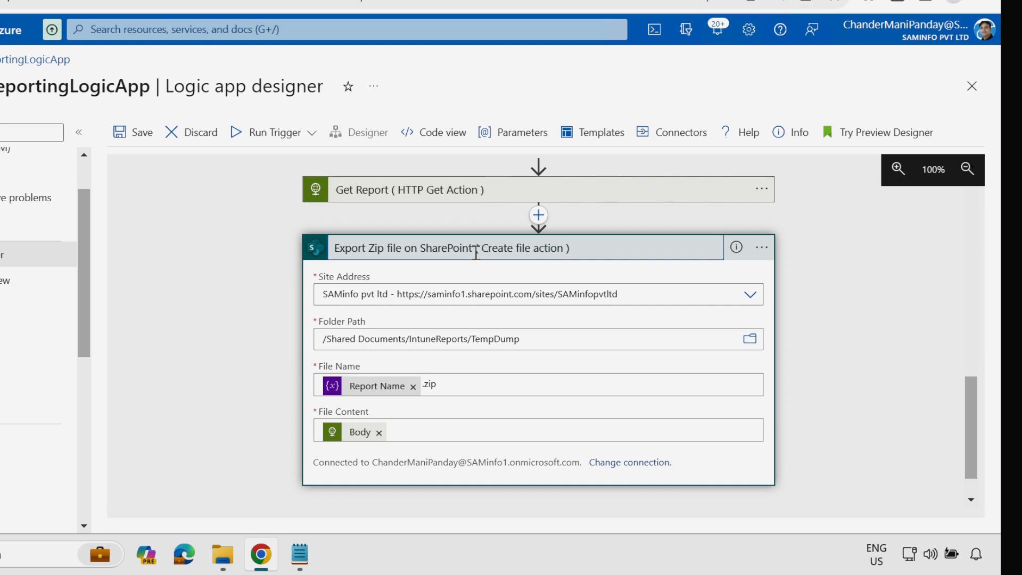
pyautogui.click(139, 132)
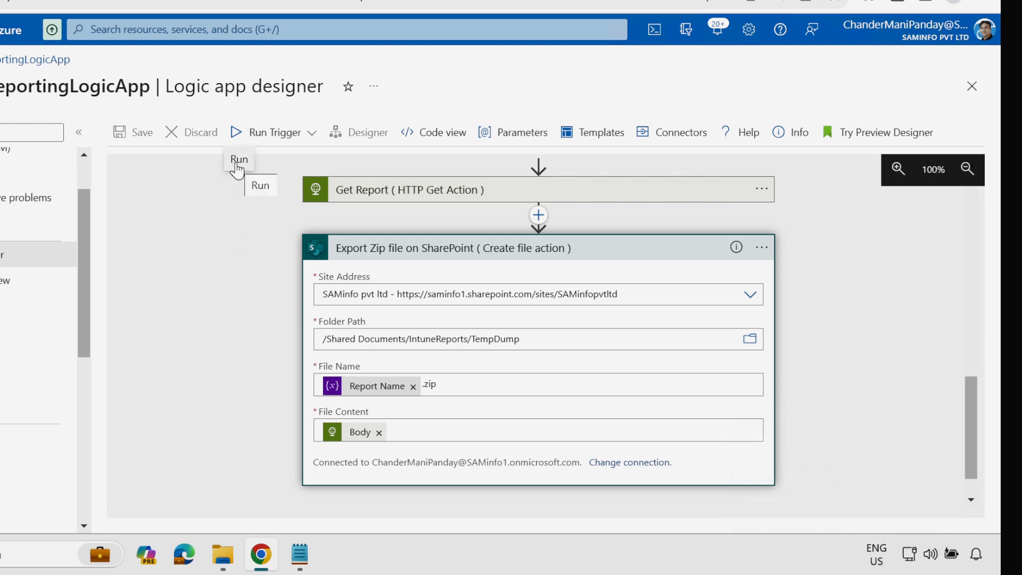
# Run the logic app, check the refreshed TempDump folder in SharePoint for the exported zip file, and return to the IntuneReports folder
pyautogui.click(237, 161)
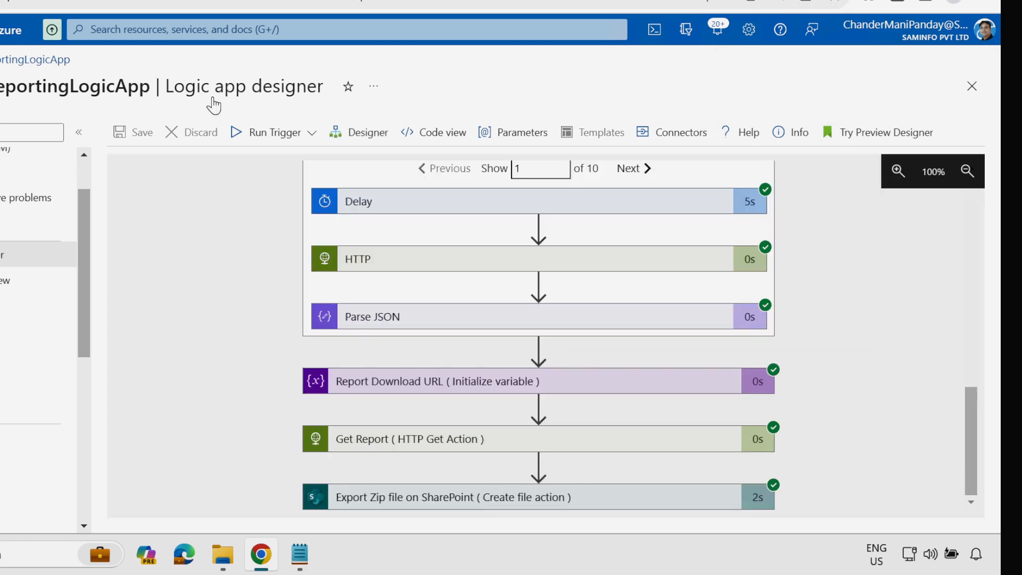
pyautogui.click(3, 1)
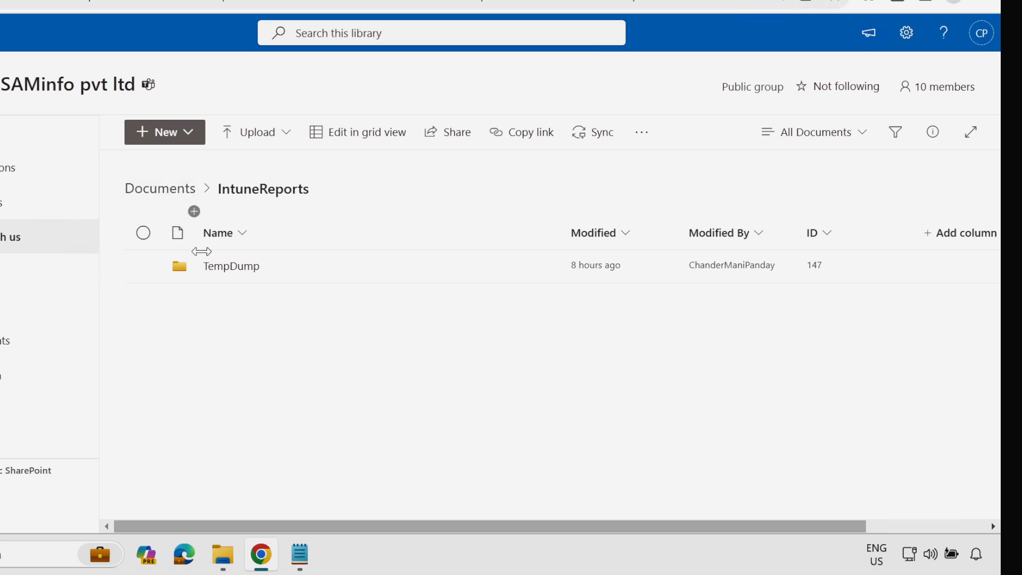
pyautogui.click(224, 268)
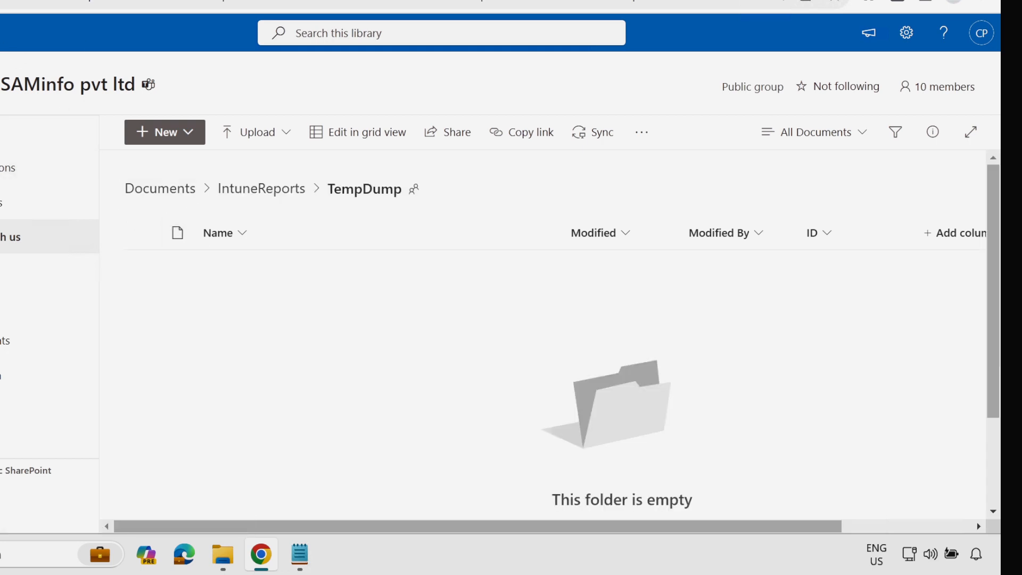
pyautogui.press('F5')
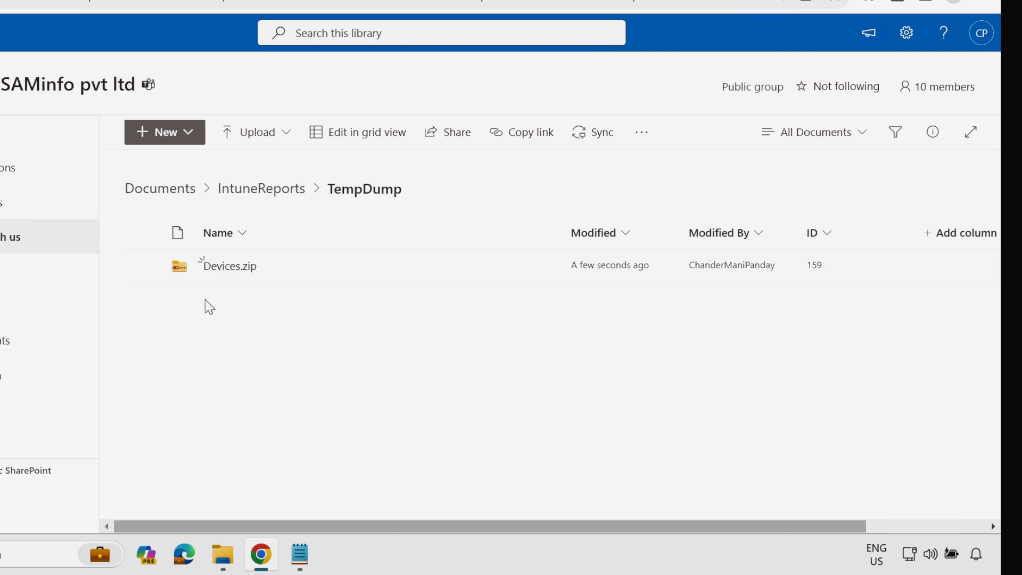
pyautogui.moveTo(229, 278)
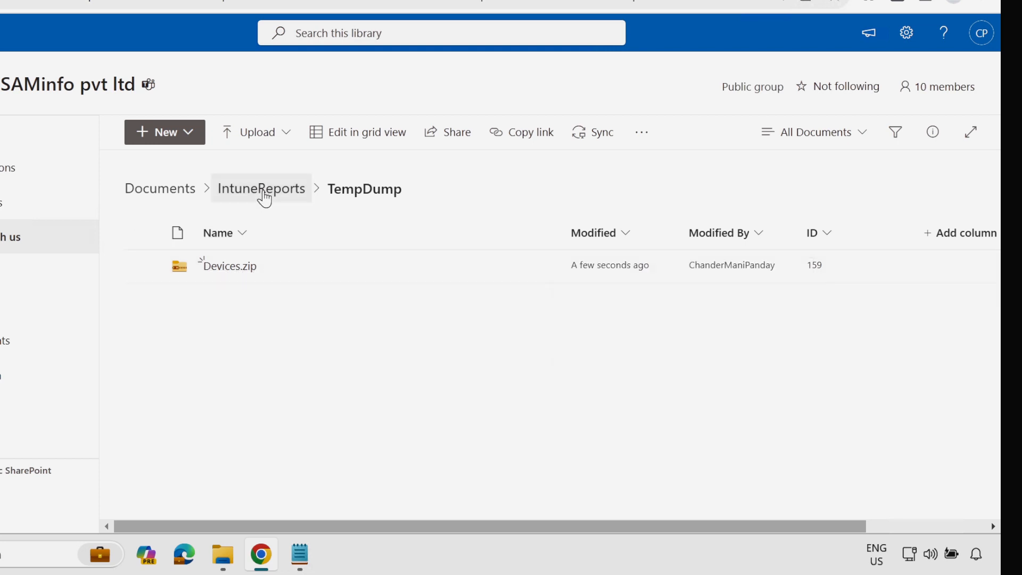
pyautogui.click(261, 194)
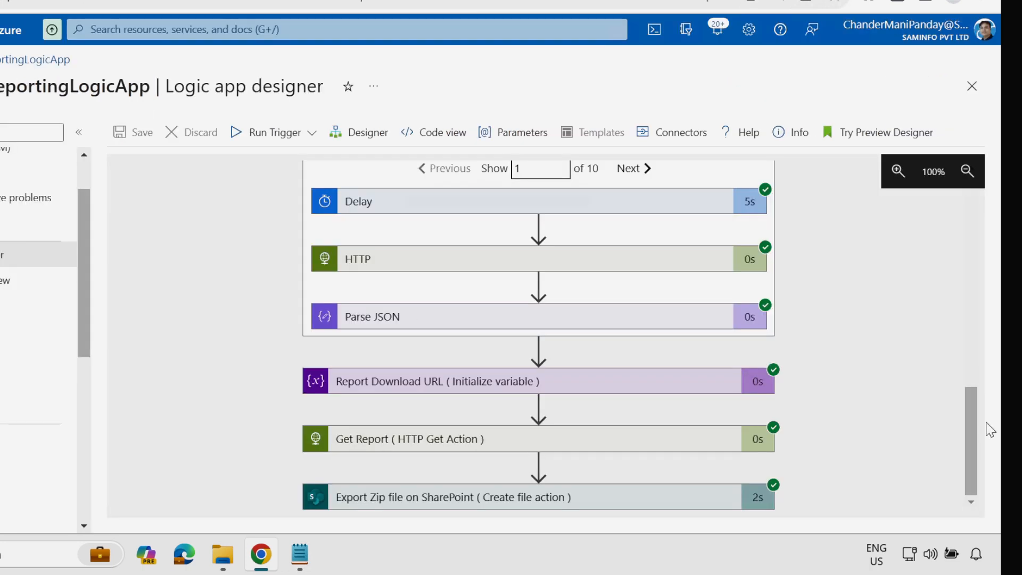
# Back in the logic app designer, add a SharePoint Extract folder action at the end with SAMinfo pvt ltd as its site address
pyautogui.click(352, 132)
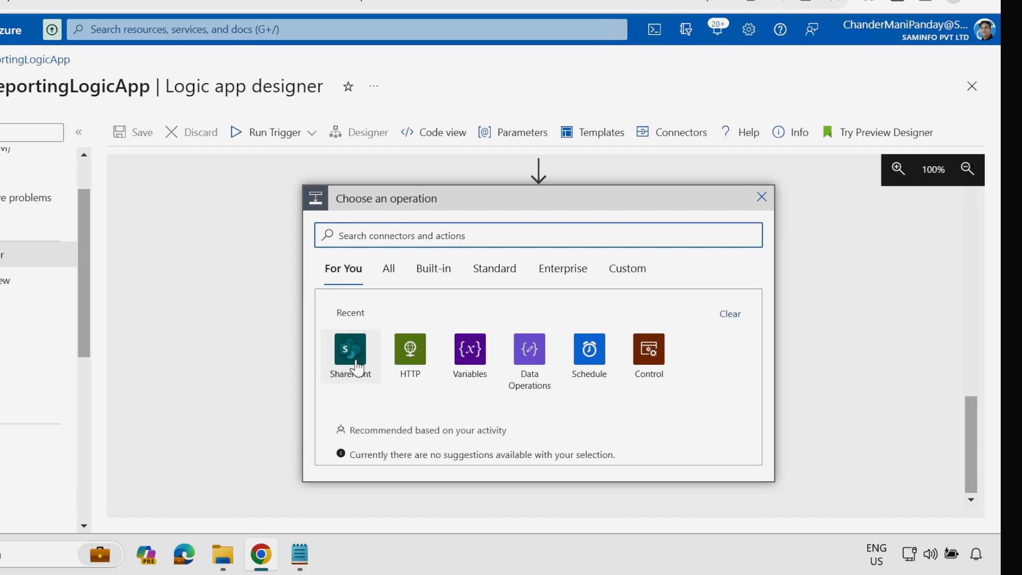
pyautogui.click(351, 360)
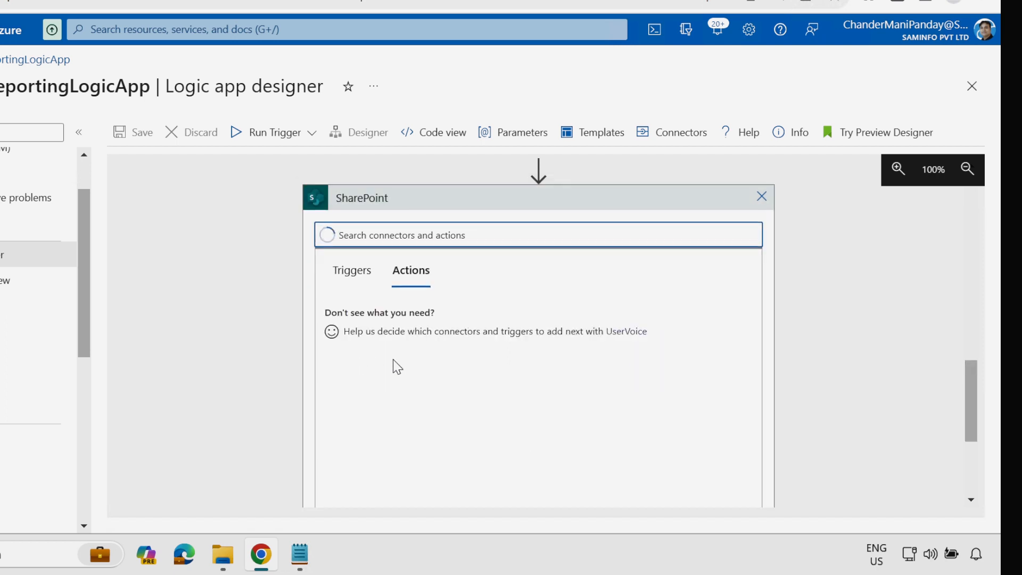
pyautogui.scroll(-2, 966, 385)
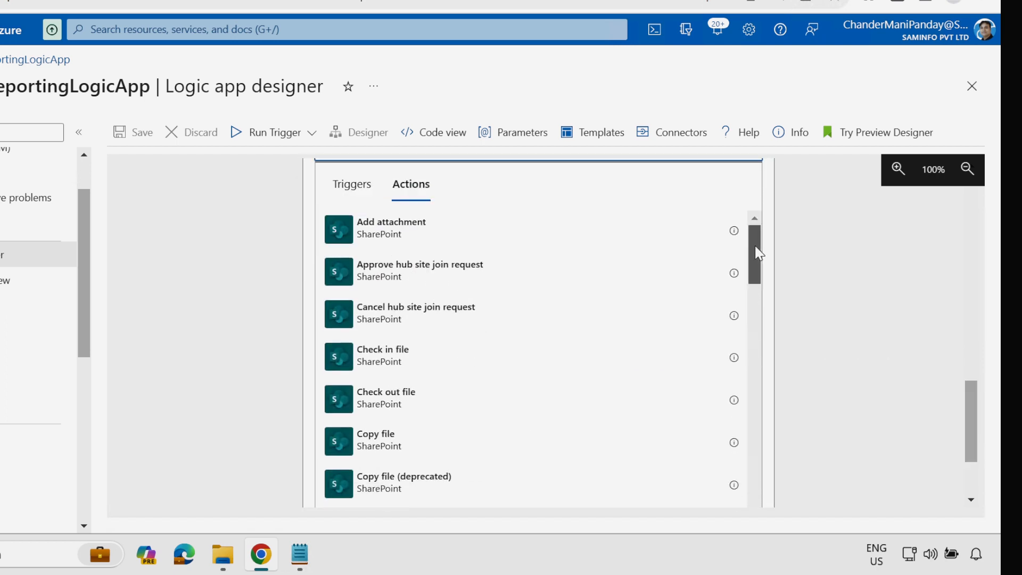
pyautogui.moveTo(755, 245); pyautogui.dragTo(752, 346)
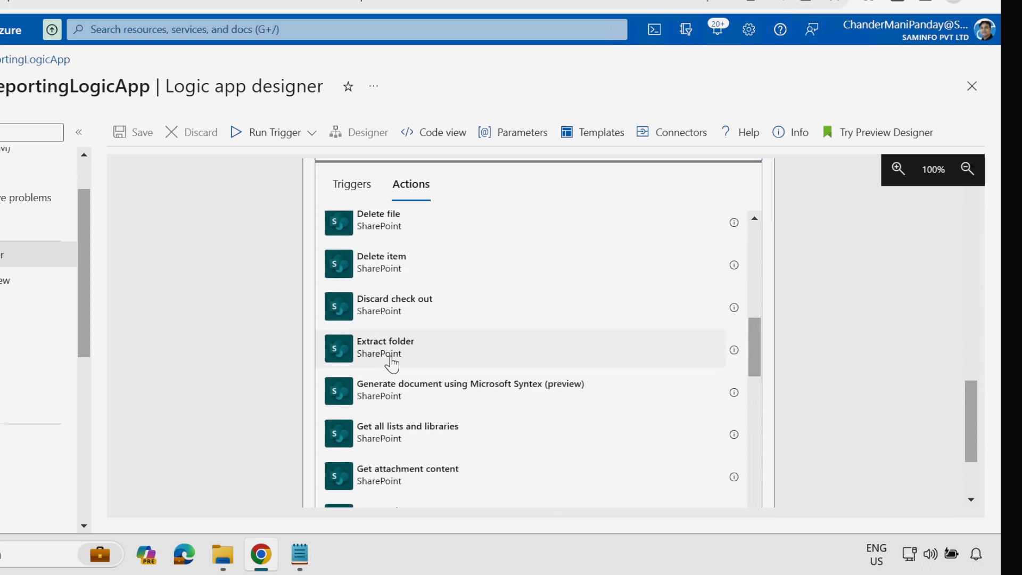
pyautogui.click(391, 354)
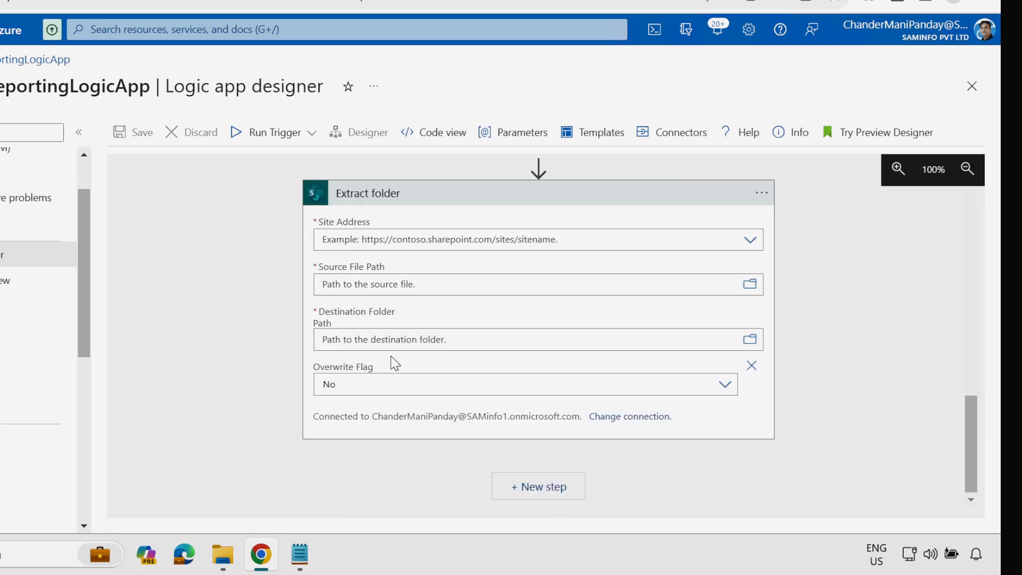
pyautogui.click(378, 239)
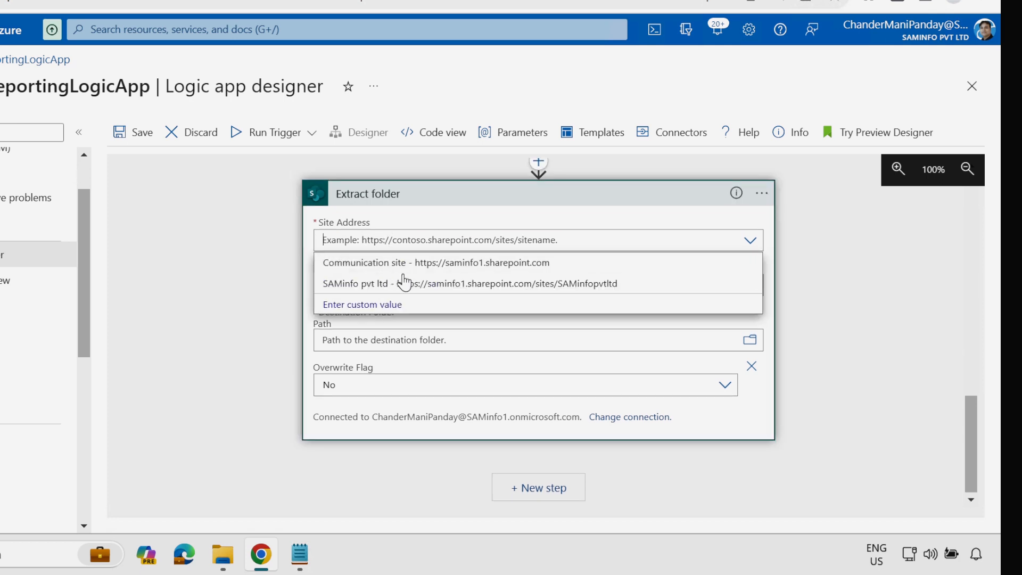
pyautogui.click(357, 282)
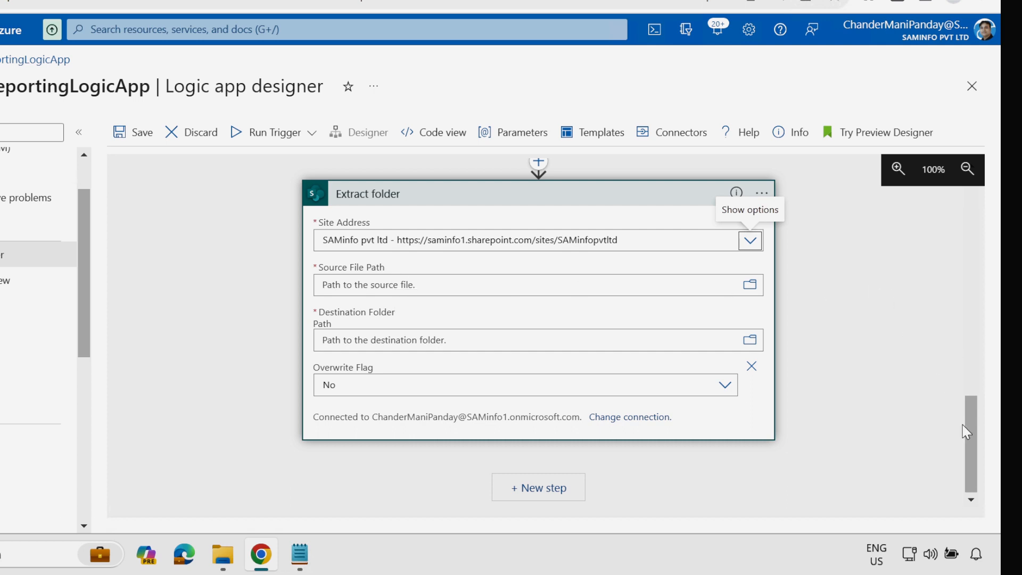
# Set the Extract folder source file path to the Export Zip action's folder path, /Shared Documents/IntuneReports/TempDump, followed by /, the Report Name variable and .zip
pyautogui.scroll(2, 967, 426)
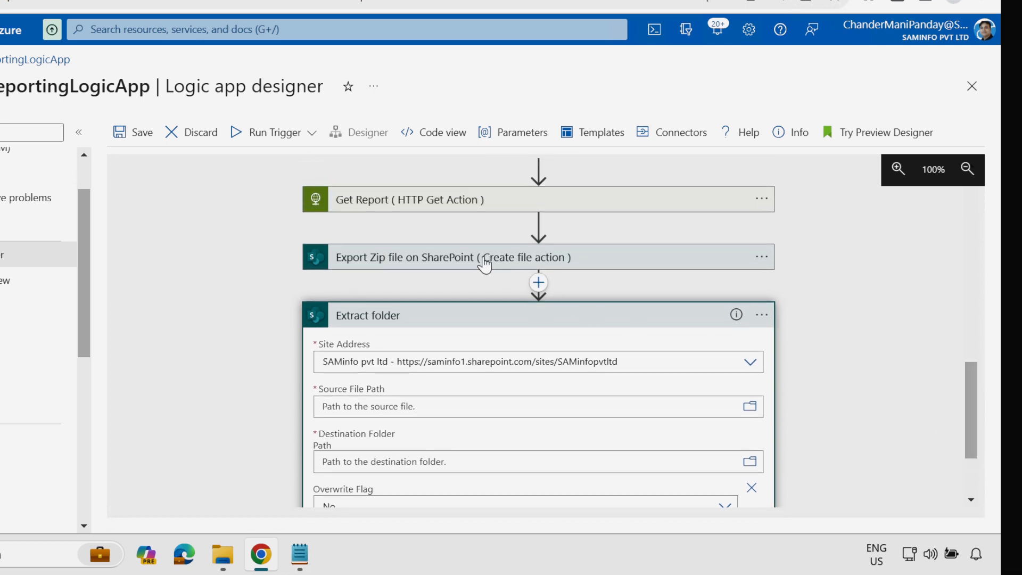
pyautogui.click(485, 258)
pyautogui.moveTo(492, 350); pyautogui.dragTo(327, 357)
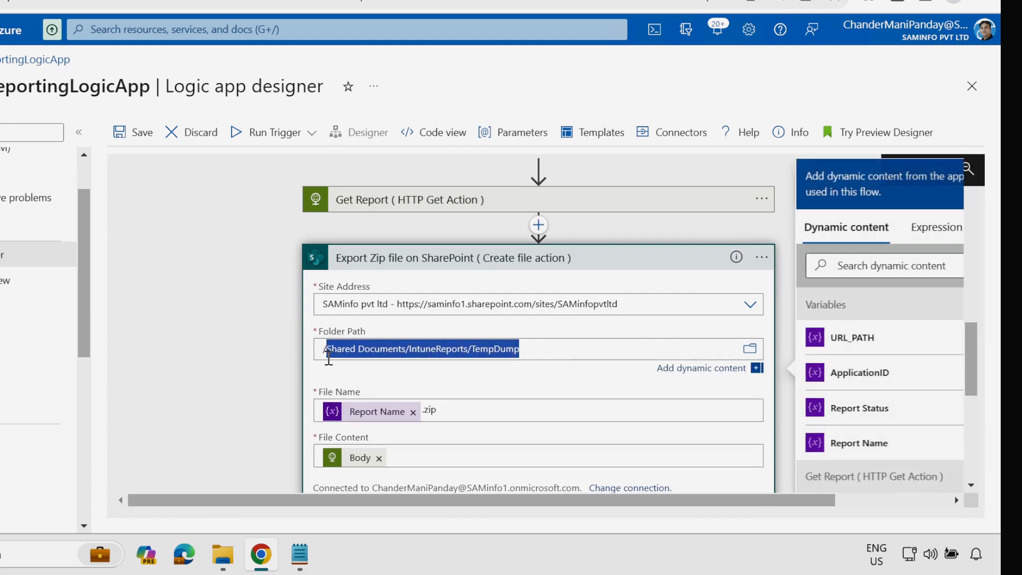
pyautogui.rightClick(345, 349)
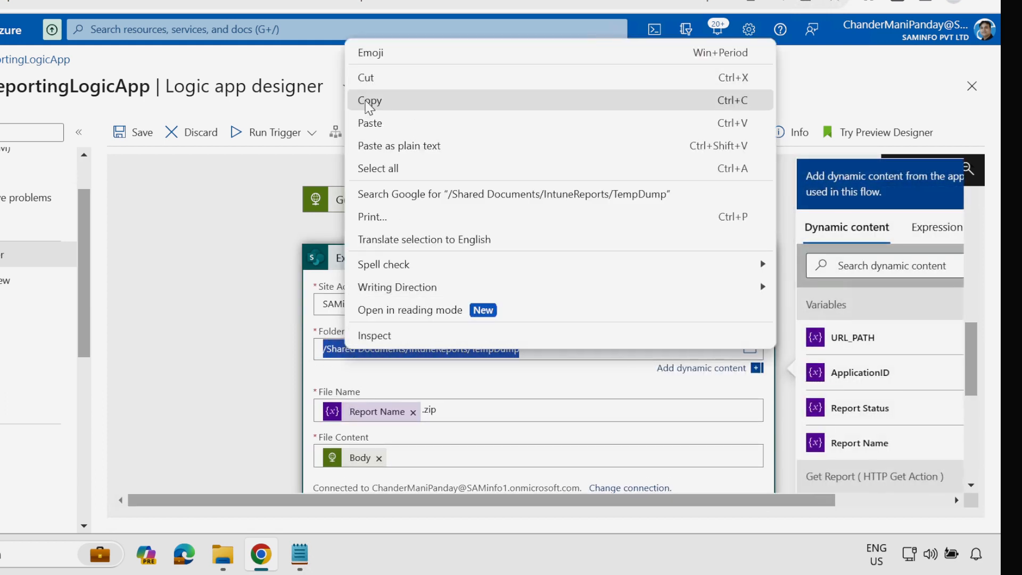
pyautogui.click(398, 105)
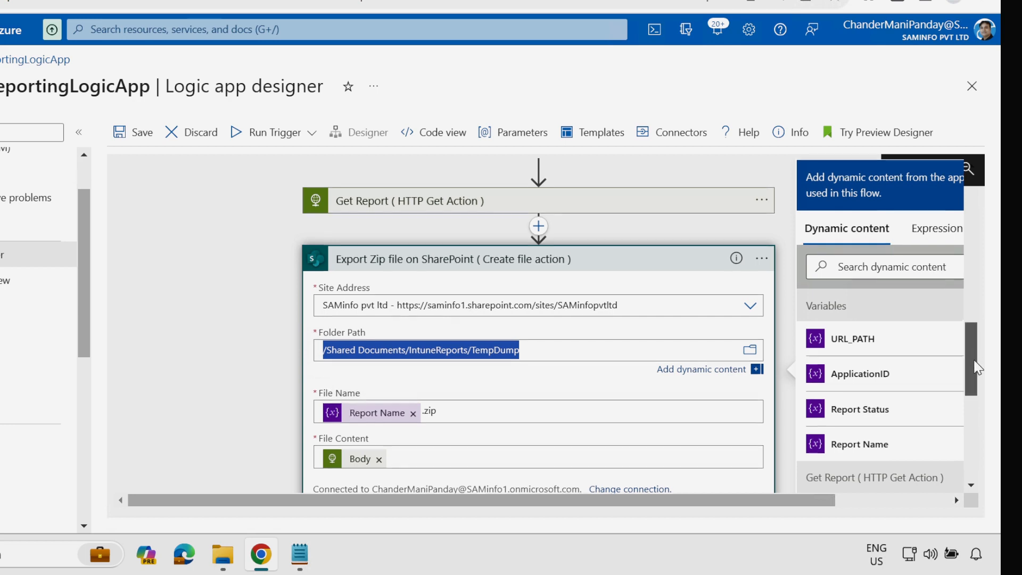
pyautogui.scroll(-5, 968, 436)
pyautogui.click(492, 266)
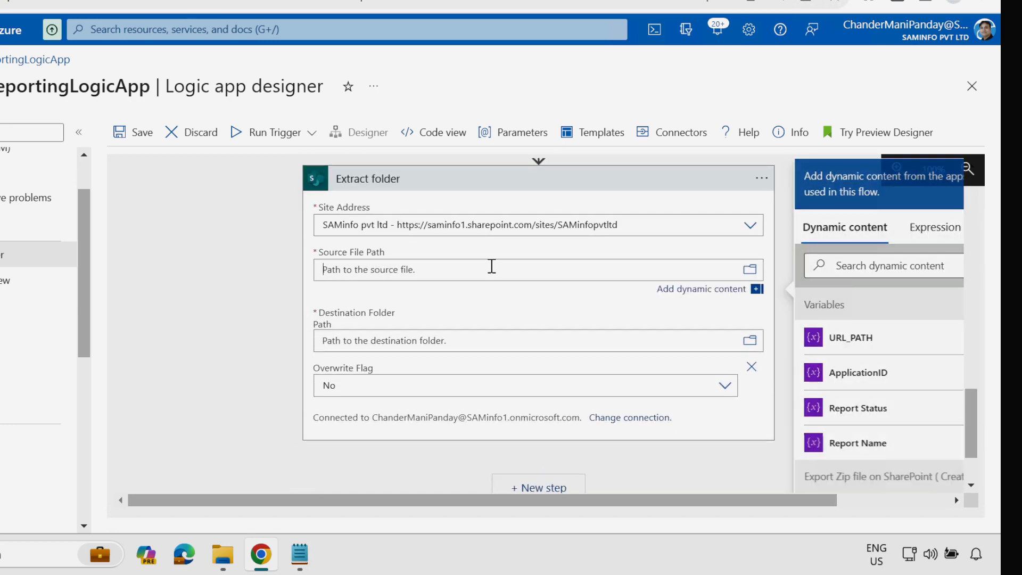
pyautogui.hotkey('ctrl', 'v')
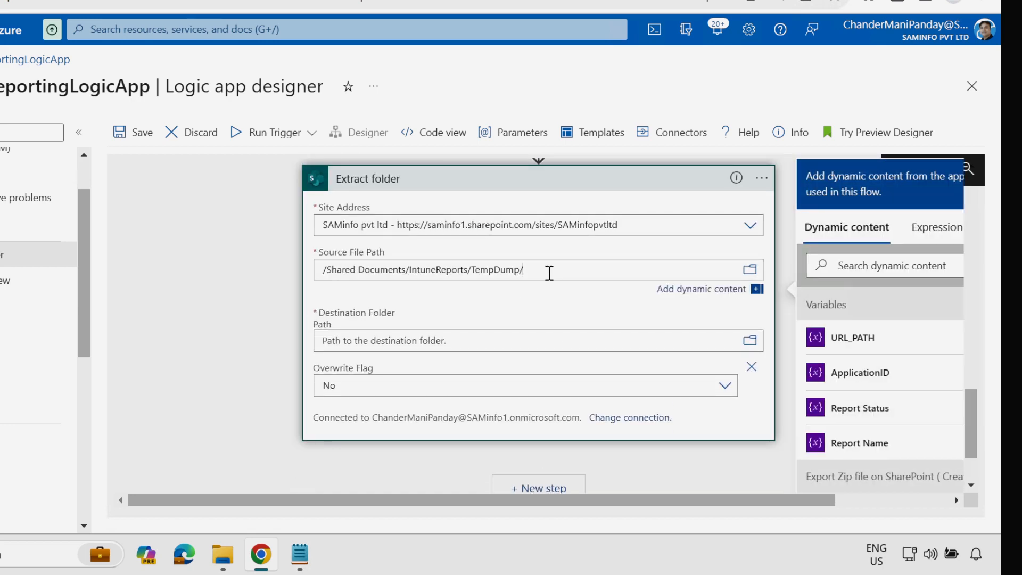
pyautogui.scroll(-2, 618, 208)
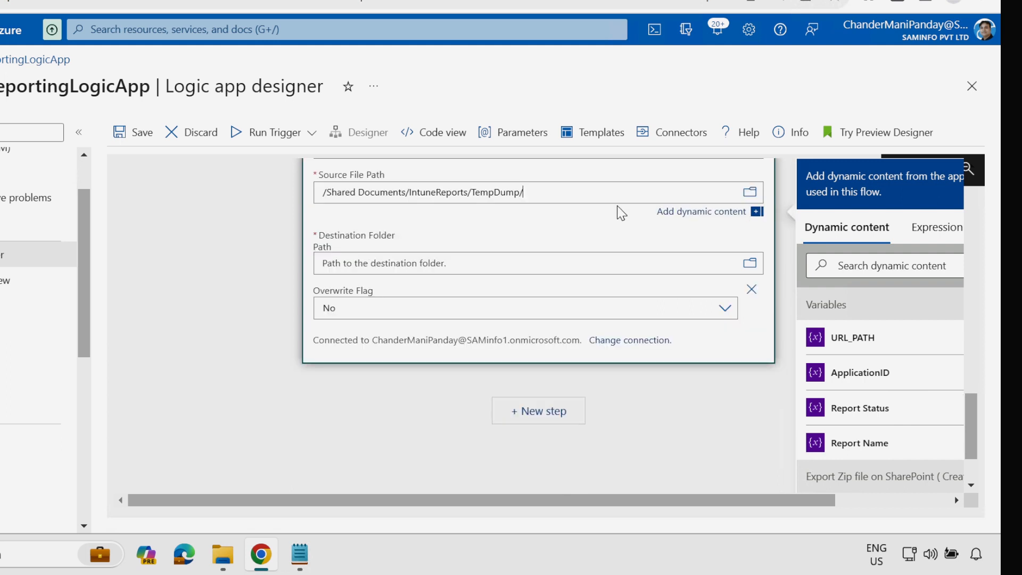
pyautogui.click(860, 443)
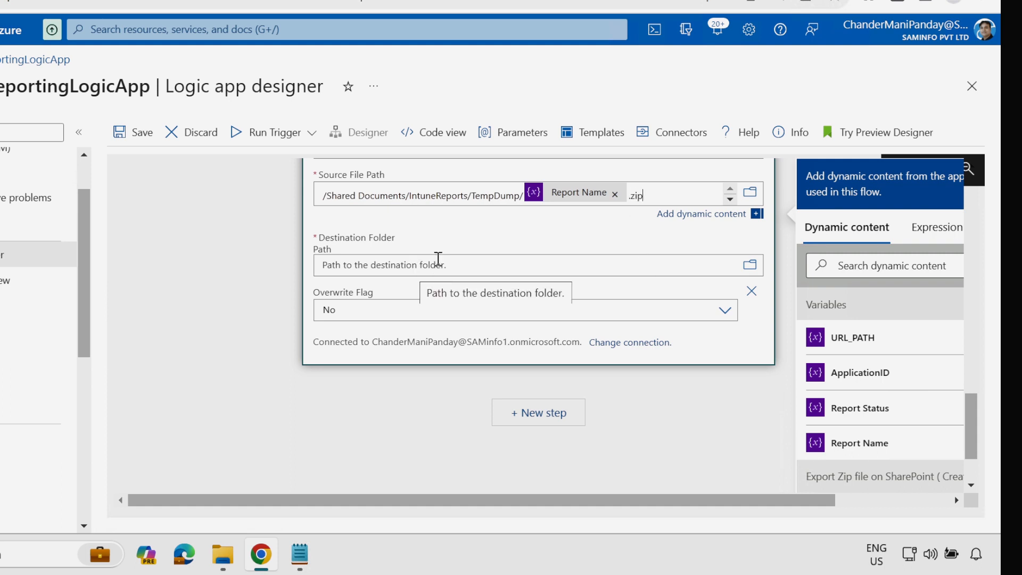
# Set the Extract folder action's destination folder path to /Shared Documents/IntuneReports/ and its overwrite flag to Yes
pyautogui.moveTo(473, 196); pyautogui.dragTo(318, 205)
pyautogui.rightClick(349, 185)
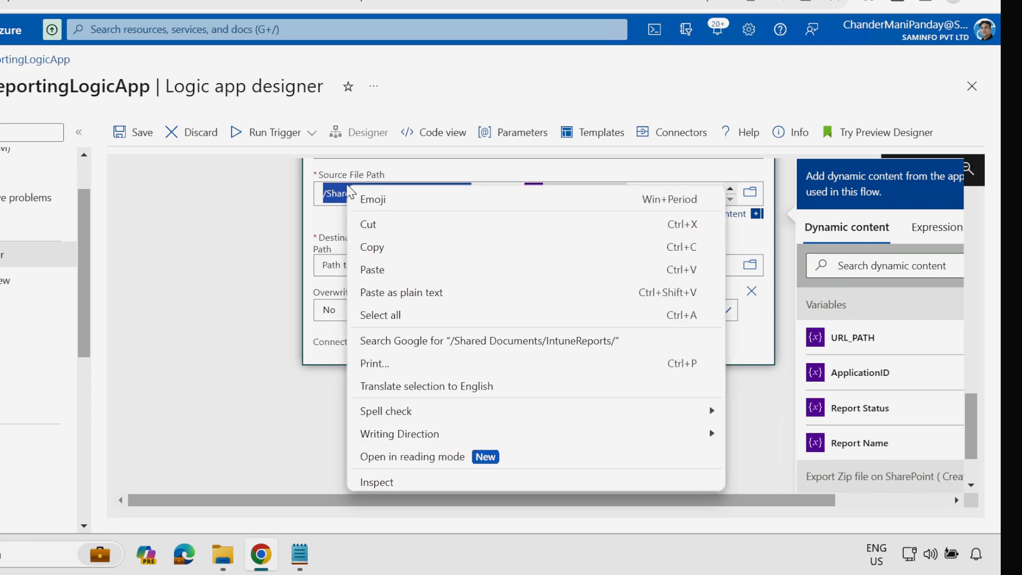
pyautogui.click(368, 243)
pyautogui.click(361, 266)
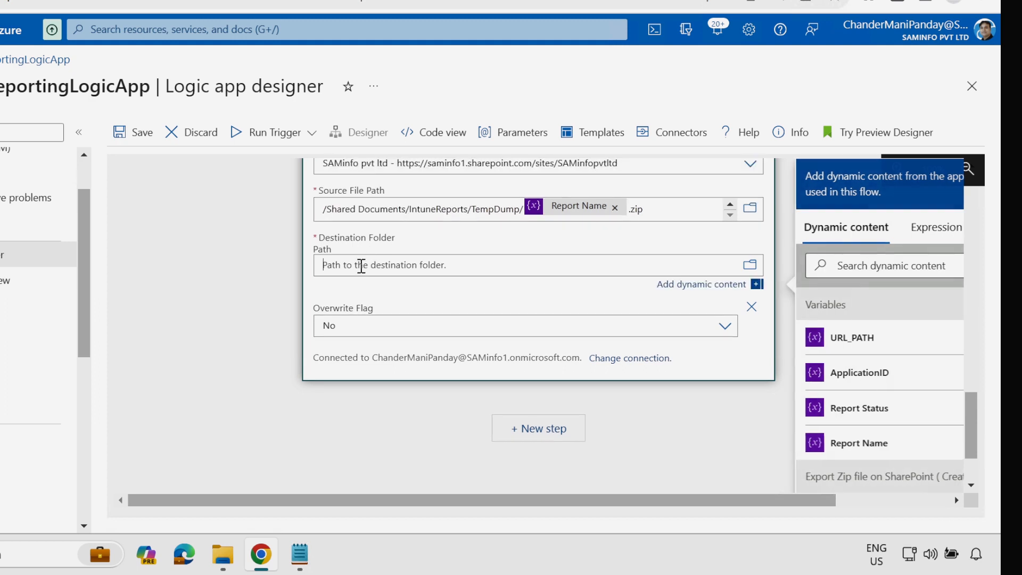
pyautogui.hotkey('ctrl', 'v')
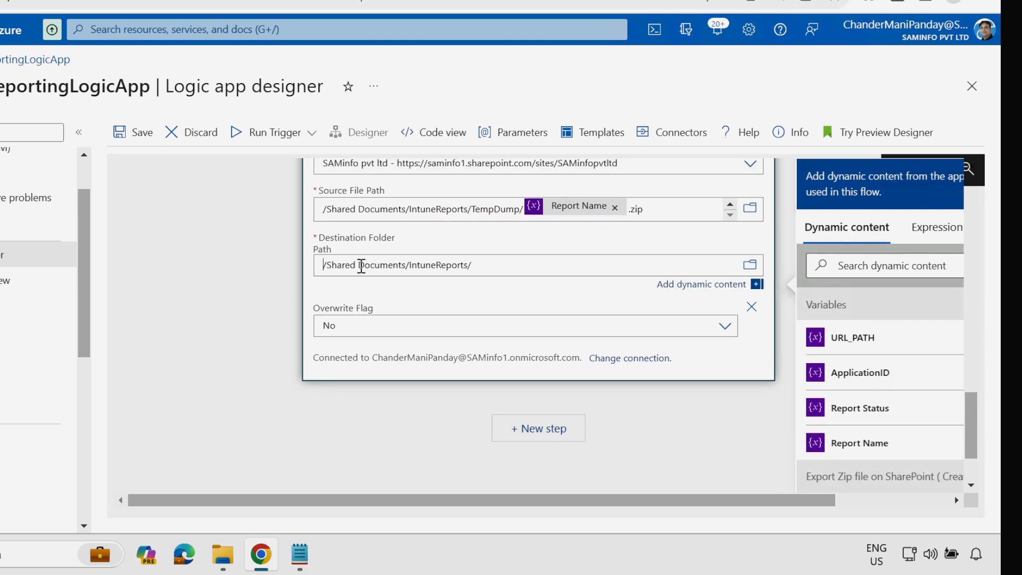
pyautogui.click(401, 327)
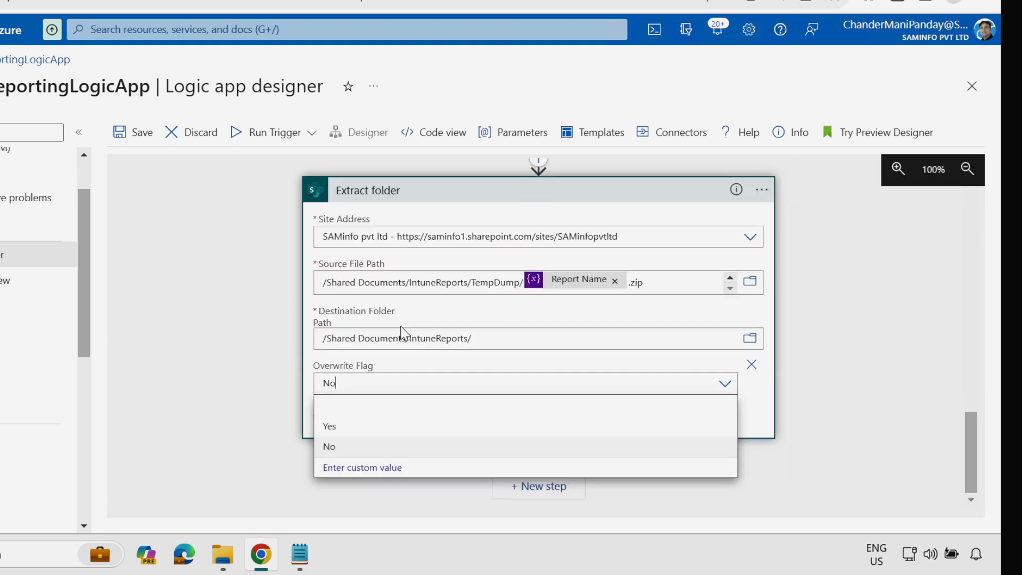
pyautogui.click(336, 431)
pyautogui.click(792, 205)
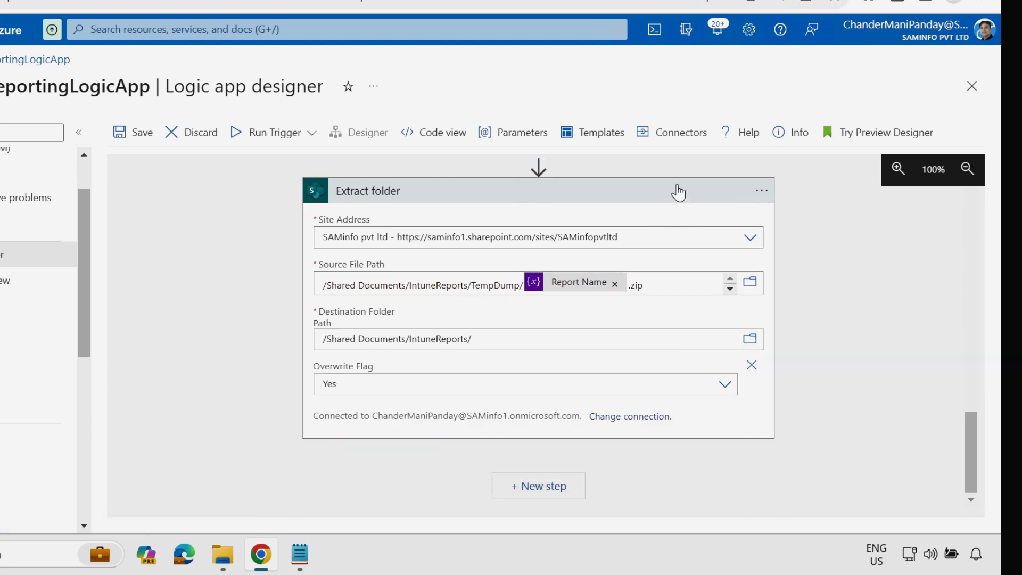
# Rename the Extract folder action as "Unzip and Extract Report ( Extract folder )" and save the logic app
pyautogui.click(763, 193)
pyautogui.click(812, 192)
pyautogui.write('Unzip and Extract Report ( Extract folder )')
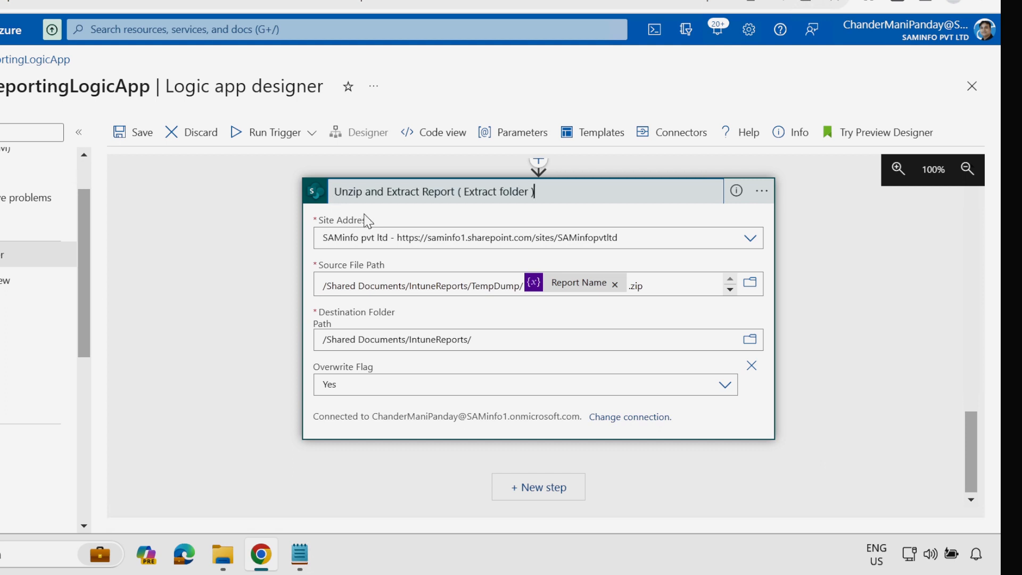
pyautogui.click(136, 132)
pyautogui.click(225, 412)
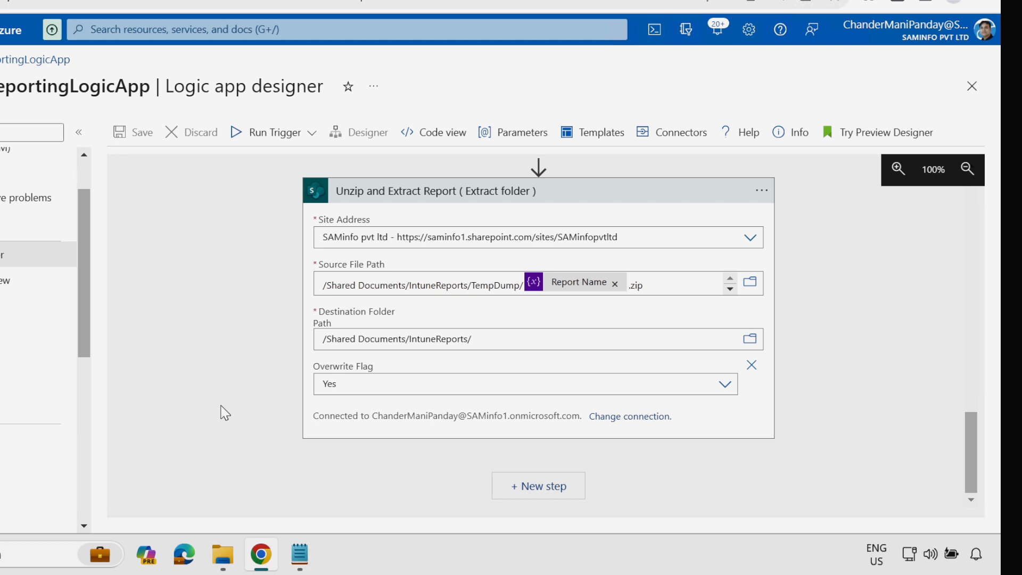
# Run the logic app, check the SharePoint IntuneReports folder for the extracted report and its TempDump subfolder for the zip file, and return to IntuneReports
pyautogui.moveTo(486, 342); pyautogui.dragTo(317, 347)
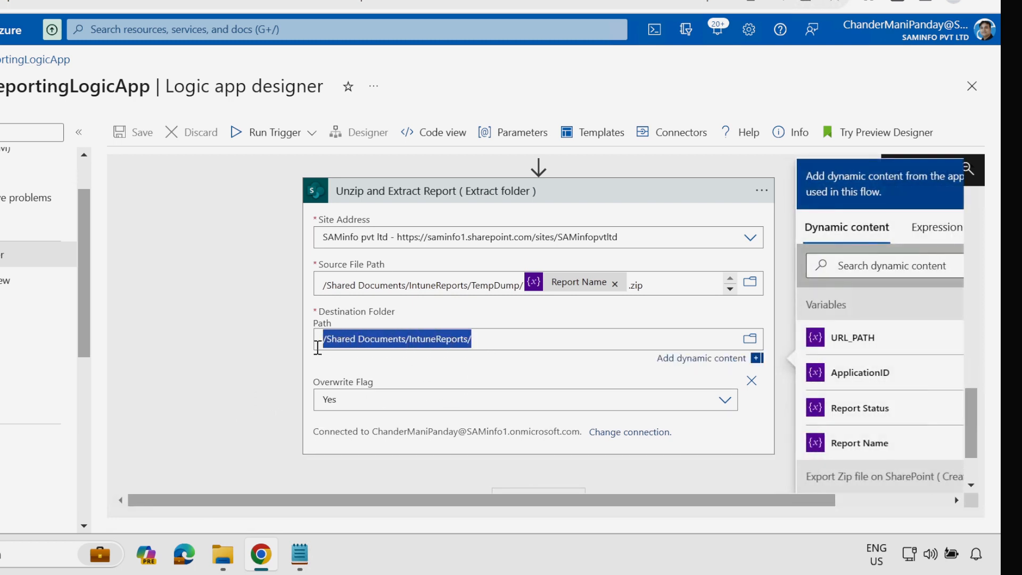
pyautogui.click(312, 132)
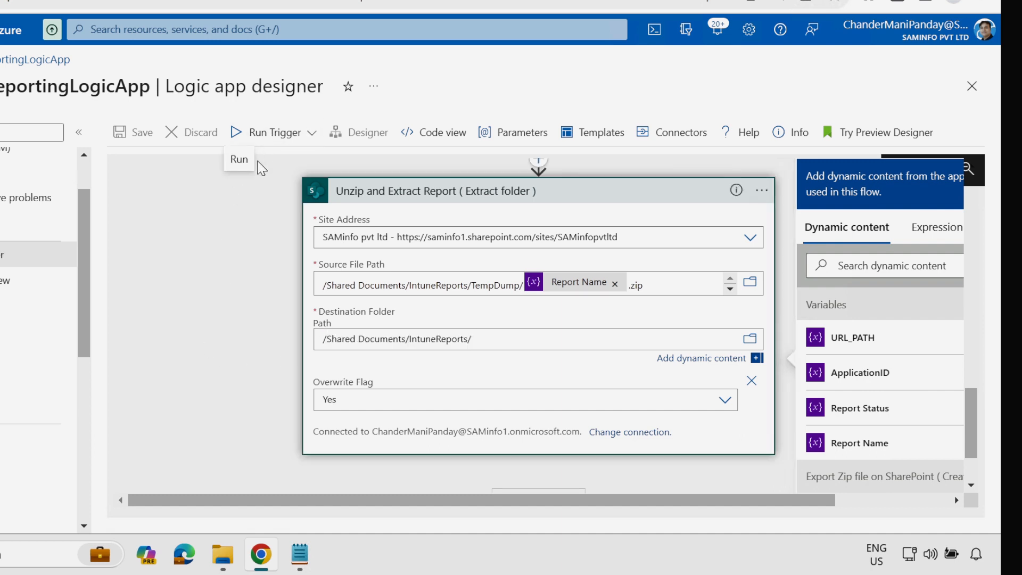
pyautogui.click(240, 159)
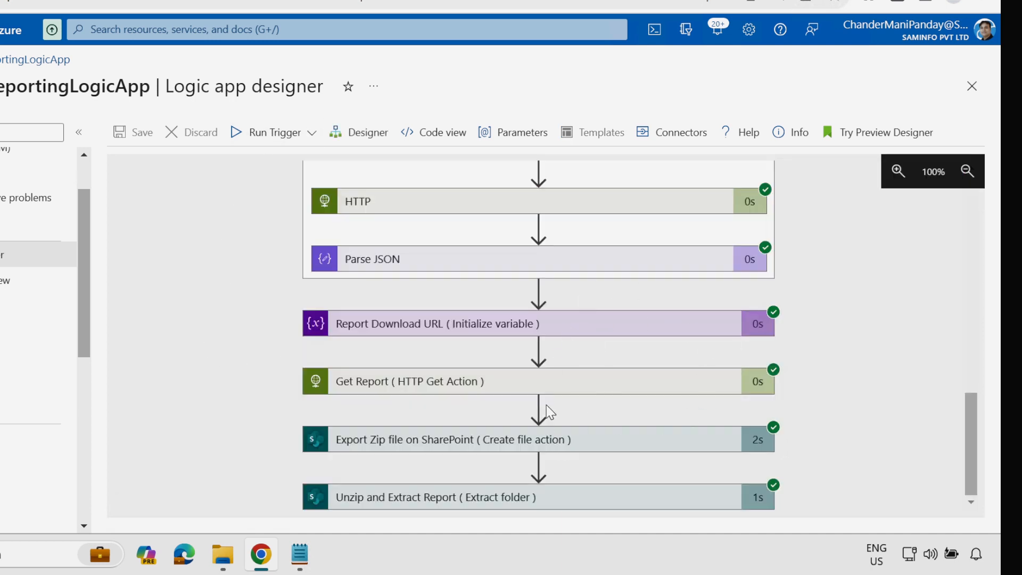
pyautogui.click(195, 1)
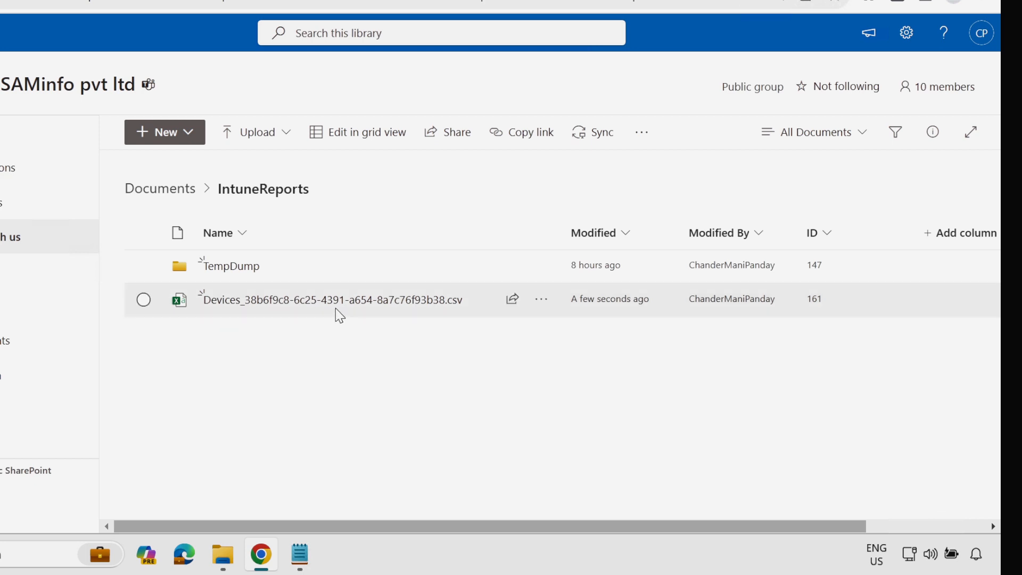
pyautogui.moveTo(334, 314)
pyautogui.click(225, 272)
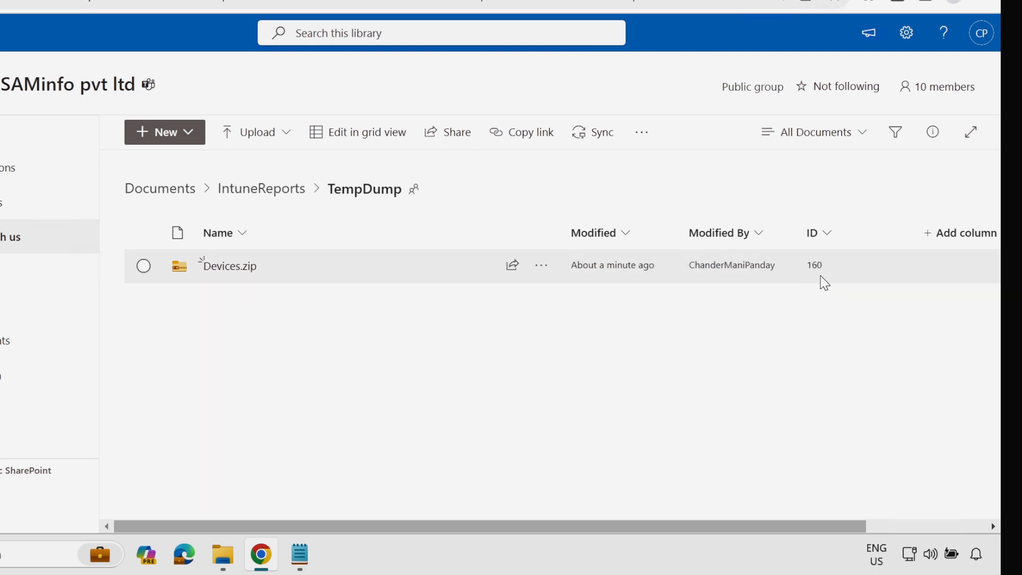
pyautogui.click(259, 193)
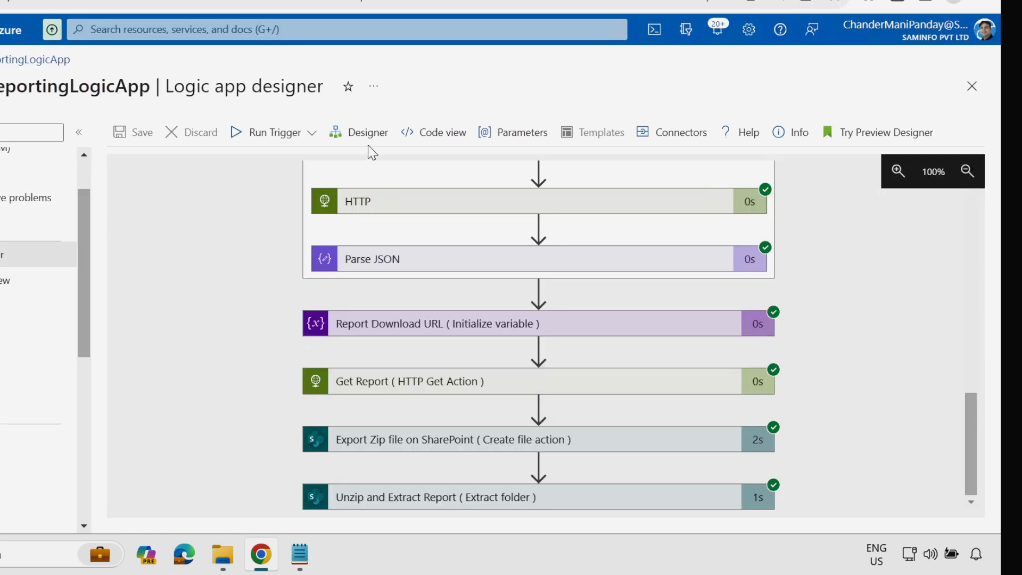
# Back in the logic app designer, add an Initialize variable action after the Unzip and Extract Report action
pyautogui.scroll(-2, 540, 479)
pyautogui.click(540, 487)
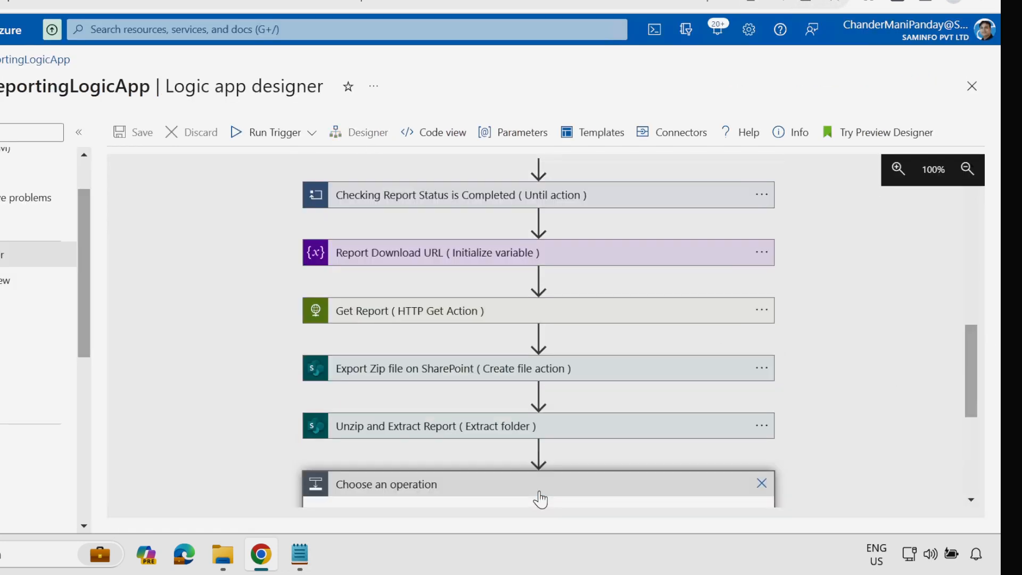
pyautogui.moveTo(970, 382); pyautogui.dragTo(966, 452)
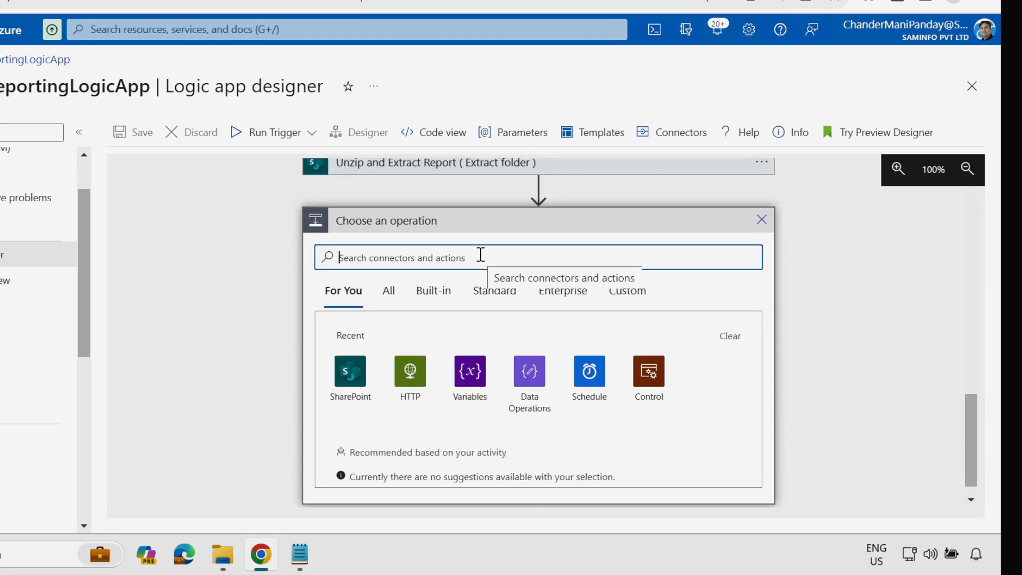
pyautogui.click(468, 380)
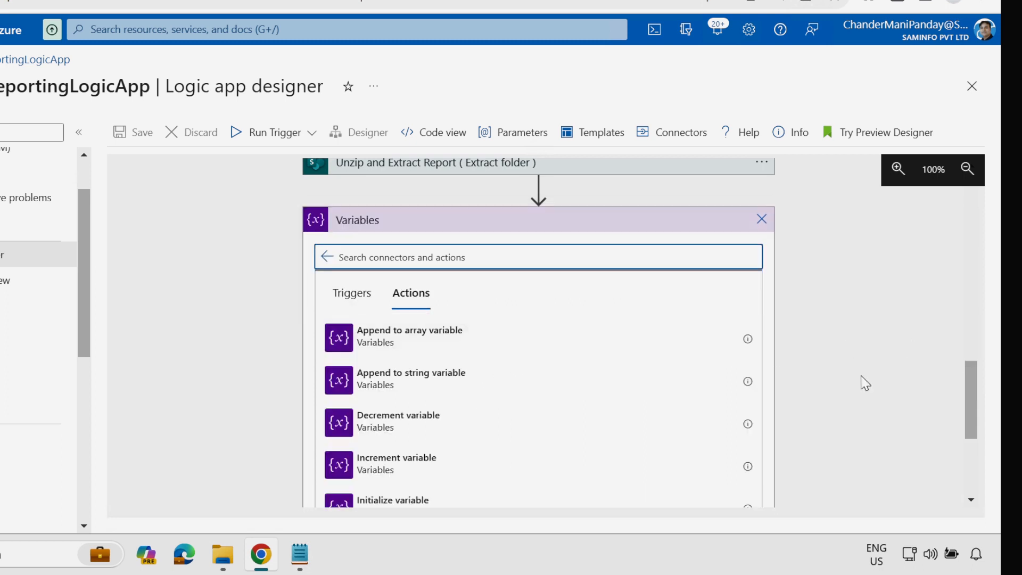
pyautogui.moveTo(972, 376); pyautogui.dragTo(966, 407)
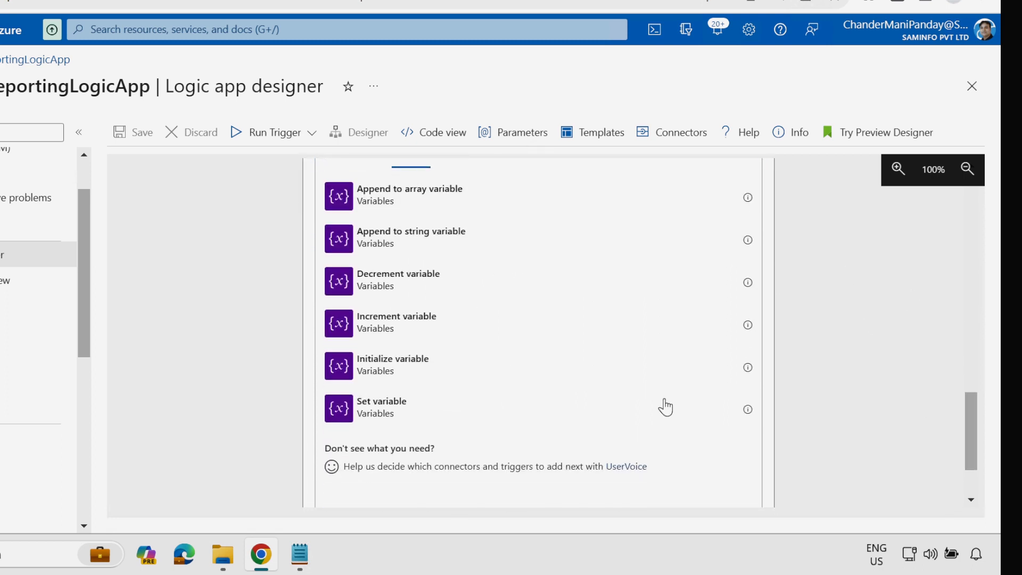
pyautogui.click(392, 380)
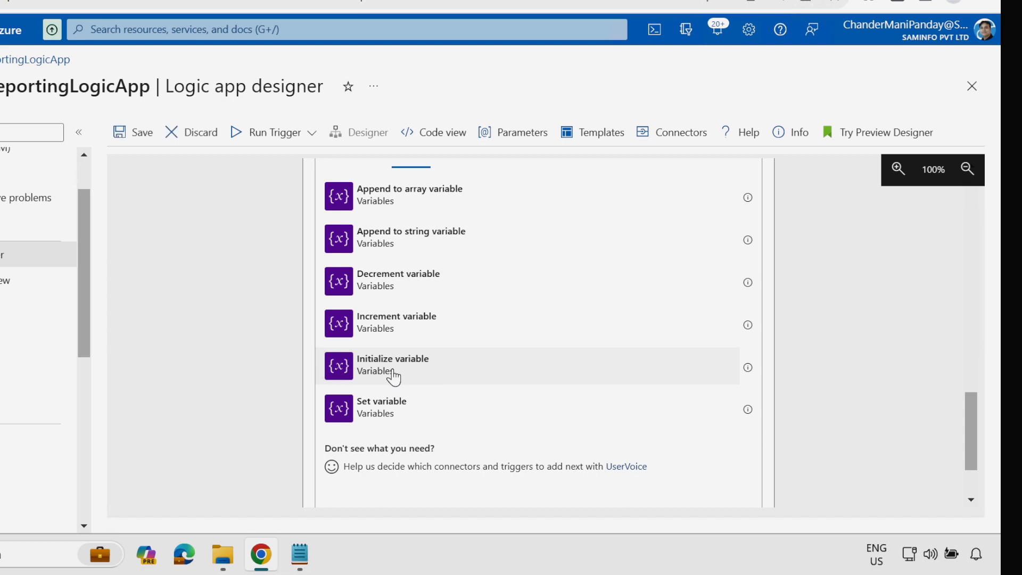
# Name the variable Report_ID, set its type to Integer and its value to @{add(body('Export_Zip_file_on_SharePoint_(_Create_file_action_)')?['ItemId'],1)}
pyautogui.click(385, 331)
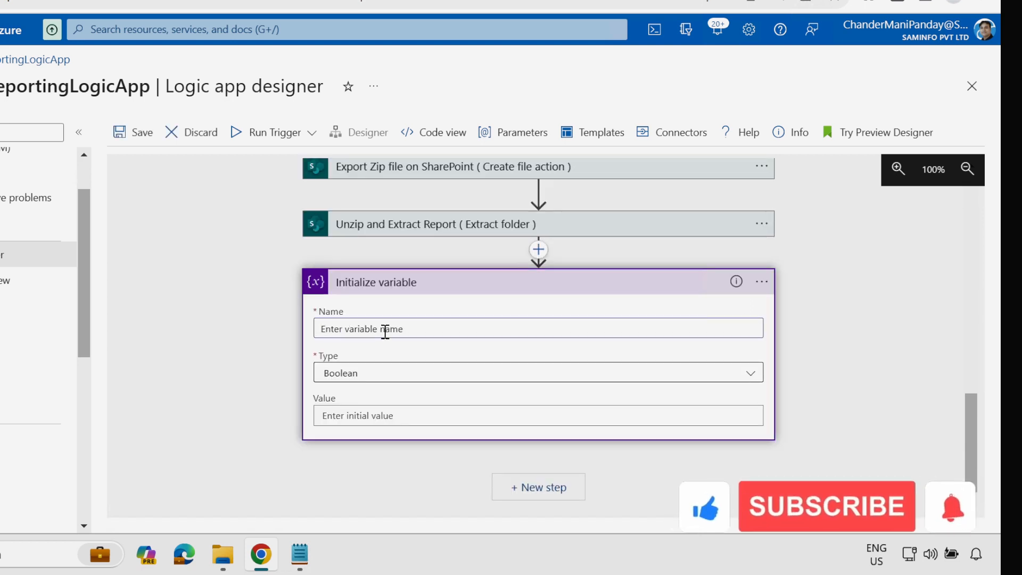
pyautogui.write('Report_ID')
pyautogui.press('Tab')
pyautogui.click(368, 374)
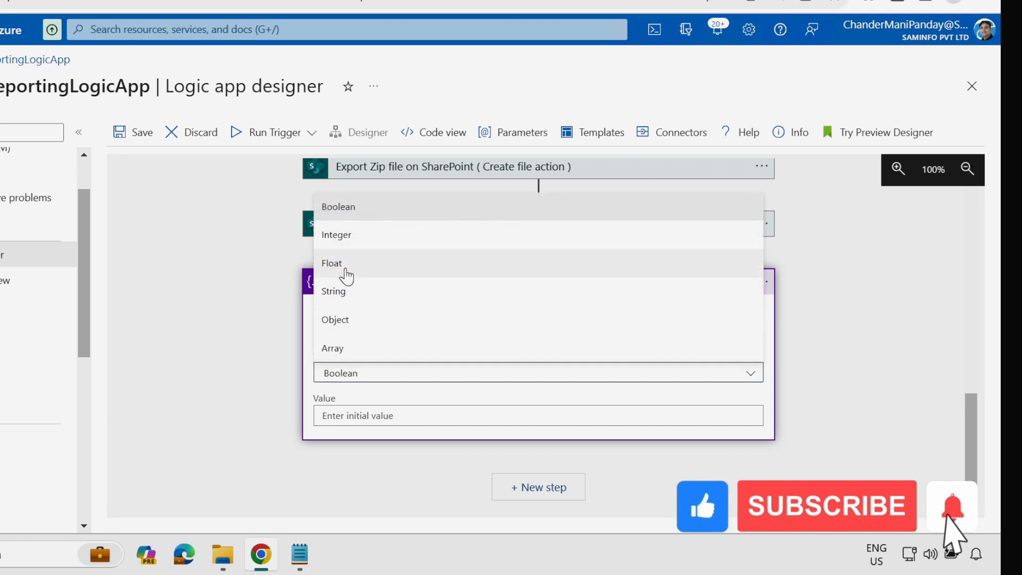
pyautogui.click(343, 234)
pyautogui.click(417, 416)
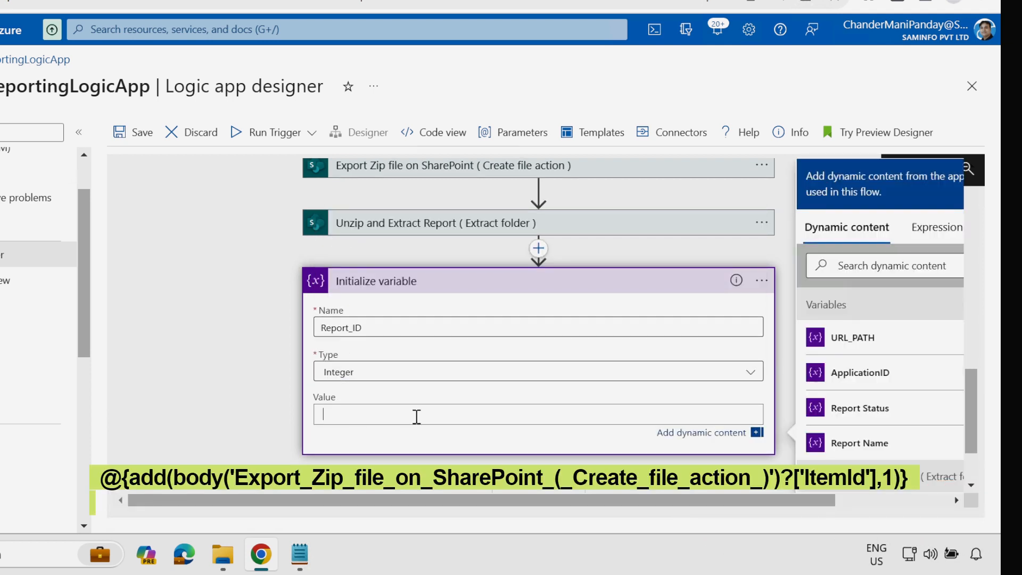
pyautogui.hotkey('ctrl', 'v')
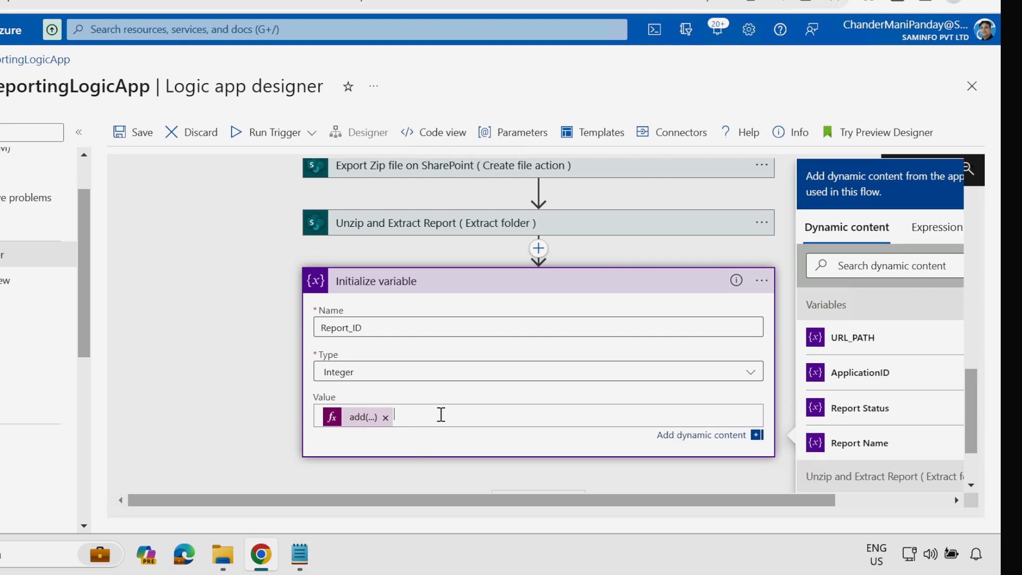
# Rename the Initialize variable action as "Zip File Report ID" and save the logic app
pyautogui.click(761, 282)
pyautogui.click(818, 285)
pyautogui.write('Zip File Report ID')
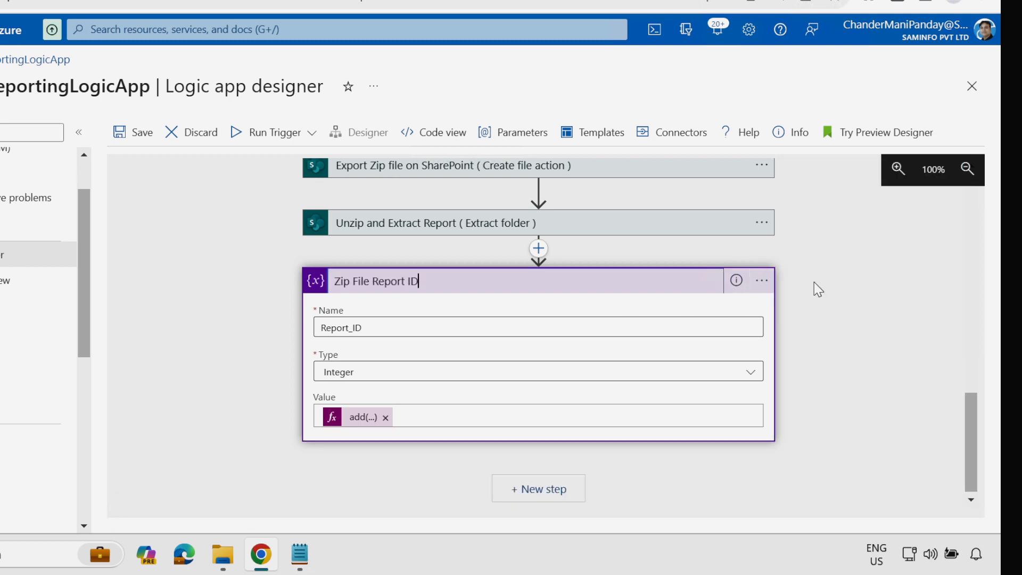
pyautogui.click(133, 133)
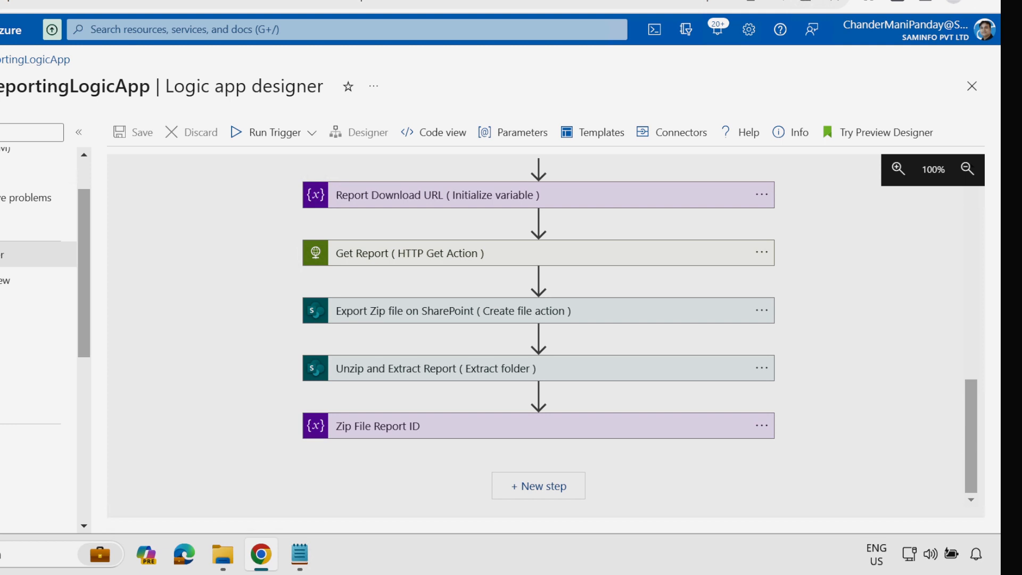
# Add a SharePoint "Send an HTTP request to SharePoint" action after the Zip File Report ID action
pyautogui.click(530, 490)
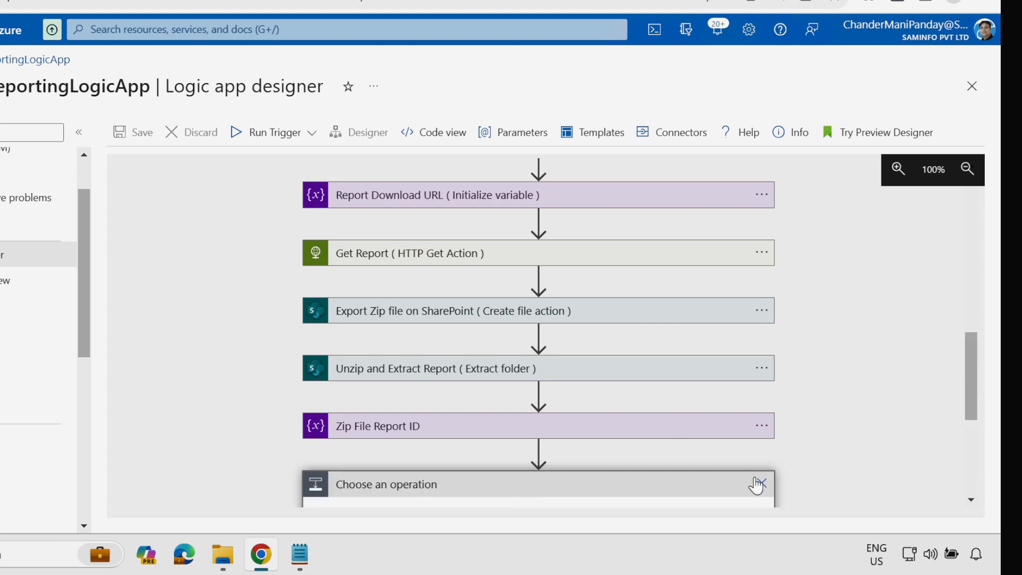
pyautogui.moveTo(970, 367); pyautogui.dragTo(964, 449)
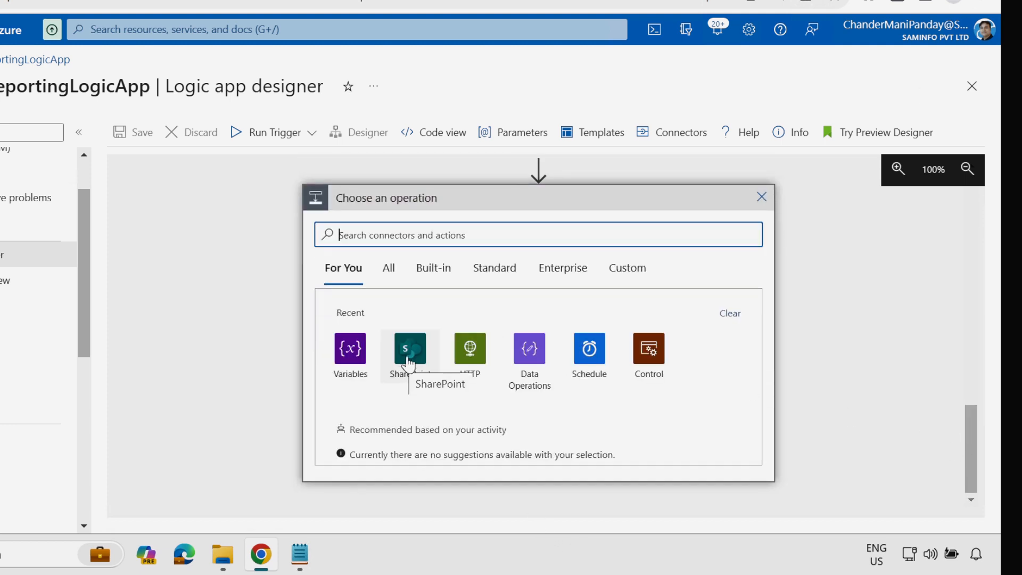
pyautogui.click(413, 376)
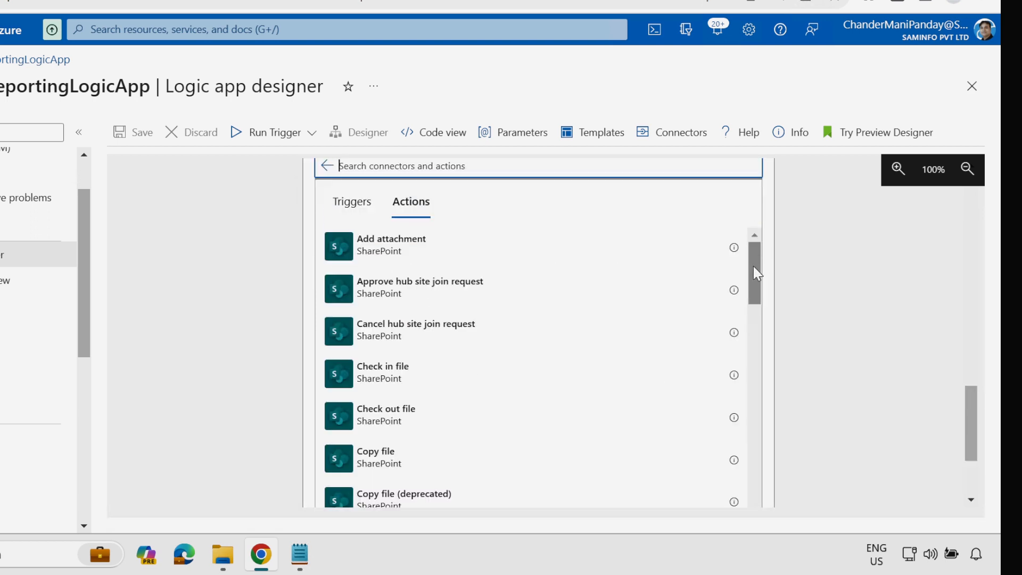
pyautogui.moveTo(755, 267); pyautogui.dragTo(755, 482)
pyautogui.click(358, 454)
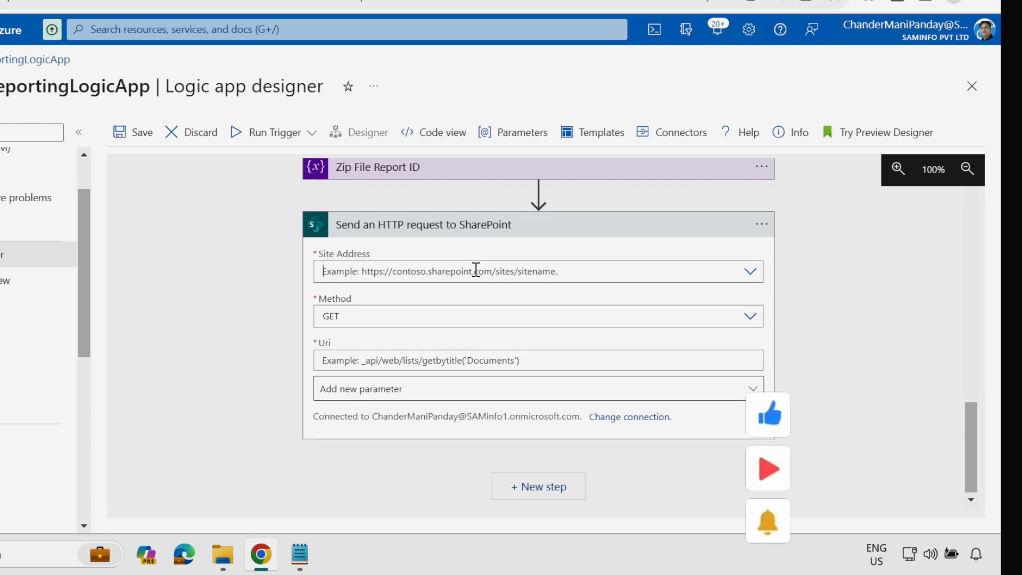
pyautogui.click(476, 270)
pyautogui.click(413, 314)
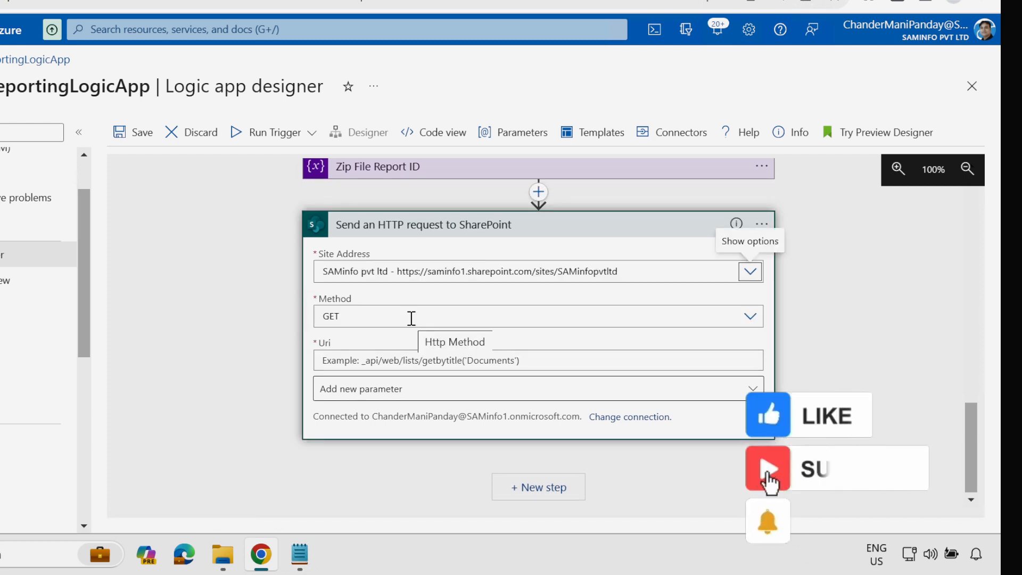
pyautogui.click(411, 318)
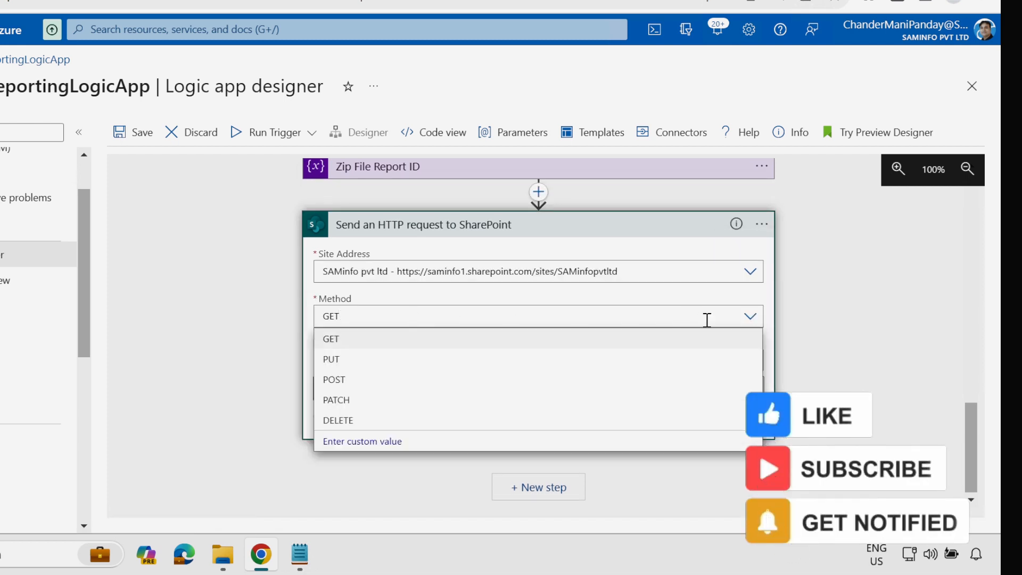
pyautogui.click(349, 379)
# Set the request Uri to _api/web/lists/getbytitle('Documents')/items() with the Report_ID variable inserted between the last parentheses
pyautogui.click(375, 414)
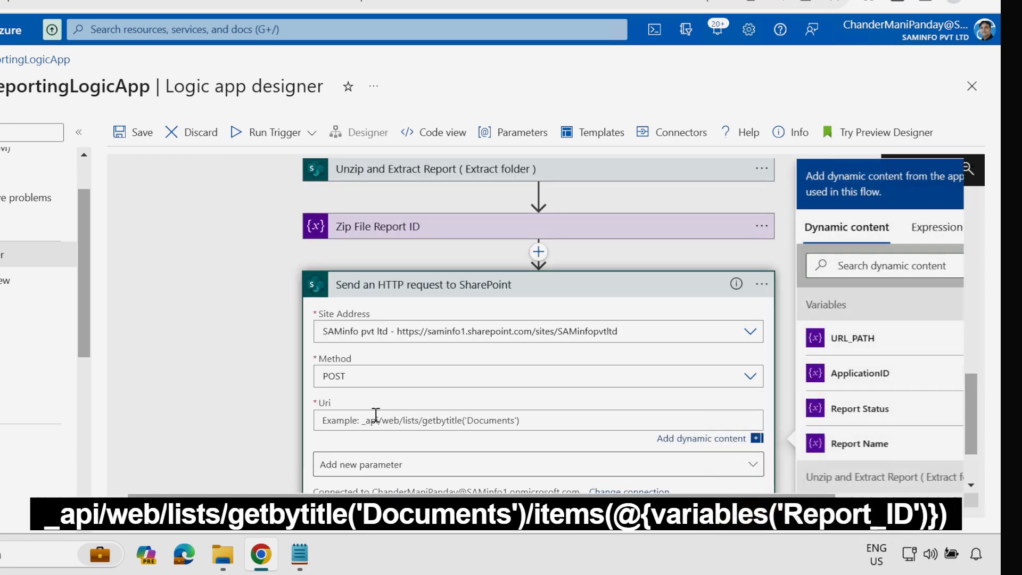
pyautogui.write("_api/web/lists/getbytitle('Documents')/items()")
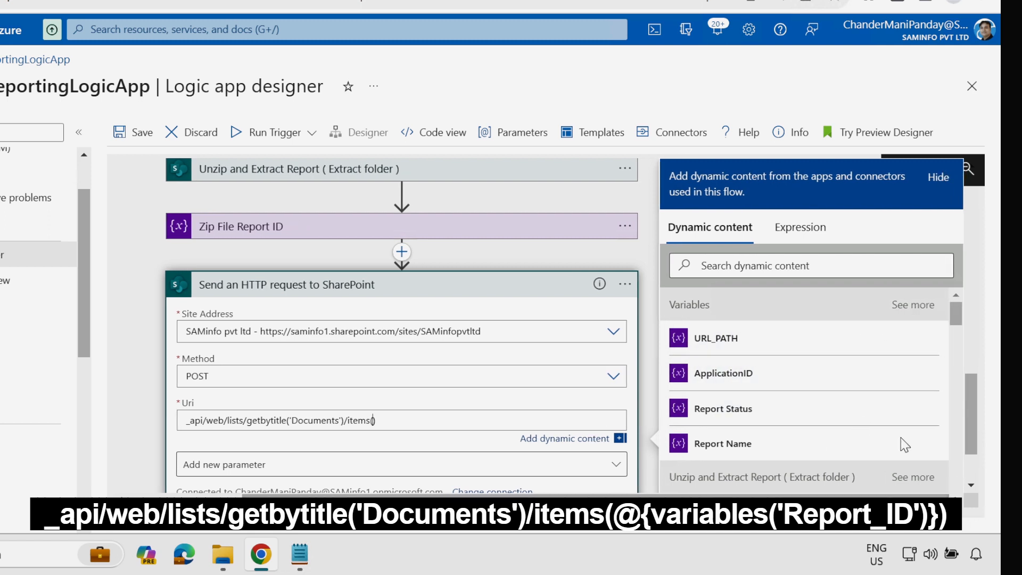
pyautogui.click(913, 311)
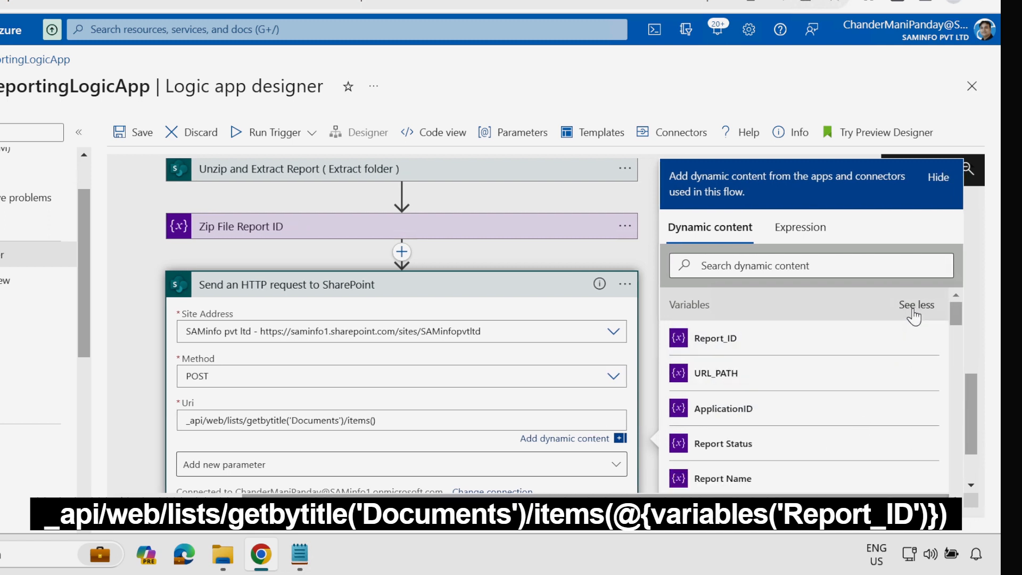
pyautogui.click(713, 346)
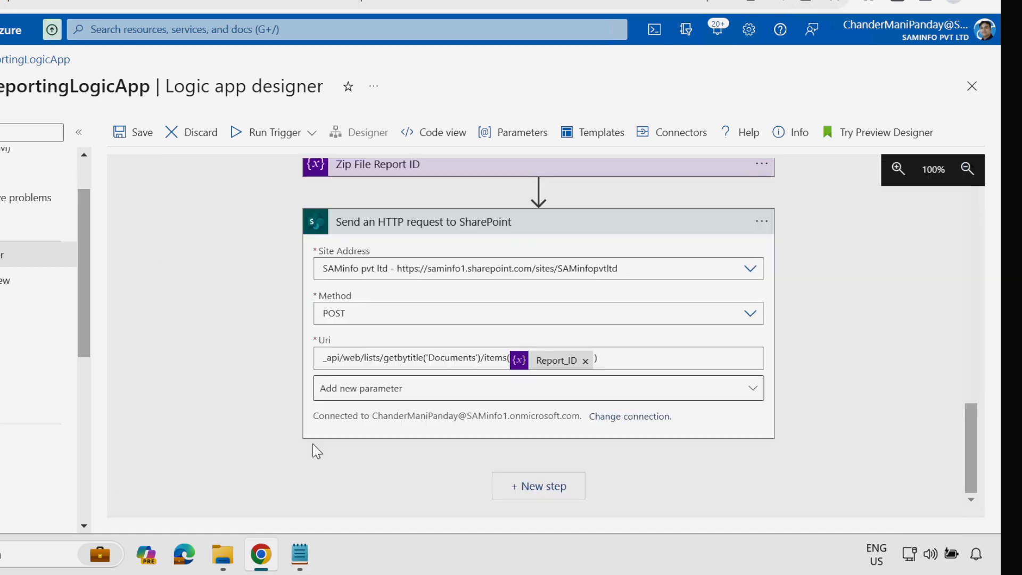
# Add the Headers and Body parameters to the SharePoint HTTP request action
pyautogui.click(364, 390)
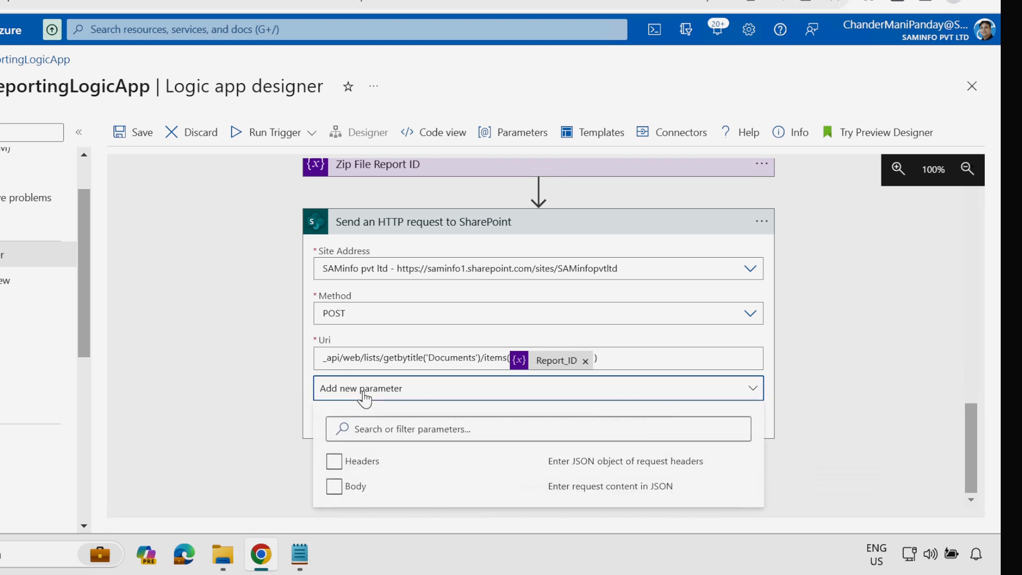
pyautogui.click(334, 466)
pyautogui.click(334, 486)
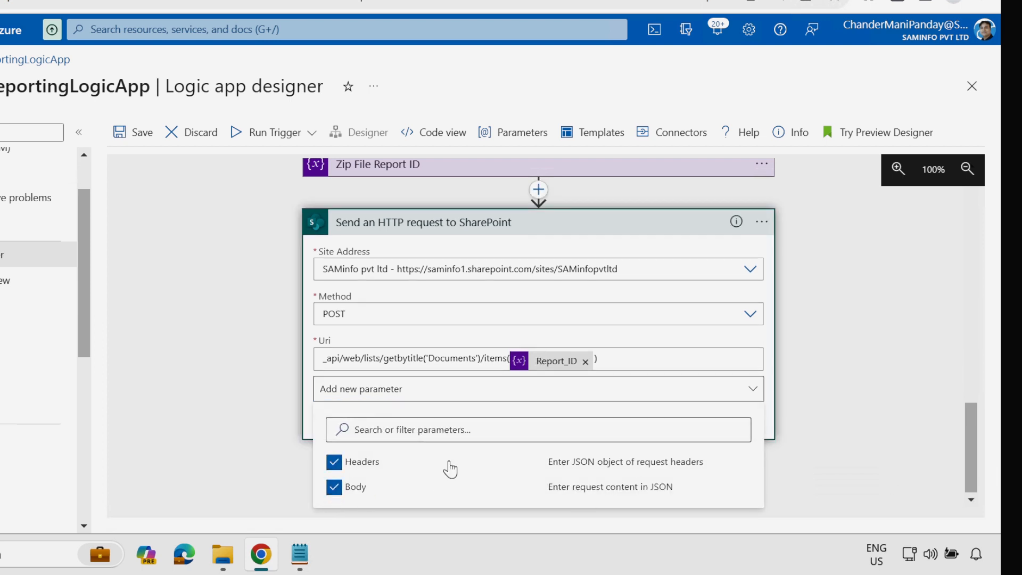
pyautogui.click(256, 377)
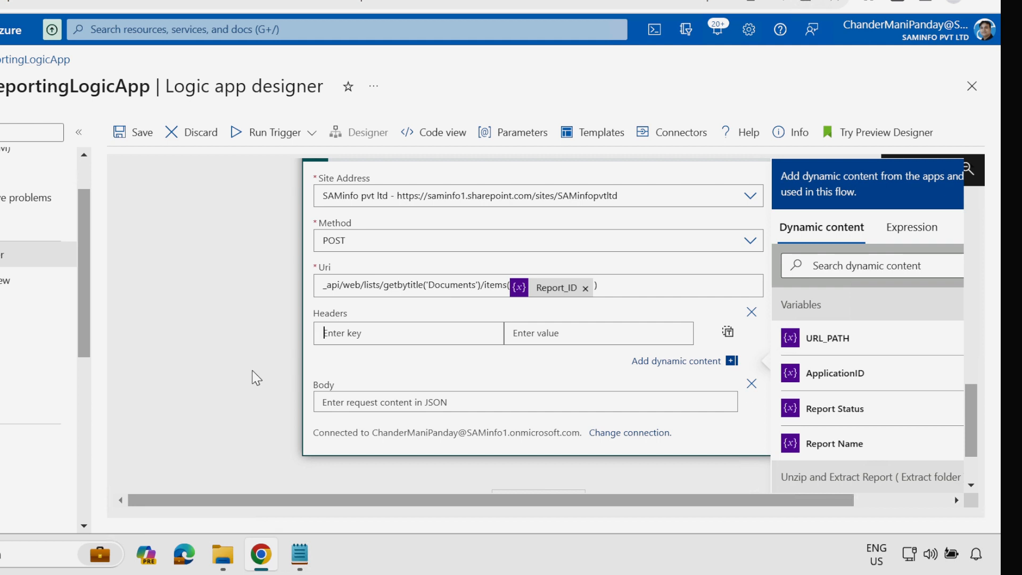
# Enter the request headers content-type as application/json;odata=verbose, X-HTTP-Method as PATCH, and If-Match as *
pyautogui.write('content-type')
pyautogui.click(561, 334)
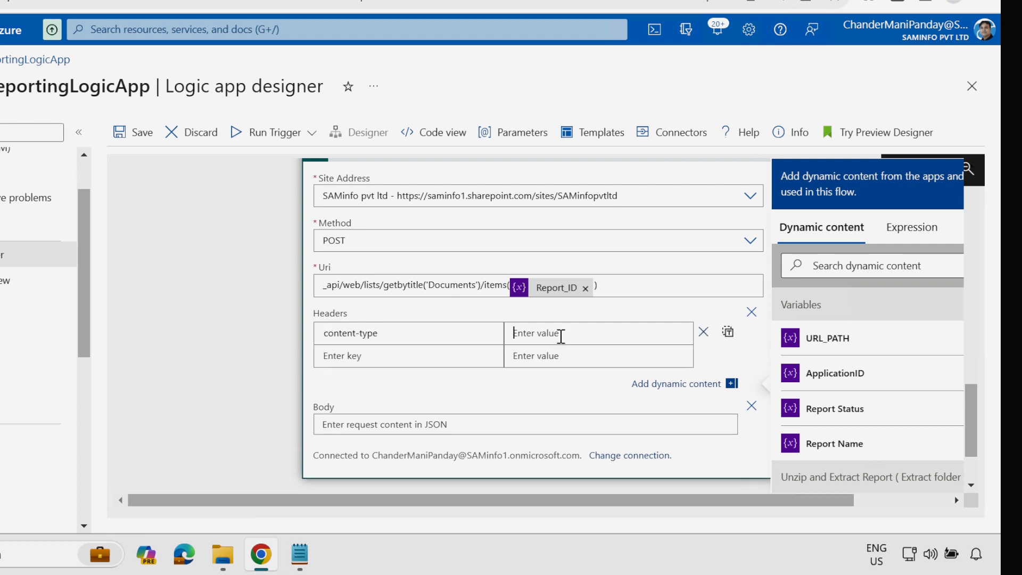
pyautogui.write('application/json;odata=verbose')
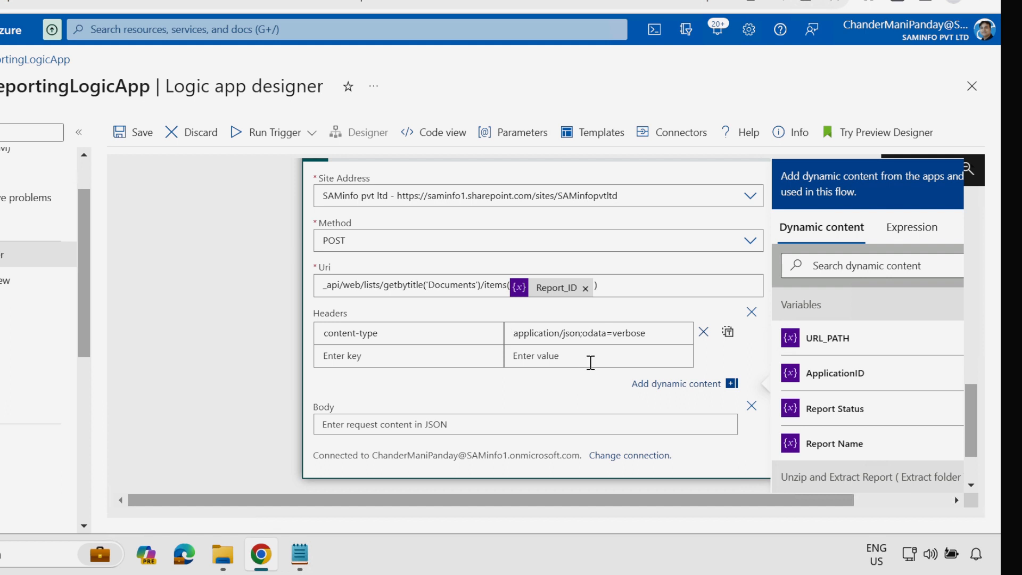
pyautogui.click(405, 360)
pyautogui.write('X-HTTP-Method')
pyautogui.click(561, 355)
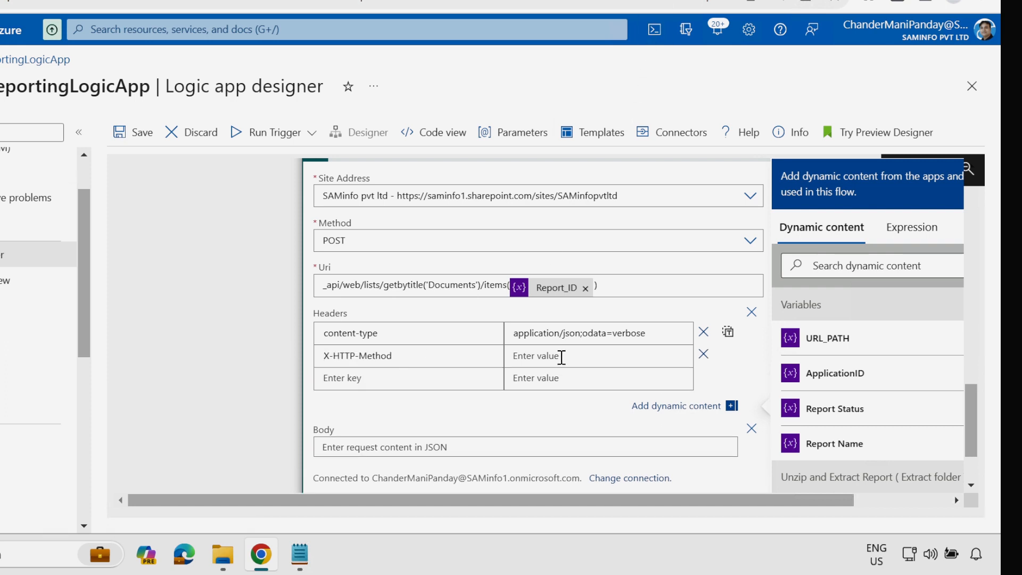
pyautogui.write('PATCH')
pyautogui.click(420, 377)
pyautogui.write('If-Match')
pyautogui.click(556, 379)
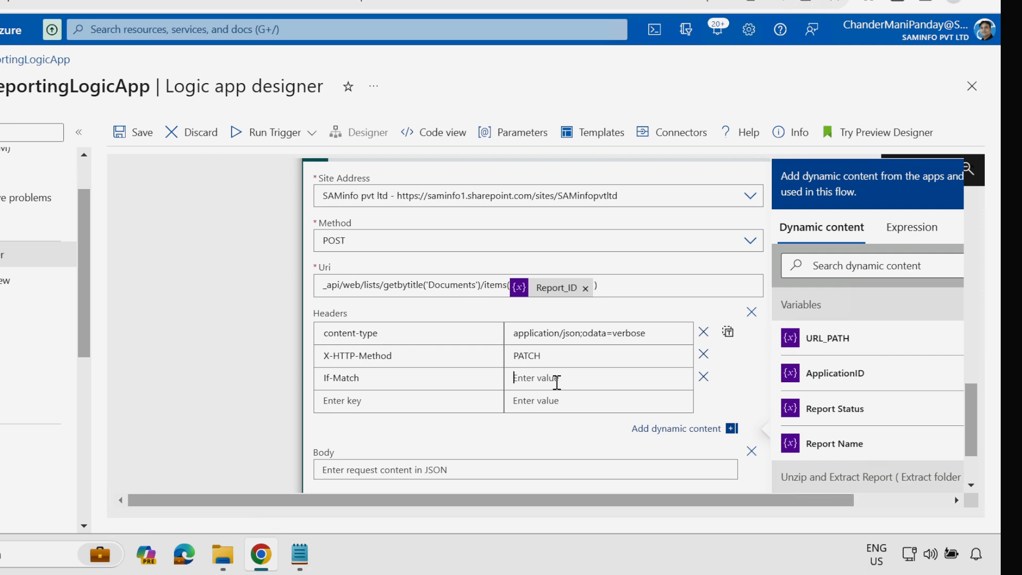
pyautogui.write('*')
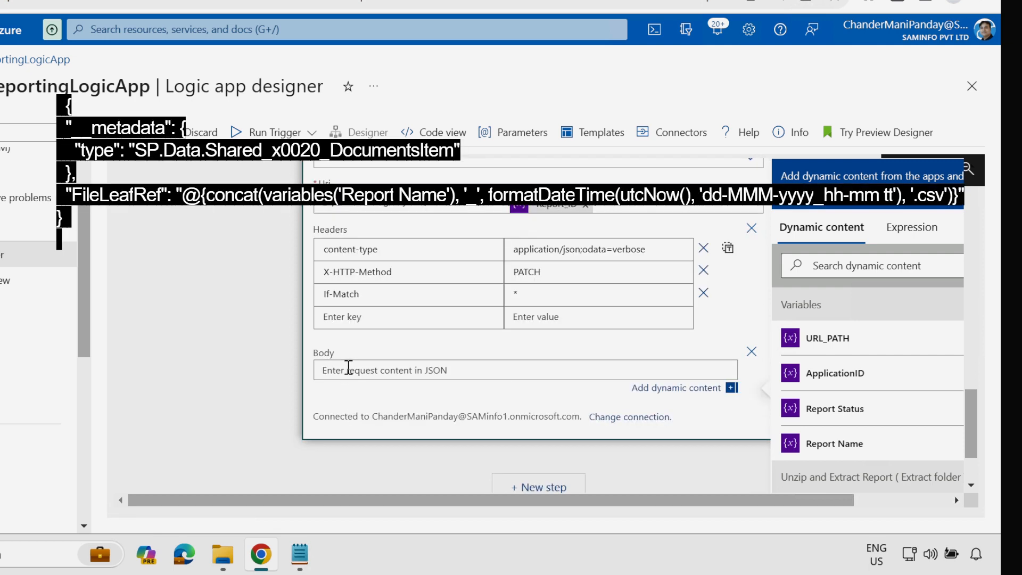
# Enter a JSON body with __metadata type SP.Data.Shared_x0020_DocumentsItem and FileLeafRef @{concat(variables('Report Name'), '_', formatDateTime(utcNow(), 'dd-MMM-yyyy_hh-mm tt'), '.csv')}, and save the logic app
pyautogui.write('{   "__metadata": {     "type": "SP.Data.Shared_x0020_DocumentsItem"   },   "FileLeafRef": "@{concat(variables(\'Report Name\'), \'_\', formatDateTime(utcNow(), \'dd-MMM-yyyy_hh-mm tt\'), \'.csv\')}" }')
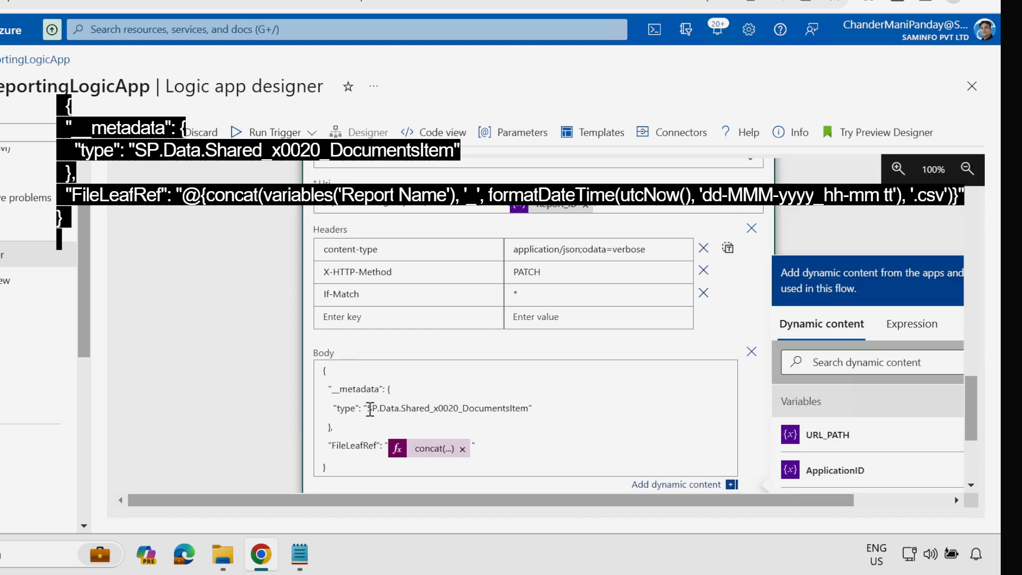
pyautogui.moveTo(370, 410); pyautogui.dragTo(511, 406)
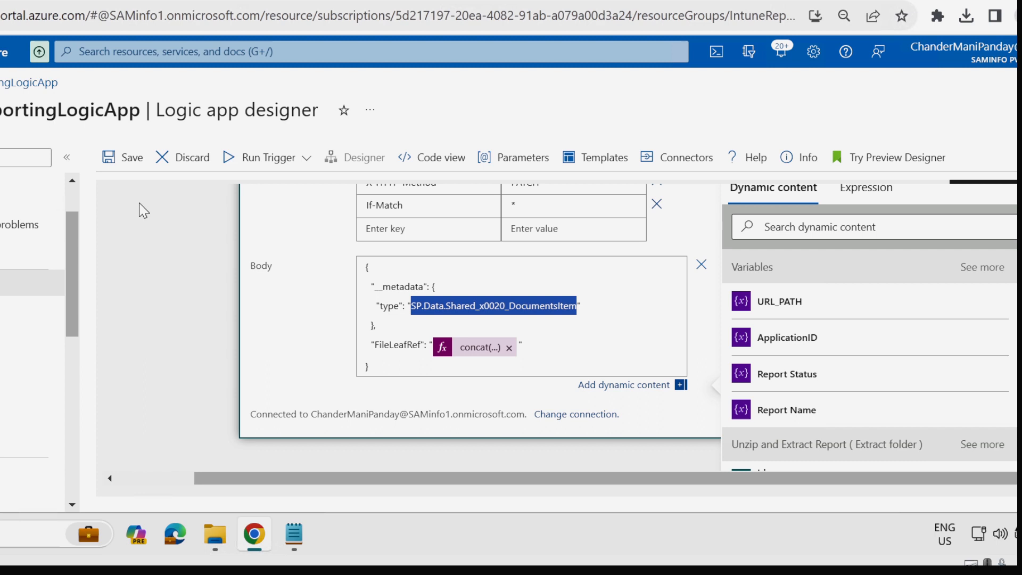
pyautogui.click(127, 157)
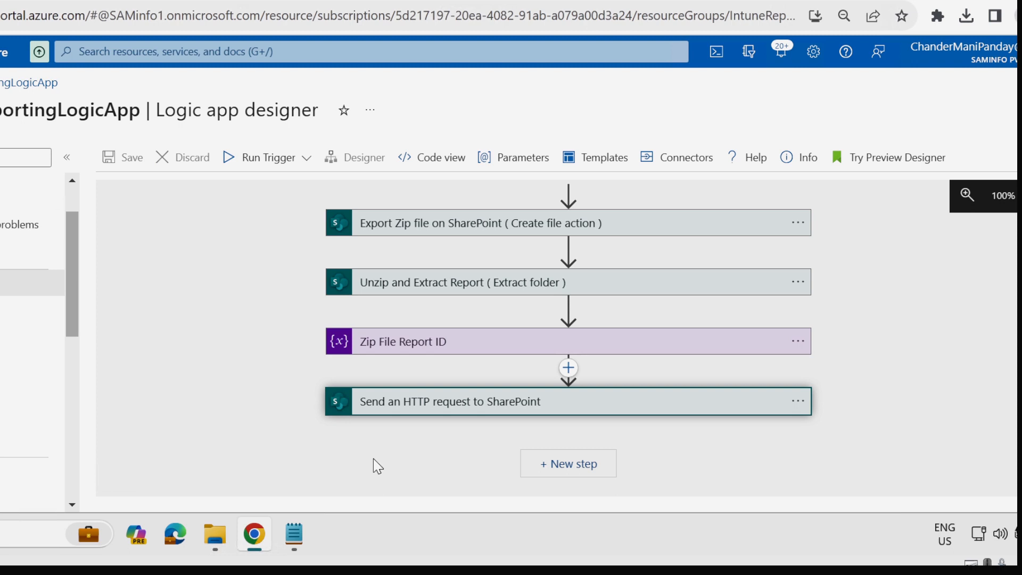
# Delete Devices.zip from the TempDump subfolder of IntuneReports in SharePoint, and return to the logic app designer
pyautogui.click(200, 0)
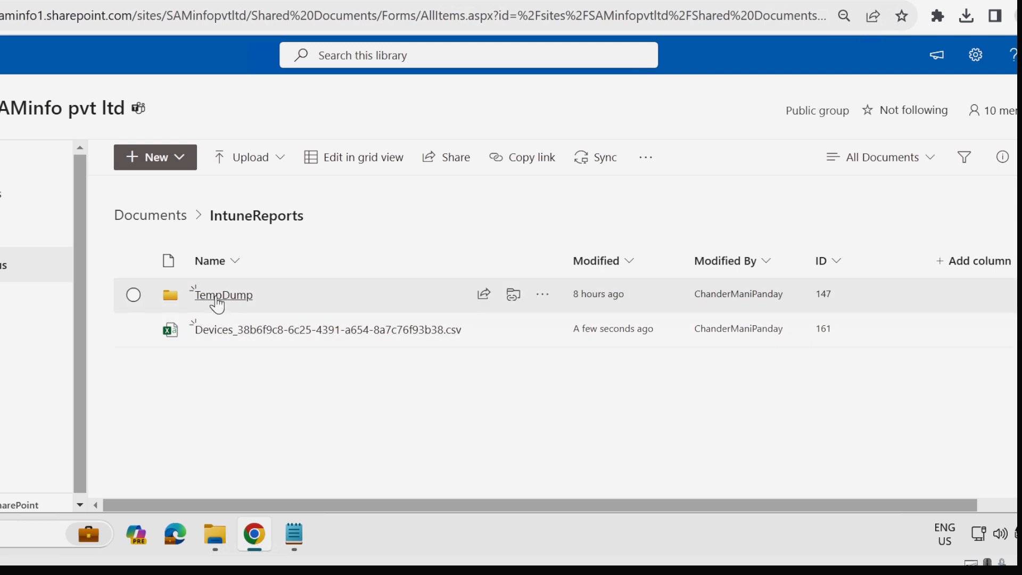
pyautogui.click(215, 302)
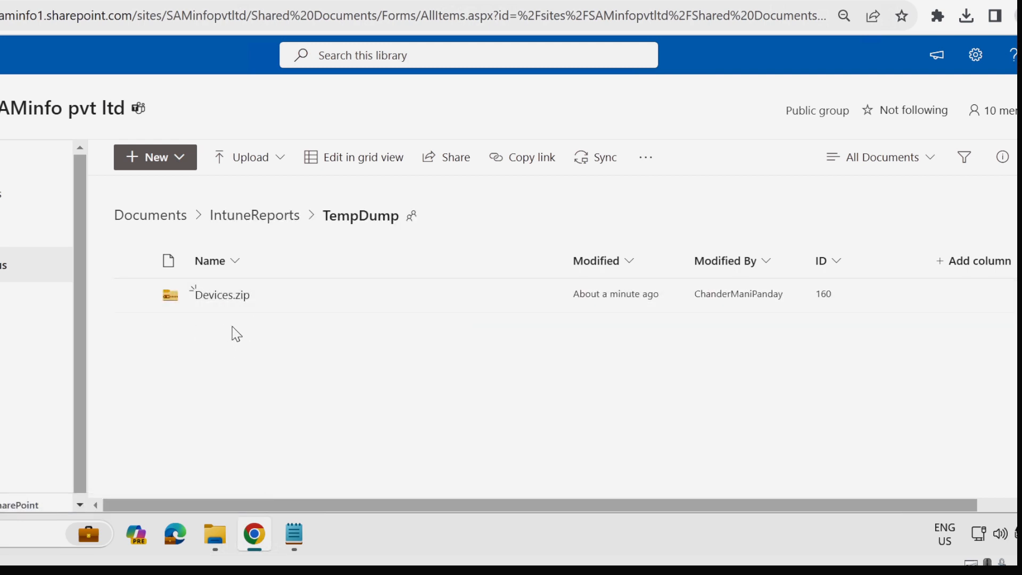
pyautogui.click(48, 1)
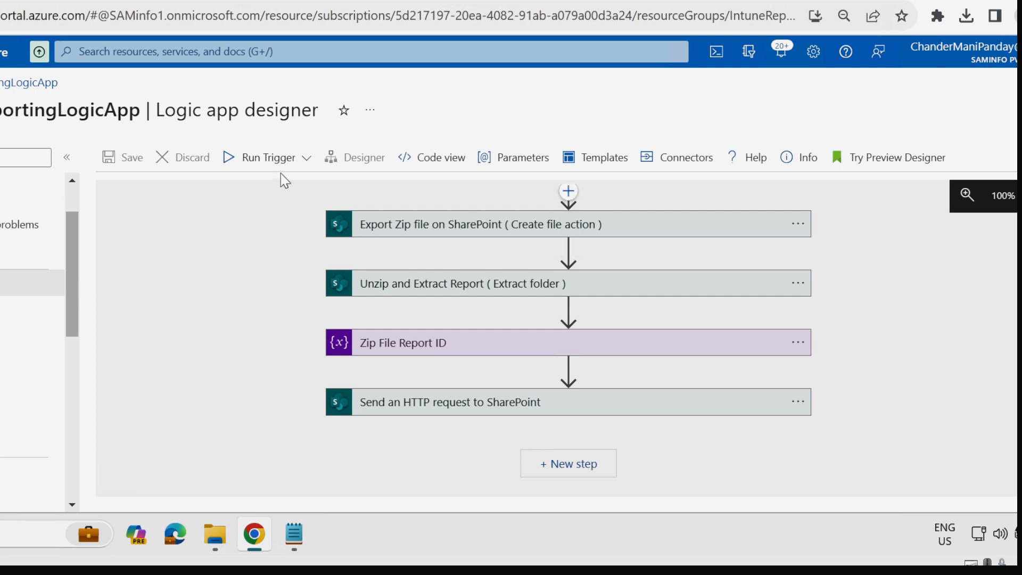
# Run the logic app and check SharePoint for the zip file in TempDump and the renamed CSV report in IntuneReports
pyautogui.click(263, 158)
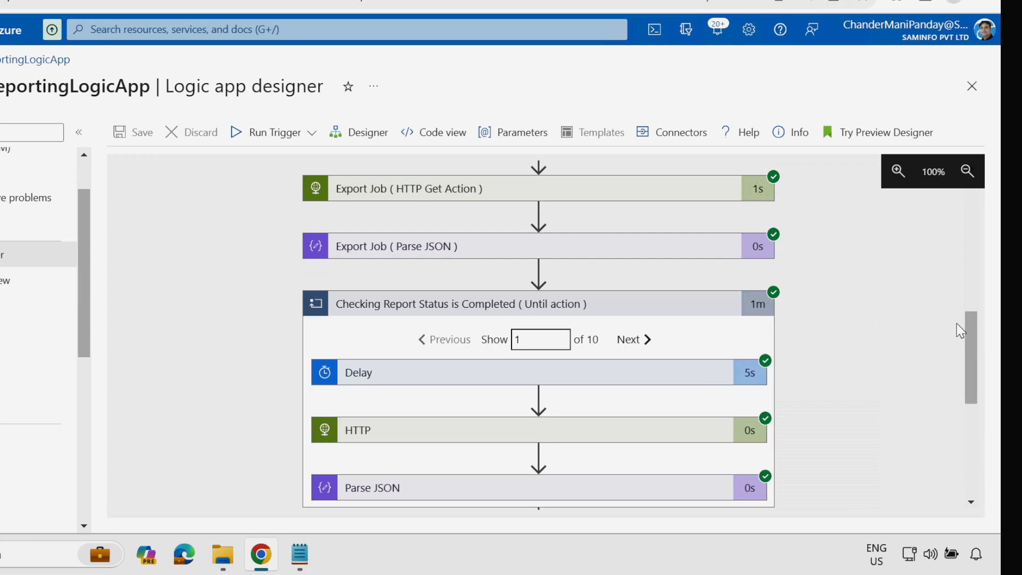
pyautogui.moveTo(971, 330); pyautogui.dragTo(973, 427)
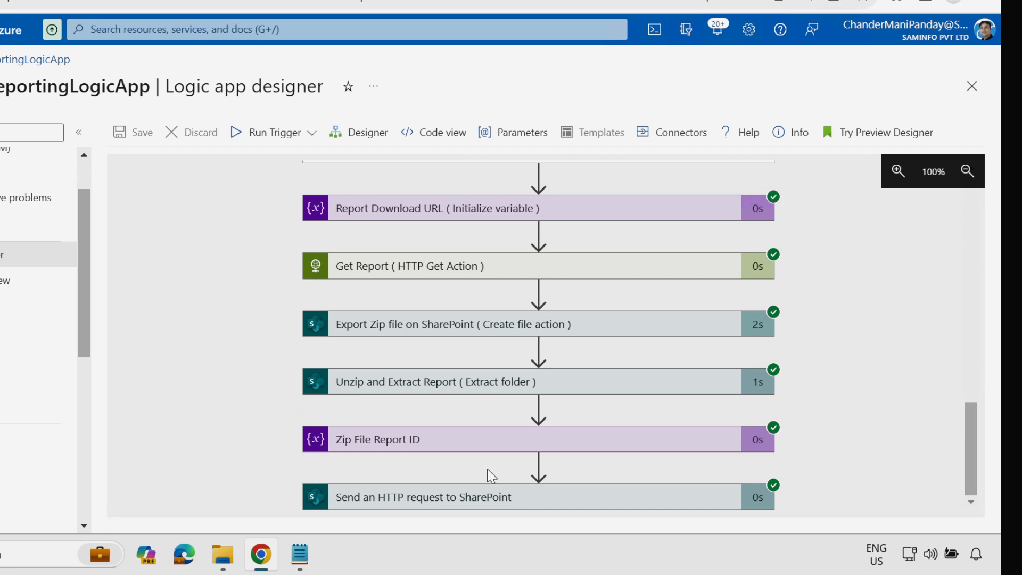
pyautogui.click(197, 2)
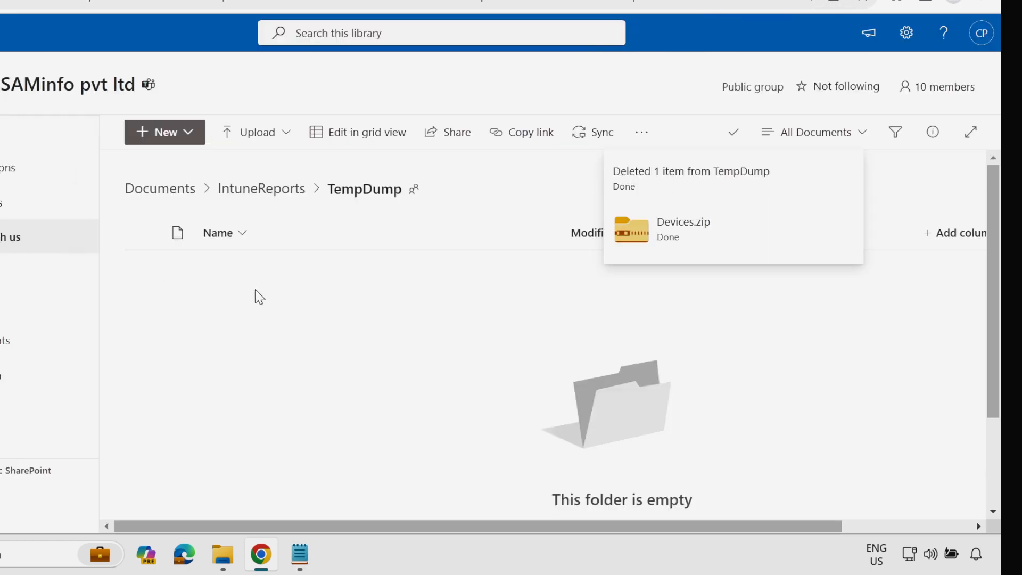
pyautogui.press('F5')
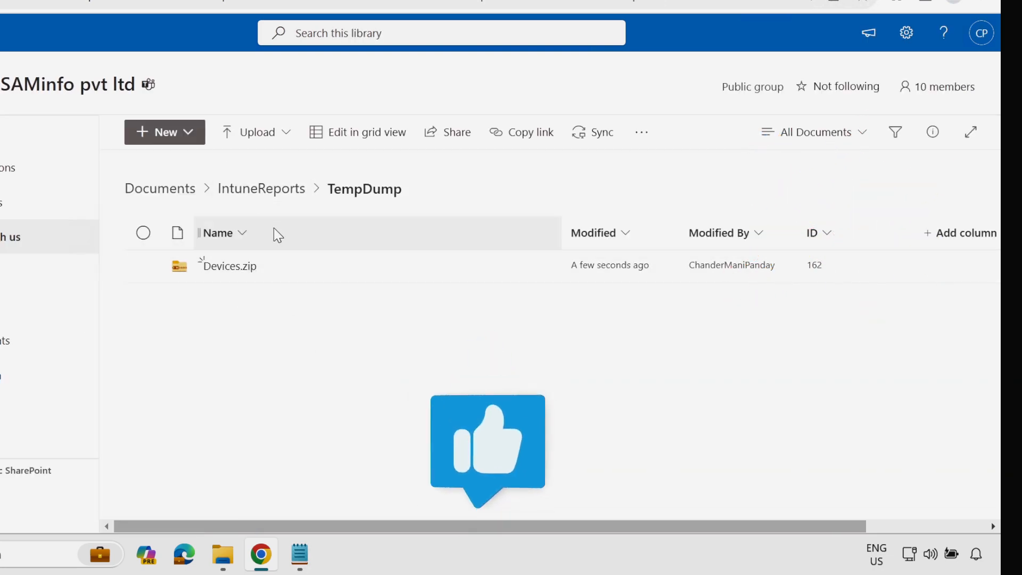
pyautogui.click(261, 193)
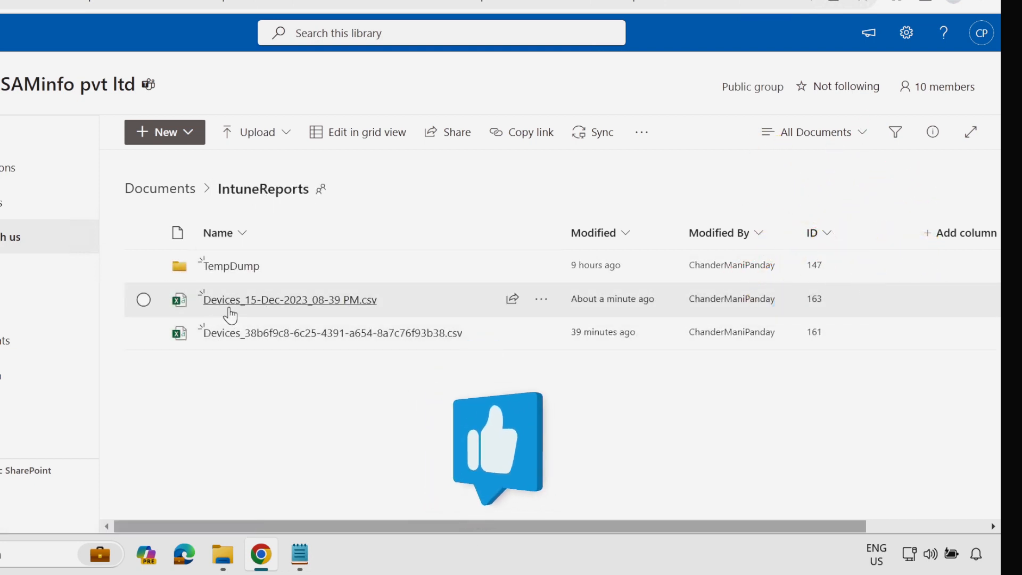
pyautogui.moveTo(292, 314)
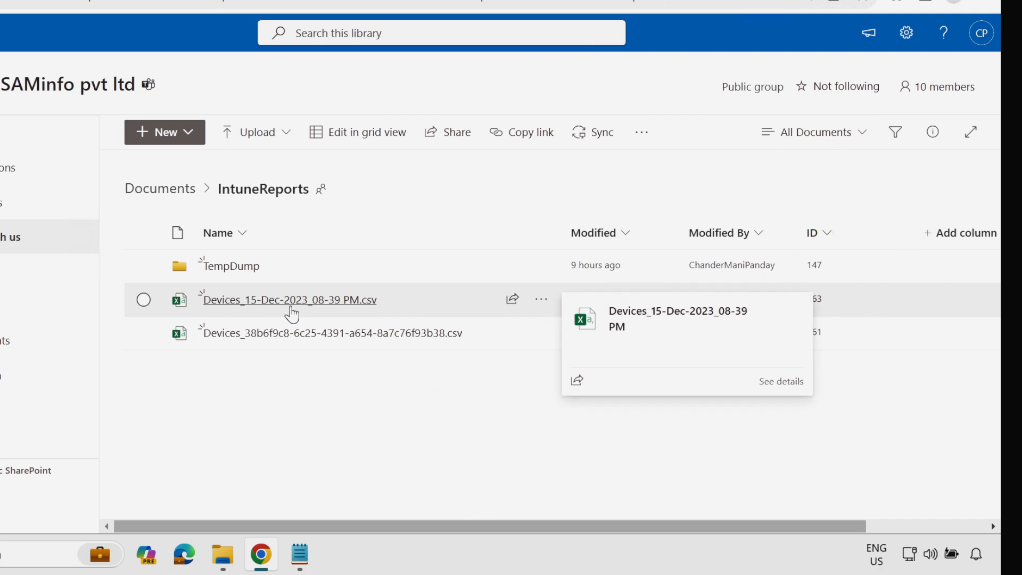